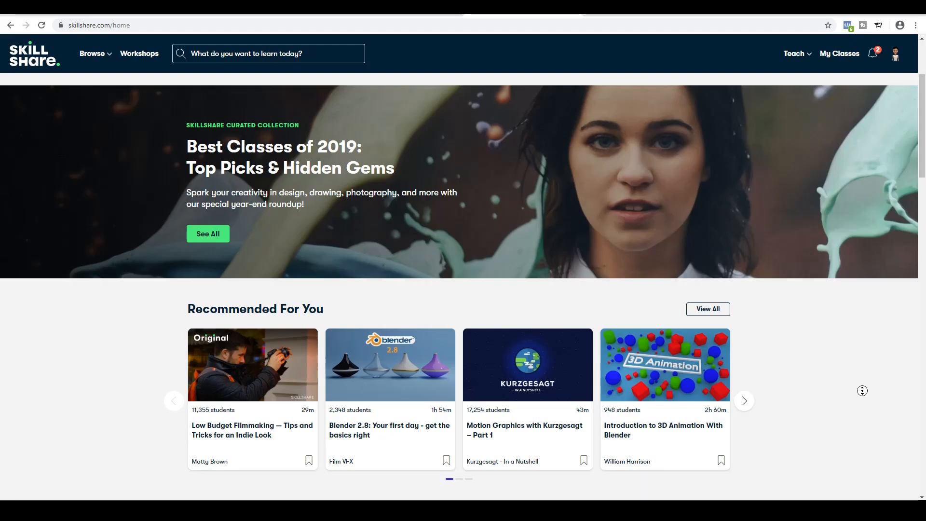
- Look through the recommended classes, workshops and recommended lists on the Skillshare home page
scroll(862, 389, "down", 2)
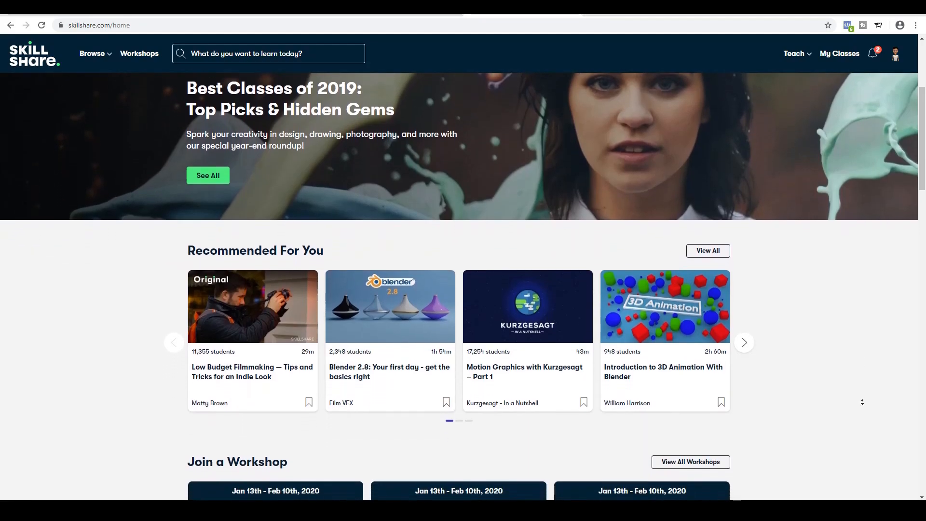
scroll(862, 402, "down", 2)
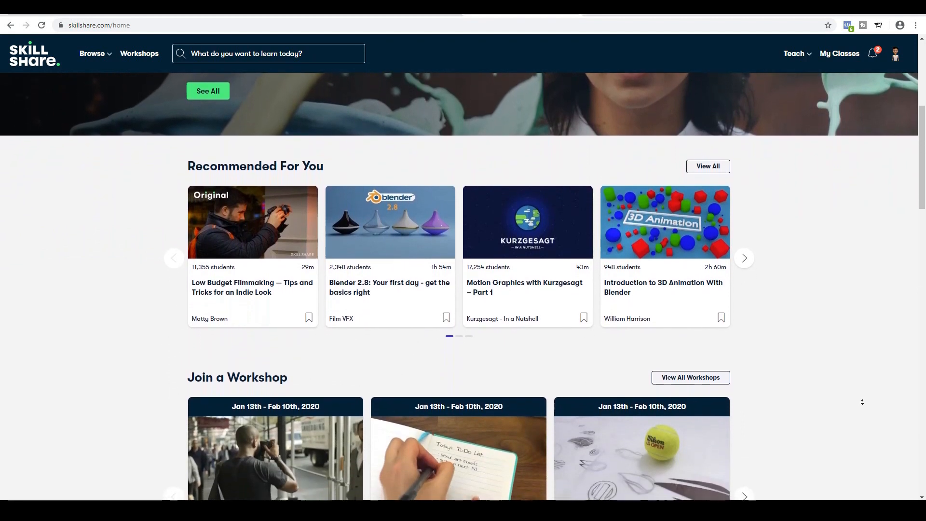
scroll(861, 402, "down", 2)
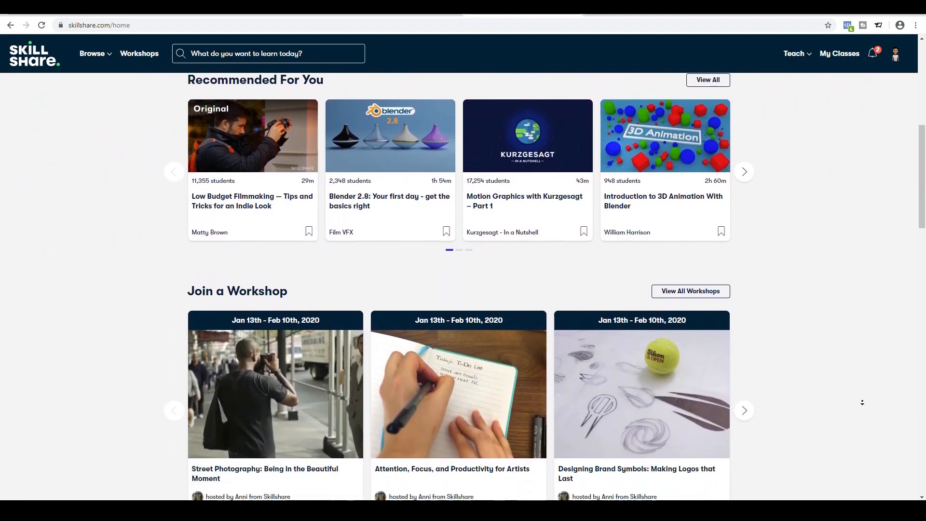
scroll(861, 402, "down", 3)
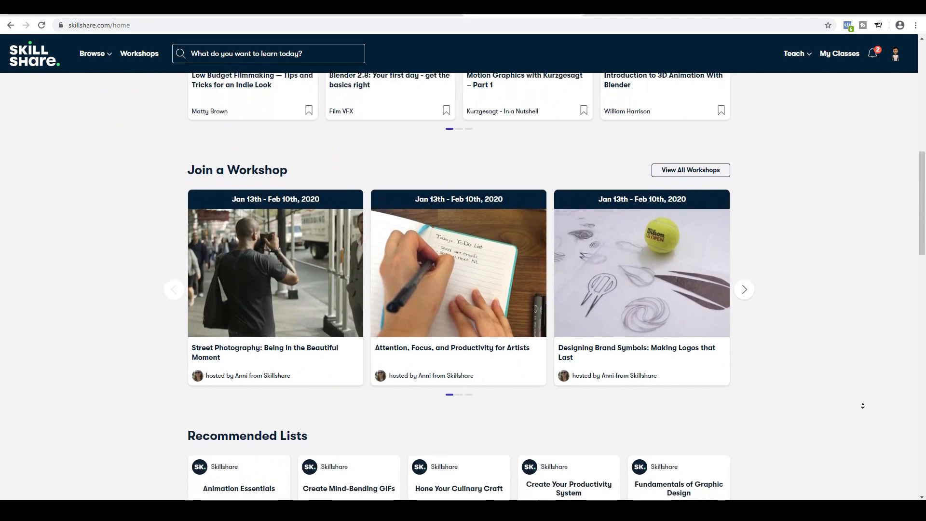
scroll(862, 406, "down", 3)
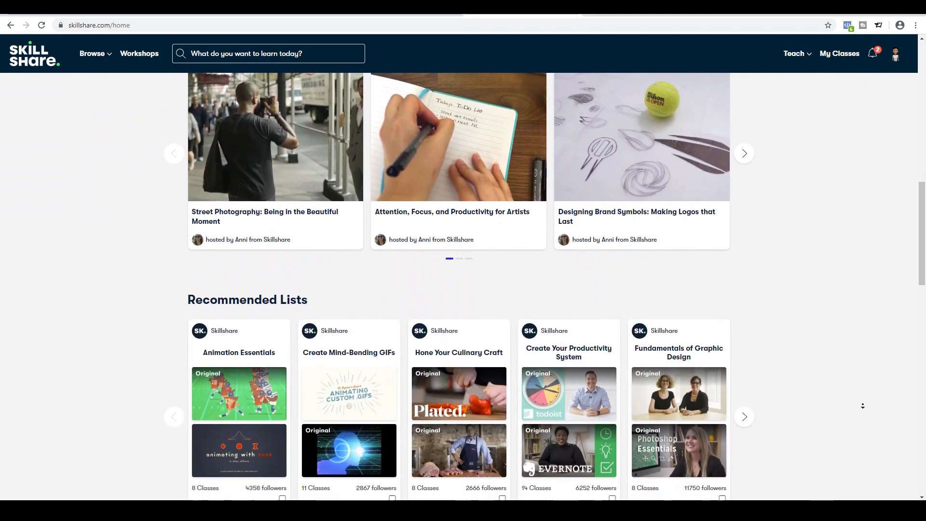
scroll(863, 405, "down", 3)
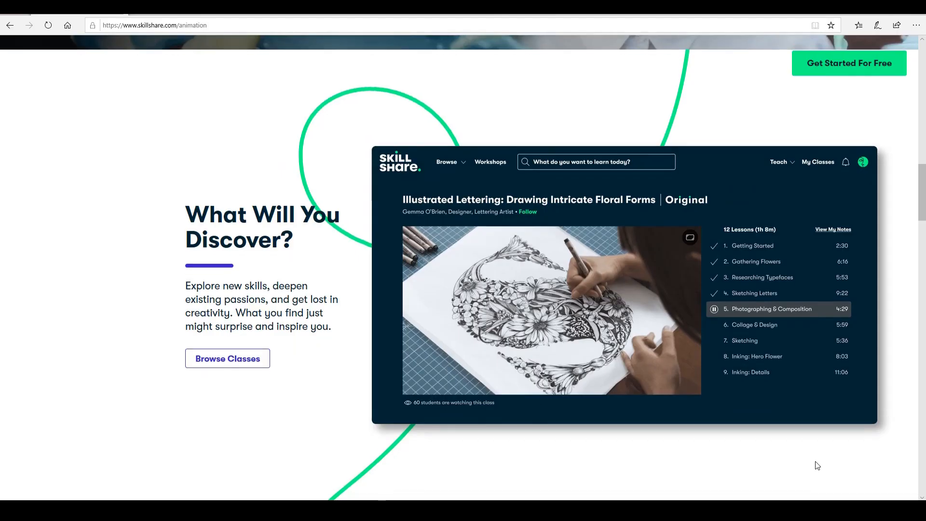
- Look through the Skillshare animation landing page down to the section on classes taught by real creators
scroll(817, 465, "up", 6)
scroll(818, 449, "down", 8)
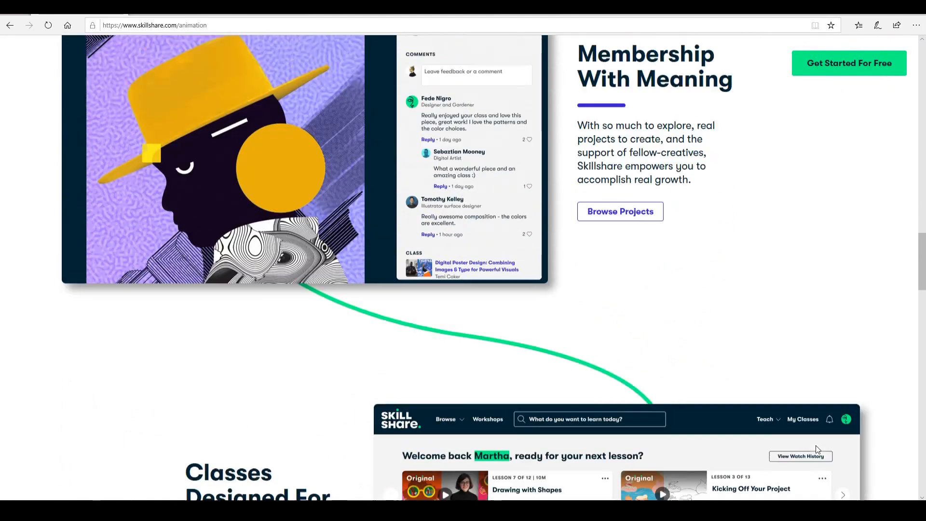
scroll(818, 449, "down", 8)
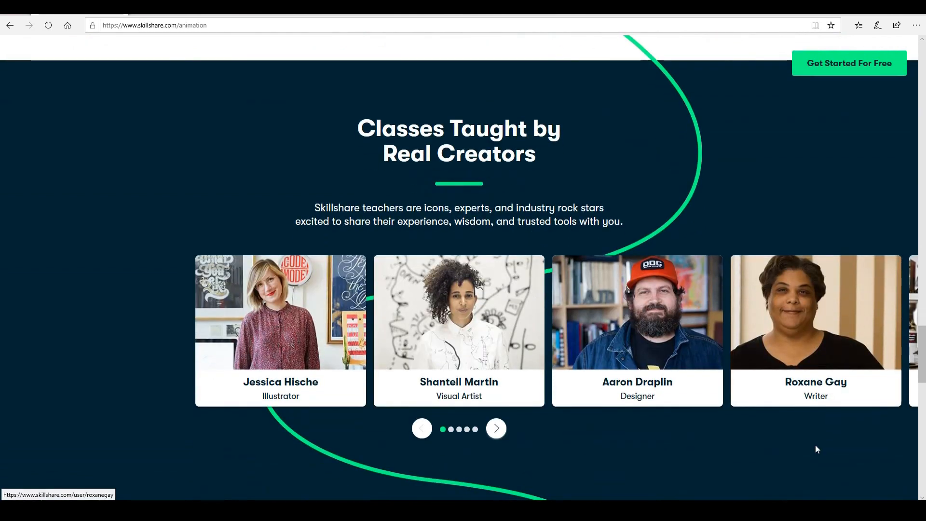
scroll(816, 449, "down", 8)
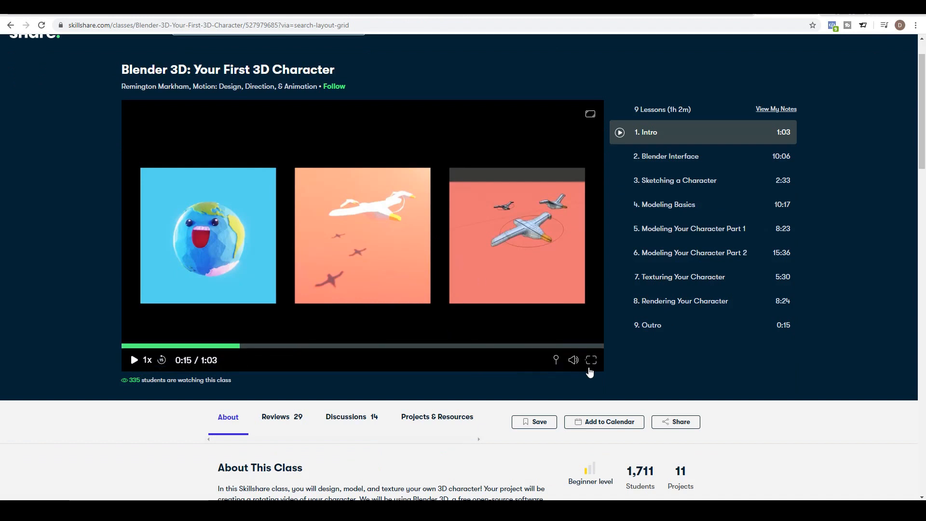
- View the intro video of the class "Blender 3D: Your First 3D Character" in full screen
left_click(591, 359)
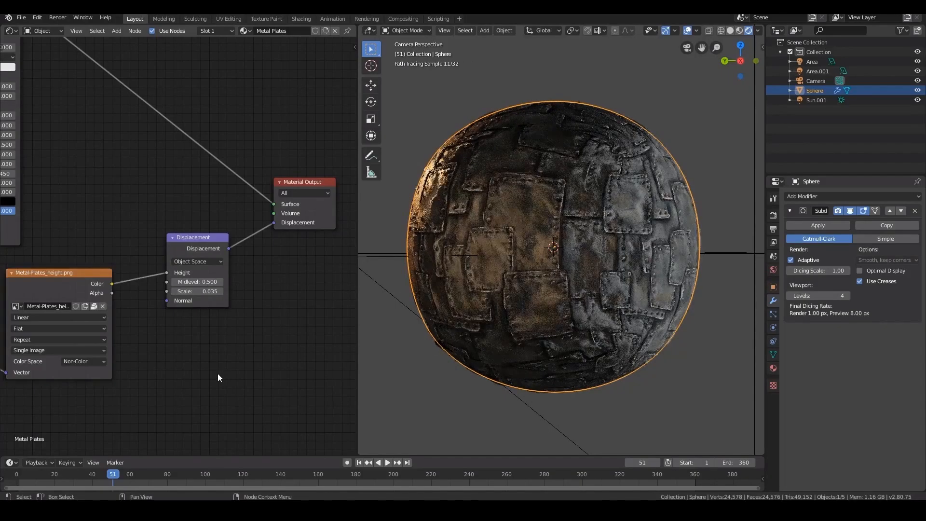
scroll(217, 374, "down", 6)
middle_click_drag(142, 331, 178, 351)
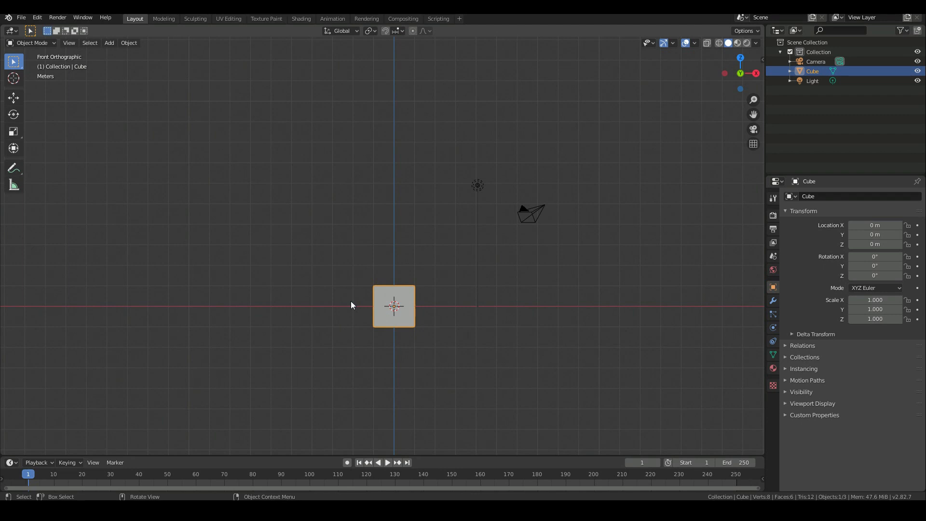
- Switch to the front orthographic view in Blender and delete the default cube
middle_click_drag(288, 238, 305, 259)
key("KP_1")
key("x")
left_click(400, 305)
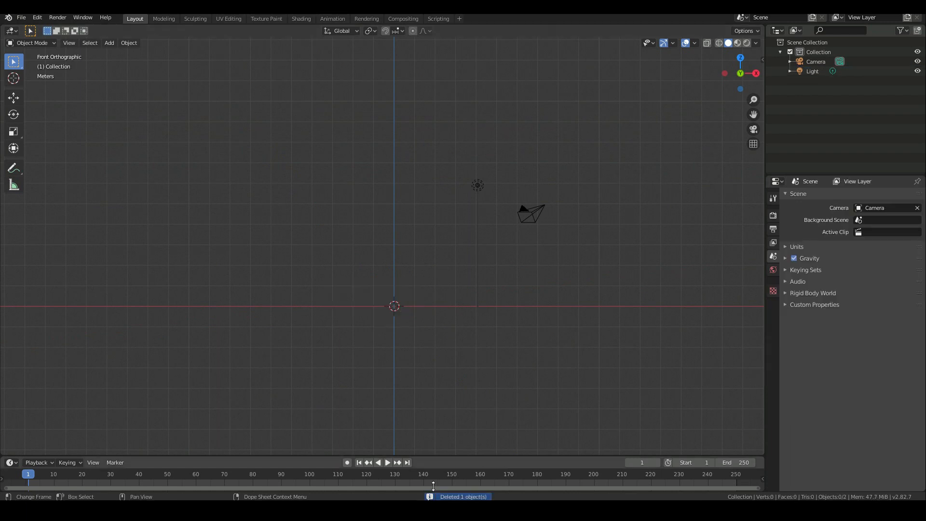
- Add an ico sphere mesh at the world origin
scroll(499, 337, "up", 2)
middle_click_drag(447, 309, 444, 277, "shift")
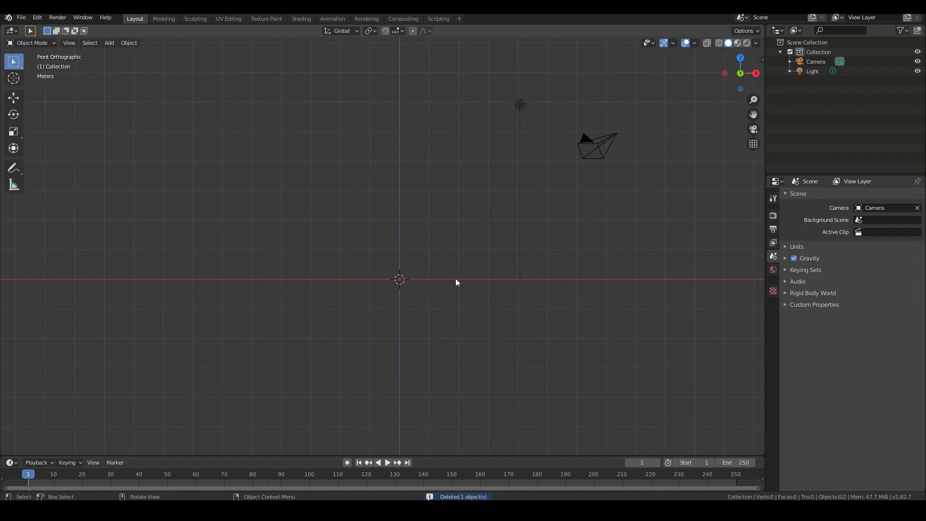
left_click(106, 41)
mouse_move(143, 52)
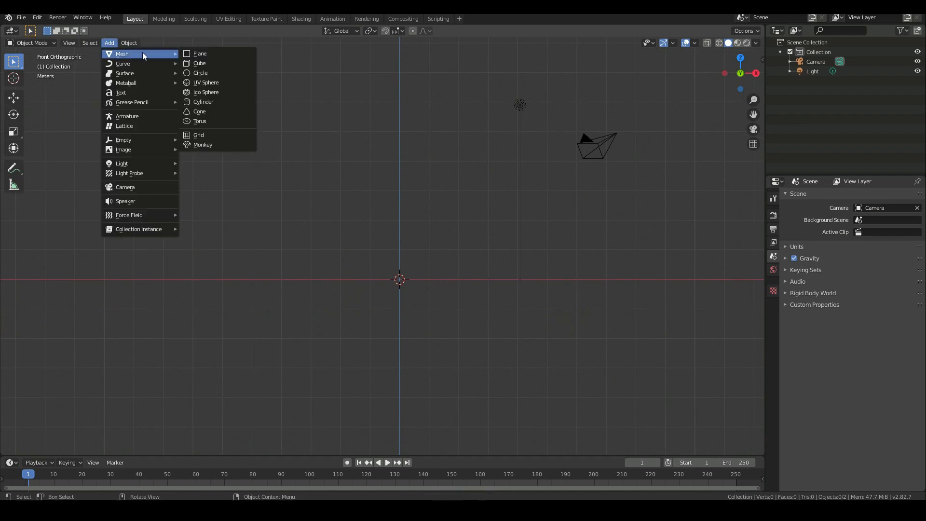
left_click(213, 91)
scroll(454, 280, "up", 1)
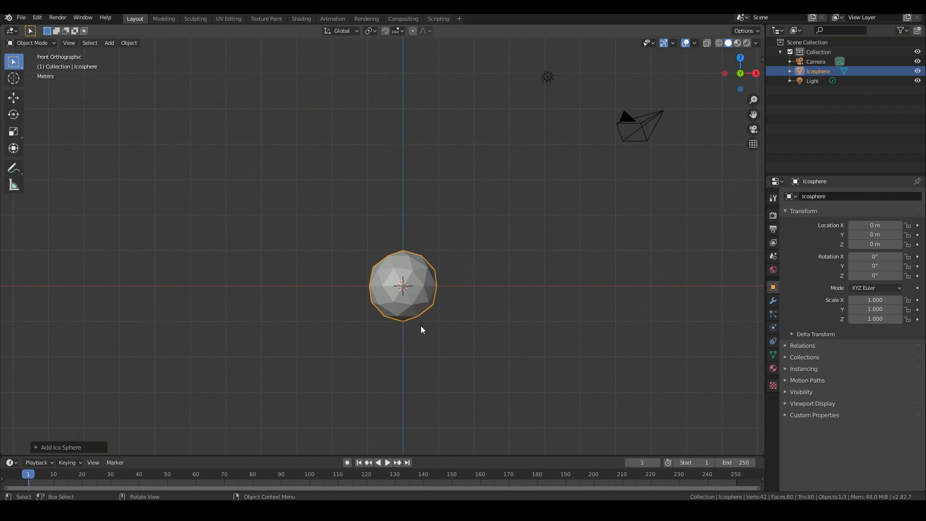
scroll(421, 330, "up", 2)
scroll(462, 411, "down", 2)
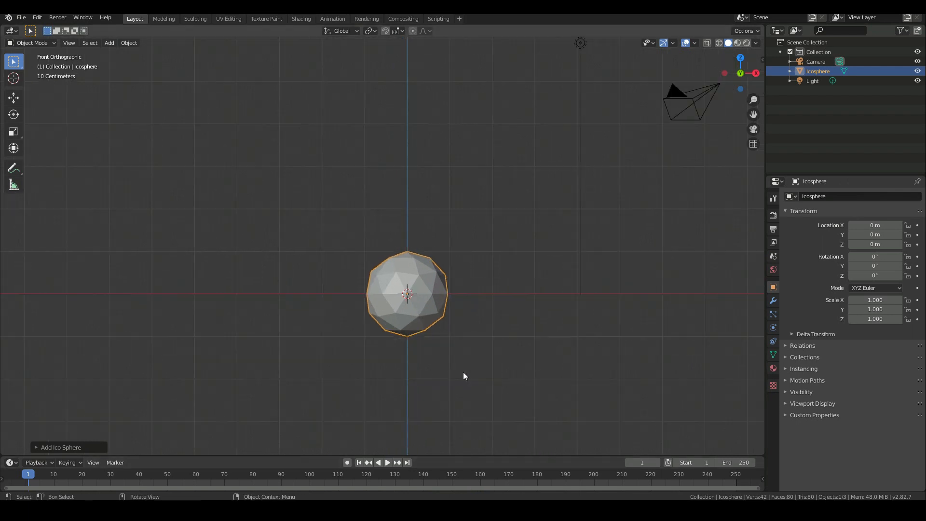
- With X-ray on in Edit Mode, delete the ico sphere's vertices below its equator, leaving a dome, and return to Object Mode
key("Tab")
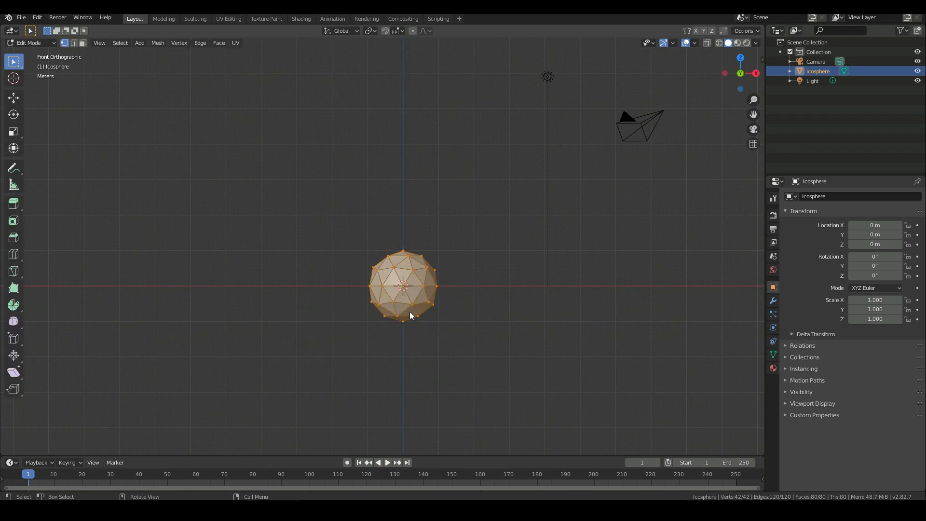
left_click(708, 42)
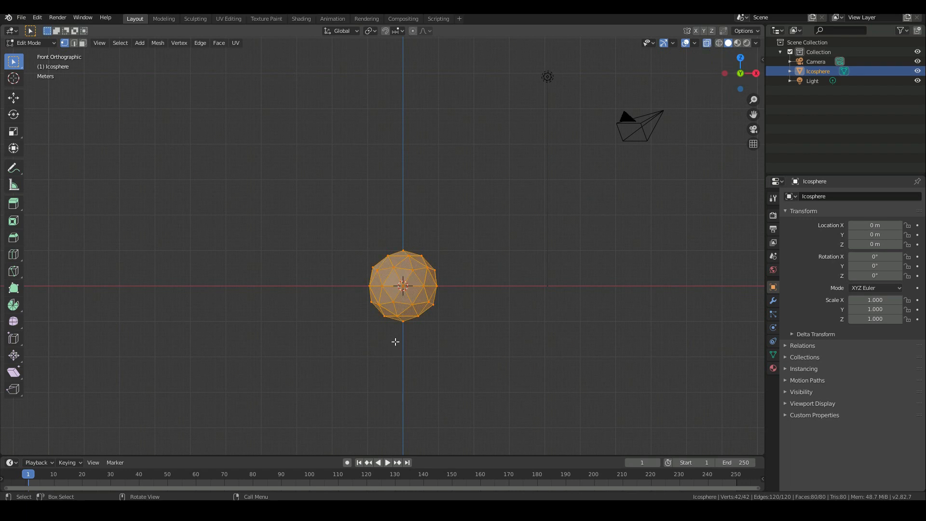
left_click(122, 43)
left_click(130, 67)
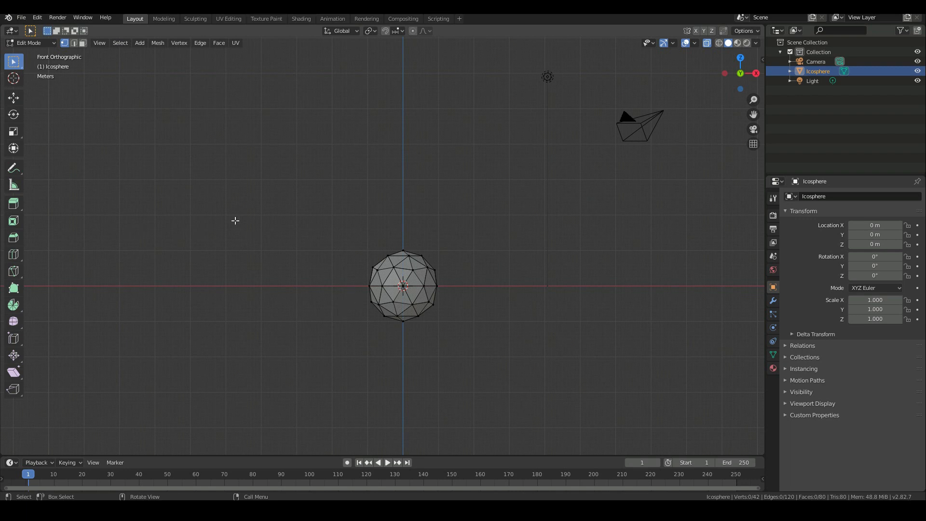
left_click_drag(346, 295, 482, 344)
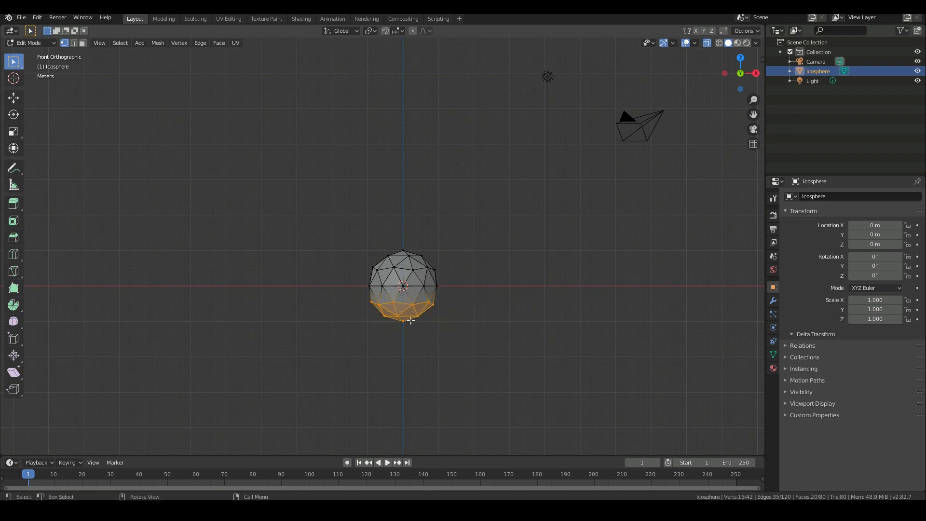
left_click(158, 43)
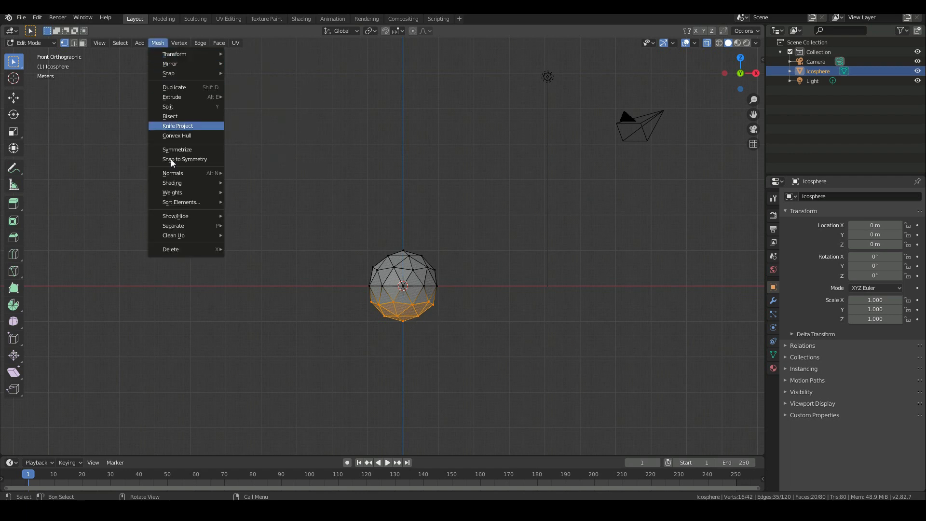
left_click(234, 249)
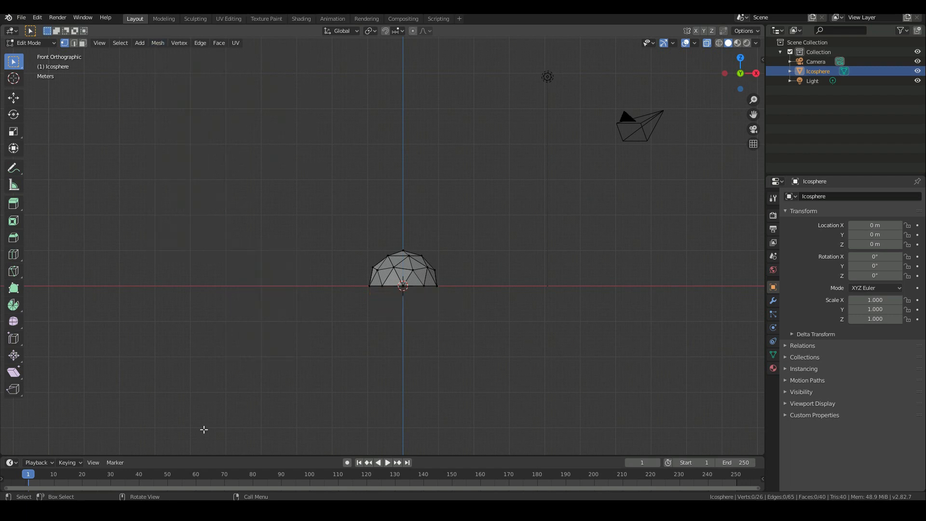
key("Tab")
middle_click_drag(442, 354, 403, 323)
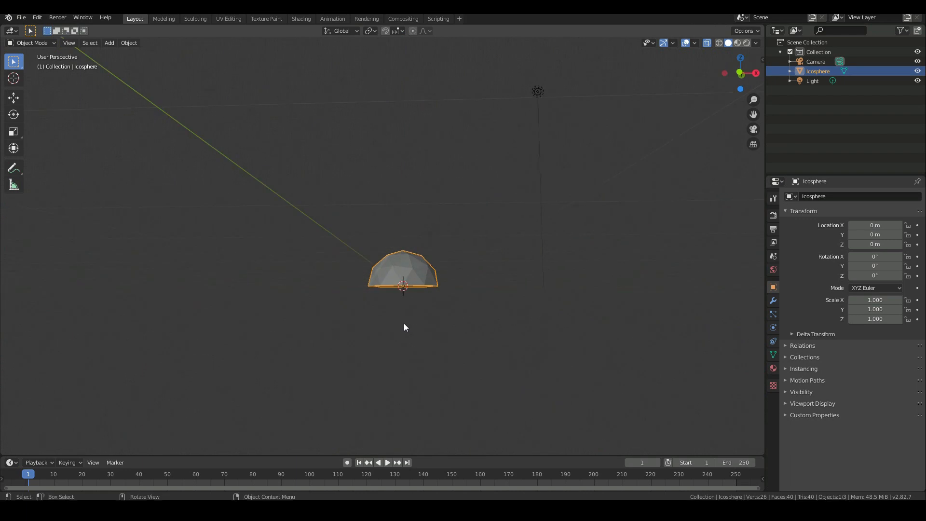
key("KP_1")
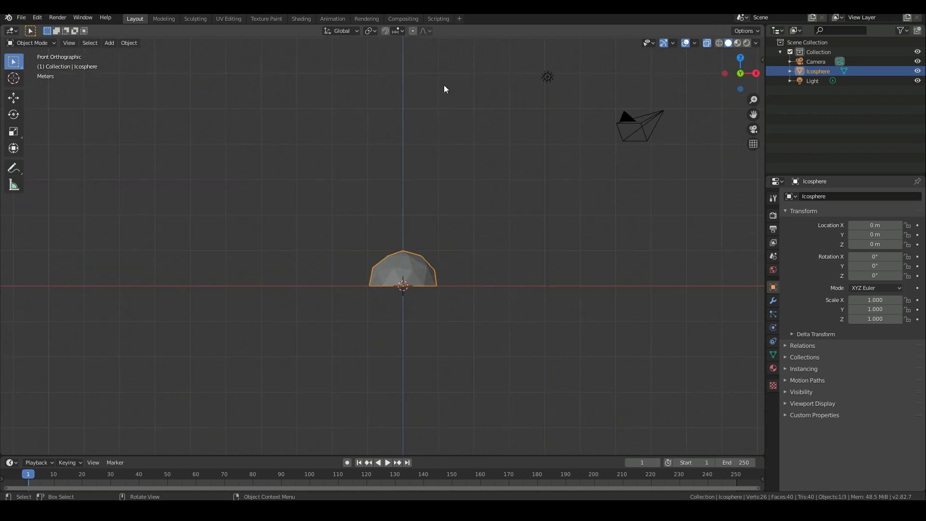
scroll(553, 268, "down", 1)
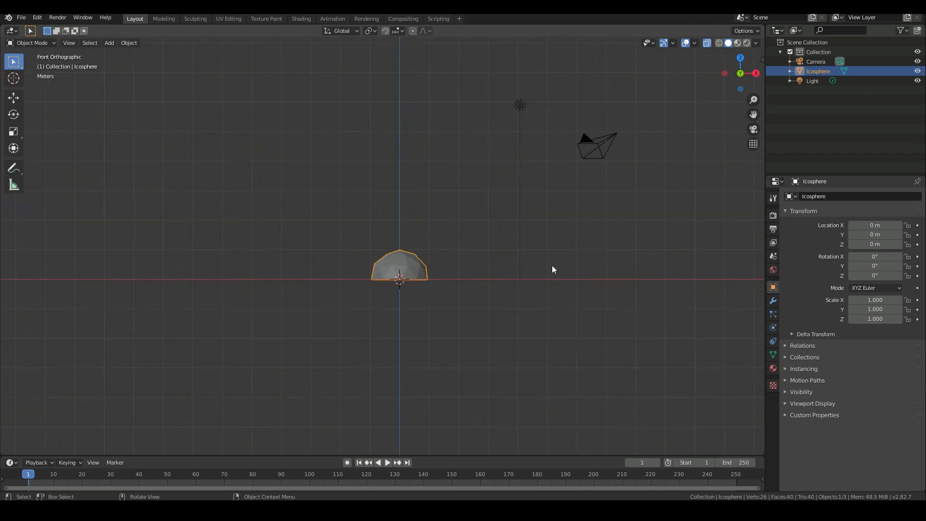
- Add an emitter particle system to the dome and name both its settings and its slot "Explosion"
left_click(771, 314)
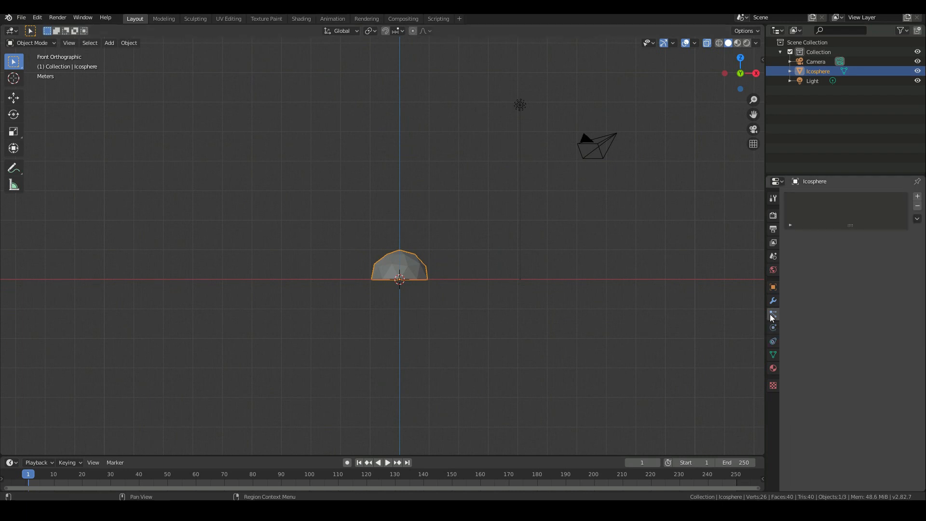
left_click(916, 196)
left_click(836, 235)
type("Explosion")
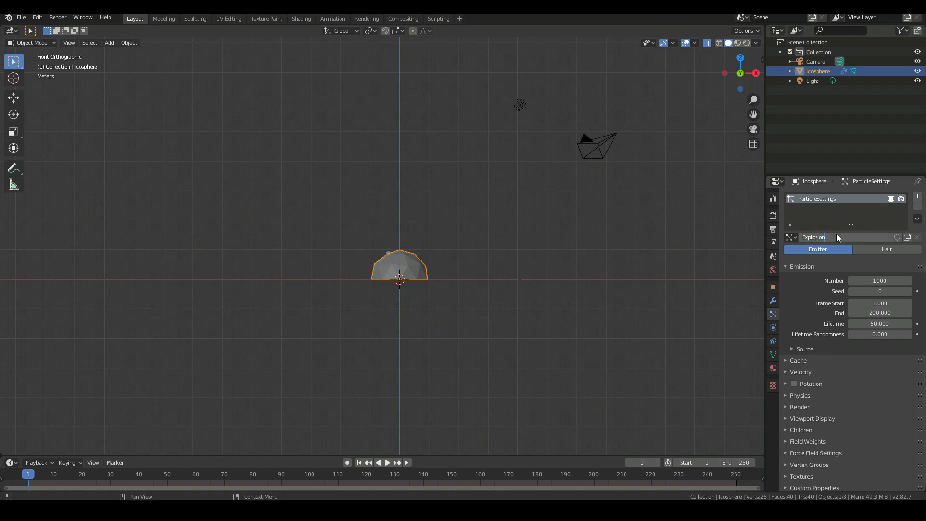
key("Return")
double_click(811, 201)
type("Expl")
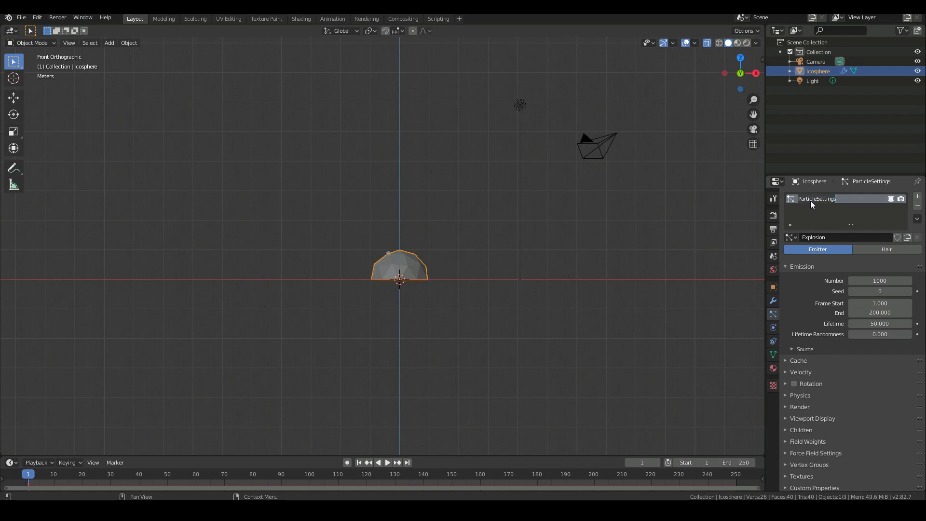
type("osion")
key("Return")
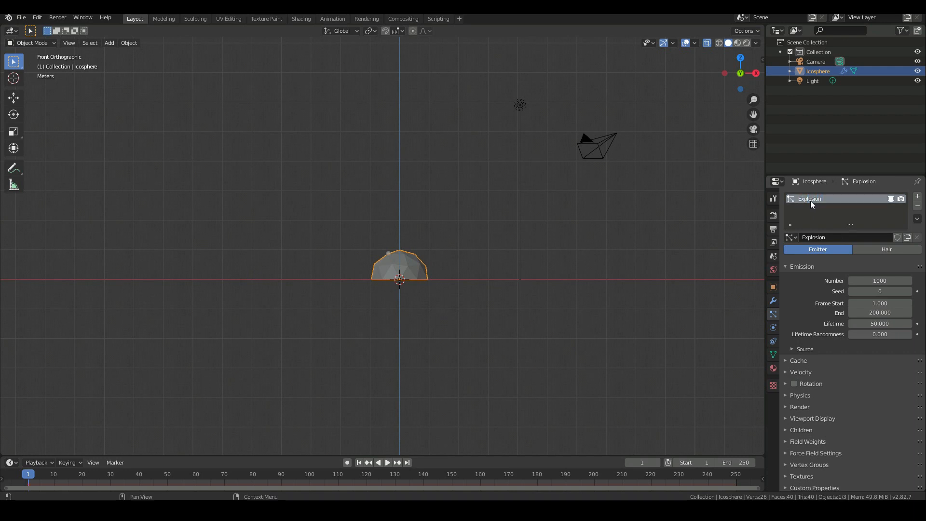
- Set the Explosion particle system's emission number to 500
left_click(863, 281)
type("500")
key("Return")
- Play the animation several times from frame 1 to check how particles fall from the dome, and return to the start
scroll(462, 306, "down", 4)
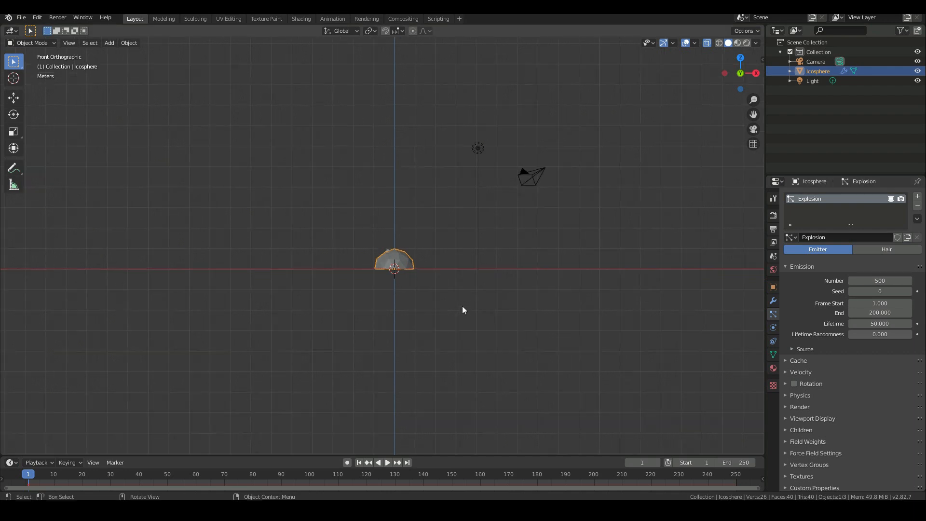
key("space")
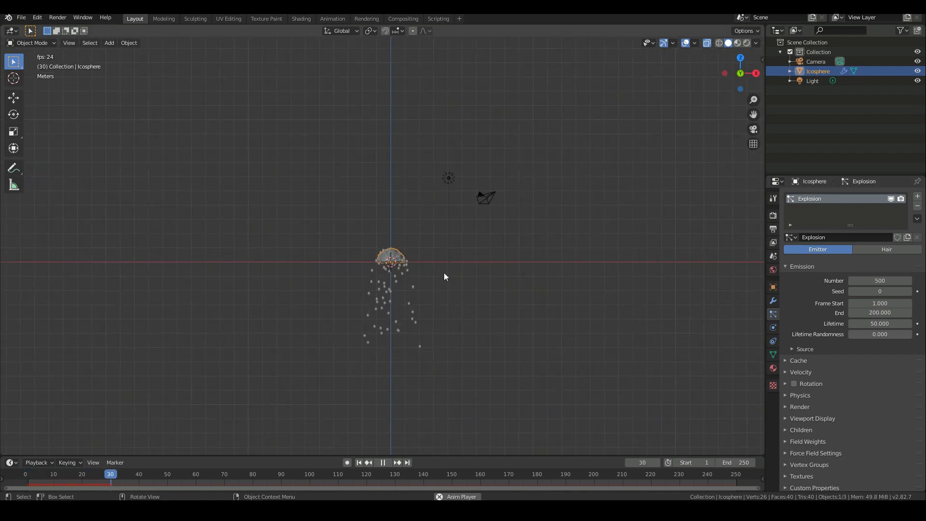
key("Escape")
left_click(388, 464)
key("Escape")
left_click(383, 462)
key("Escape")
scroll(404, 354, "up", 4)
key("space")
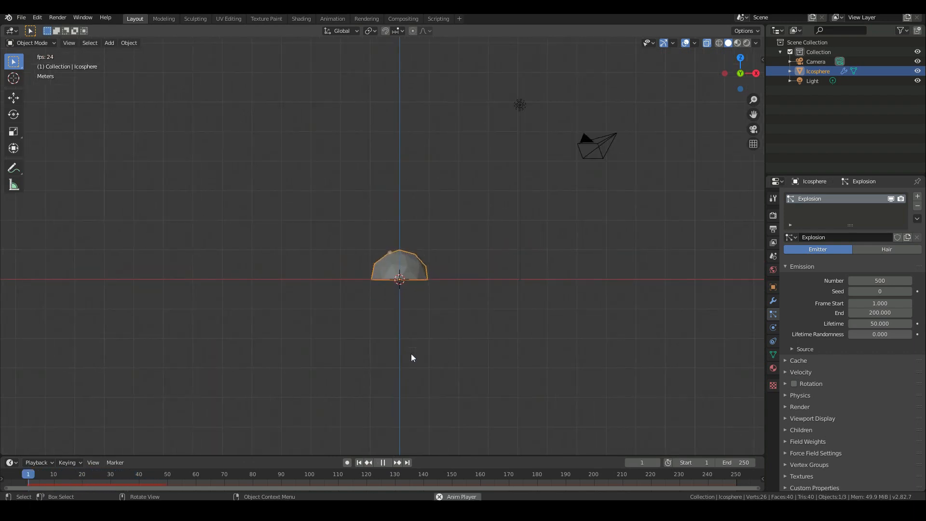
key("Escape")
key("space")
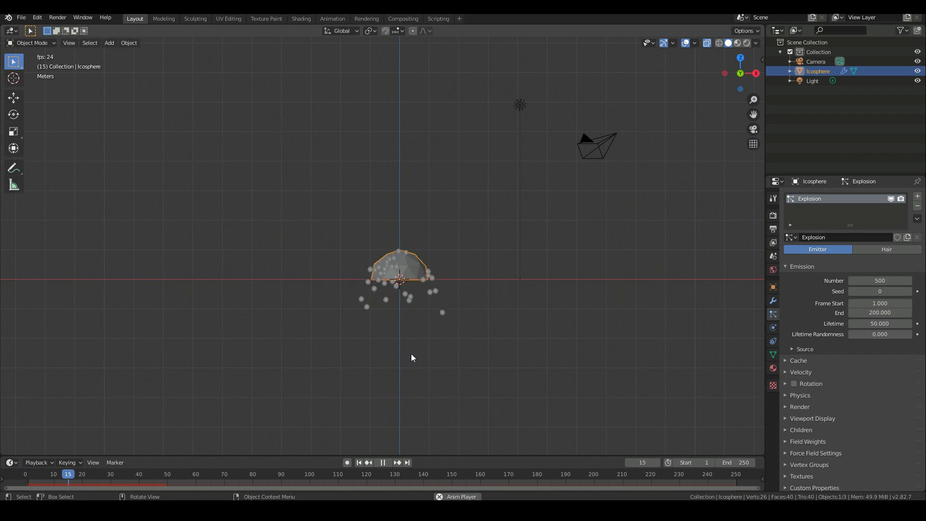
key("Escape")
key("space")
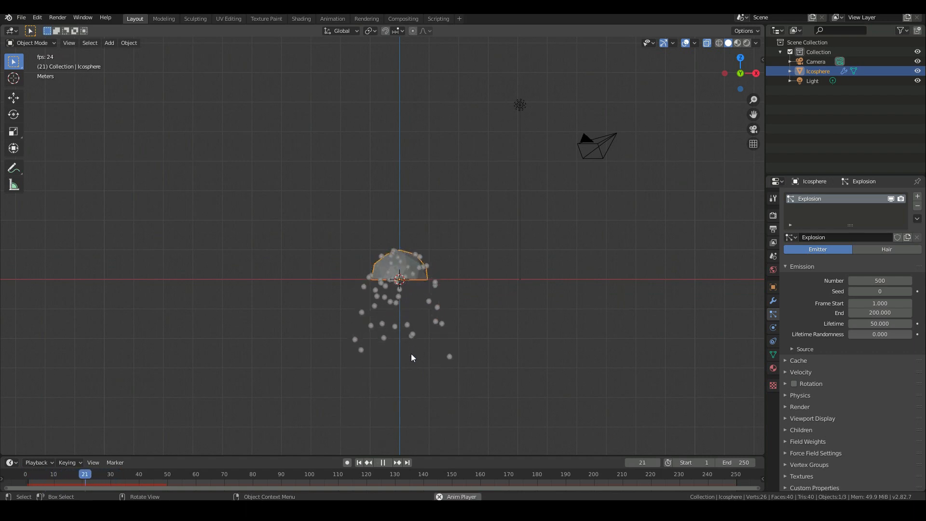
key("Escape")
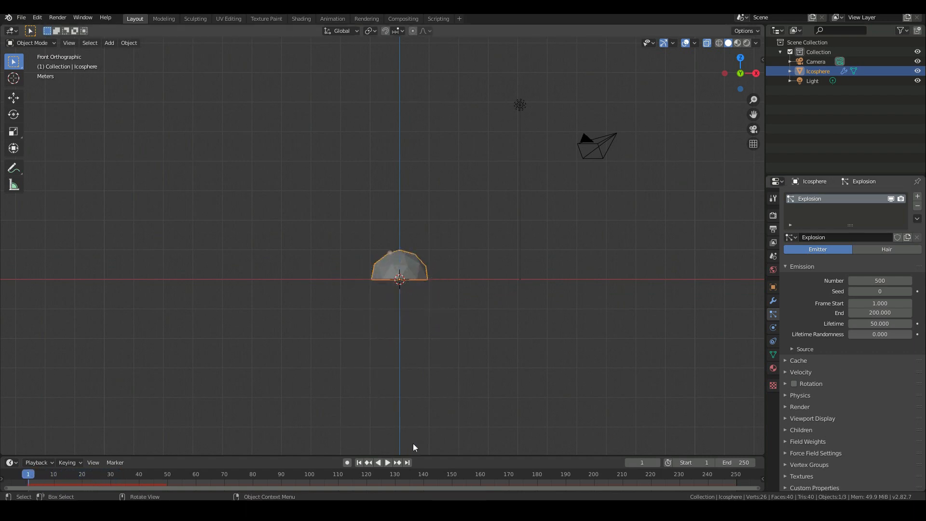
- Set the Explosion particle system's normal velocity to 10 m/s and play the animation to preview the burst
left_click(800, 372)
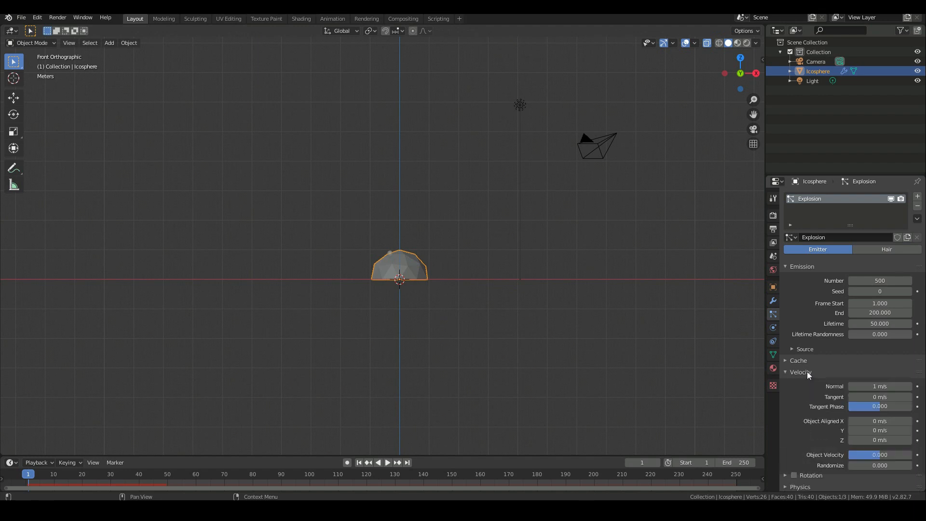
left_click(880, 386)
type("10")
key("Return")
scroll(432, 224, "down", 4)
key("space")
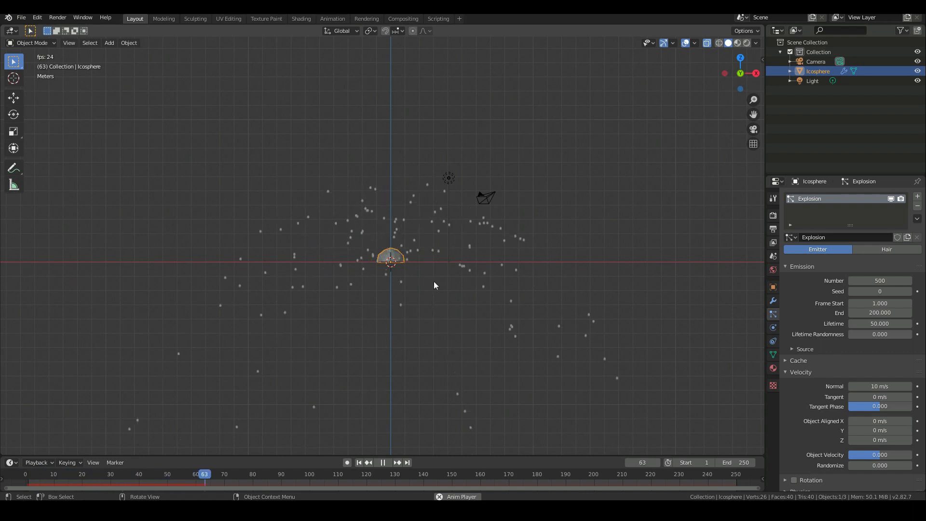
key("Escape")
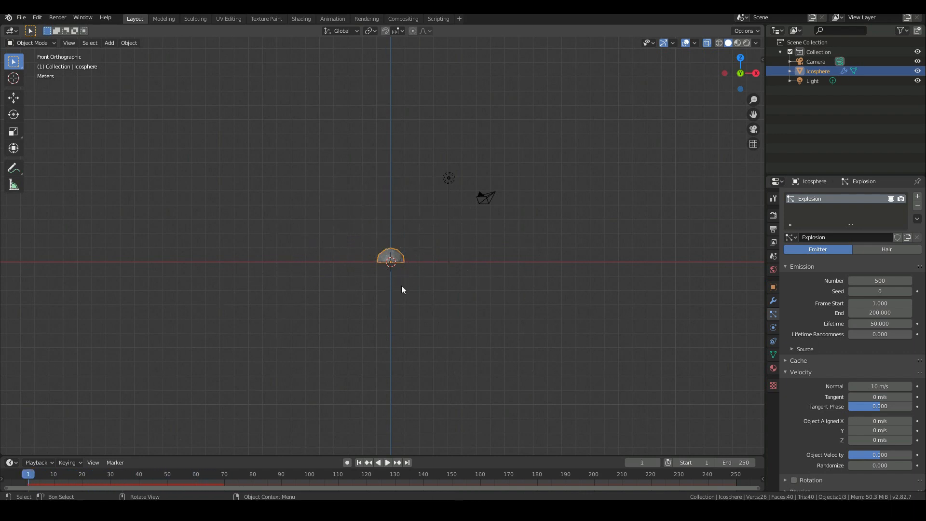
- Try an object-aligned Z velocity of 10 m/s for the particles and preview it in playback
left_click(874, 439)
type("1")
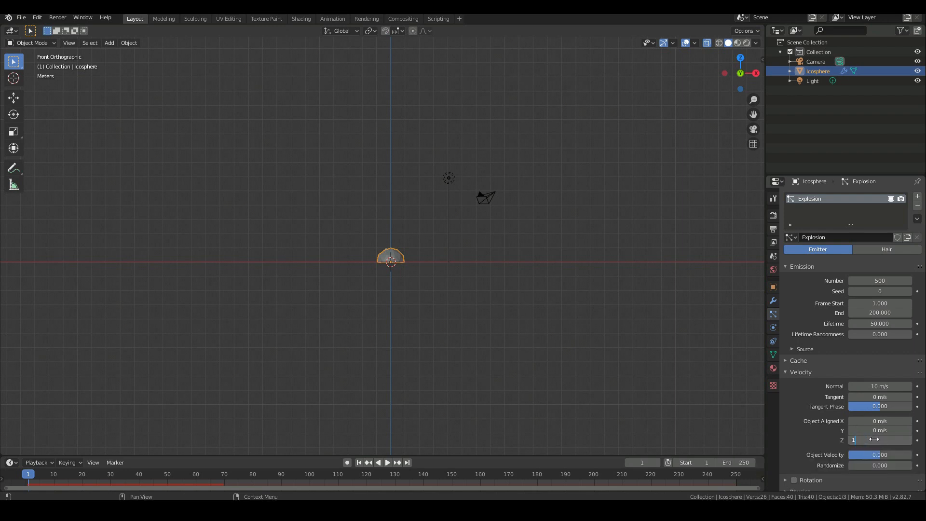
key("Return")
scroll(462, 266, "down", 2)
key("space")
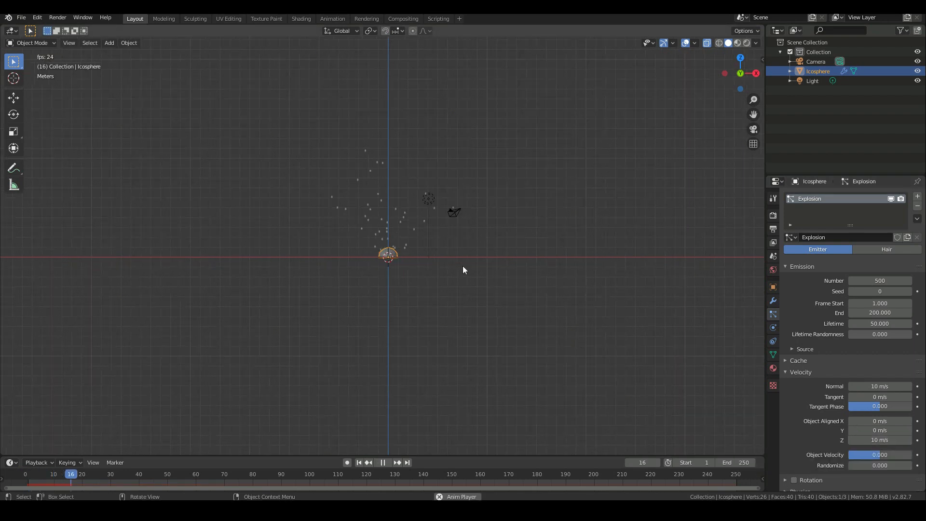
key("Escape")
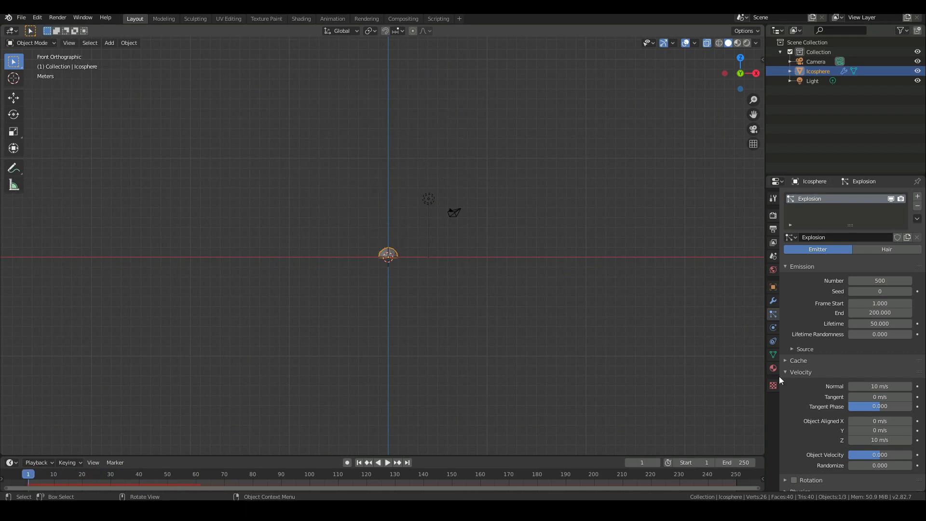
- Set the particles' object-aligned Z velocity to 15 m/s and play the animation to check the upward spread
left_click(900, 439)
type("15")
key("Return")
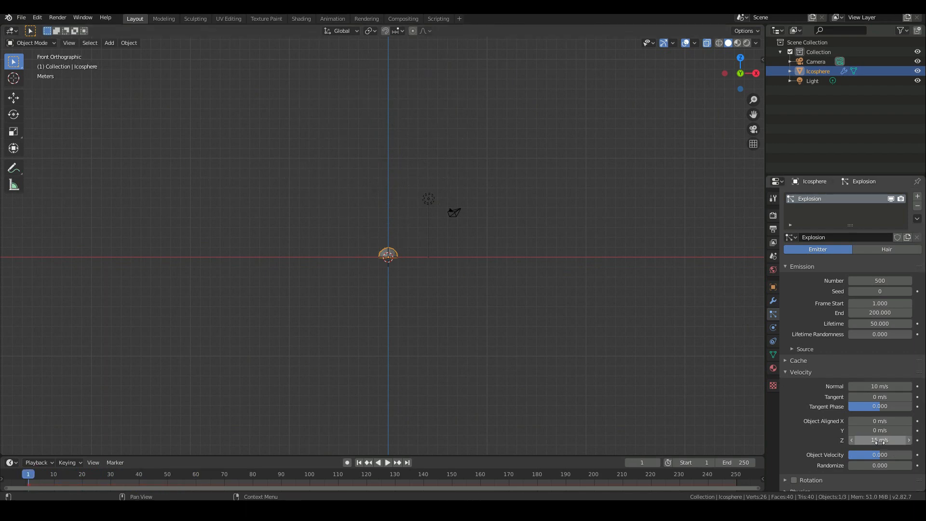
scroll(423, 262, "down", 2)
key("space")
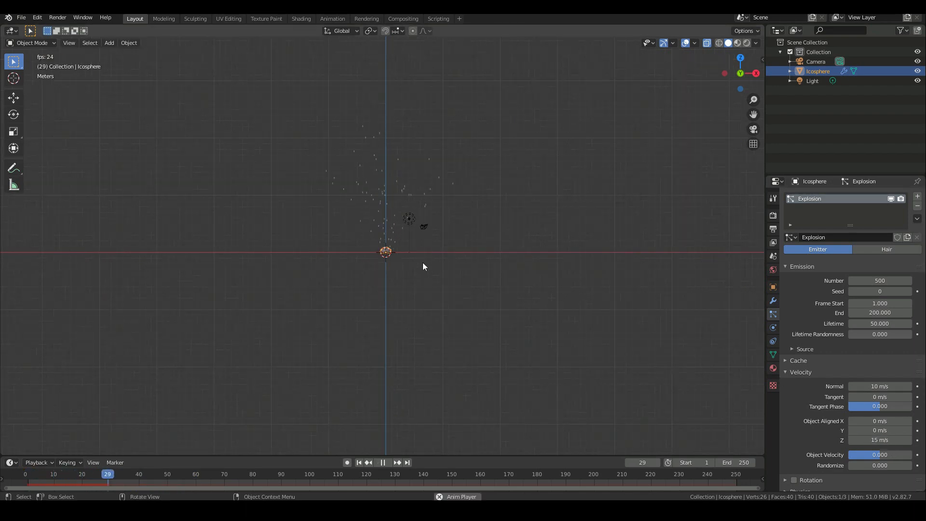
key("Escape")
key("space")
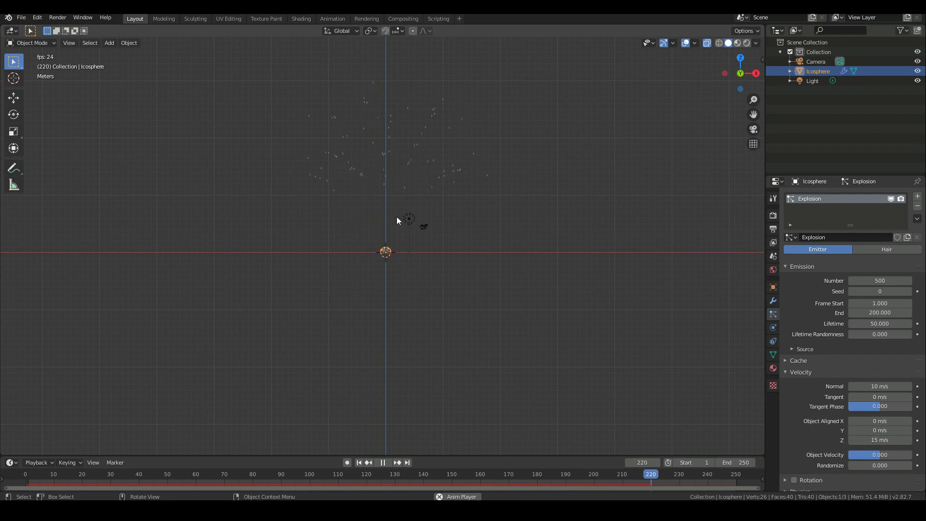
key("Escape")
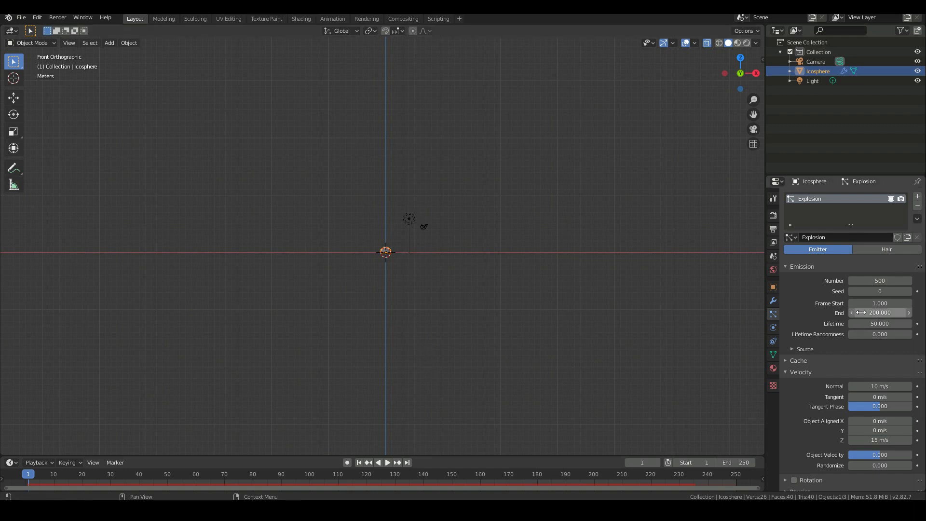
- Set the particle emission to start at frame 2 and end at frame 5, and preview the burst from frame 1
left_click(878, 305)
type("2")
key("Return")
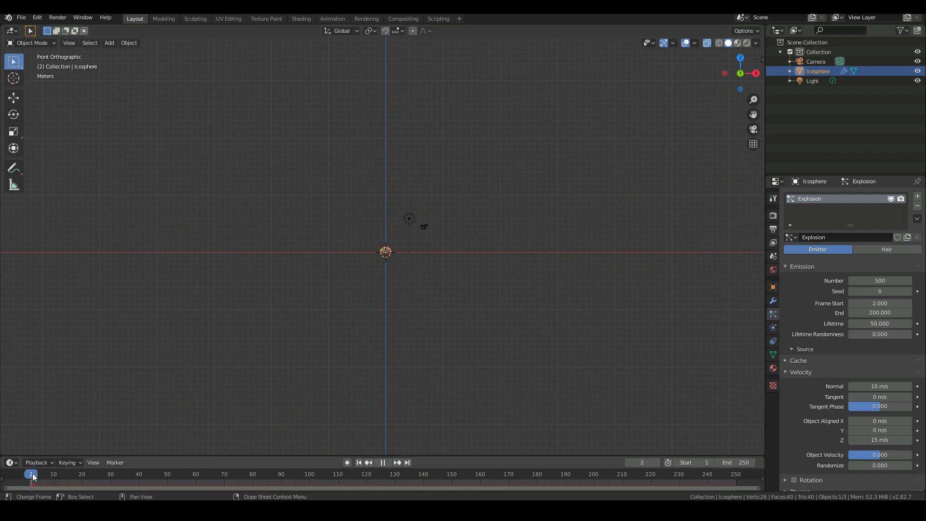
left_click(875, 312)
type("5")
key("Return")
key("shift+Left")
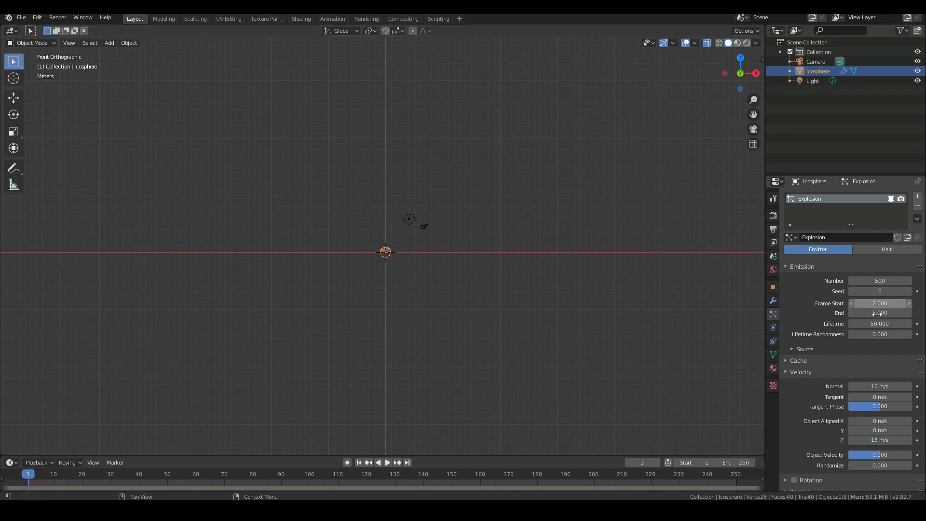
key("space")
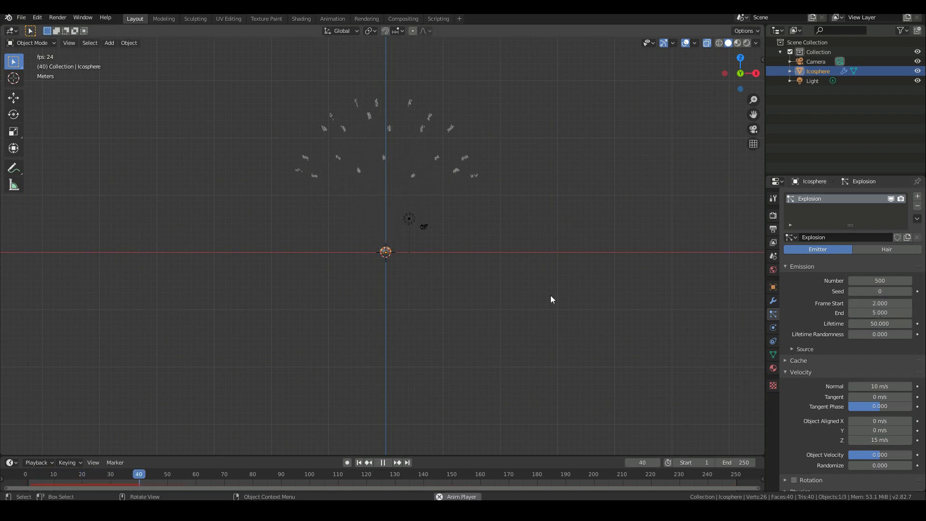
middle_click_drag(522, 261, 476, 296)
key("Escape")
- Set the particles' velocity randomization to 3.390 and replay the burst in perspective and front views
key("KP_1")
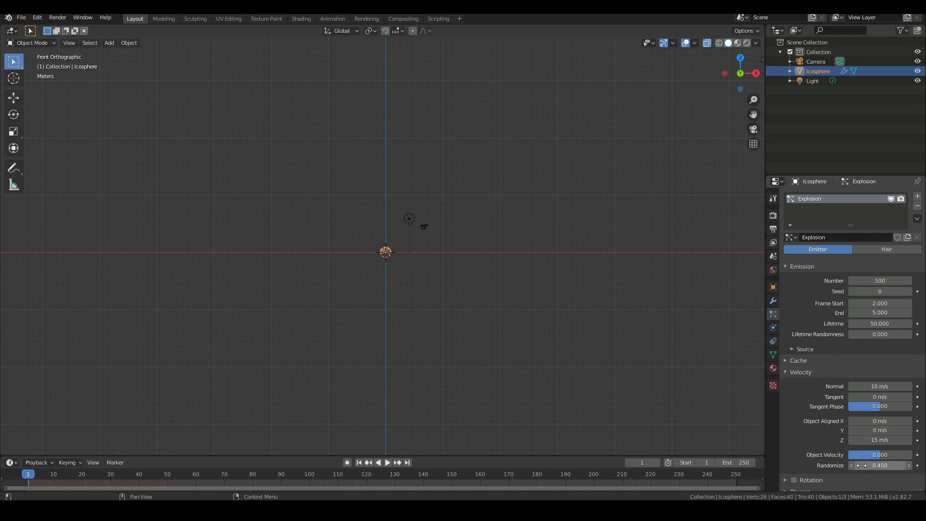
key("space")
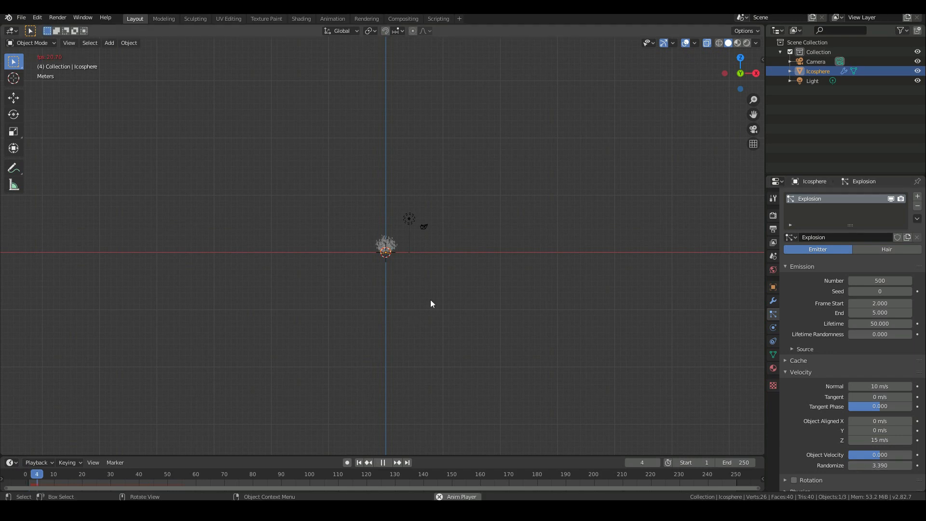
key("Escape")
middle_click_drag(430, 300, 396, 302)
key("space")
key("KP_1")
key("space")
left_click(359, 462)
key("space")
key("Escape")
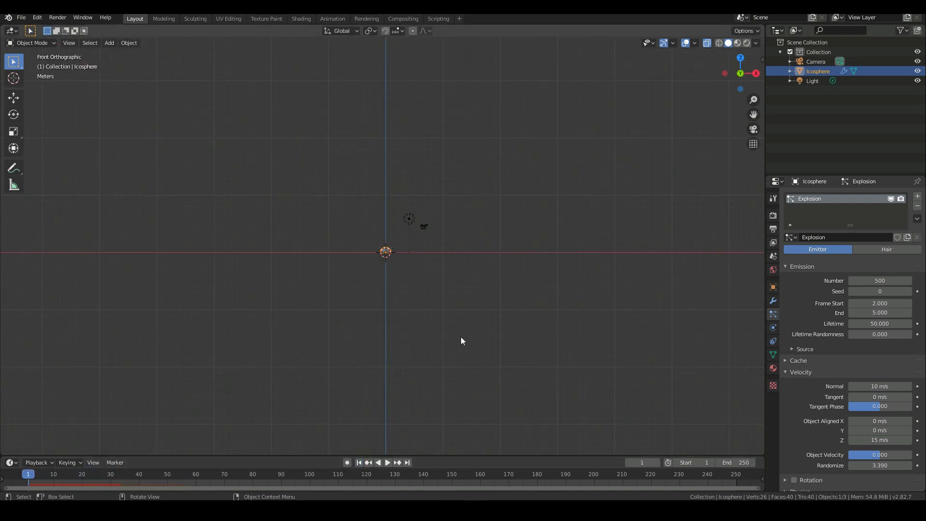
key("space")
key("space")
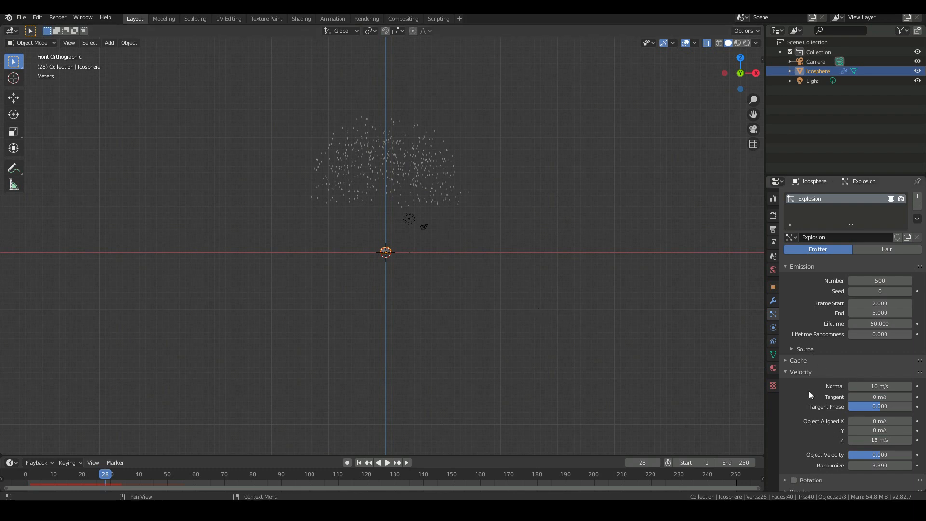
- Replay the animation from the first frame and scrub through it to examine how long the particles live
left_click(869, 324)
key("Return")
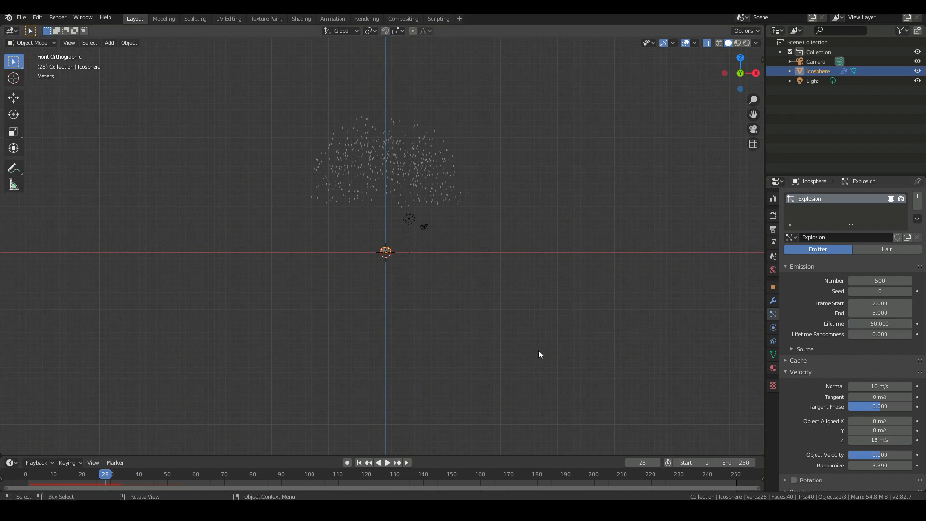
left_click(359, 462)
left_click(387, 462)
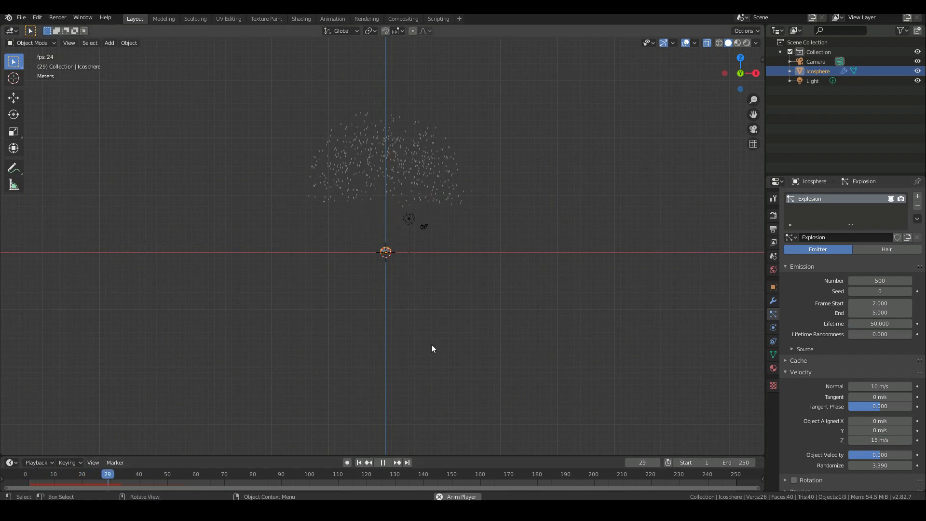
key("shift+Left")
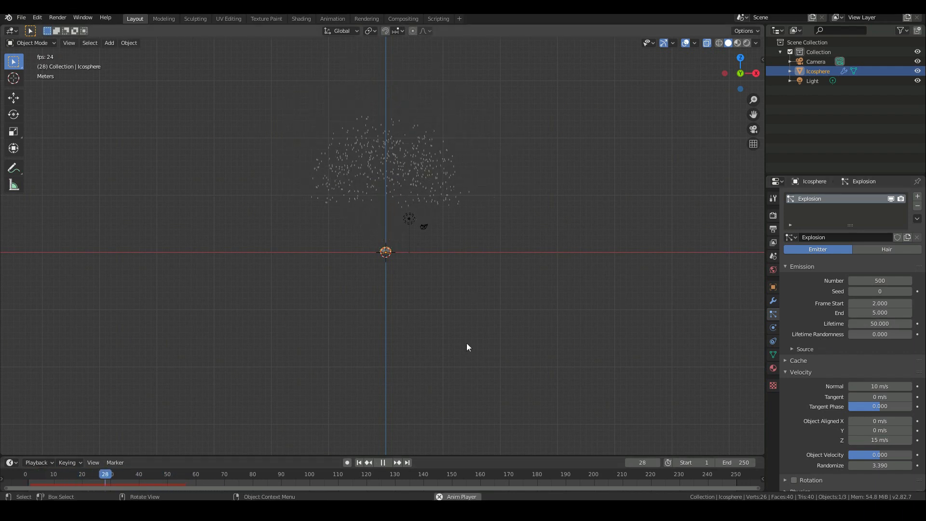
key("shift+Left")
key("Escape")
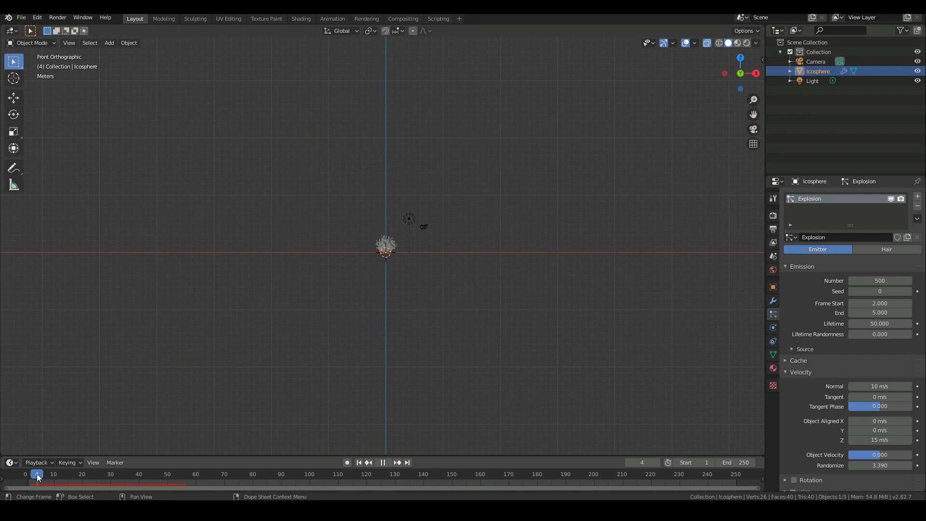
left_click_drag(46, 475, 144, 476)
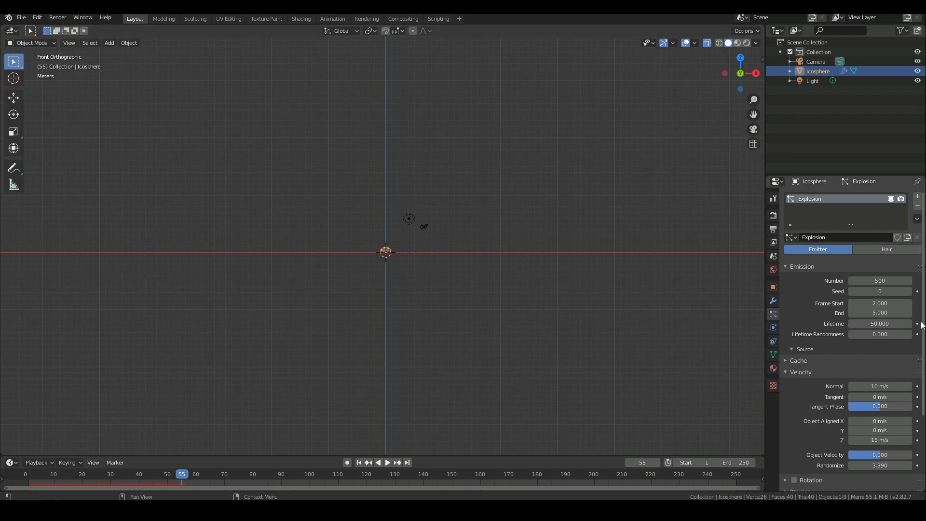
- Set the particles' lifetime randomness to 0.433, step back toward the early frames and preview the explosion
left_click_drag(873, 333, 880, 334)
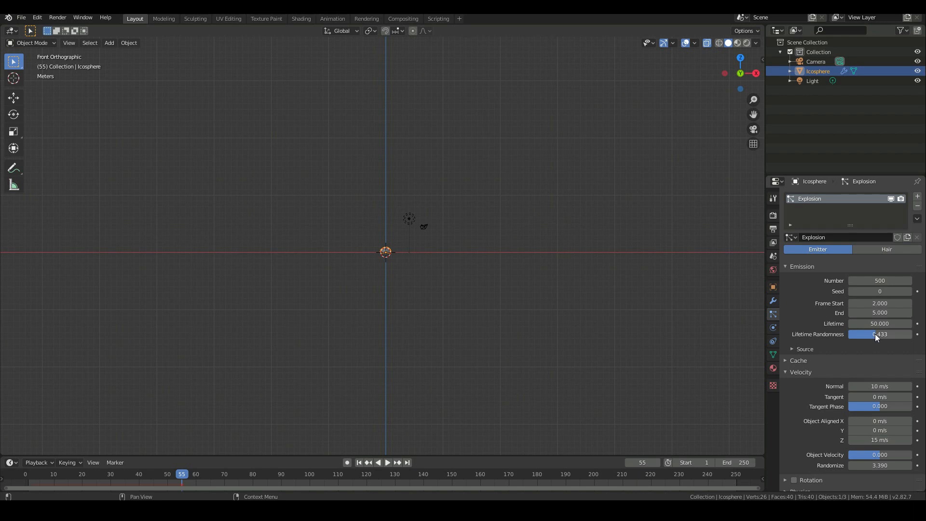
key("Left")
key("Left")
key("Left")
key("Left")
key("Left")
key("Left")
key("Left")
key("Left")
key("Left")
key("Left")
key("Left")
key("Left")
key("Left")
key("Left")
key("Left")
key("Left")
key("Left")
key("Left")
key("Left")
key("Left")
key("Left")
key("Left")
key("Left")
key("Left")
key("Left")
key("Left")
key("Left")
key("Left")
key("Left")
key("Left")
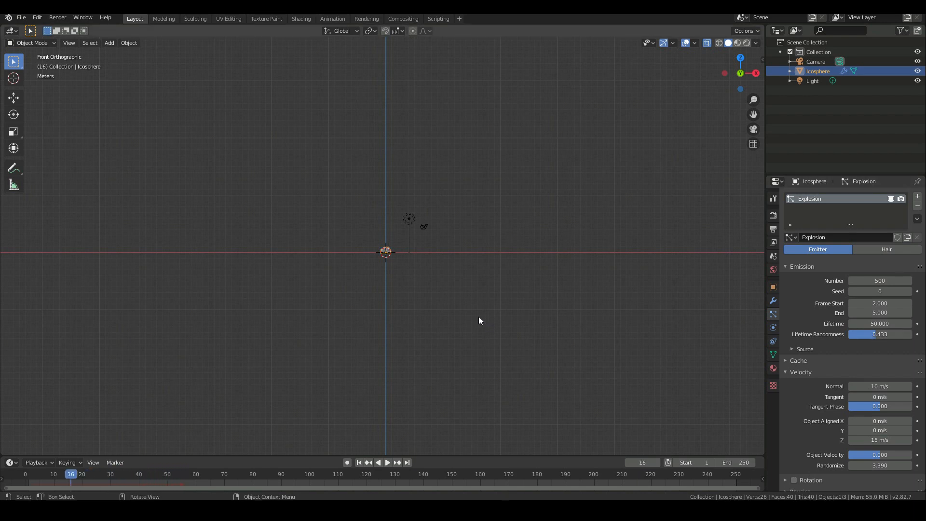
key("space")
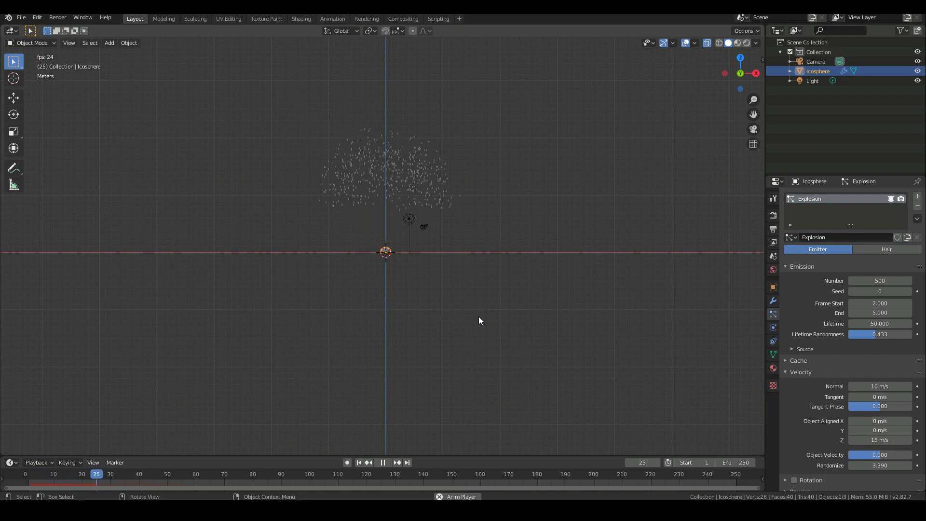
key("Escape")
key("space")
key("Escape")
- Scrub and replay the animation to examine how the particles die off, returning to frame 2
key("space")
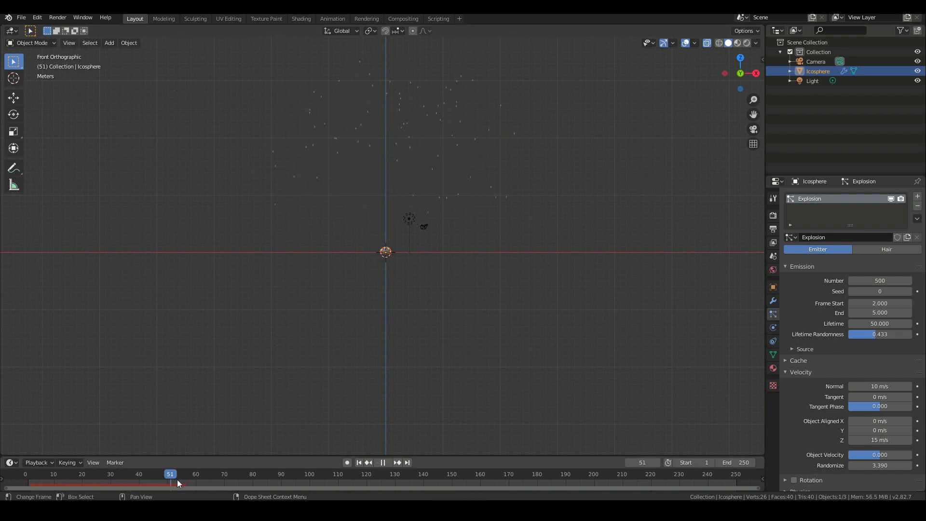
left_click_drag(126, 488, 164, 485)
key("space")
key("space")
left_click(51, 474)
left_click_drag(52, 475, 31, 474)
key("space")
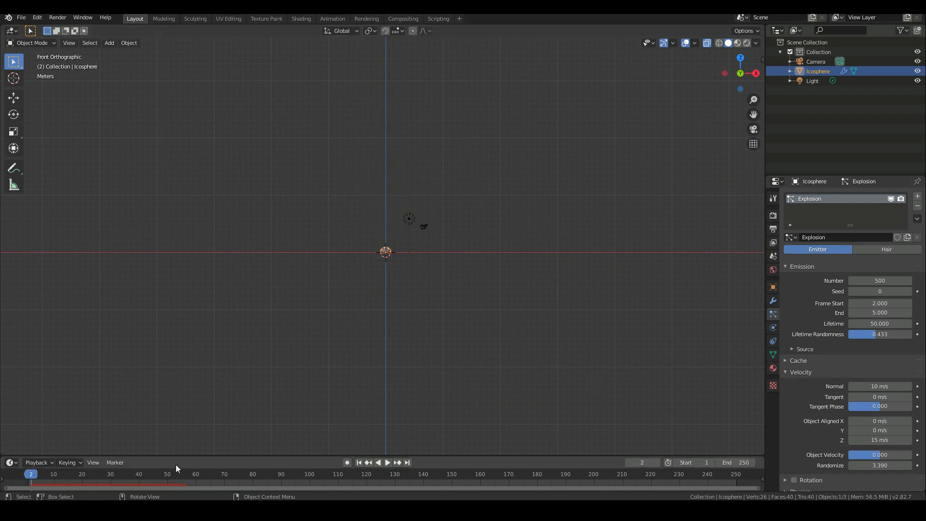
key("space")
left_click_drag(73, 474, 30, 500)
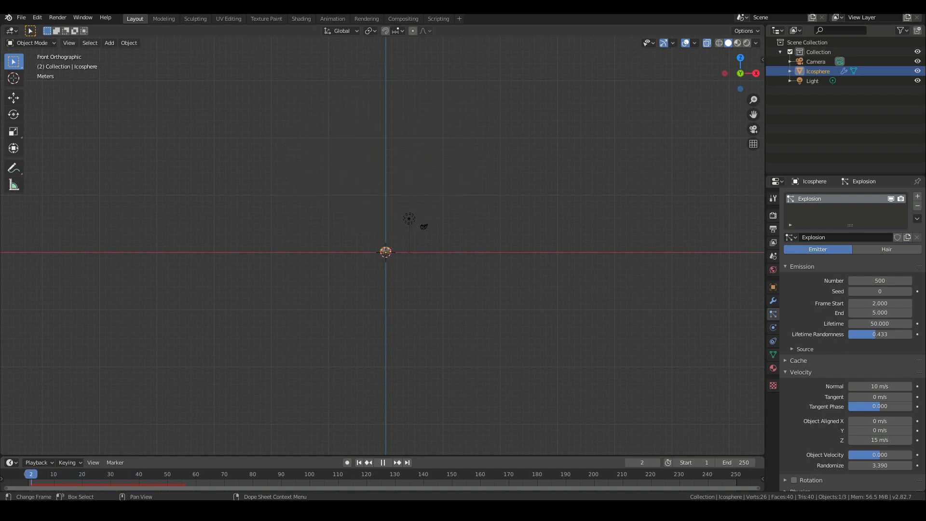
- Apply the Quick Smoke effect to the dome at frame 2
scroll(361, 337, "up", 3)
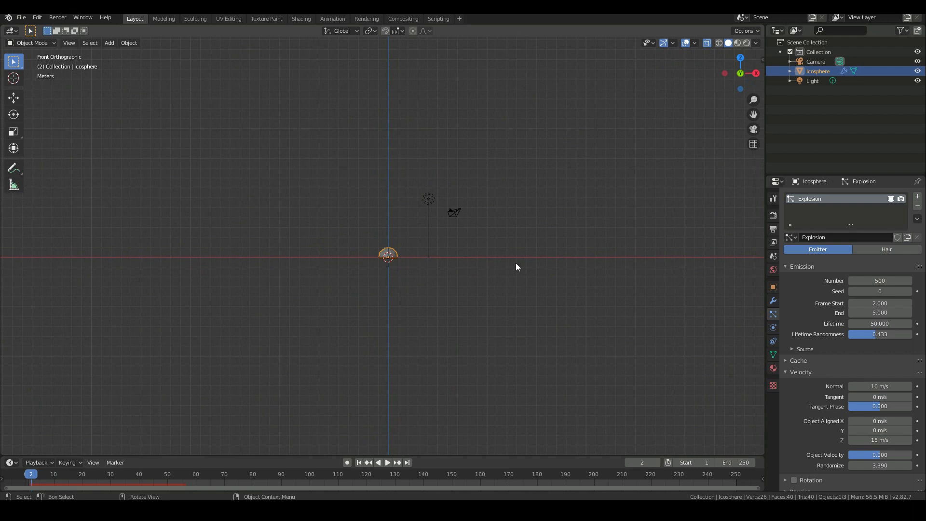
scroll(516, 263, "down", 2)
scroll(389, 314, "up", 5)
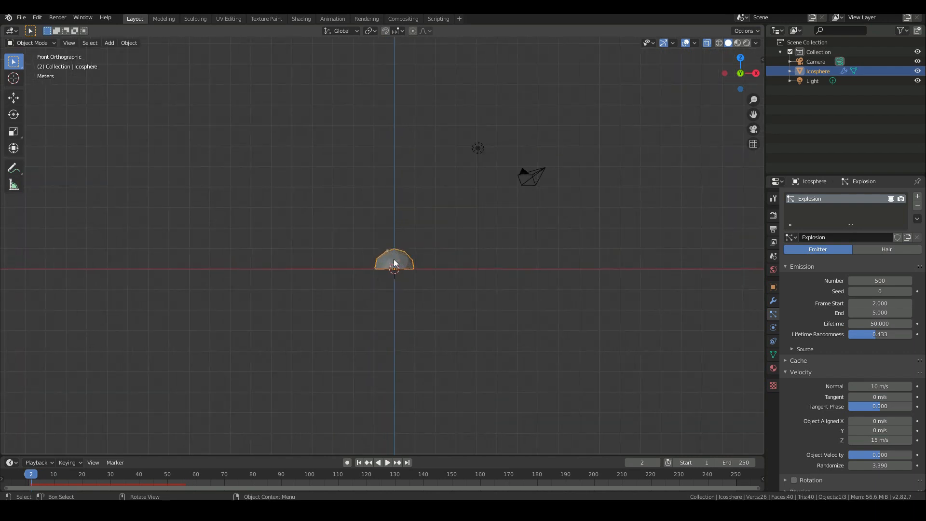
left_click(134, 41)
mouse_move(150, 282)
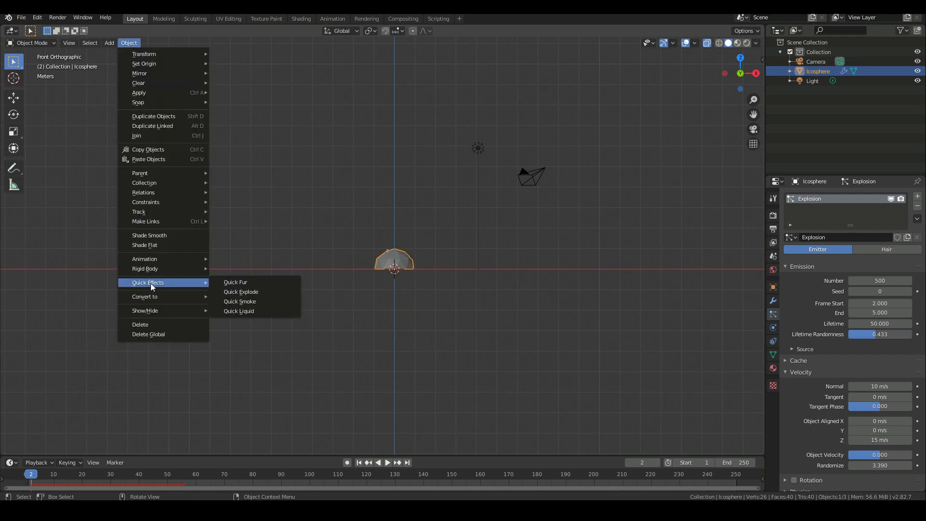
left_click(255, 301)
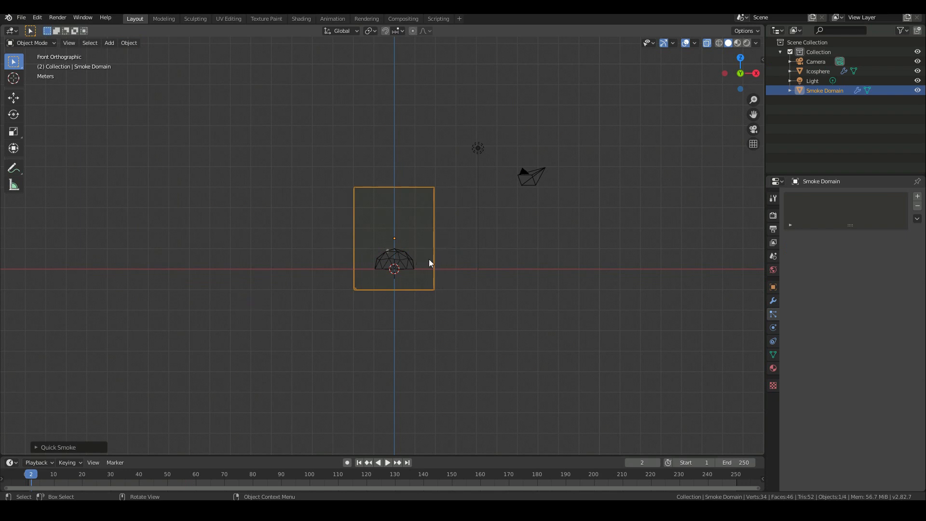
- Play the animation to compare the particles' spread with the smoke domain, and return to frame 2
key("space")
key("Escape")
key("space")
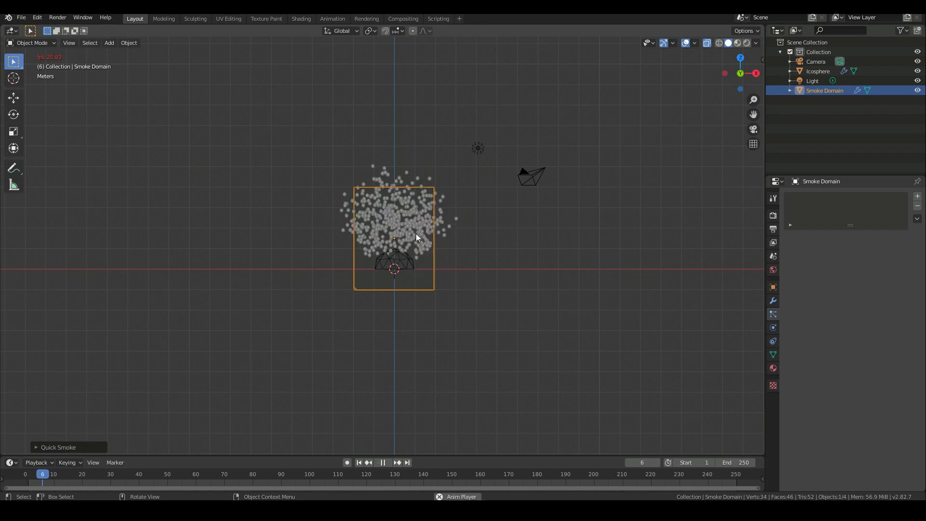
key("Escape")
scroll(418, 237, "down", 4)
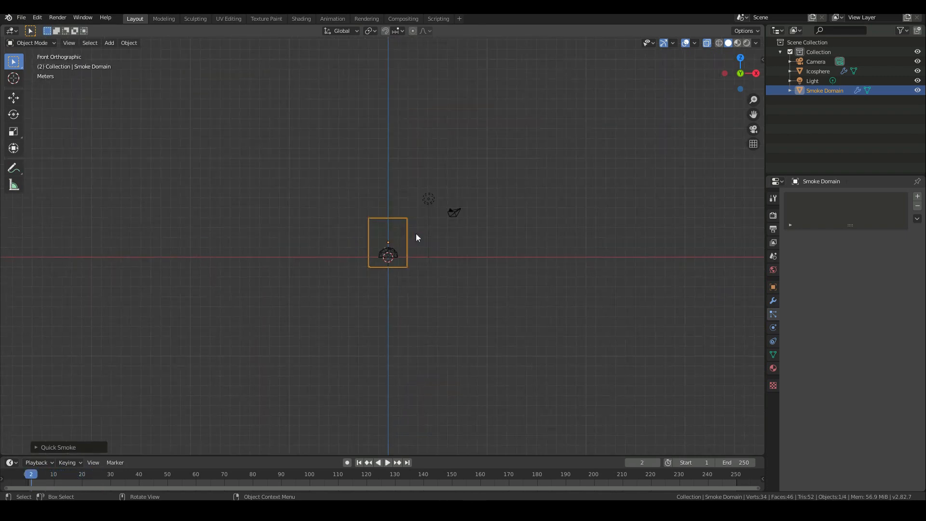
scroll(417, 237, "down", 1)
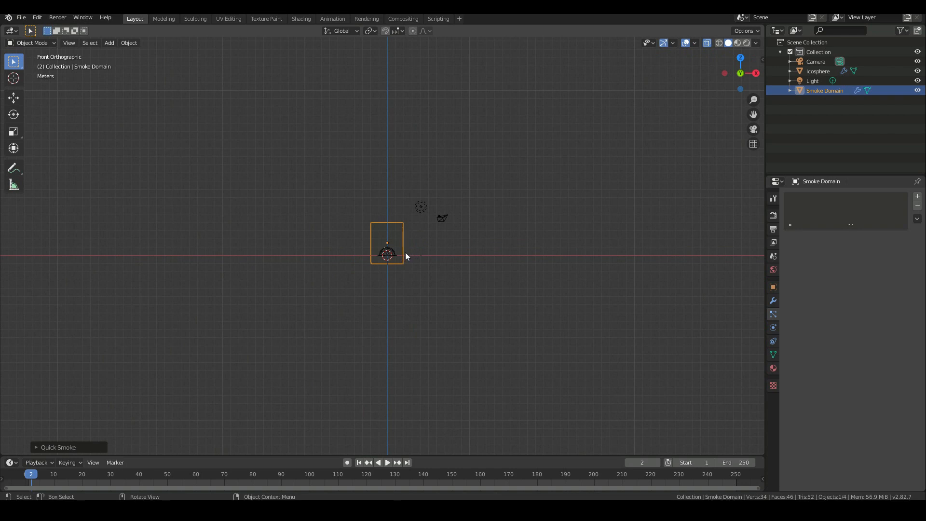
- Advance the animation to frame 50 and scale the smoke domain up uniformly until it surrounds the spread particles
key("space")
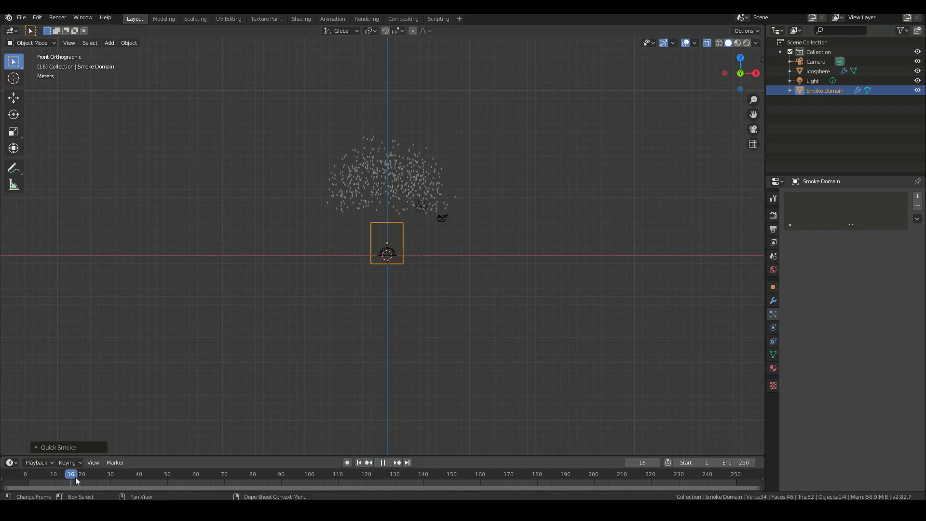
left_click_drag(83, 484, 167, 477)
scroll(352, 257, "down", 6)
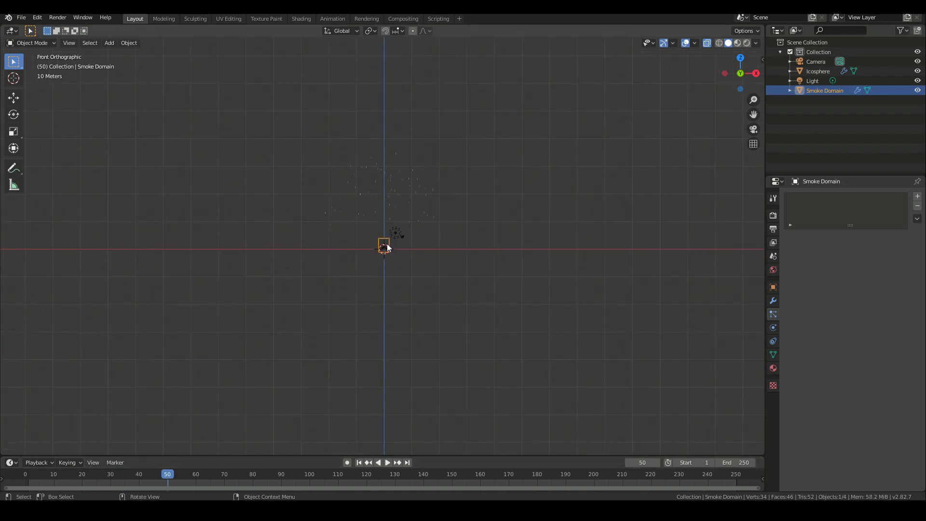
key("s")
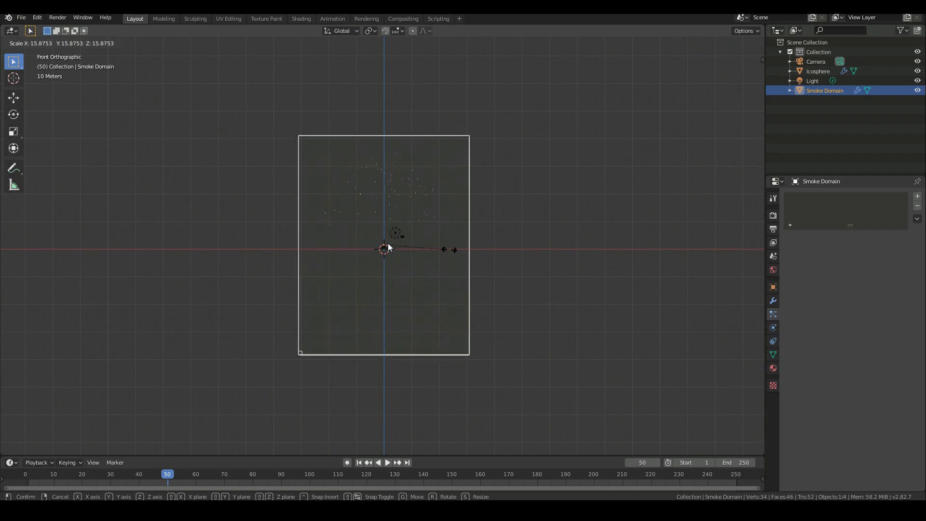
left_click(386, 249)
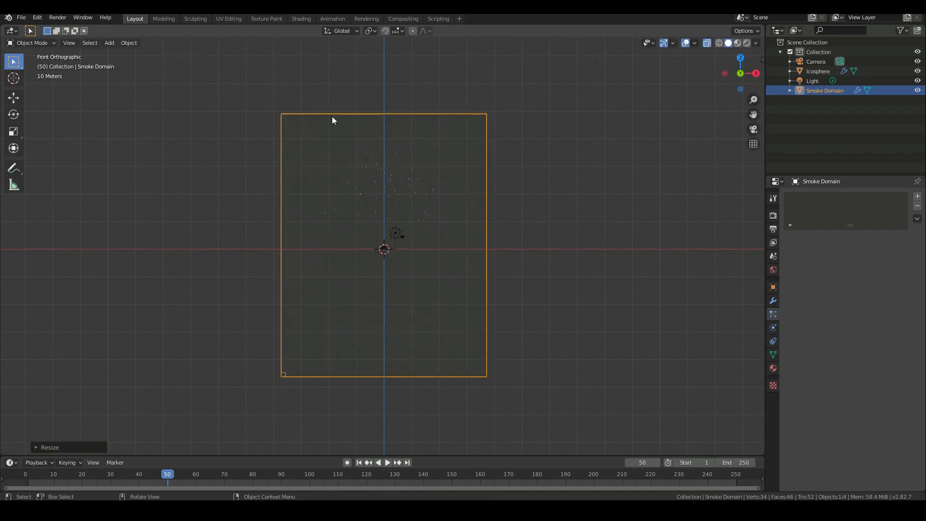
middle_click_drag(544, 265, 419, 283)
- Raise the smoke domain along Z in front view so its base sits a little below the dome
key("KP_1")
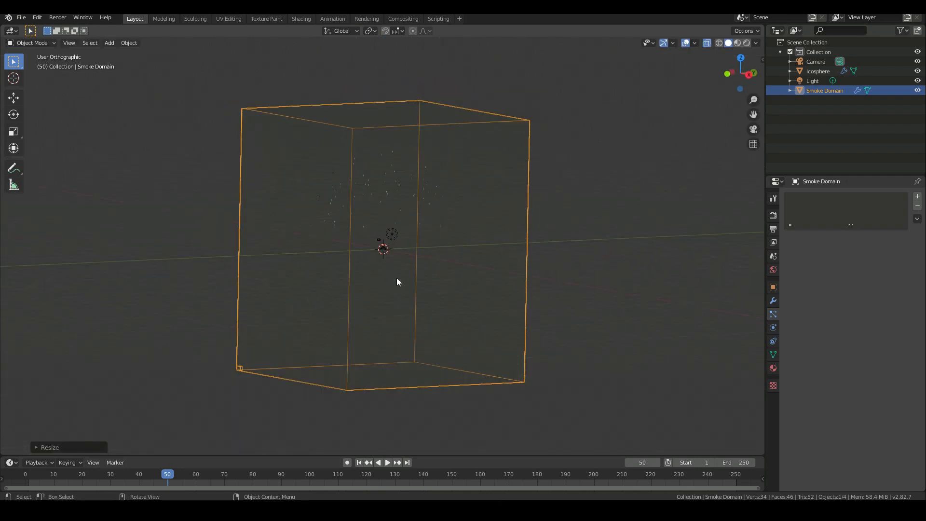
key("s")
key("z")
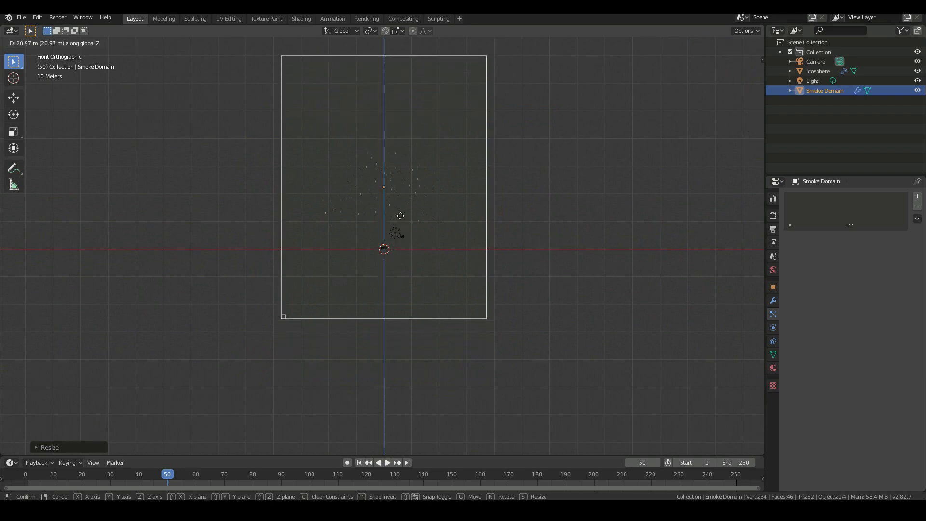
left_click(408, 198)
scroll(420, 72, "down", 1)
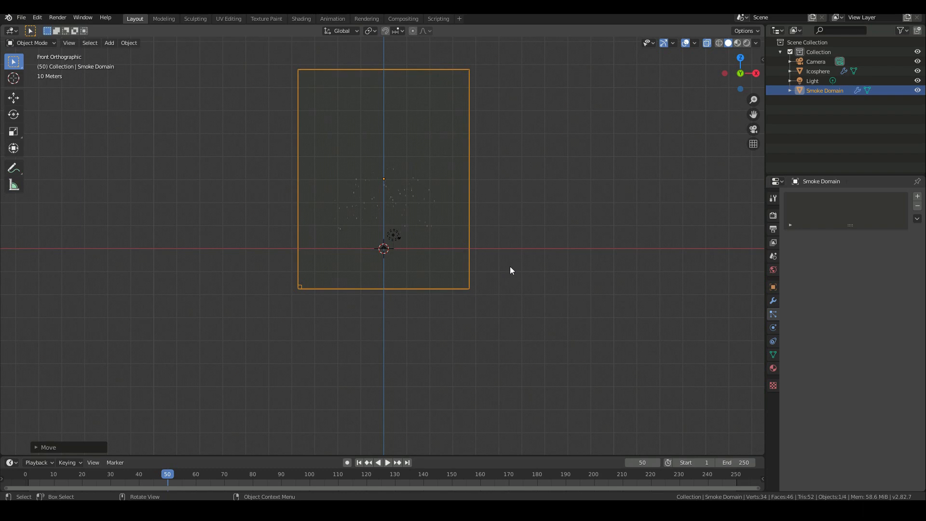
key("g")
key("z")
left_click(501, 250)
- Enlarge the smoke domain slightly and move it up about 4 m along Z
key("s")
left_click(519, 254)
key("g")
key("z")
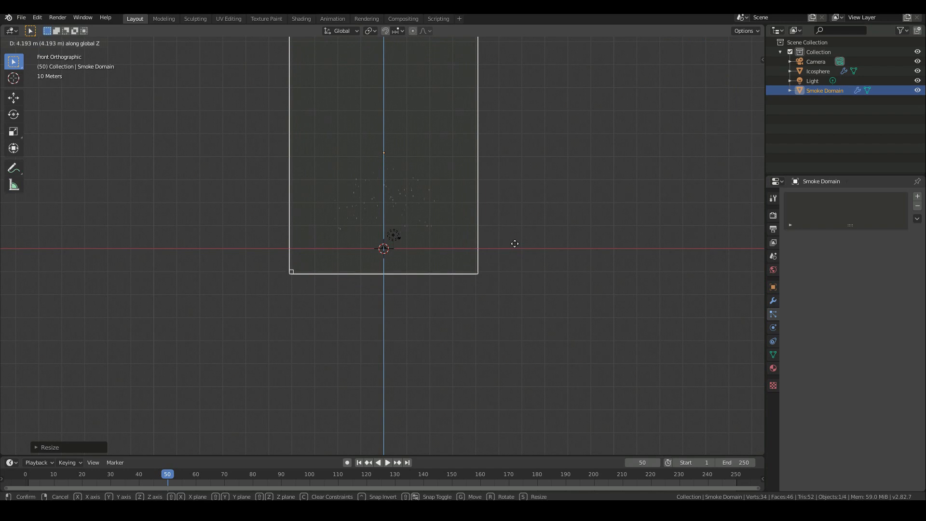
left_click(515, 244)
scroll(434, 203, "down", 1)
middle_click_drag(385, 193, 295, 209)
key("KP_1")
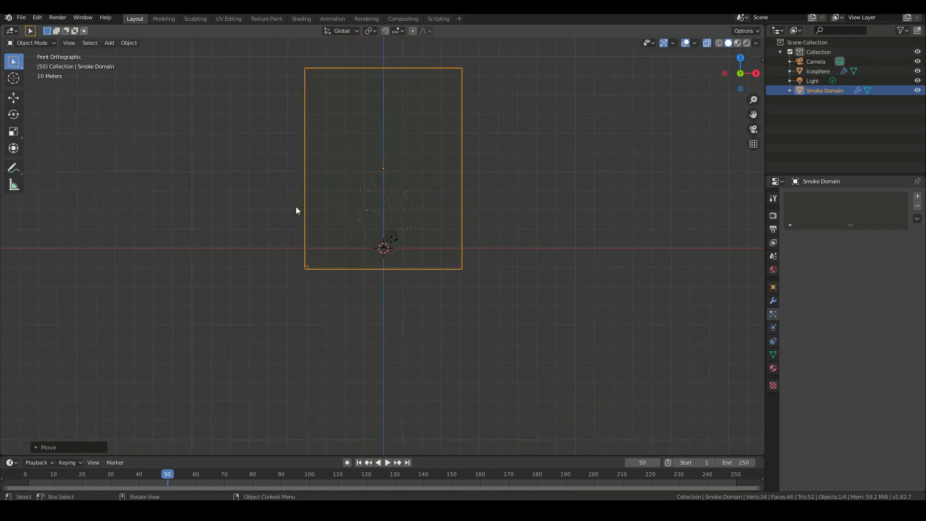
- Scale the smoke domain by about 1.016 and nudge it slightly up along Z
scroll(458, 260, "up", 3)
key("s")
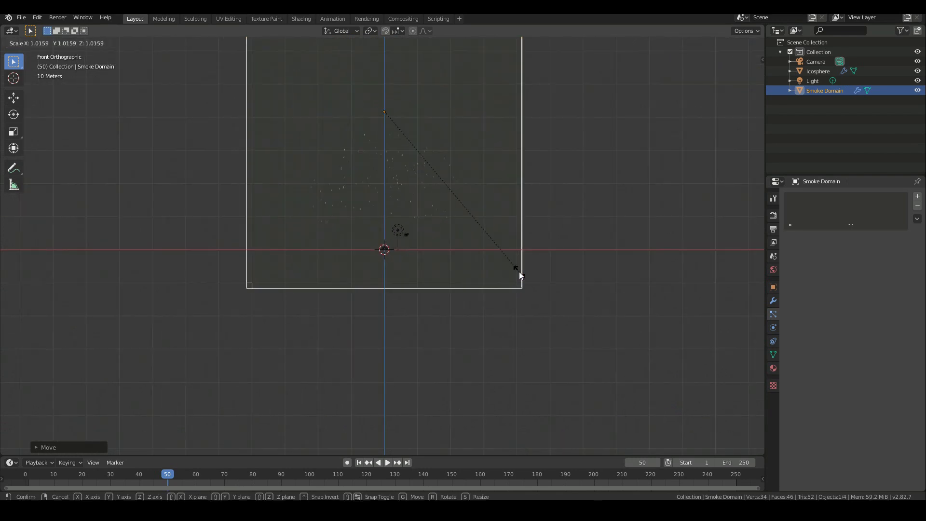
left_click(519, 272)
key("g")
key("z")
left_click(443, 265)
middle_click_drag(237, 206, 250, 223)
key("KP_1")
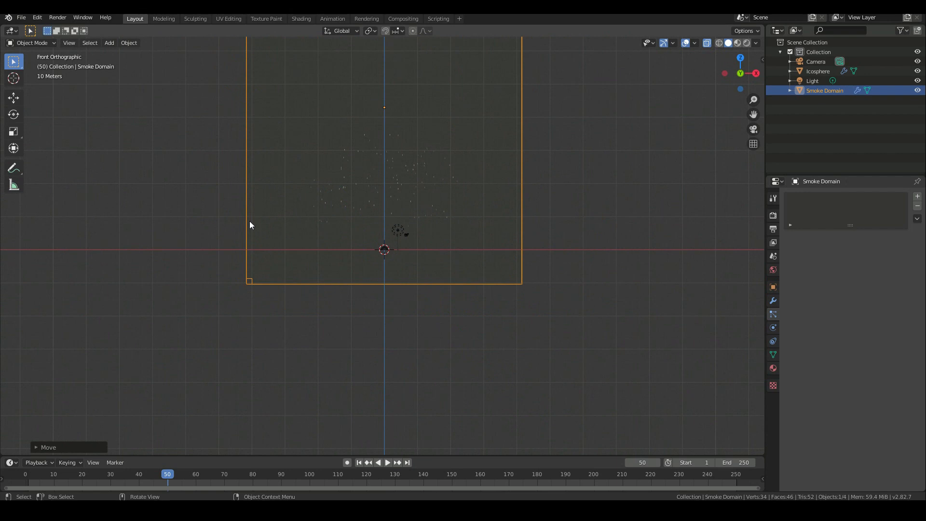
- Select the half ico sphere and examine its fluid physics settings in relation to the surrounding domain
scroll(380, 247, "up", 4)
left_click(384, 254)
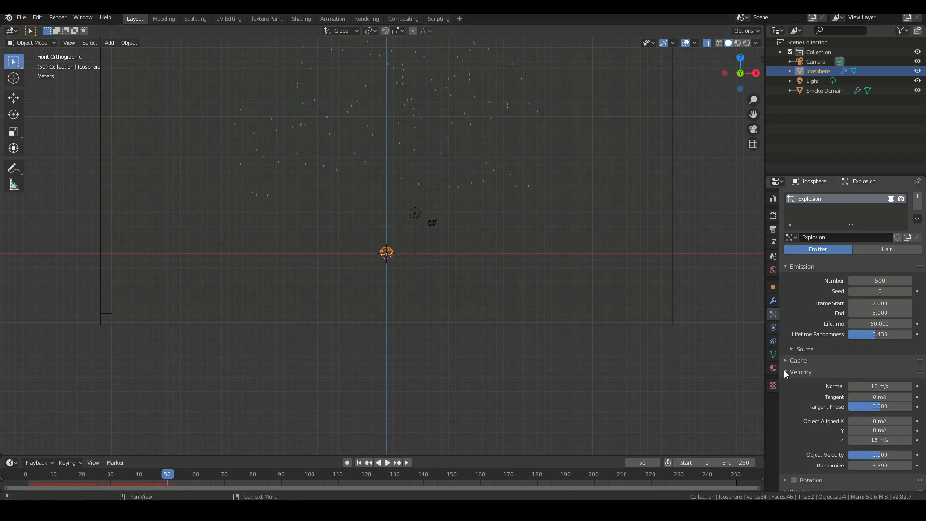
left_click(776, 331)
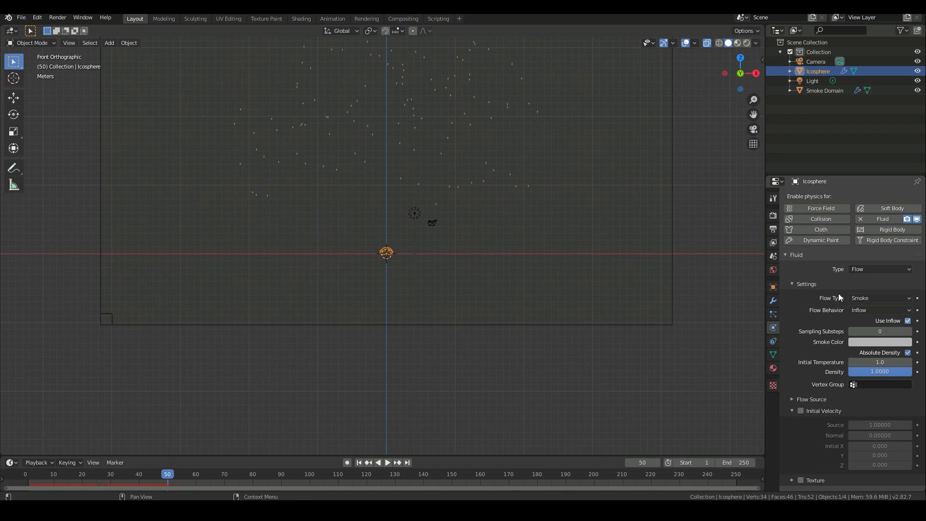
left_click(129, 43)
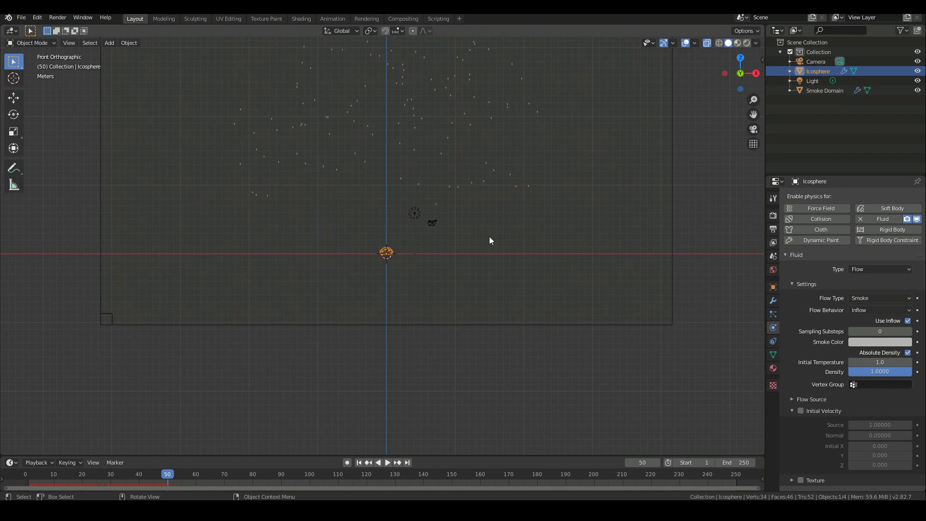
middle_click_drag(531, 289, 579, 297)
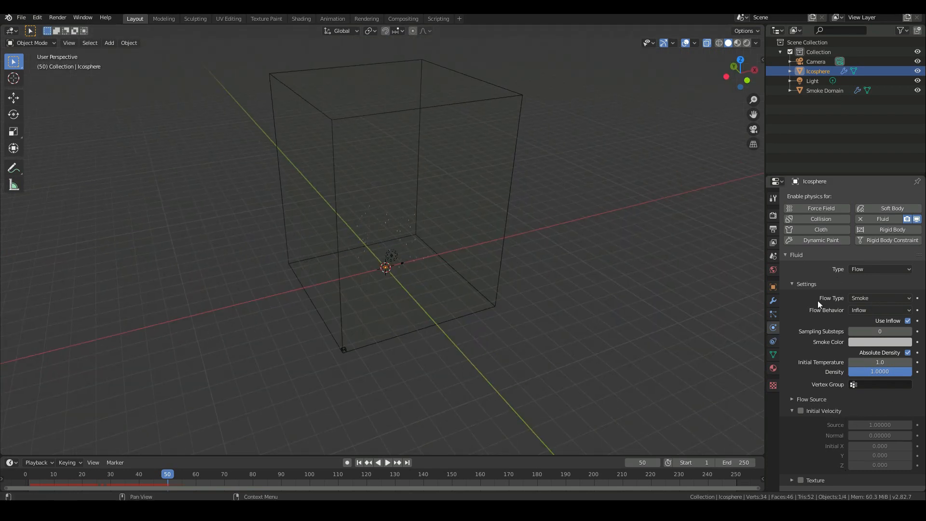
middle_click_drag(536, 332, 571, 326)
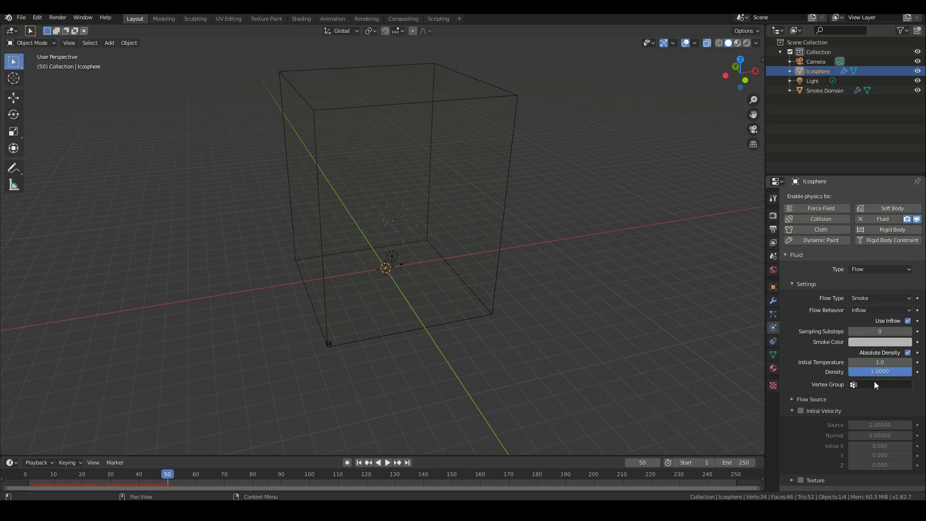
mouse_move(471, 291)
middle_mouse_down()
mouse_move(447, 299)
mouse_move(465, 323)
mouse_move(481, 304)
middle_mouse_up()
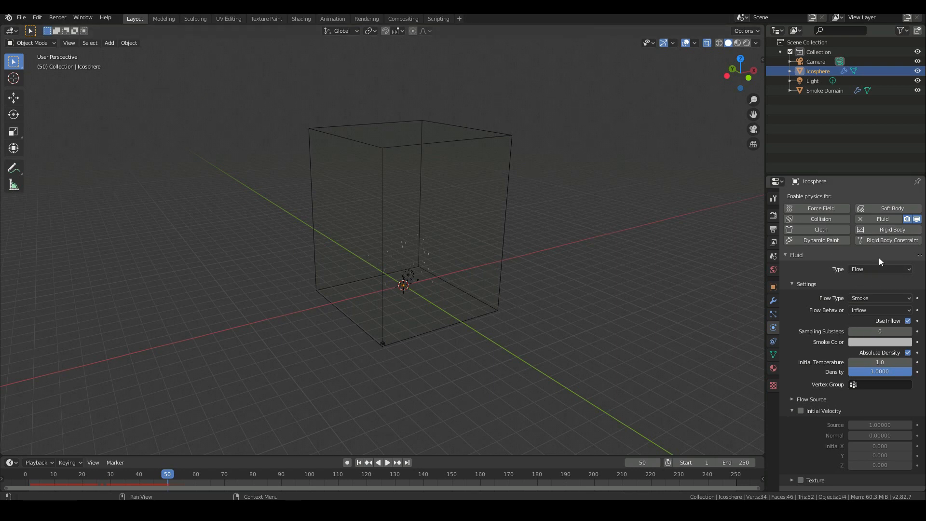
scroll(436, 312, "up", 4)
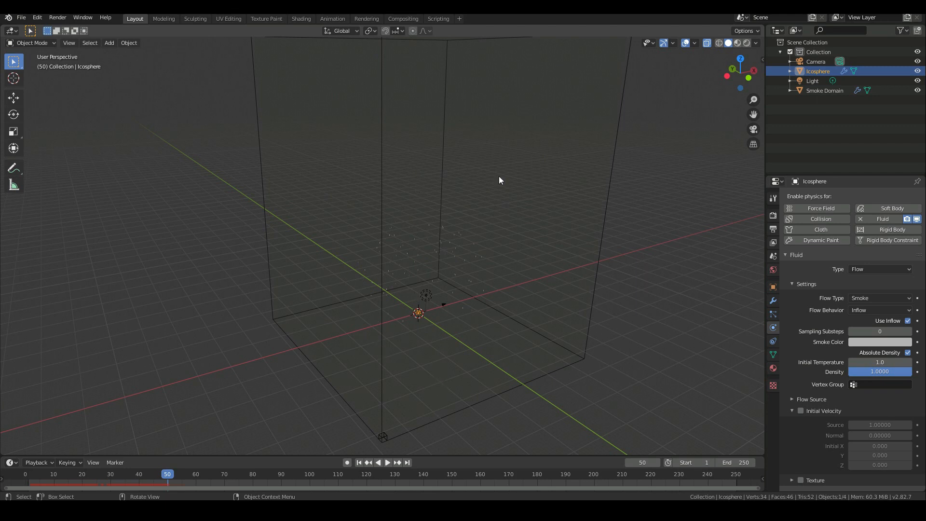
- Compare the fluid type choices of the half ico sphere with those of the smoke domain
left_click(862, 268)
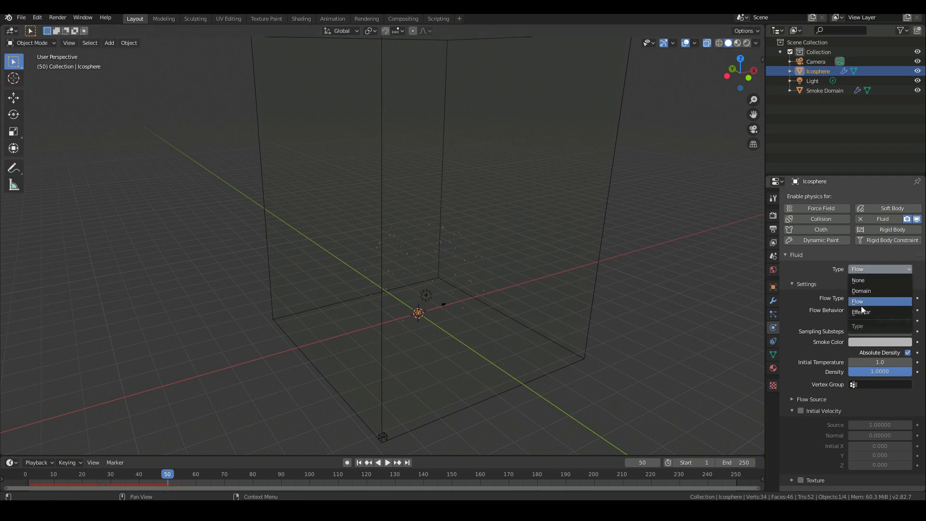
left_click(593, 290)
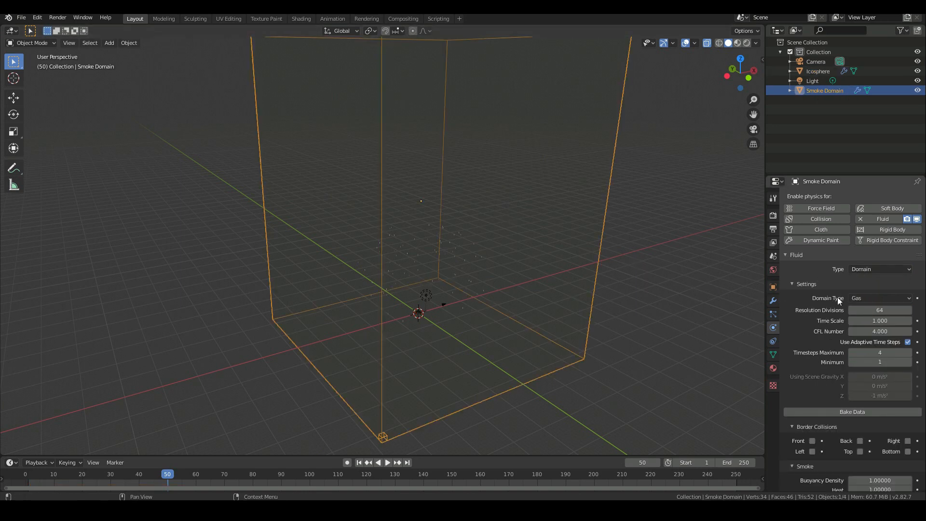
left_click(876, 269)
middle_click_drag(389, 105, 433, 221)
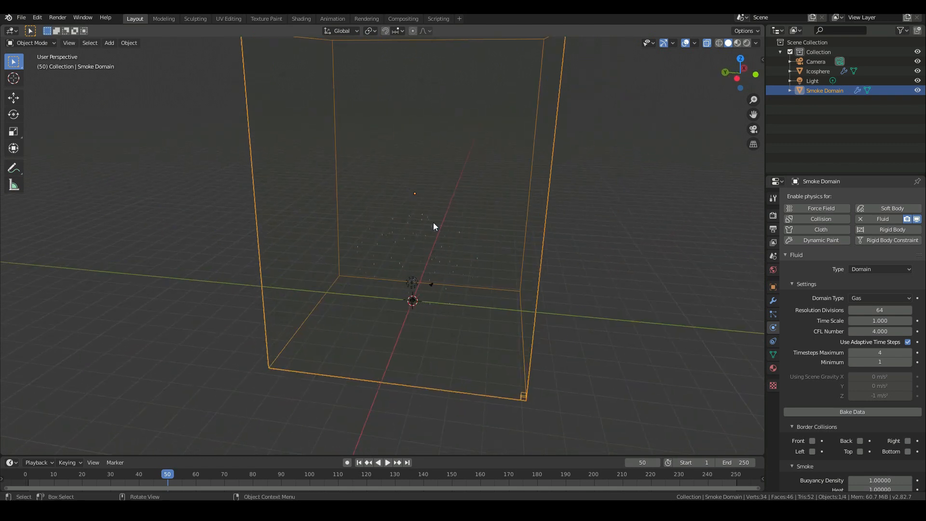
- Set the half ico sphere's fluid flow type to Fire + Smoke
middle_click_drag(425, 316, 444, 314)
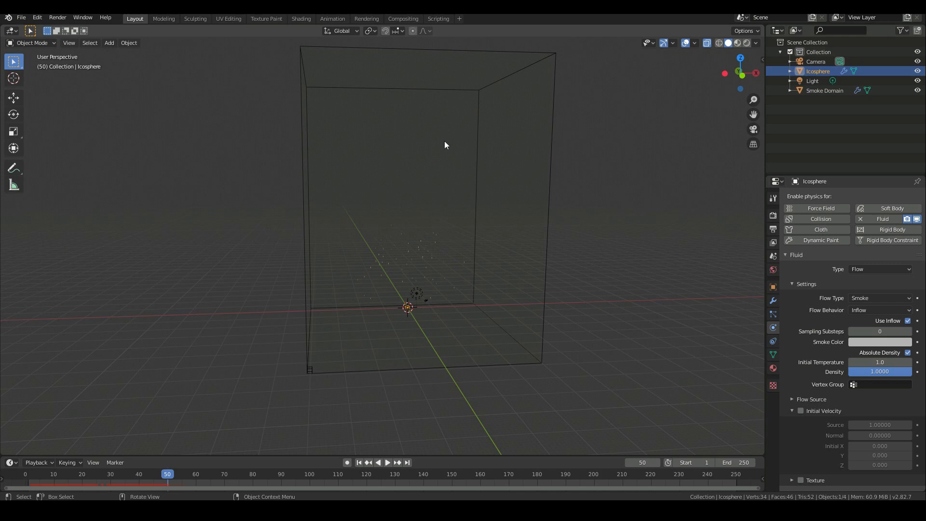
left_click(856, 299)
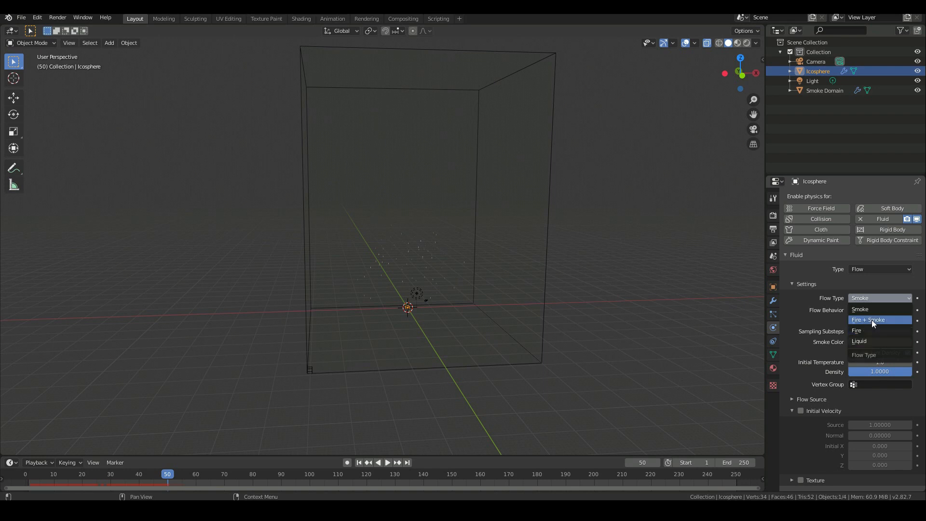
left_click(872, 320)
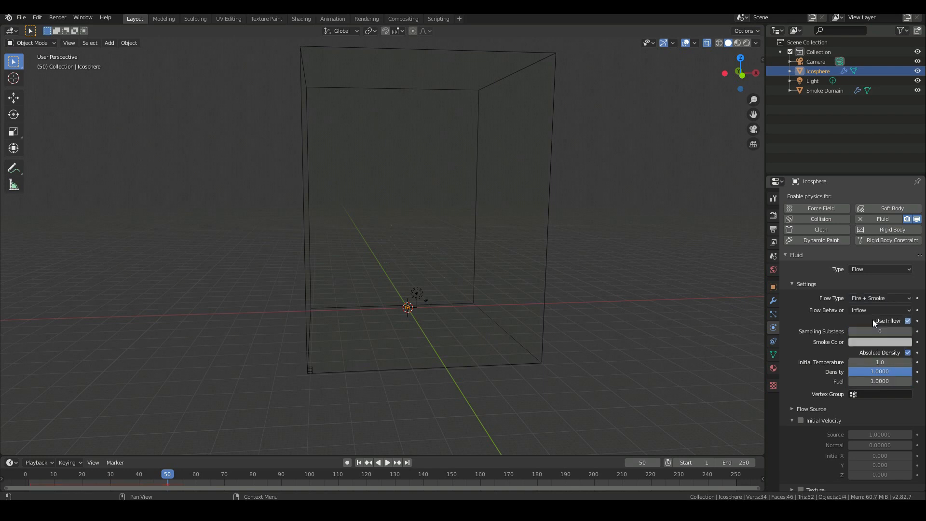
scroll(453, 339, "up", 4)
middle_click_drag(454, 339, 488, 285)
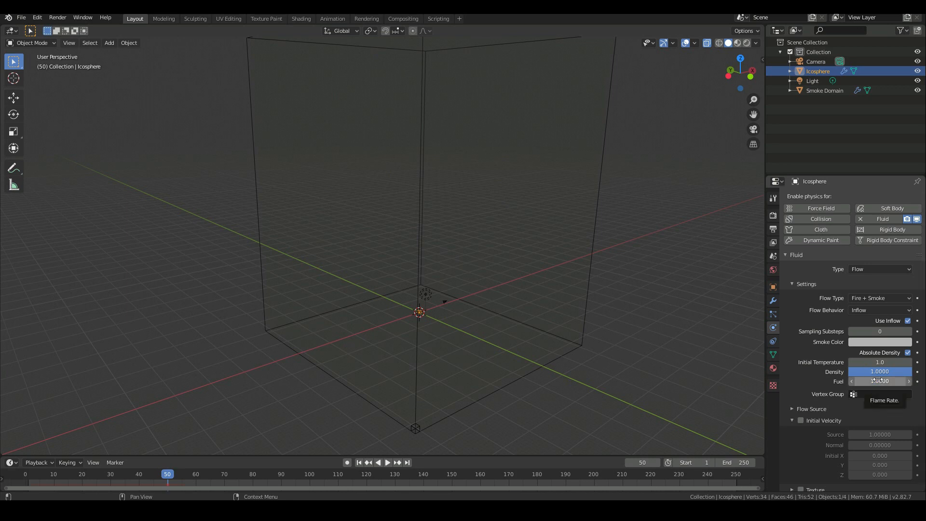
middle_click_drag(413, 291, 449, 295)
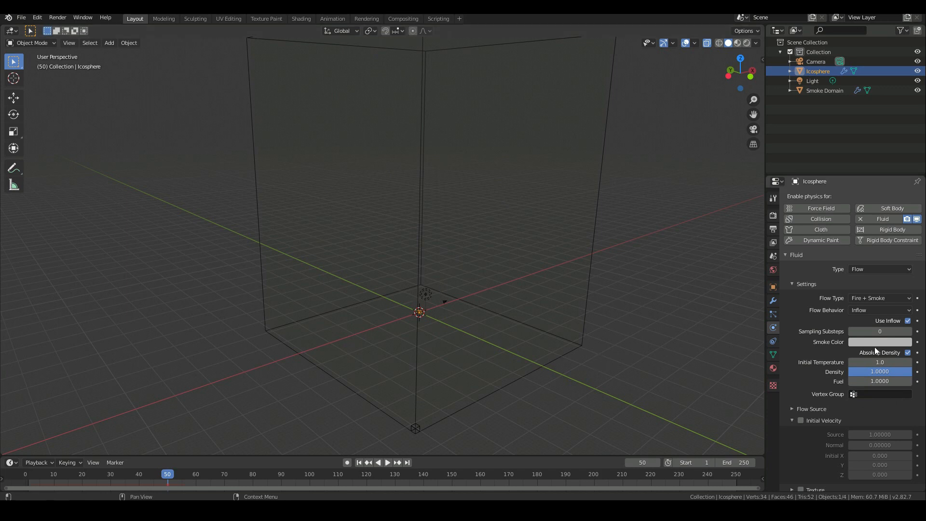
- Show the half ico sphere's flow source settings and replay the particle burst from frame 1
left_click(805, 405)
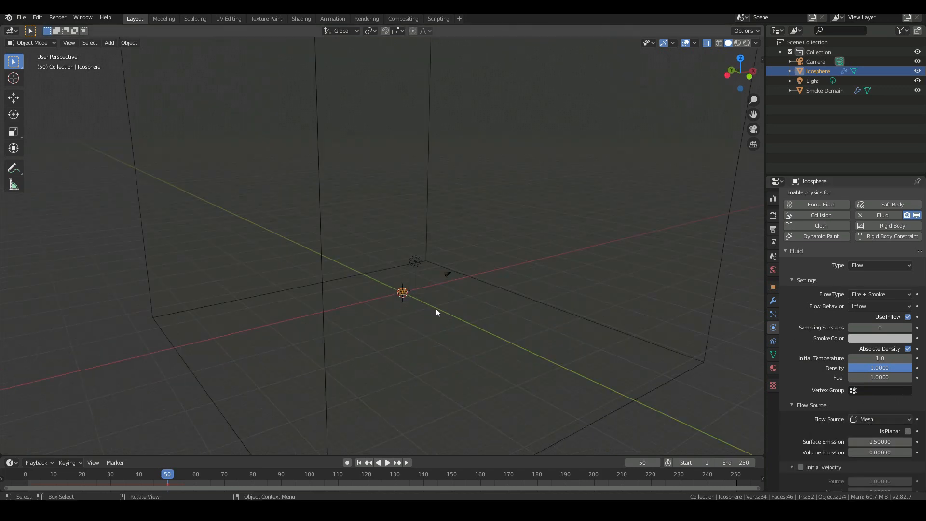
middle_click_drag(435, 312, 418, 366)
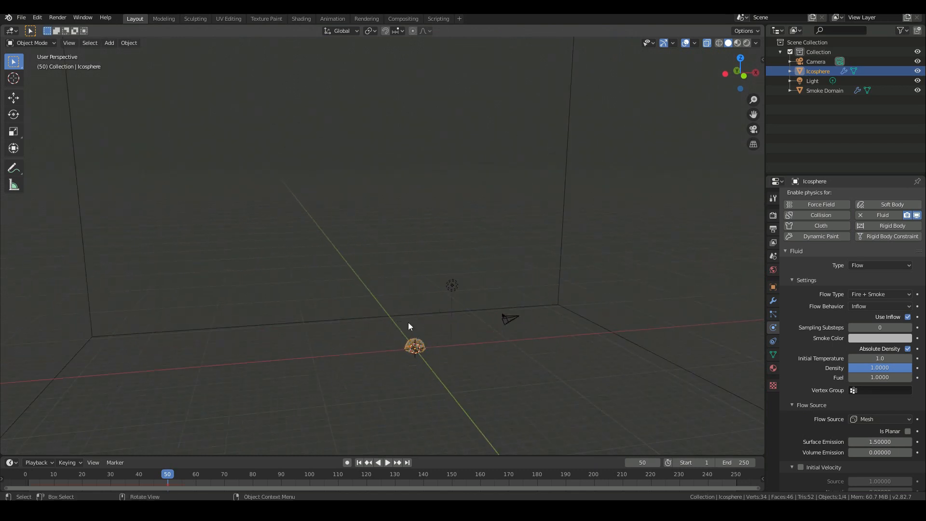
key("space")
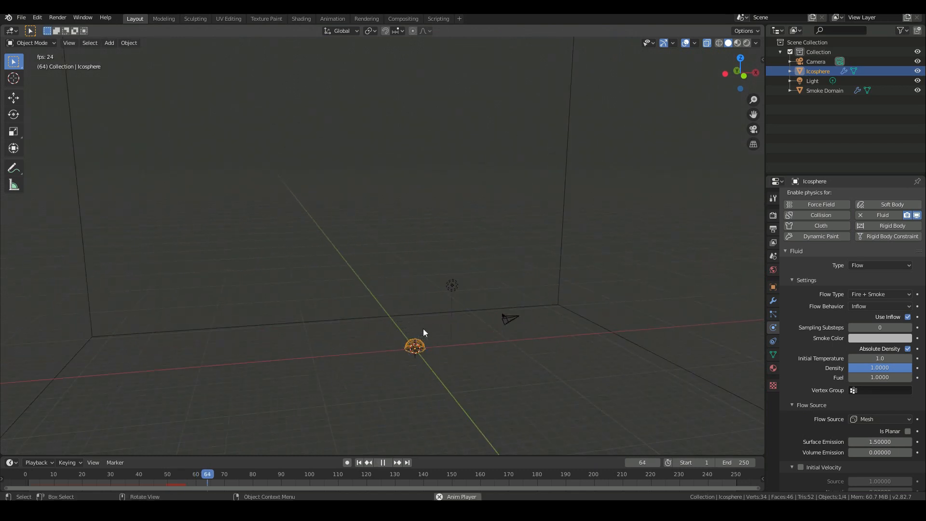
key("Escape")
left_click(358, 463)
key("space")
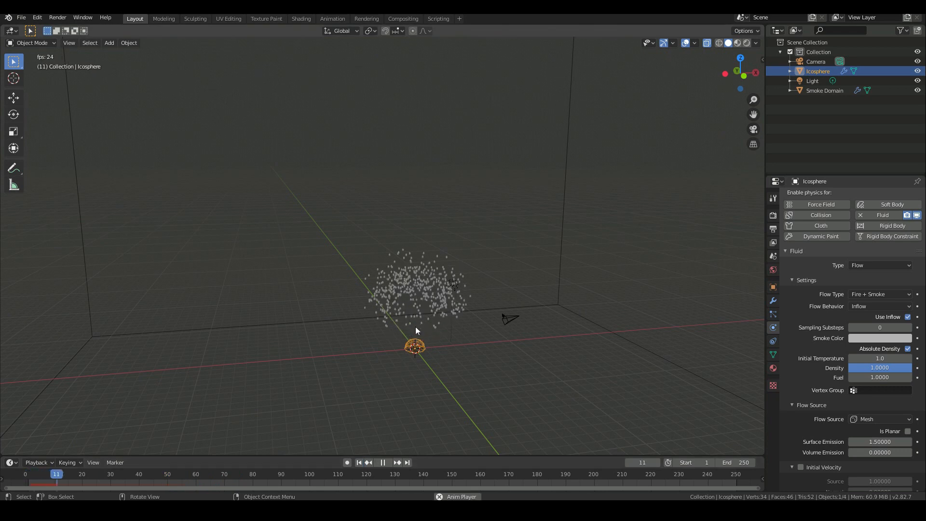
key("Escape")
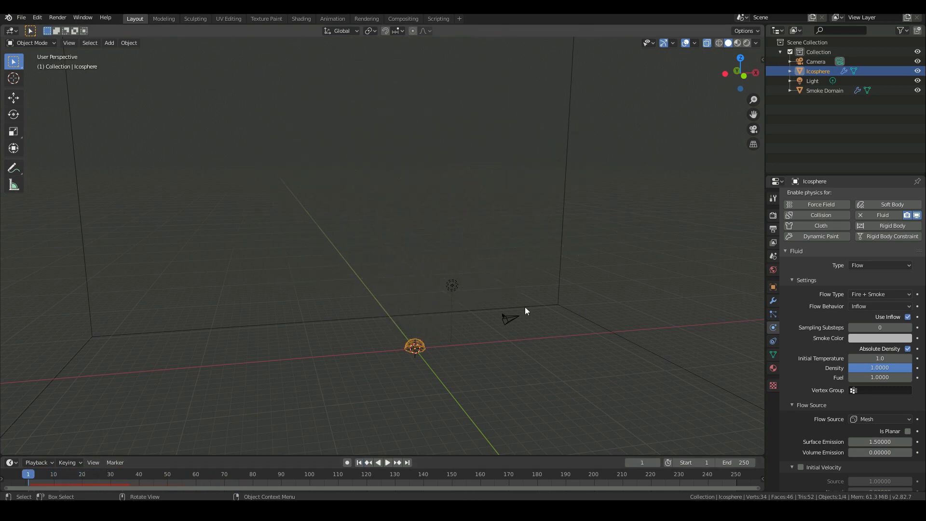
- Set the flow source to Particle System and assign the Explosion particle system to it
left_click(859, 418)
left_click(869, 439)
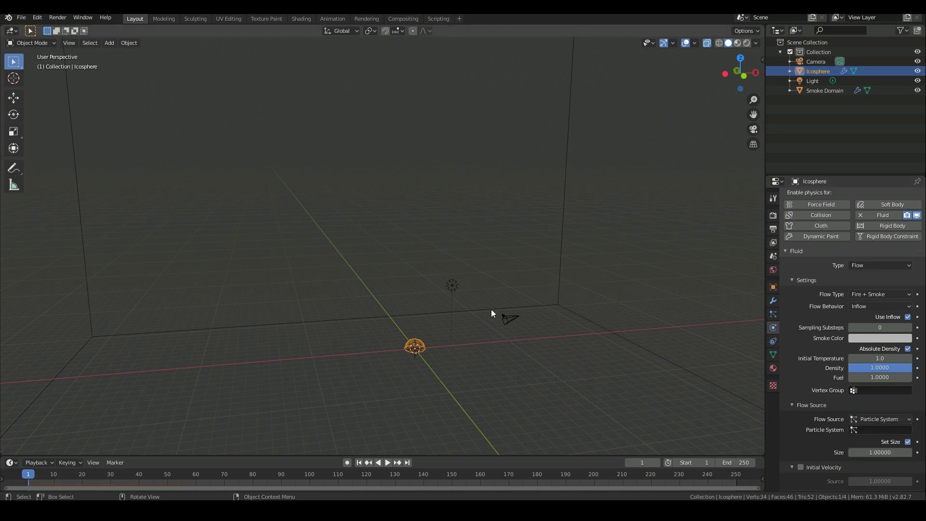
middle_click_drag(473, 326, 459, 262, "shift")
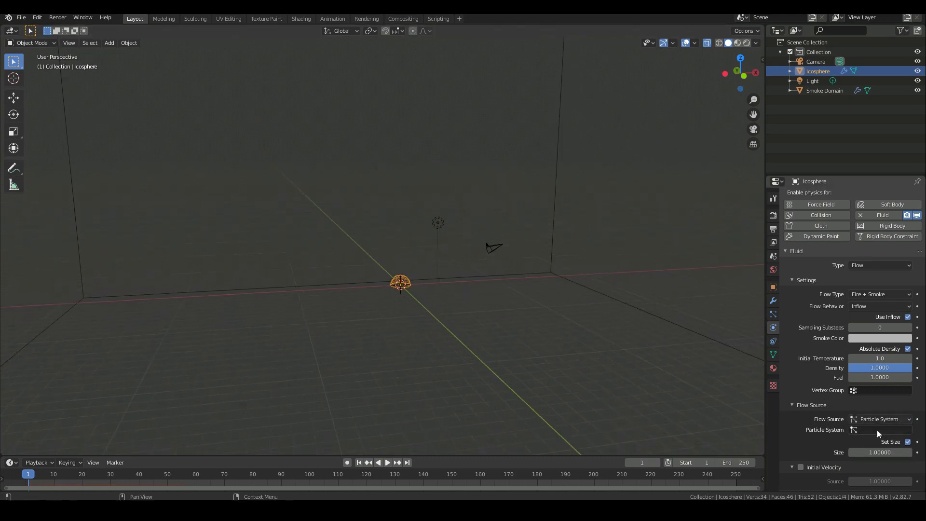
left_click(880, 430)
left_click(838, 332)
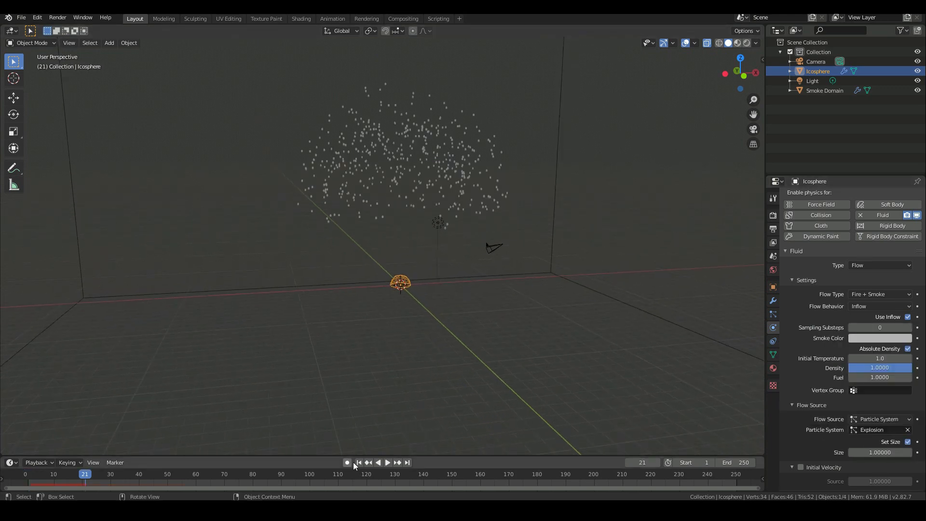
- Set the particle flow source size to 10 for the half ico sphere and replay the burst from frame 1
left_click(357, 462)
left_click(880, 452)
type("10")
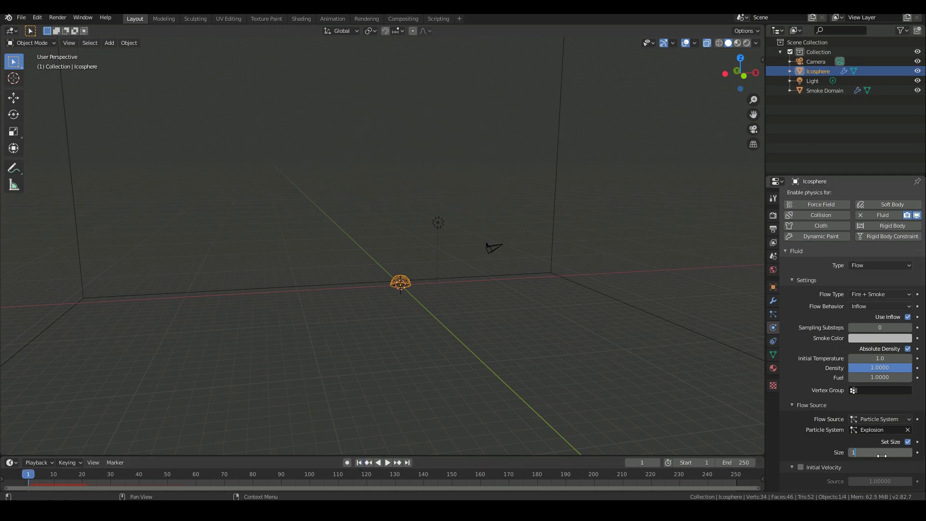
key("Return")
key("space")
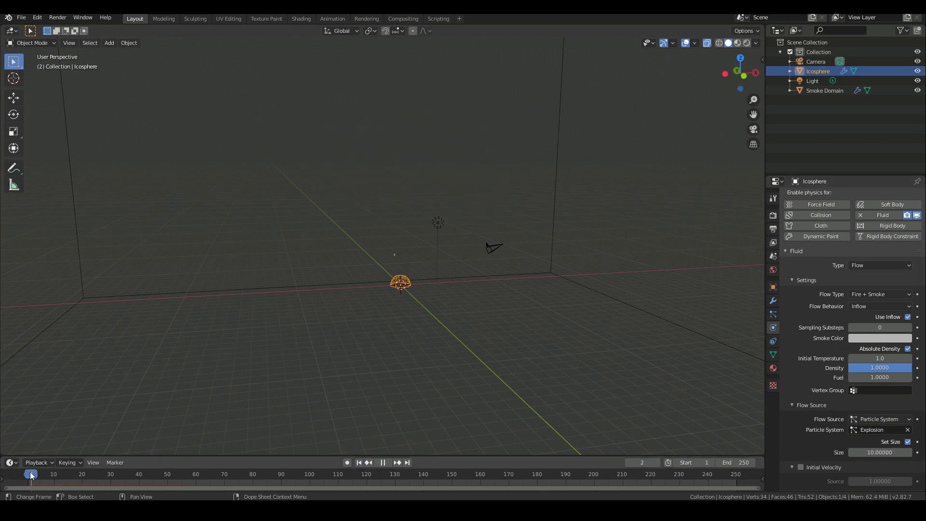
key("space")
scroll(453, 247, "up", 2)
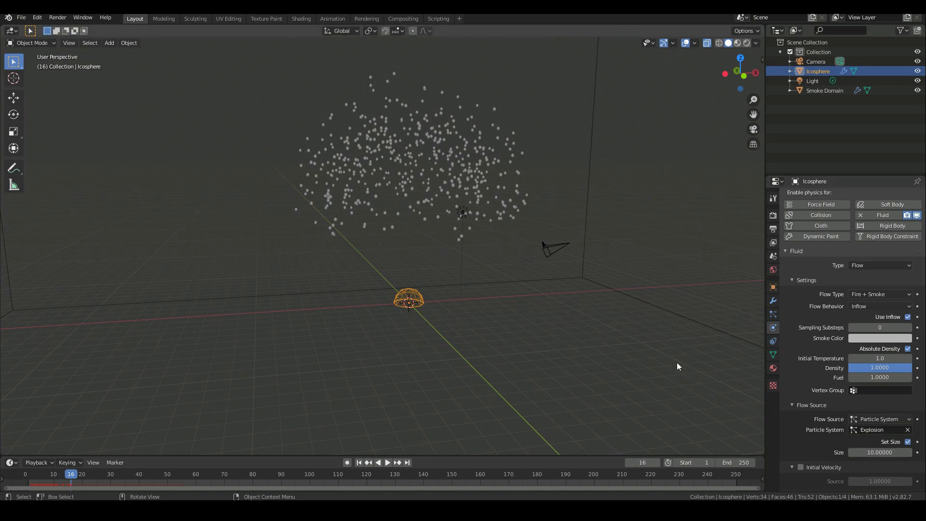
- Enable Initial Velocity for the half ico sphere's fluid flow, keeping the source multiplier at 1
scroll(807, 366, "down", 1)
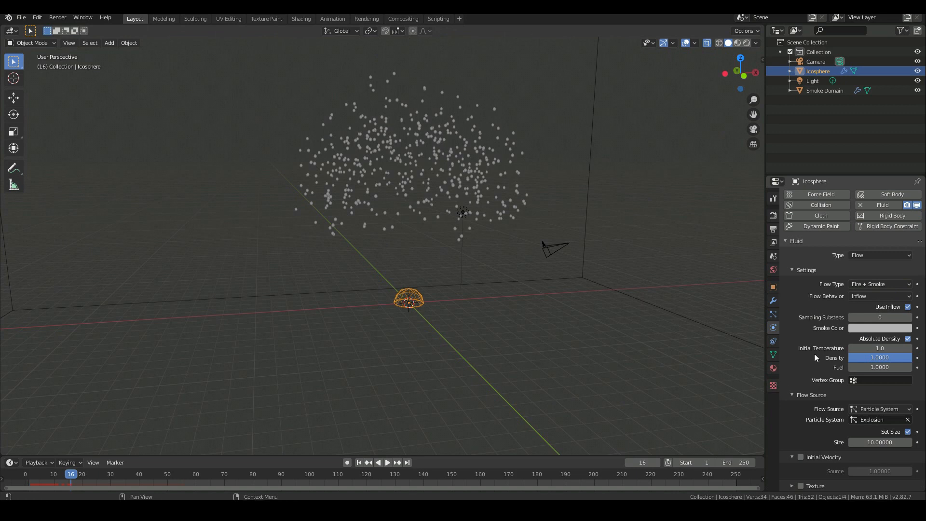
left_click(800, 457)
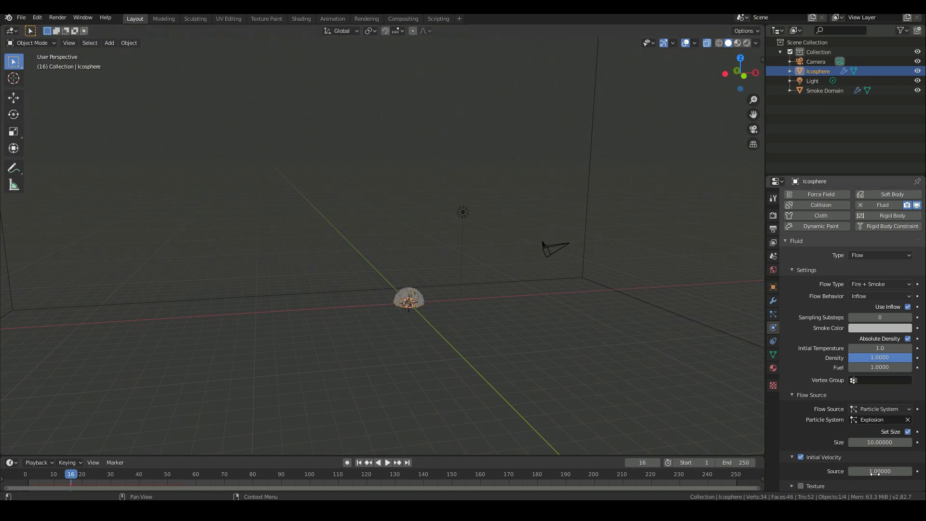
scroll(478, 333, "down", 2)
scroll(477, 330, "down", 5)
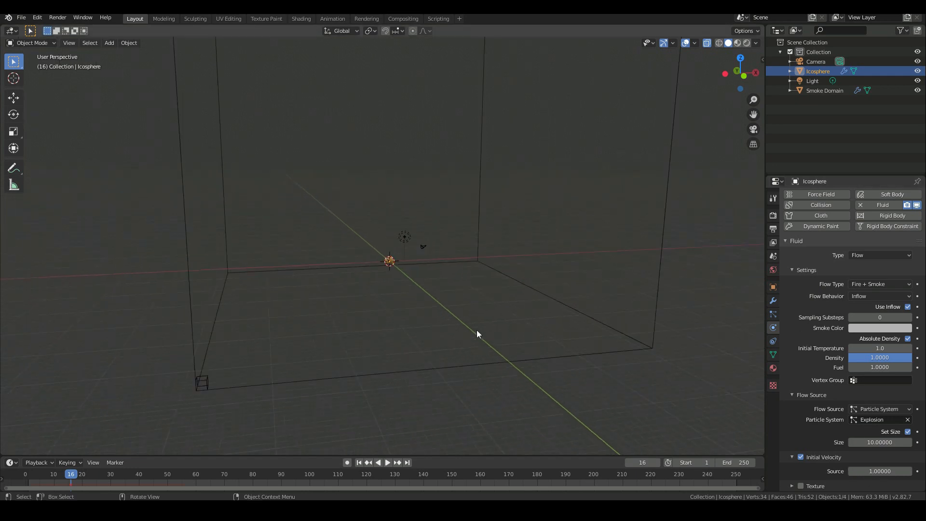
middle_click_drag(331, 270, 358, 302)
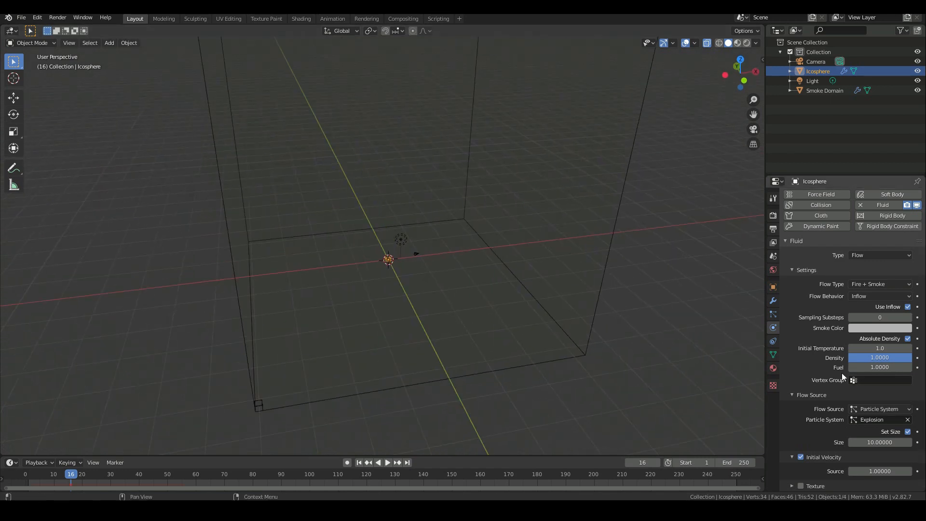
- Review the flow behavior choices of the half ico sphere and choose Inflow
left_click(866, 298)
left_click(869, 295)
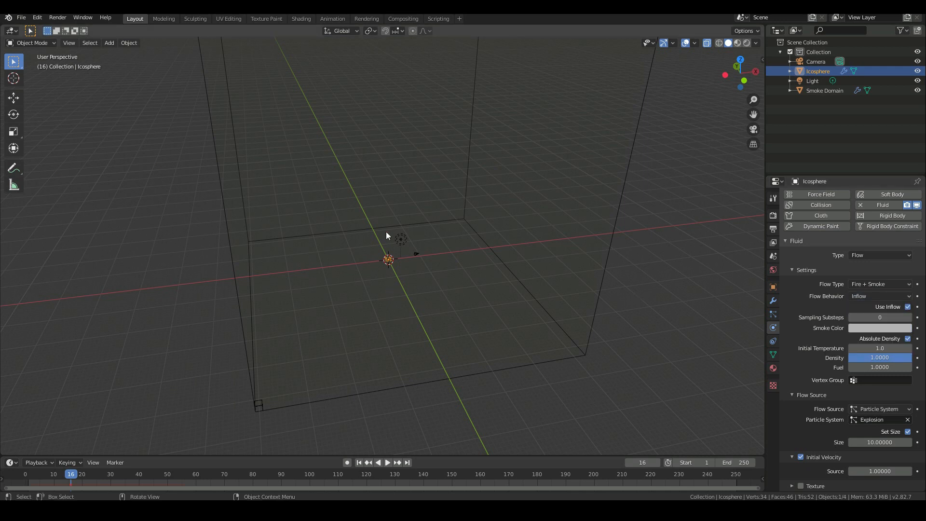
mouse_move(374, 255)
middle_mouse_down()
mouse_move(430, 188)
mouse_move(378, 252)
middle_mouse_up()
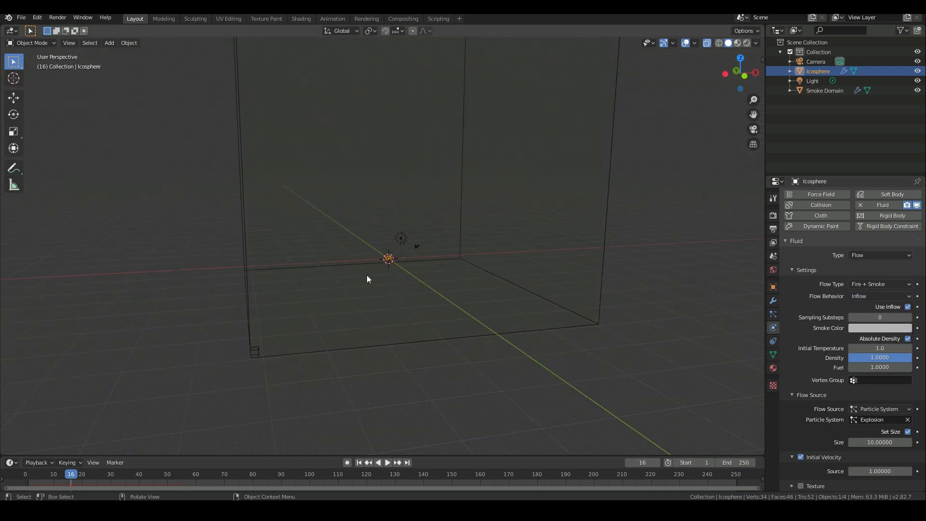
left_click(875, 296)
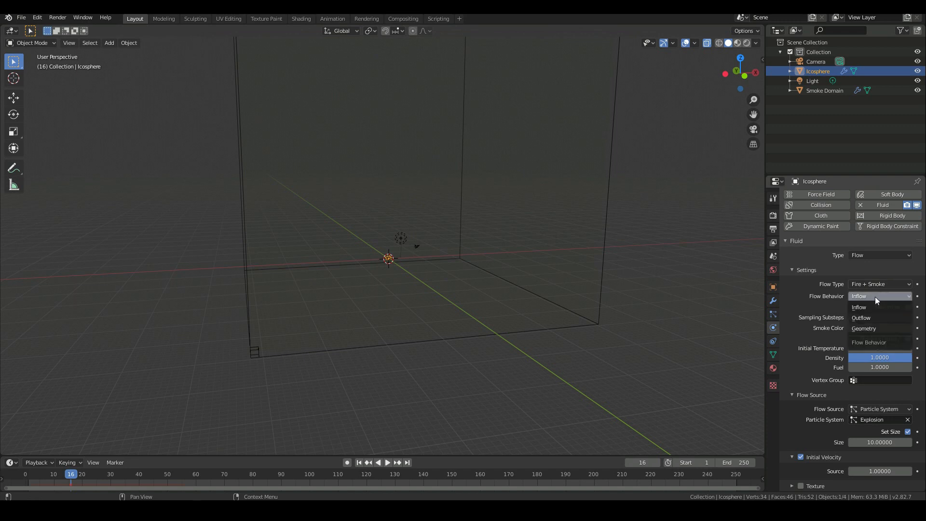
left_click(875, 308)
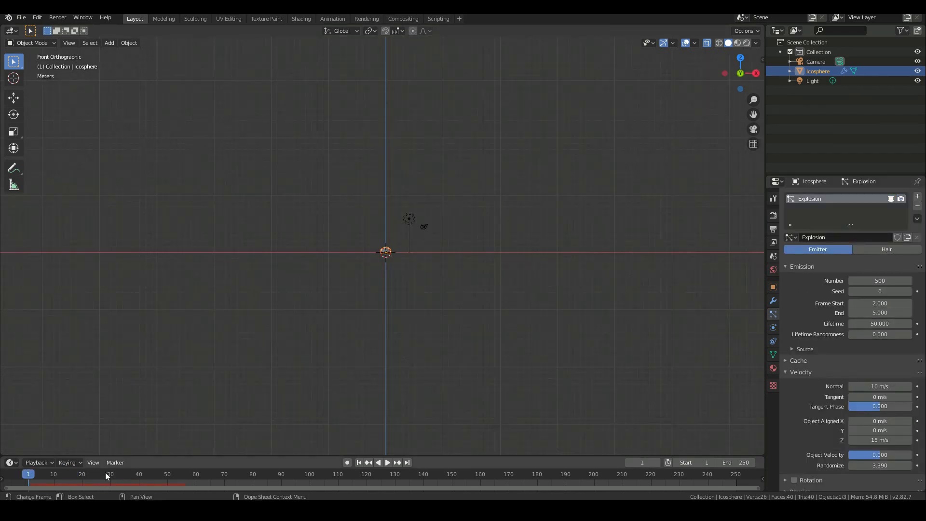
- Play the Explosion particle burst several times from frame 1 in the front view to examine how it spreads
left_click(388, 463)
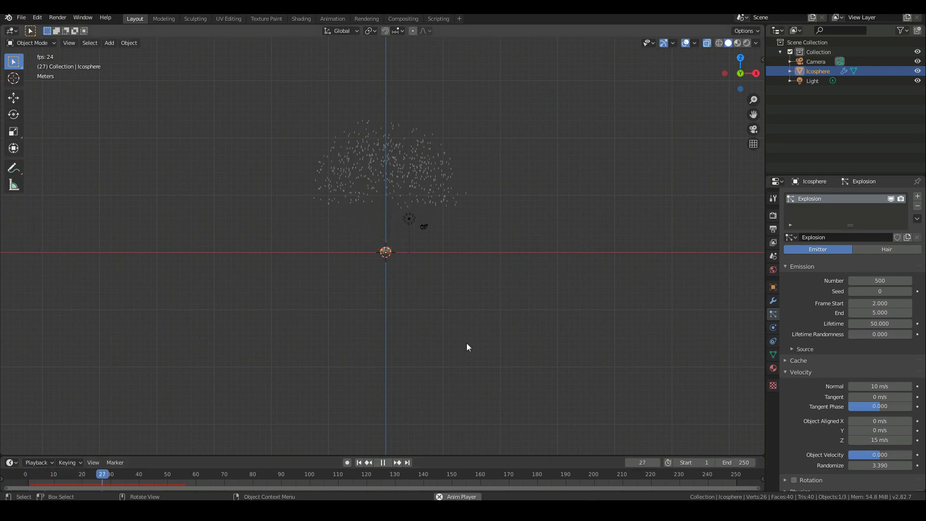
key("Escape")
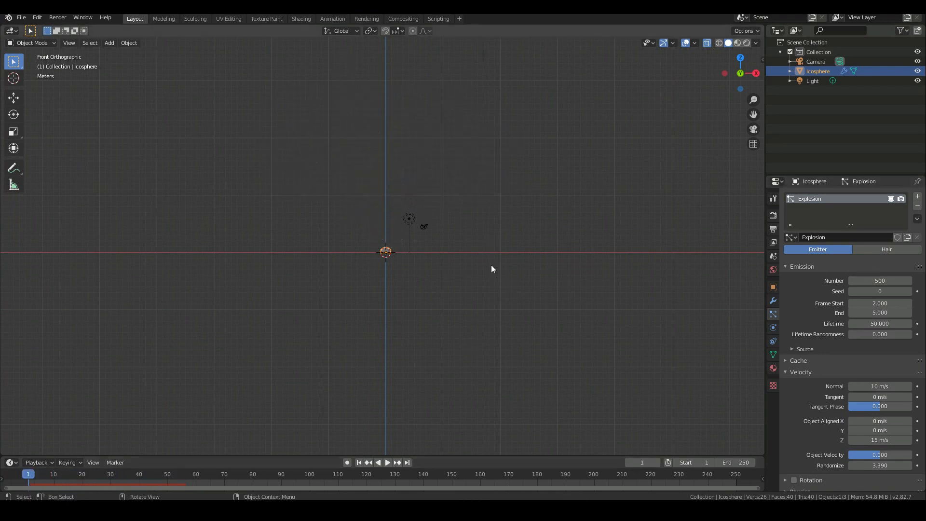
key("space")
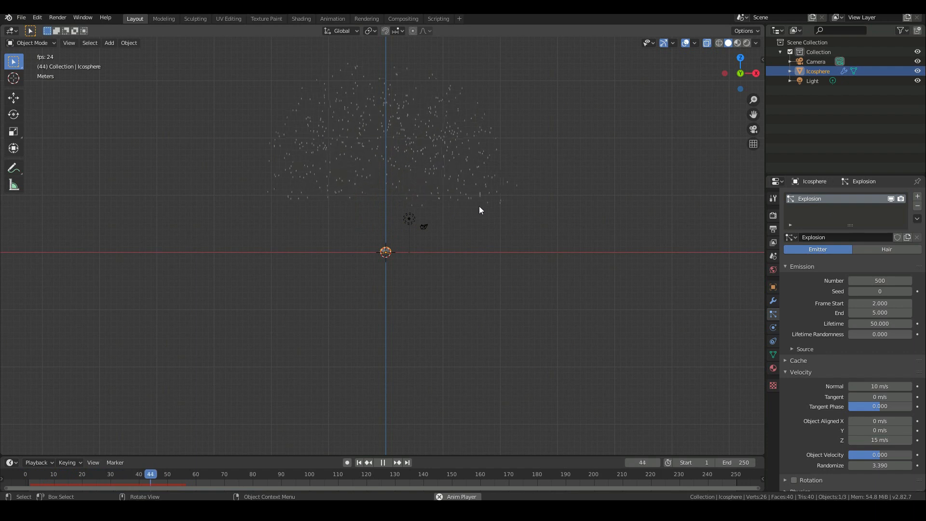
key("Escape")
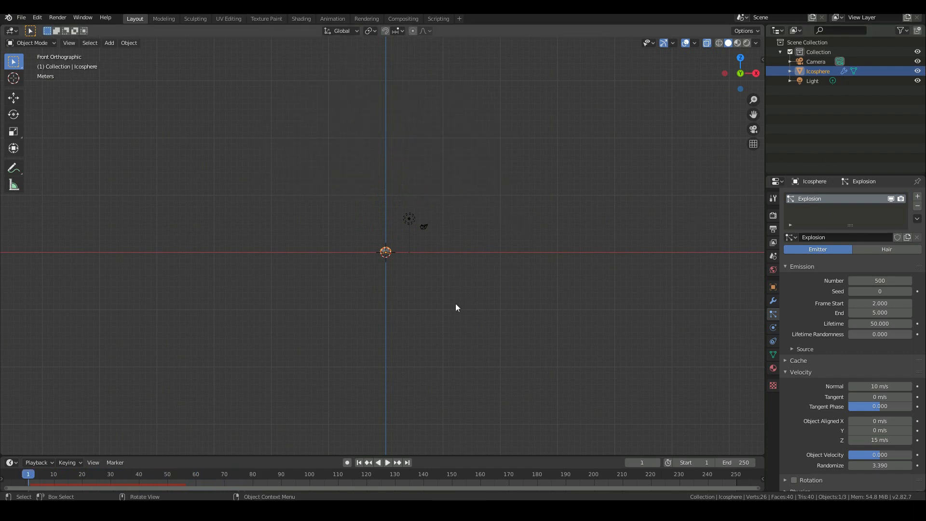
key("space")
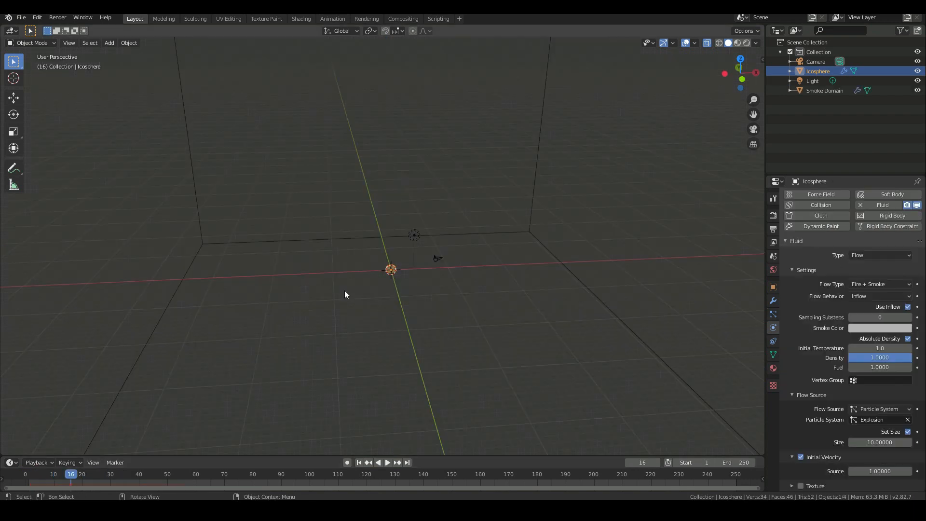
- Select the smoke domain in the front view and choose Gas as its domain type
key("KP_1")
key("Tab")
key("Tab")
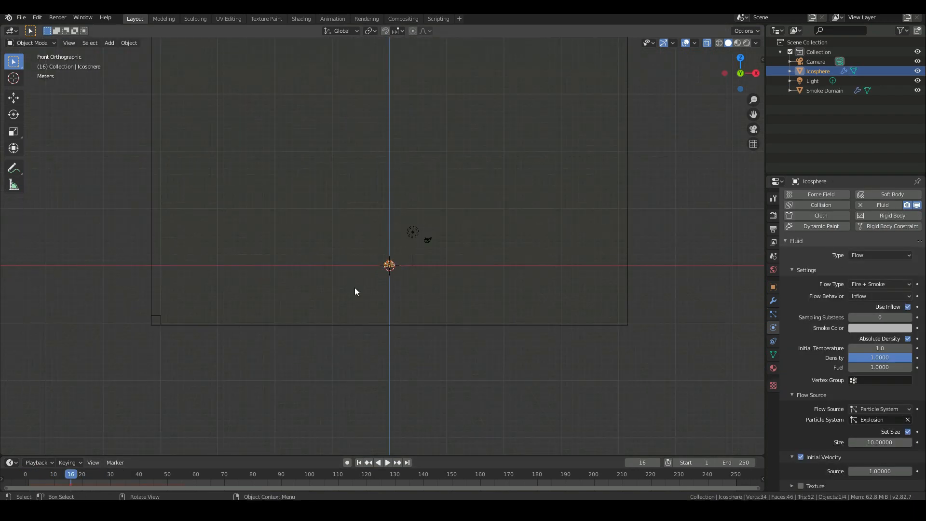
left_click(511, 324)
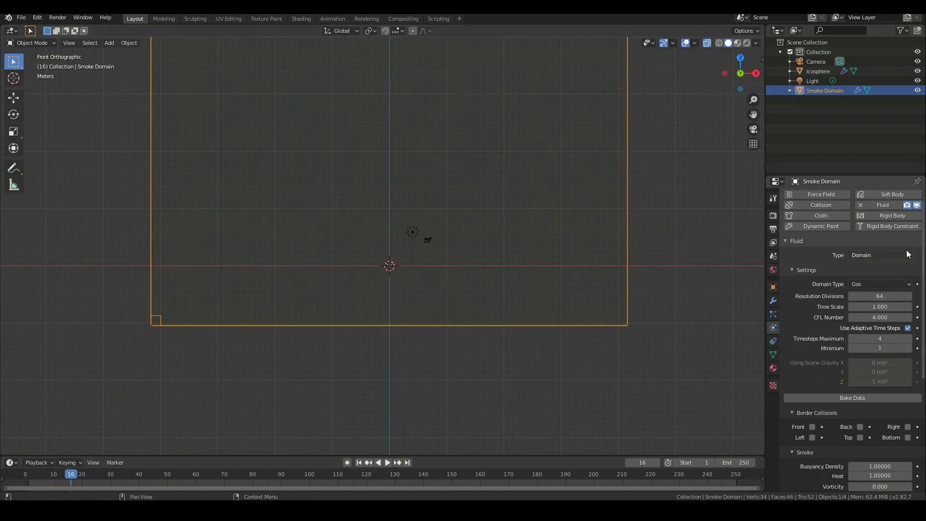
left_click(859, 286)
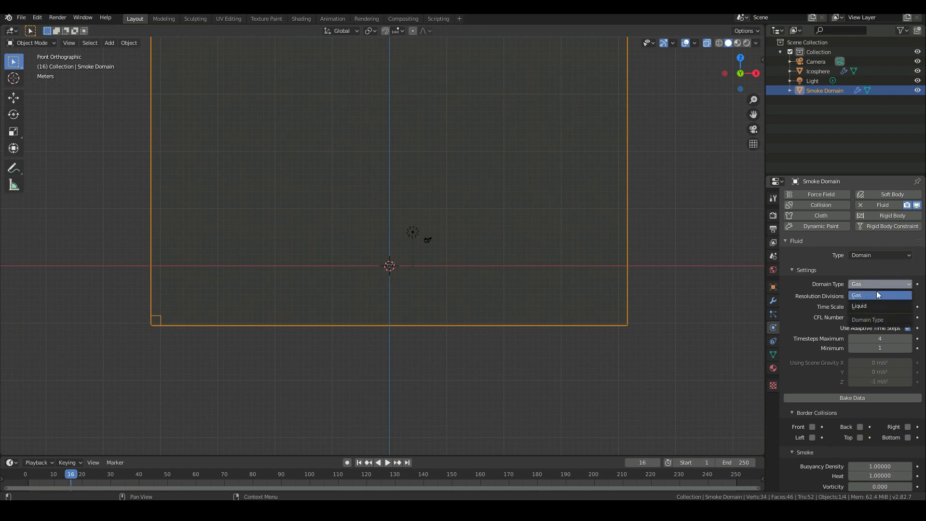
left_click(876, 295)
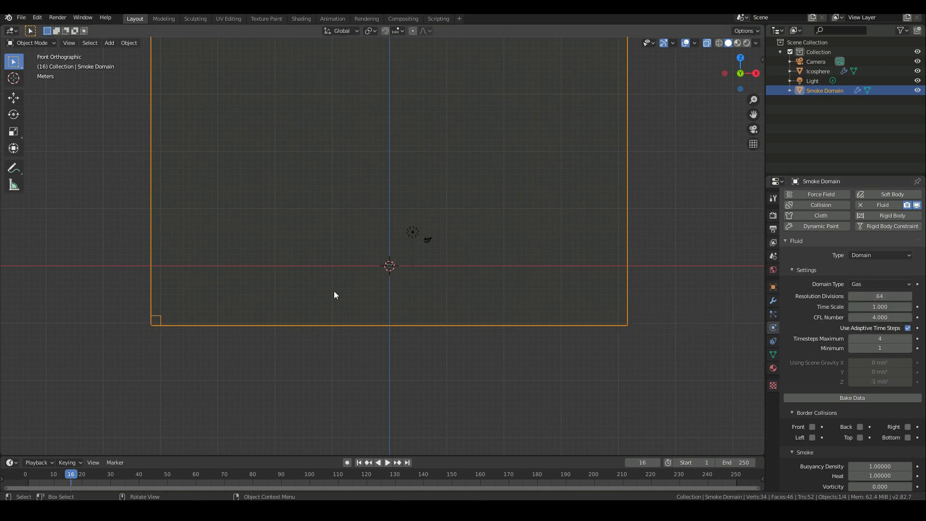
- Examine the smoke domain box from several angles and from the front, checking its size around the emitter and its resolution settings
middle_click_drag(354, 242, 387, 333, "shift")
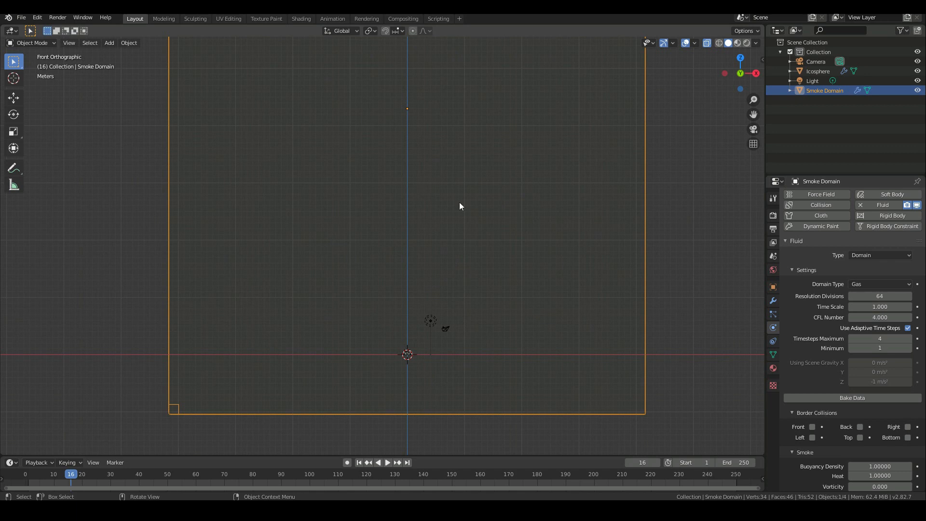
middle_click_drag(372, 286, 339, 363)
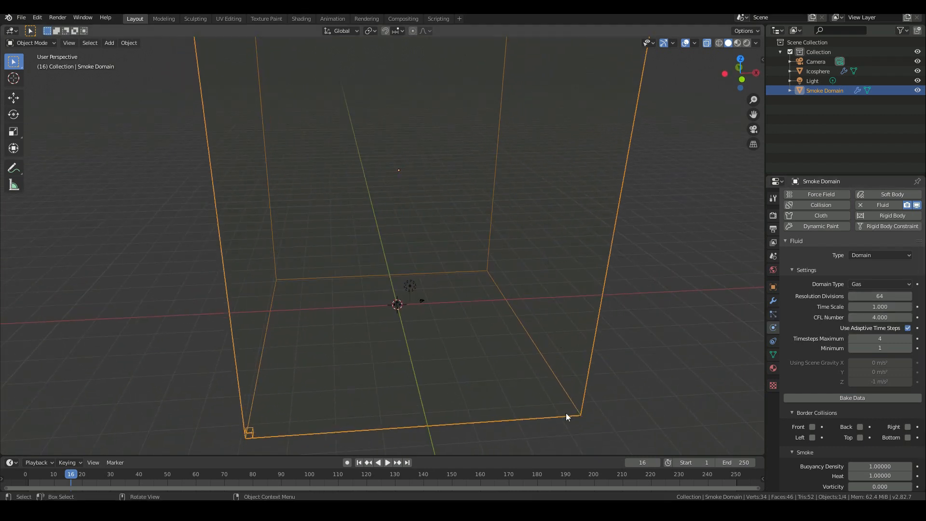
middle_click_drag(521, 402, 334, 371)
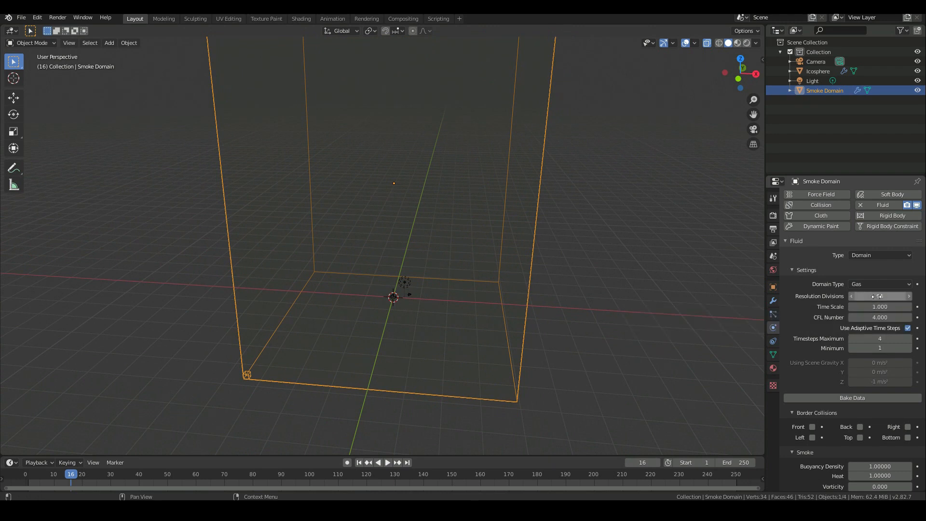
scroll(435, 304, "down", 2)
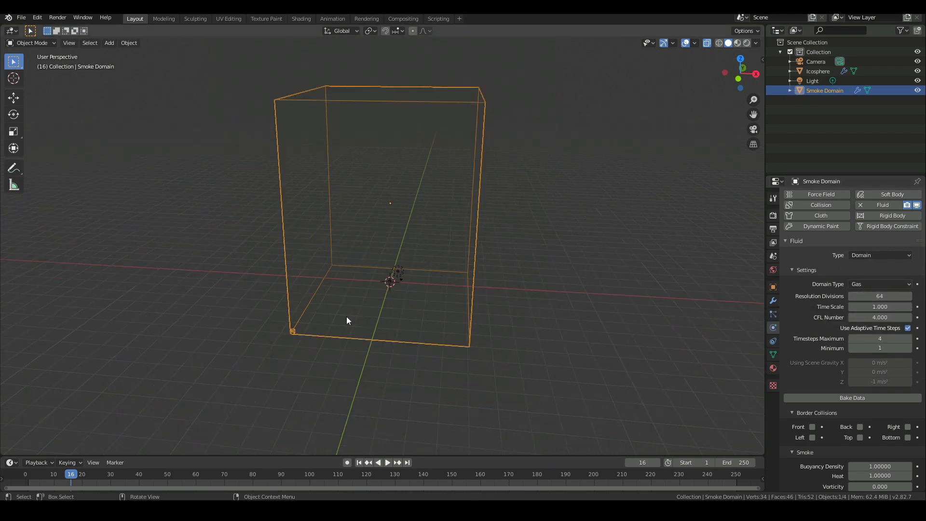
middle_click_drag(346, 320, 386, 322)
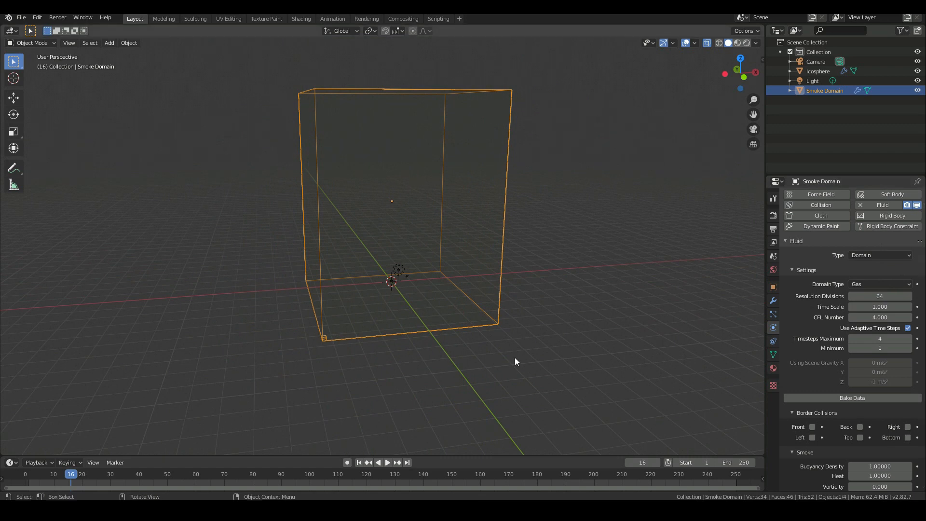
key("KP_1")
scroll(856, 395, "down", 3)
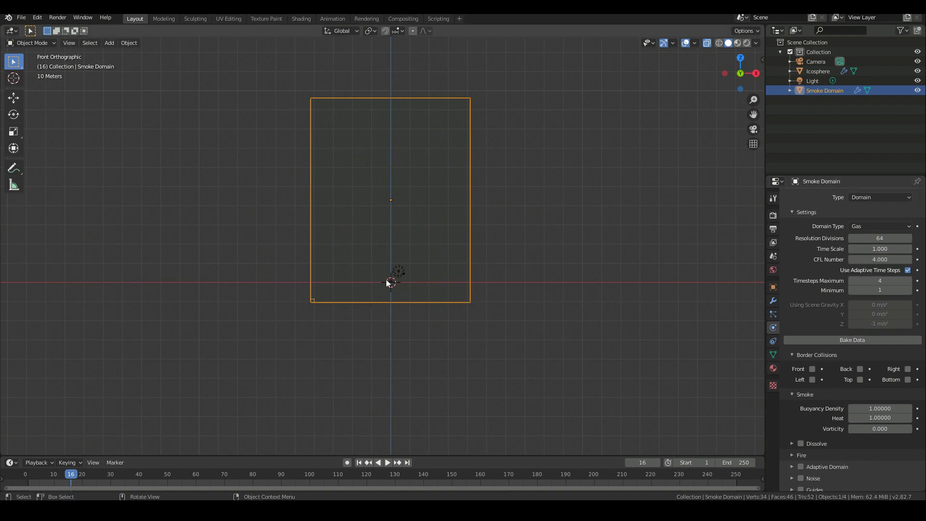
middle_click_drag(386, 283, 347, 331)
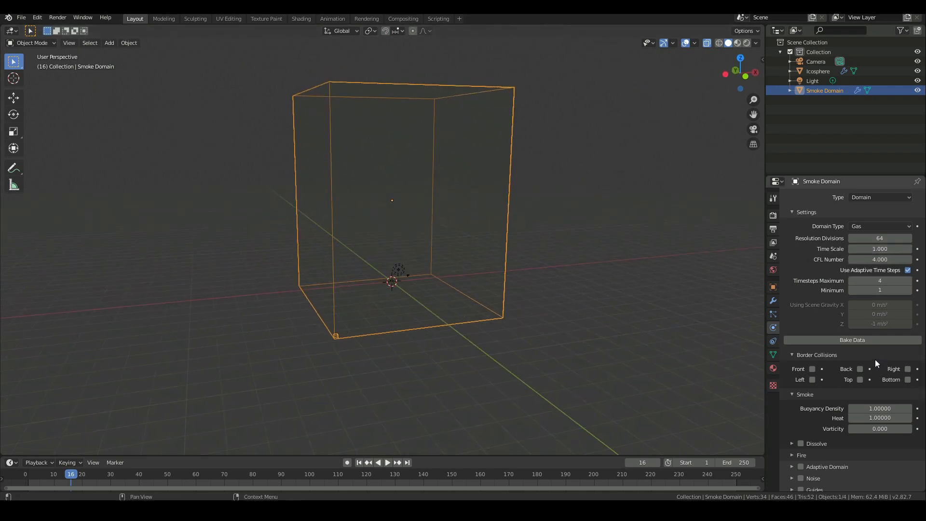
- Expand the smoke domain's Fire settings and set the smoke vorticity to 0.1
scroll(880, 360, "down", 2)
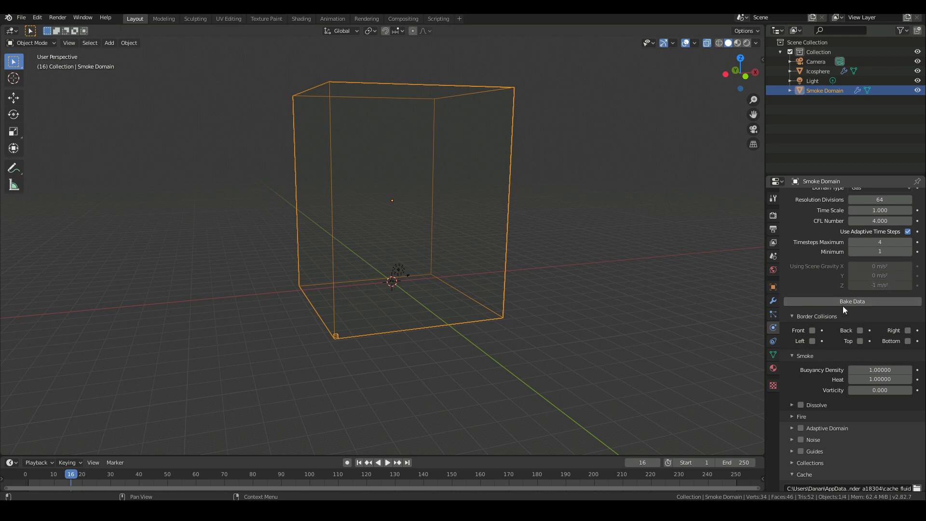
scroll(820, 376, "down", 1)
left_click(807, 404)
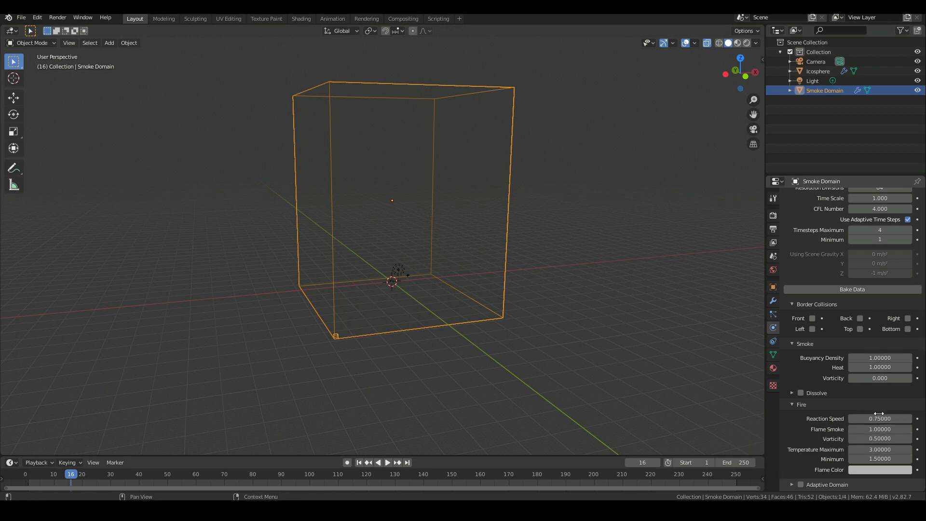
left_click(877, 379)
type("0.1")
key("Return")
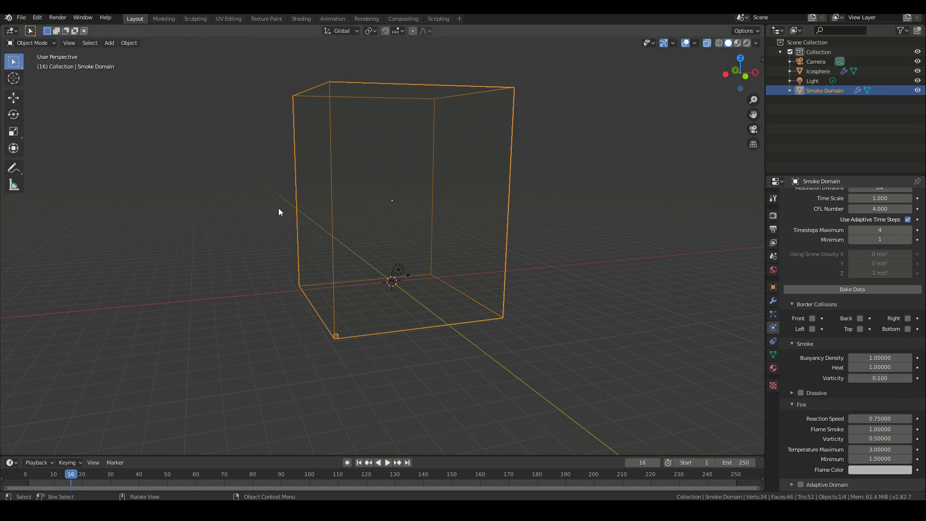
- Enable Adaptive Domain for the smoke domain and briefly check its sub-settings
middle_click_drag(482, 224, 399, 305)
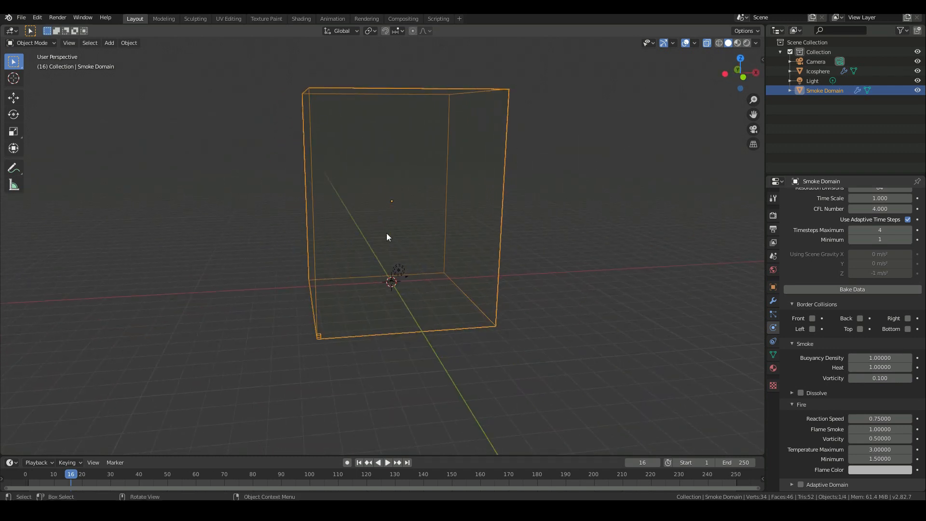
scroll(382, 246, "down", 1)
key("KP_1")
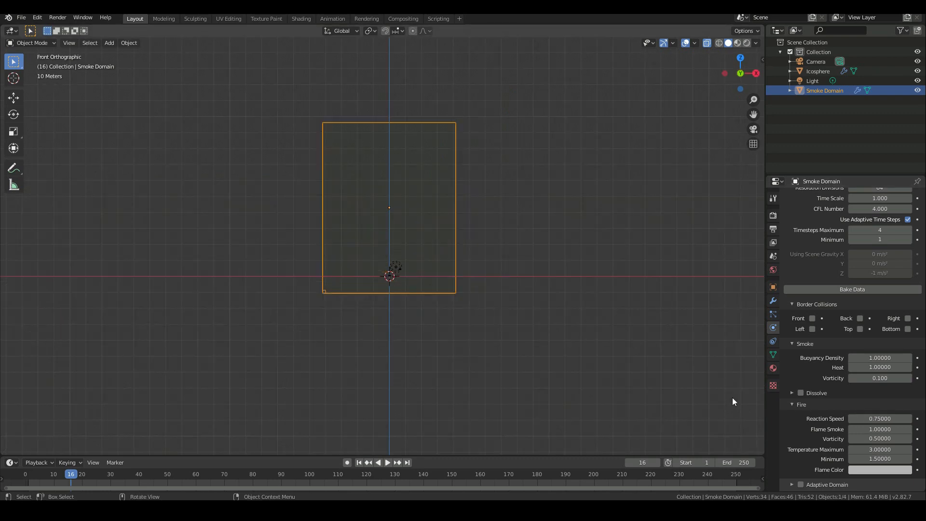
scroll(830, 397, "down", 3)
scroll(825, 385, "down", 1)
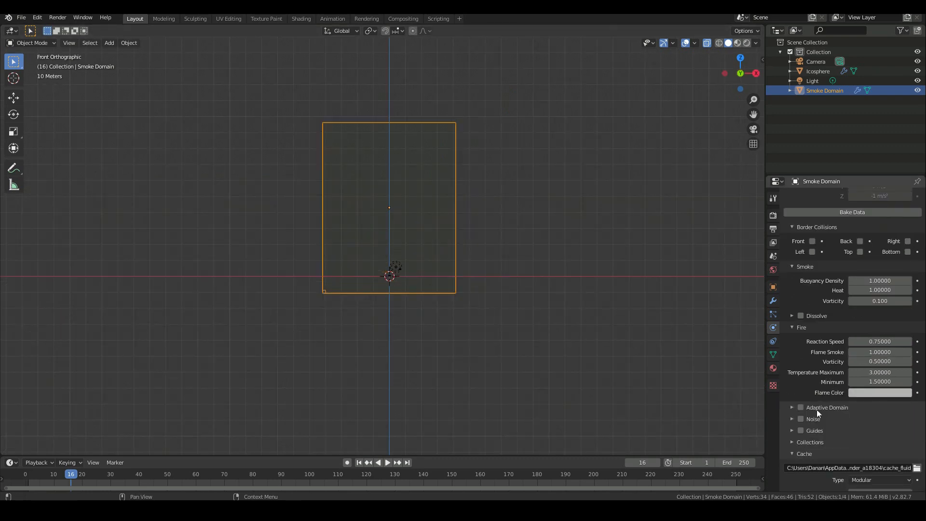
scroll(840, 439, "down", 2)
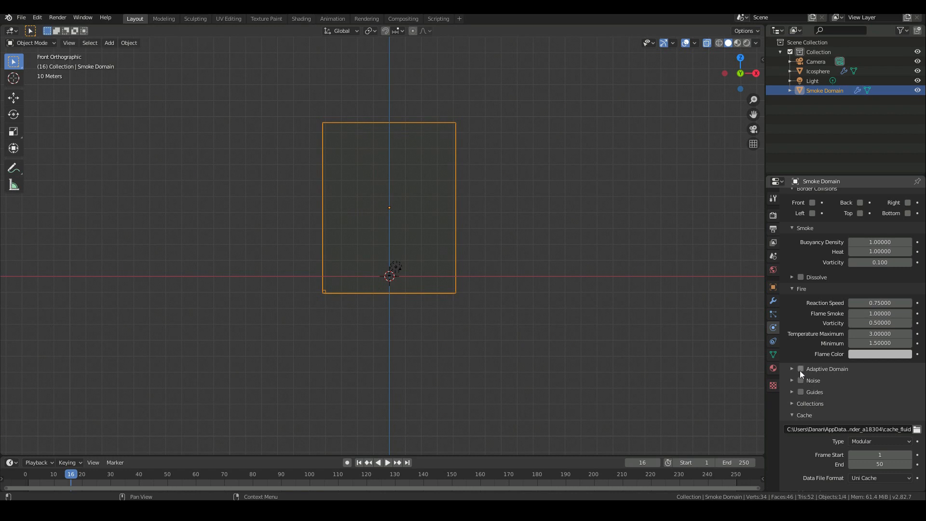
left_click(800, 369)
left_click(793, 368)
left_click(794, 369)
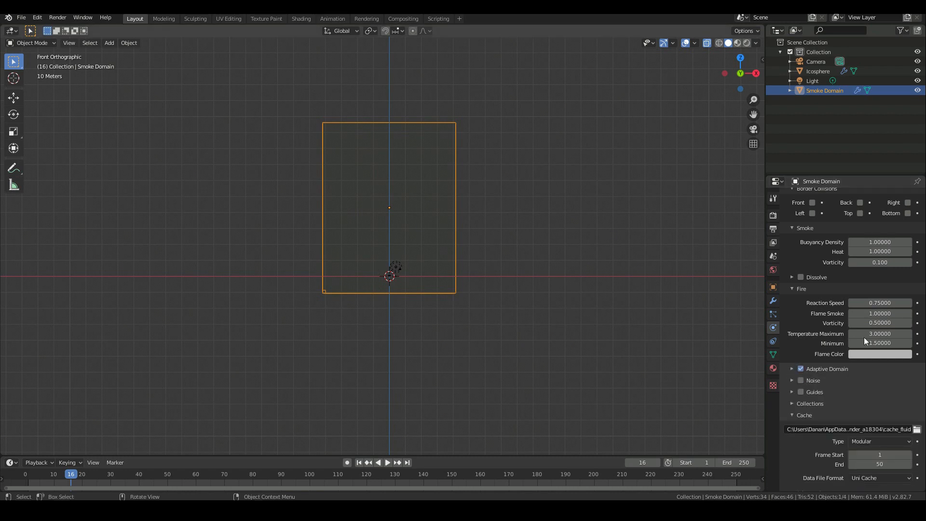
- Create a folder named cache_tutorial inside the explosions folder and set it as the smoke domain's cache directory
middle_click_drag(305, 233, 492, 285)
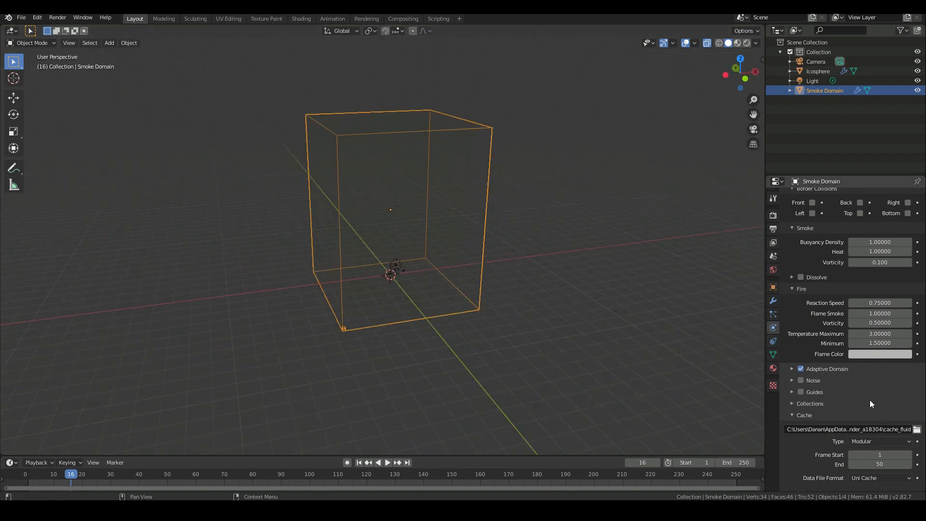
scroll(871, 402, "down", 2)
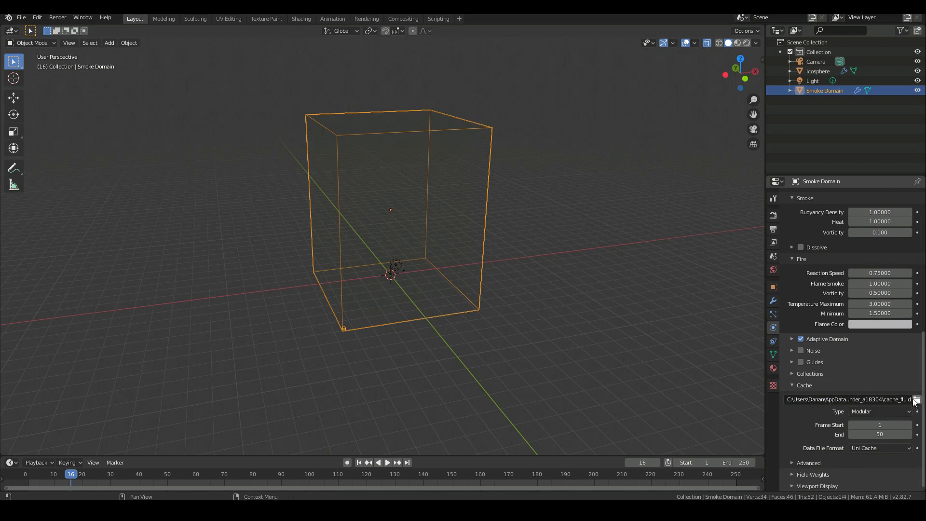
left_click(22, 18)
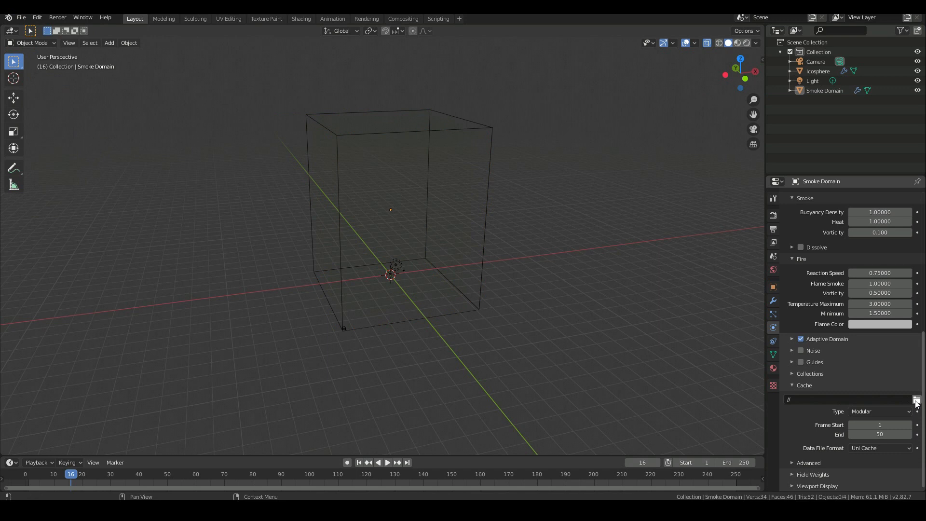
left_click(916, 400)
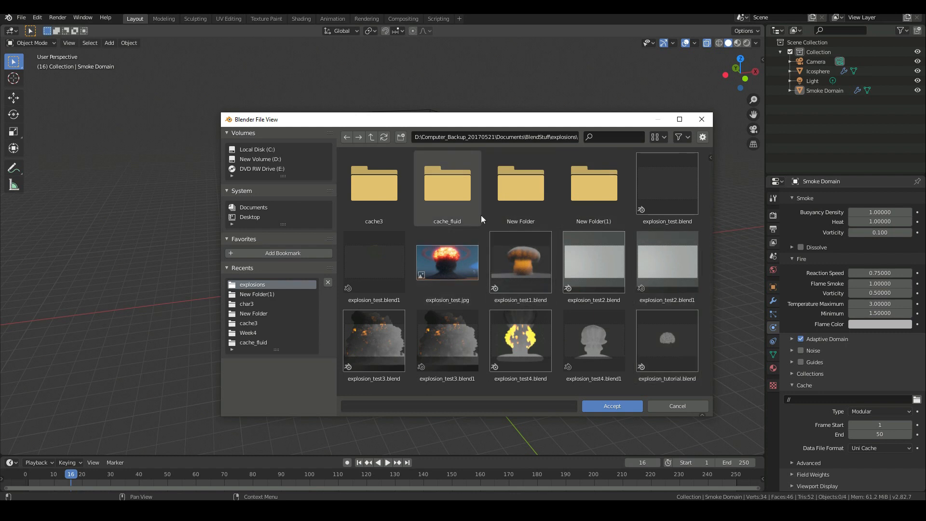
key("i")
type("cha")
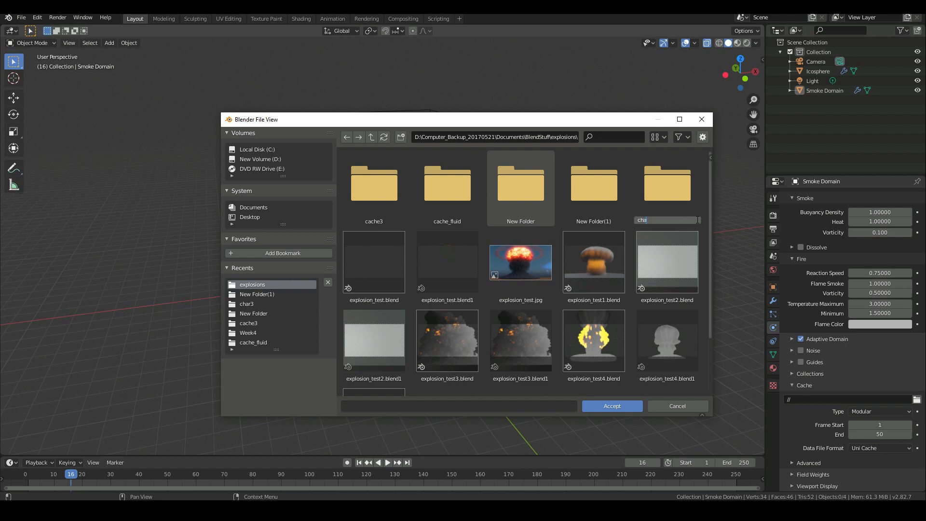
type("che_tutorial")
key("Return")
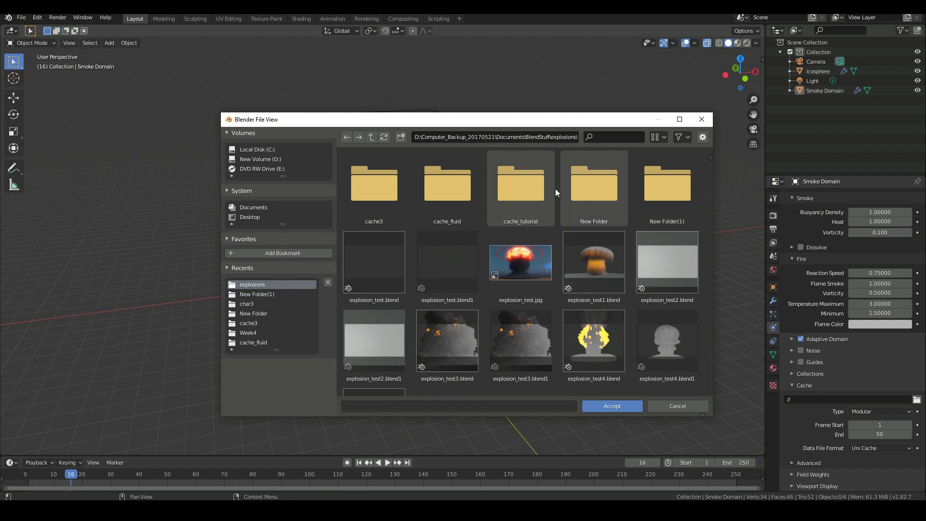
double_click(515, 192)
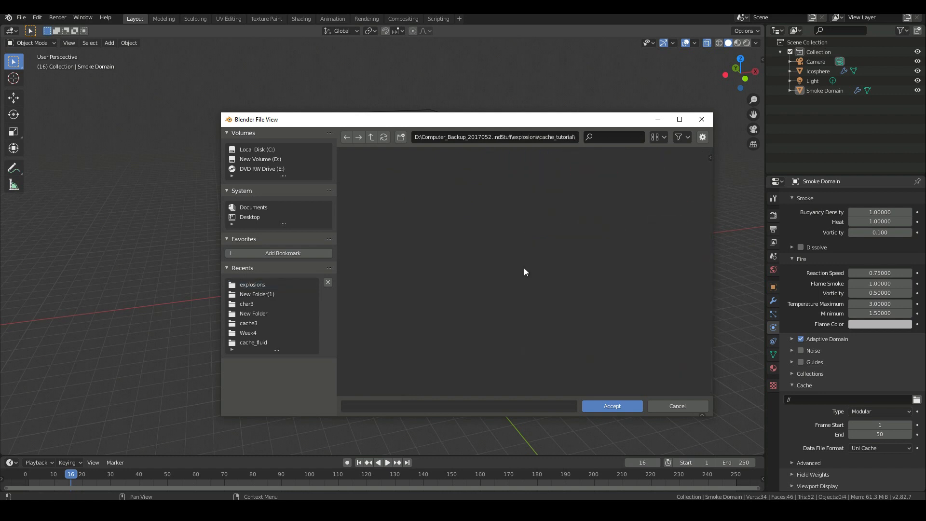
left_click(606, 407)
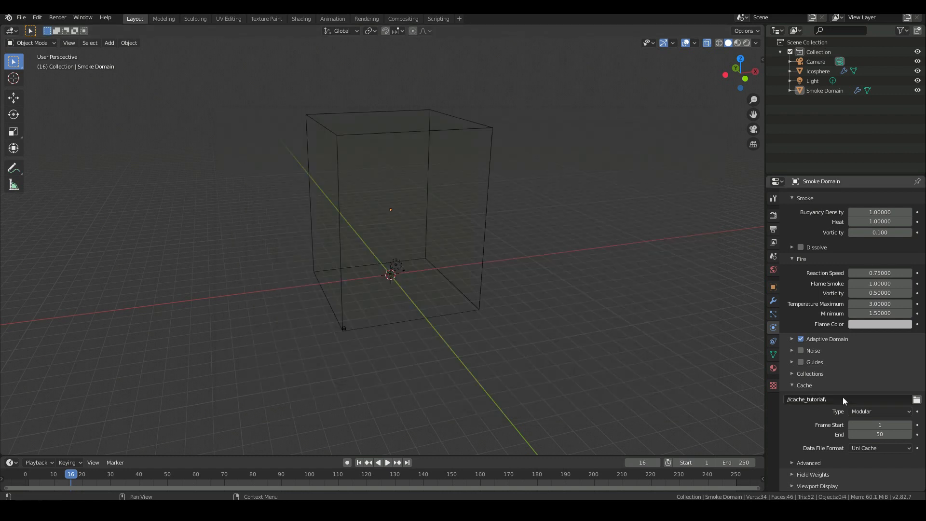
- Set the end frame to 100 for both the smoke domain's cache and the scene timeline
left_click(874, 433)
type("100")
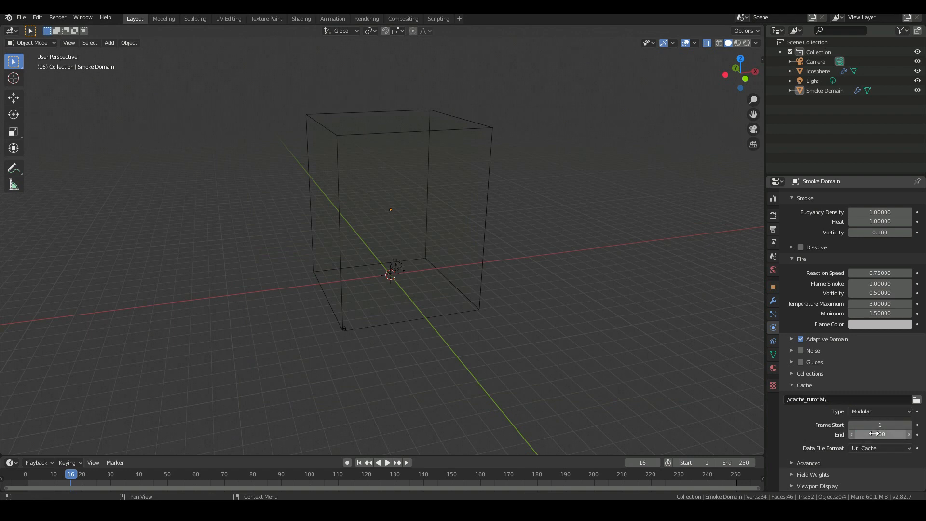
key("Return")
left_click(738, 462)
type("100")
key("Return")
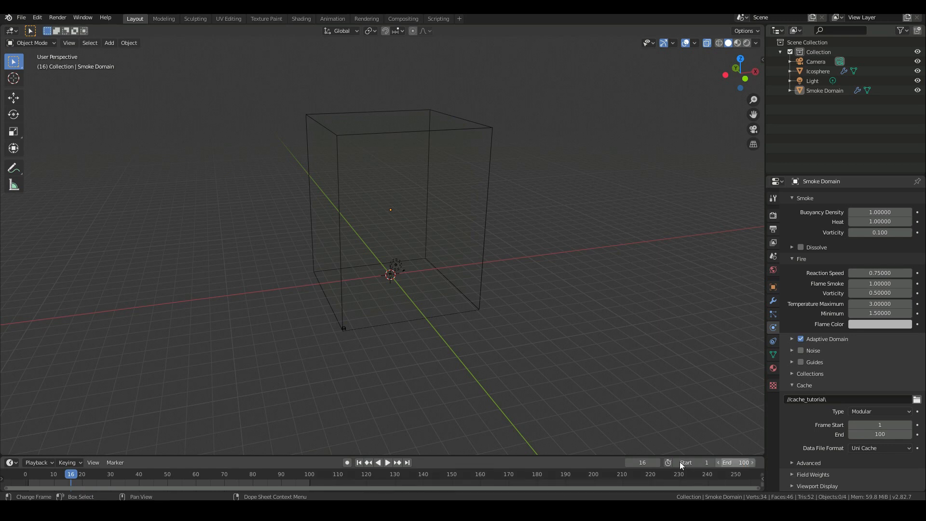
- Try the Replay cache type for the smoke domain and play the simulation from the first frame
left_click(387, 462)
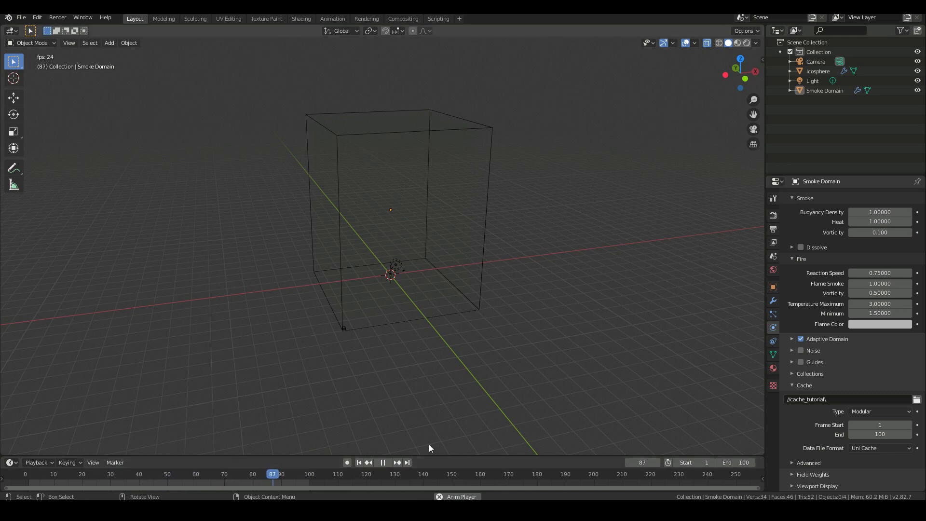
key("Escape")
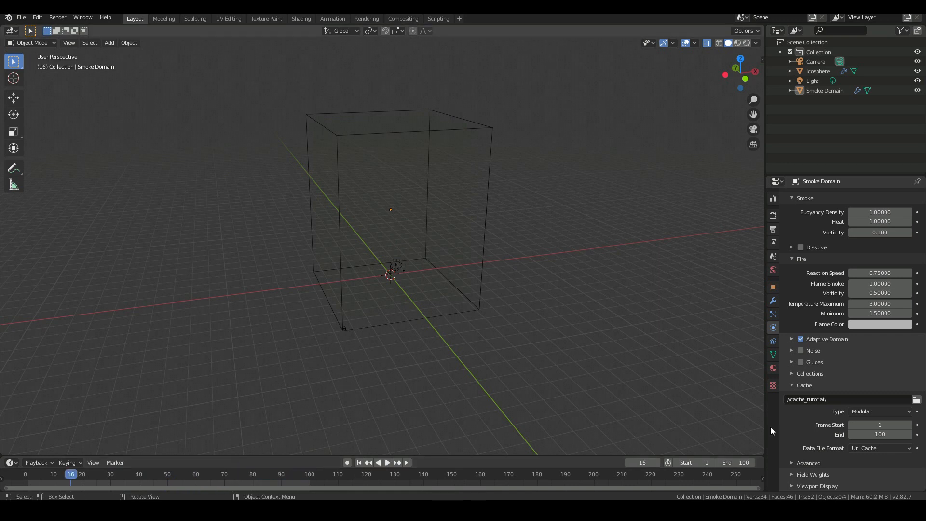
left_click(862, 411)
left_click(866, 422)
left_click(360, 462)
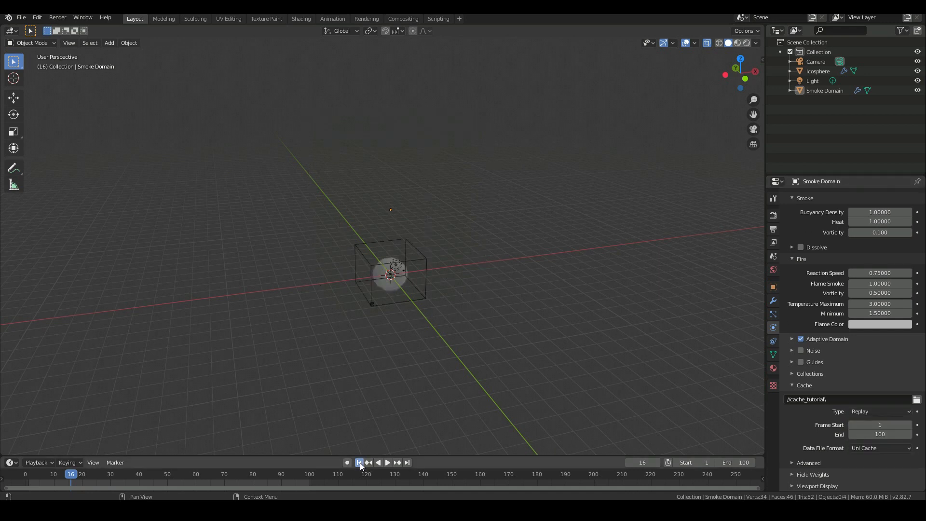
key("space")
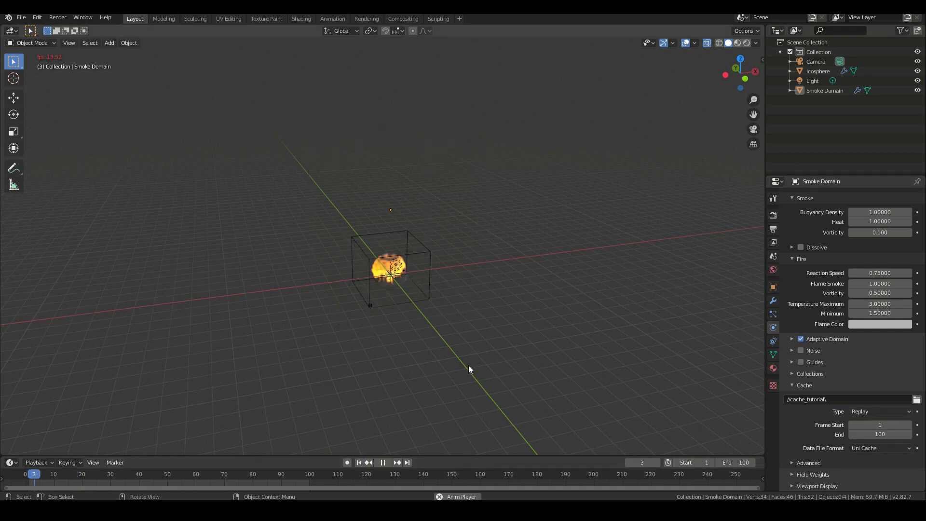
key("Escape")
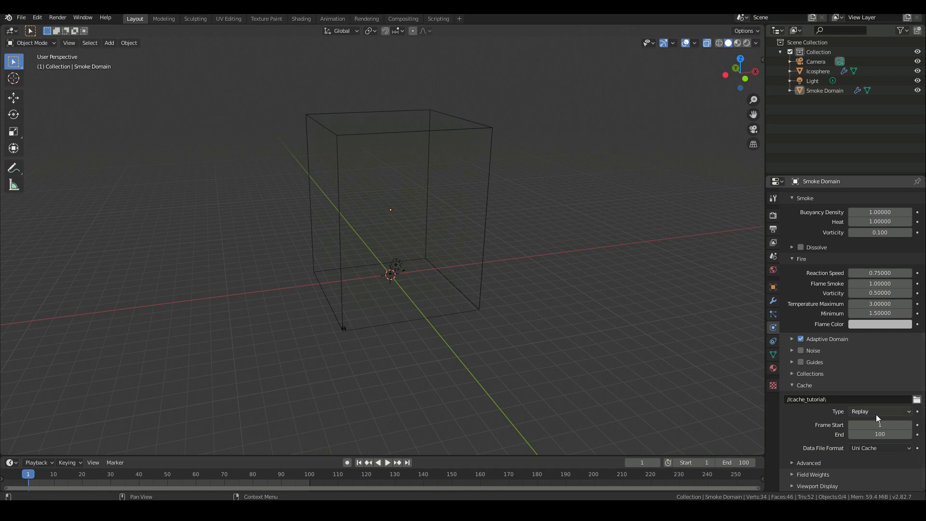
- Set the smoke domain's cache type back to Modular and briefly test the animation playback
left_click(876, 413)
left_click(870, 433)
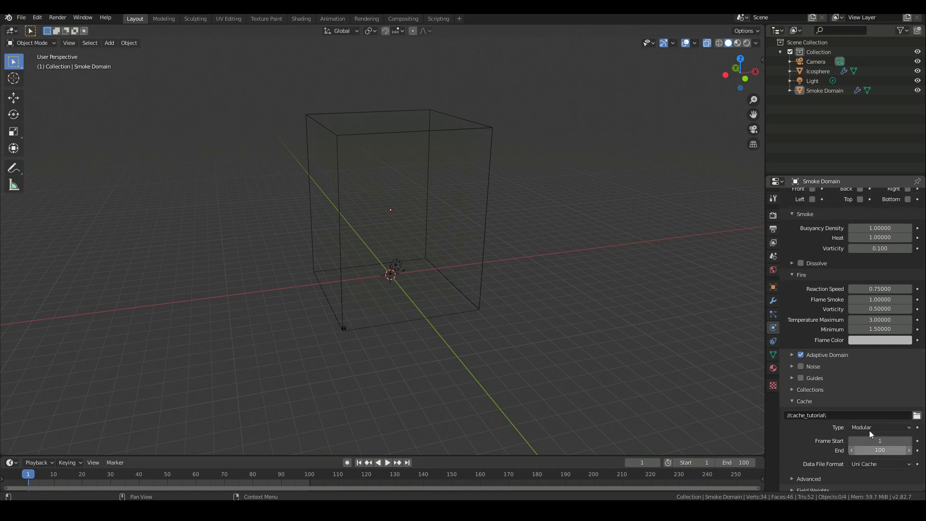
key("space")
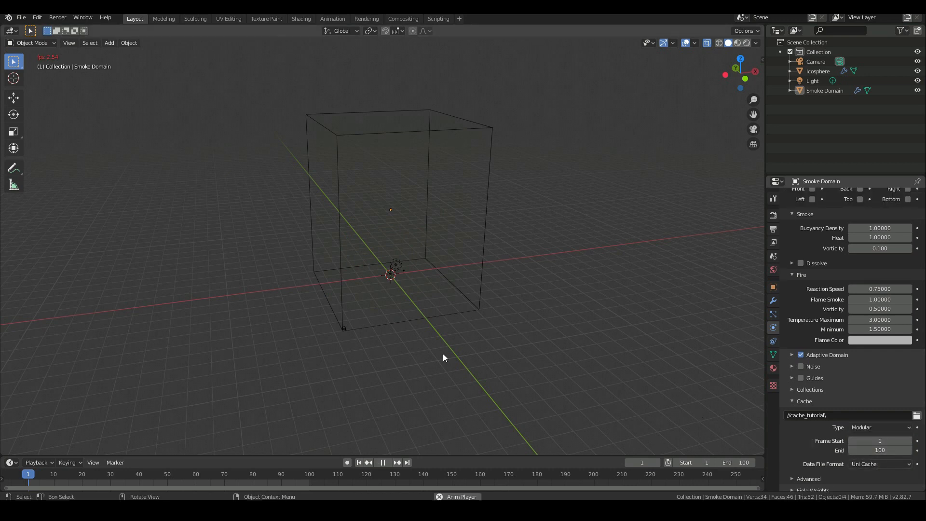
key("Escape")
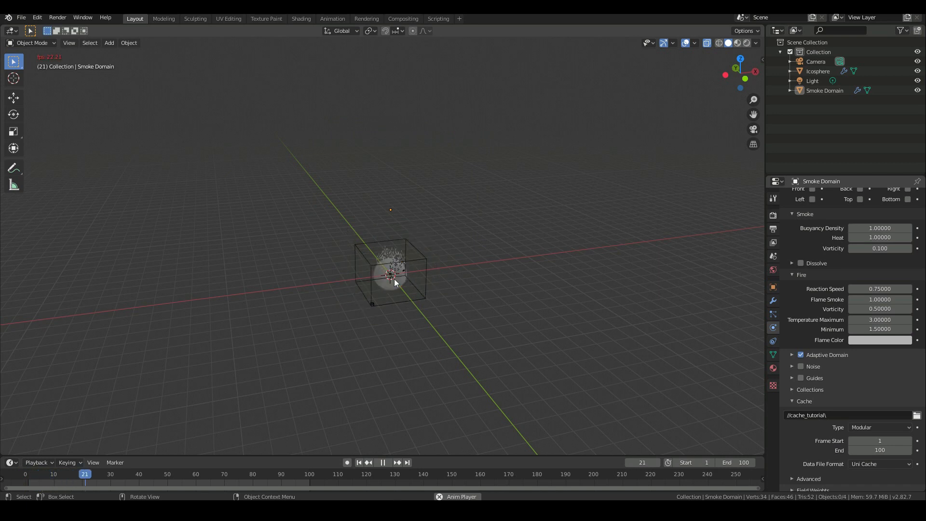
key("space")
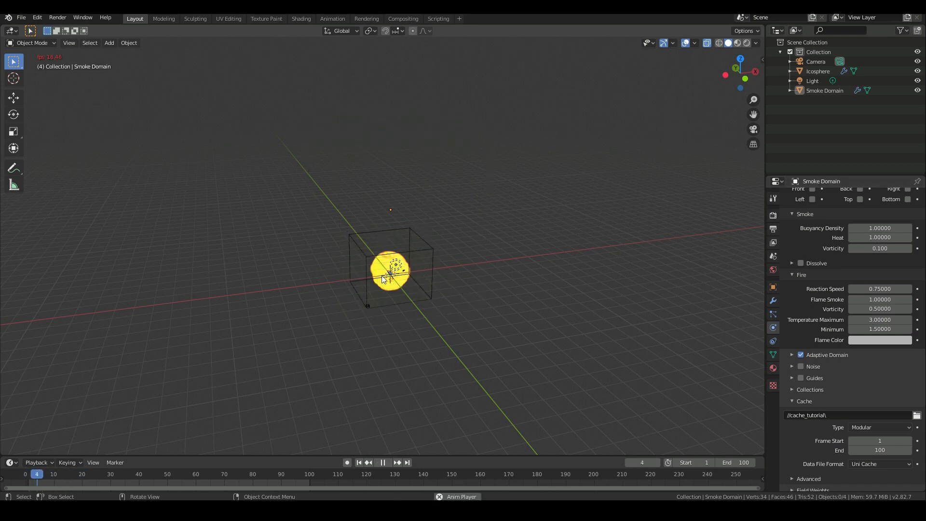
key("Escape")
left_click(890, 428)
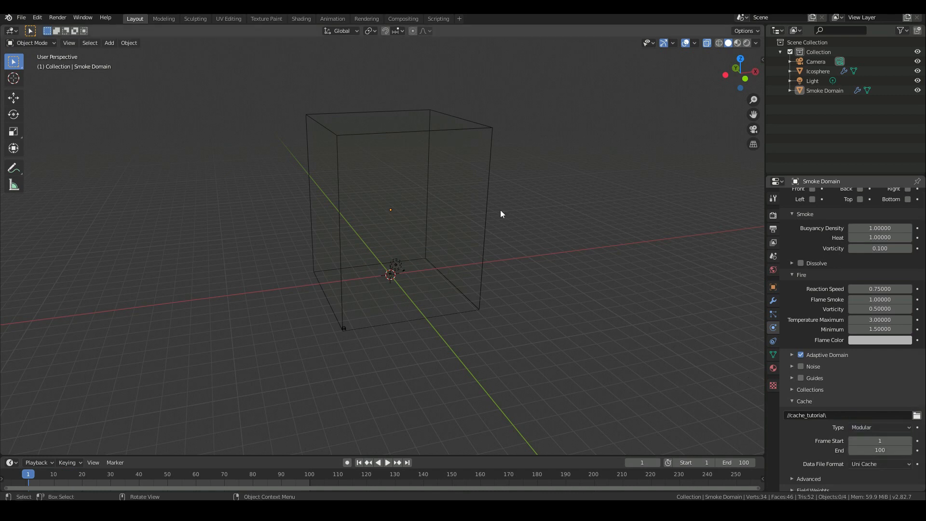
- Bake the smoke domain's data and stop the bake at about frame 50
scroll(830, 406, "up", 8)
scroll(848, 341, "up", 2)
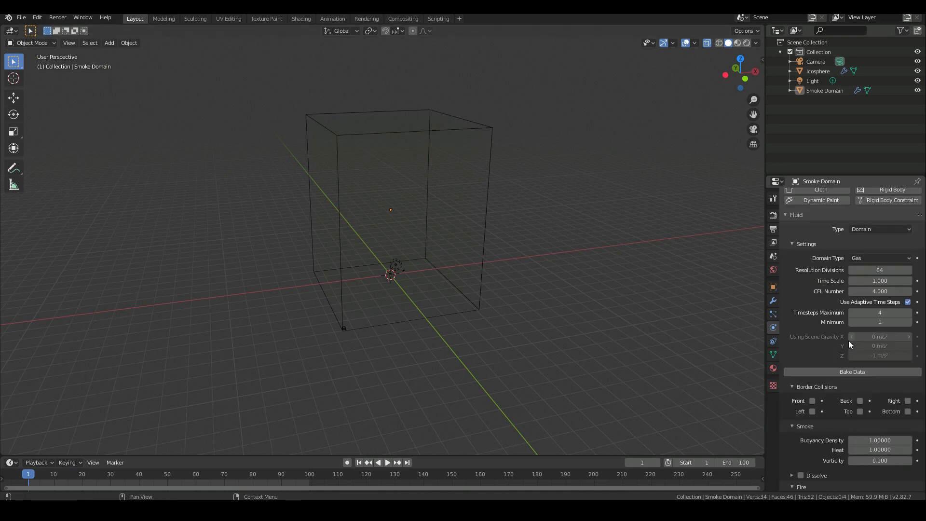
left_click(845, 375)
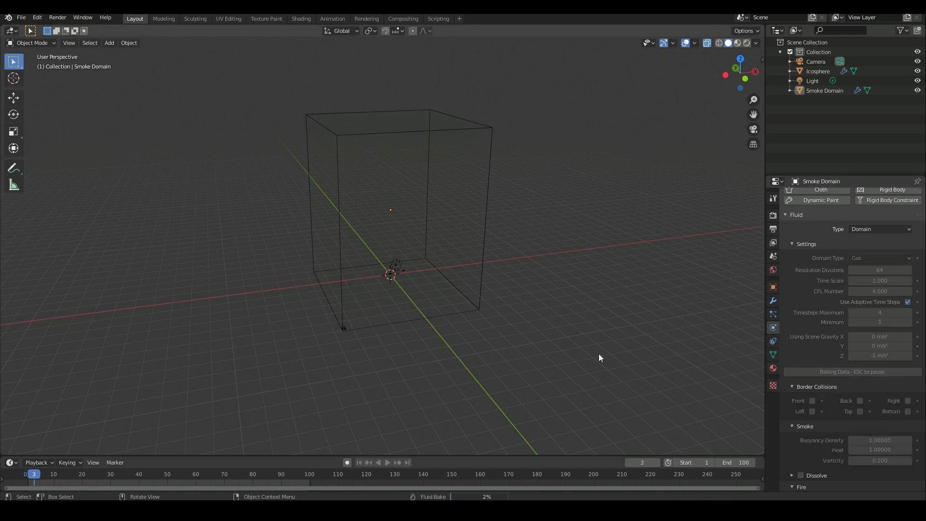
key("Escape")
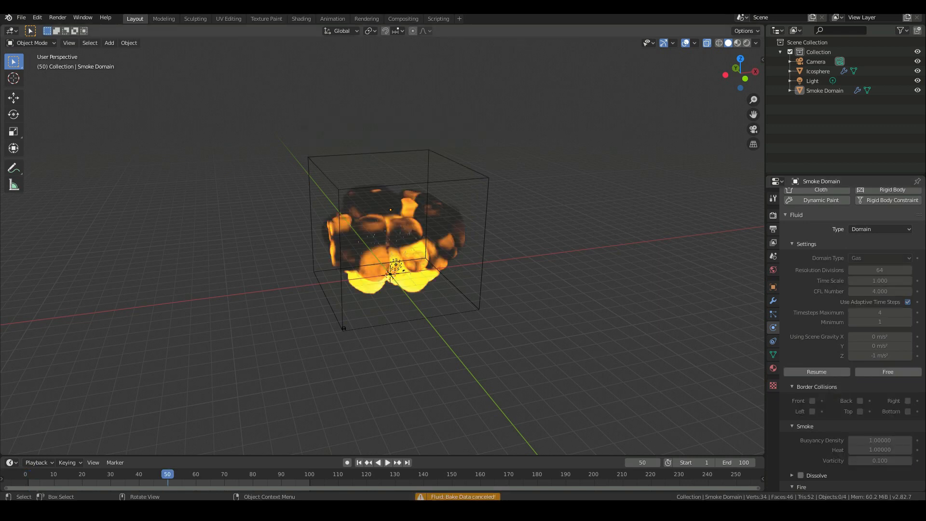
- Play the baked explosion from the first frame in the front view and inspect its fire and smoke up close
key("KP_1")
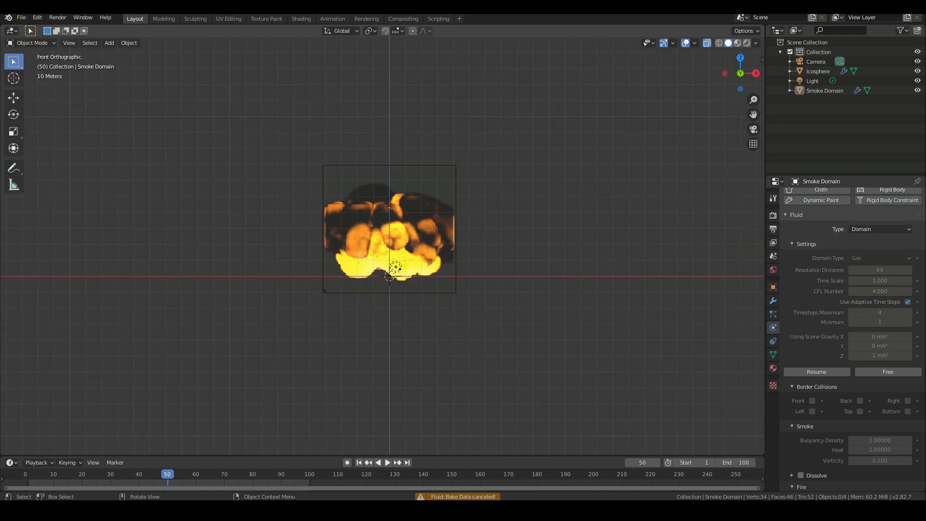
scroll(383, 245, "up", 2)
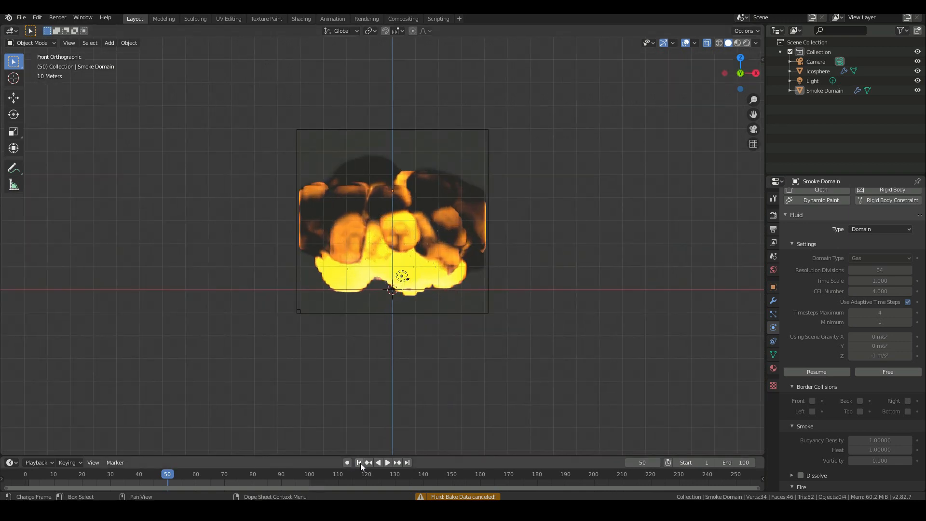
left_click(359, 462)
left_click(387, 462)
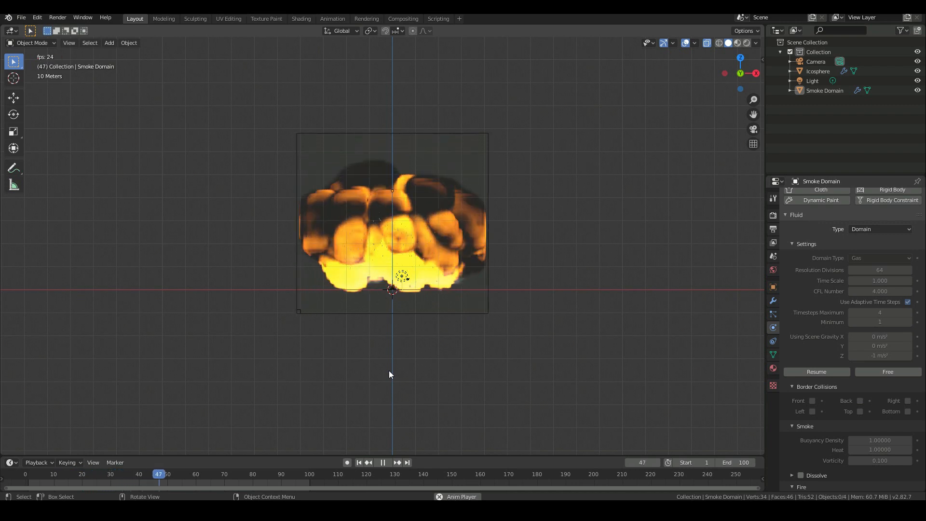
key("space")
middle_click_drag(316, 270, 282, 259)
key("KP_1")
scroll(320, 277, "up", 4)
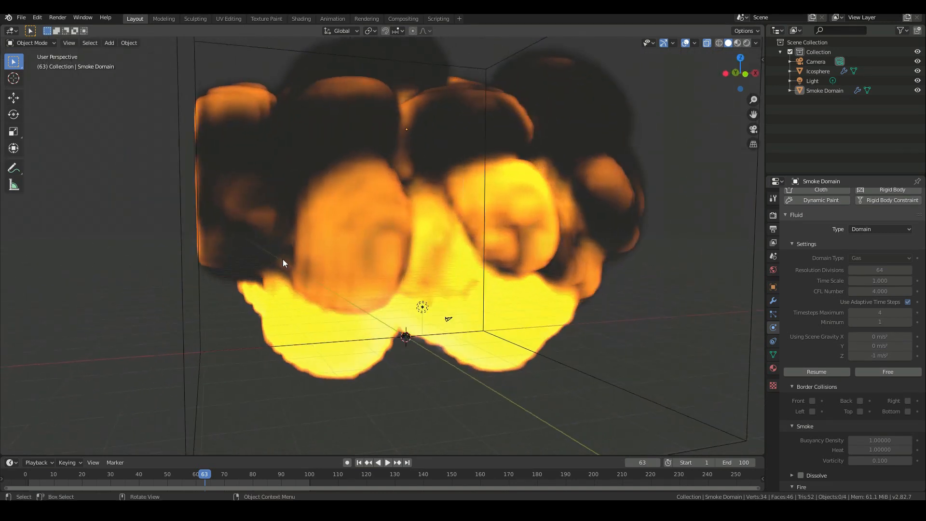
key("KP_1")
key("space")
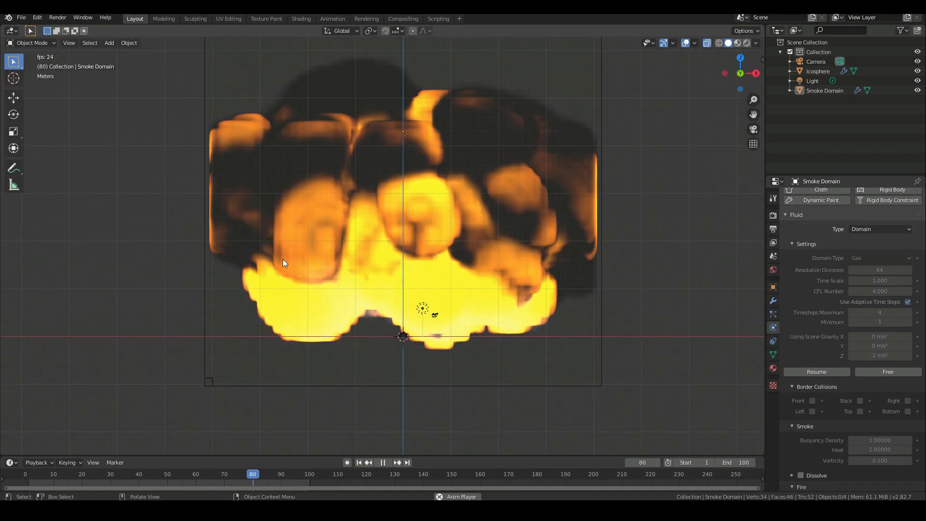
key("Escape")
- Examine the explosion from several angles, checking where it reaches the domain's side walls
scroll(283, 259, "down", 2)
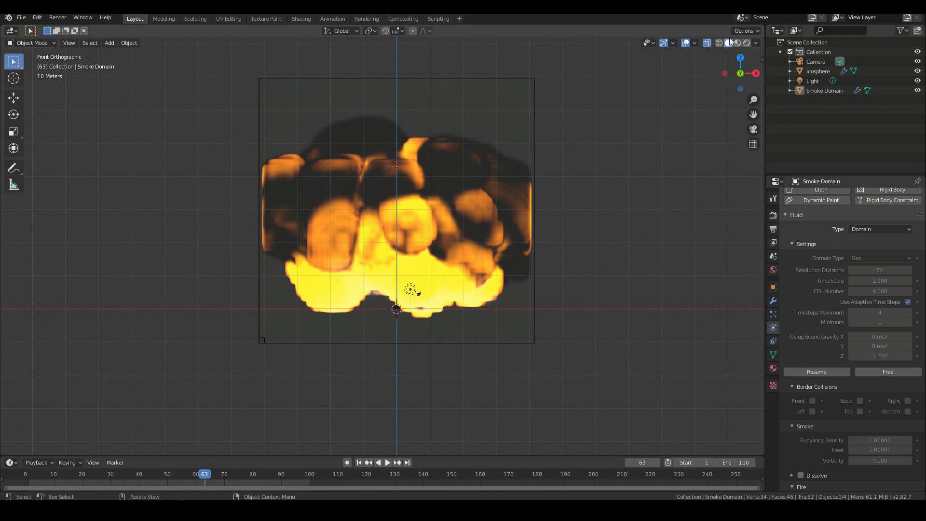
middle_click_drag(424, 226, 523, 241)
middle_click_drag(442, 294, 370, 309)
key("KP_1")
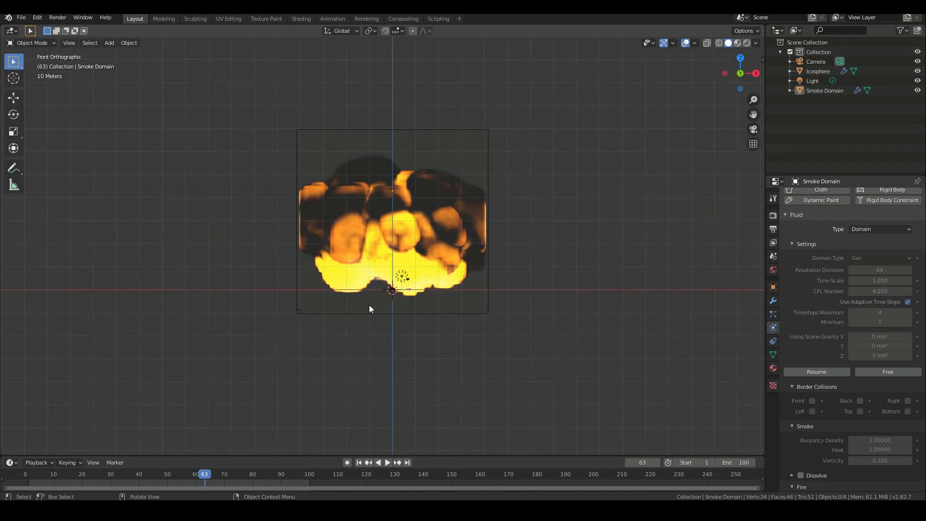
middle_click_drag(540, 335, 367, 337)
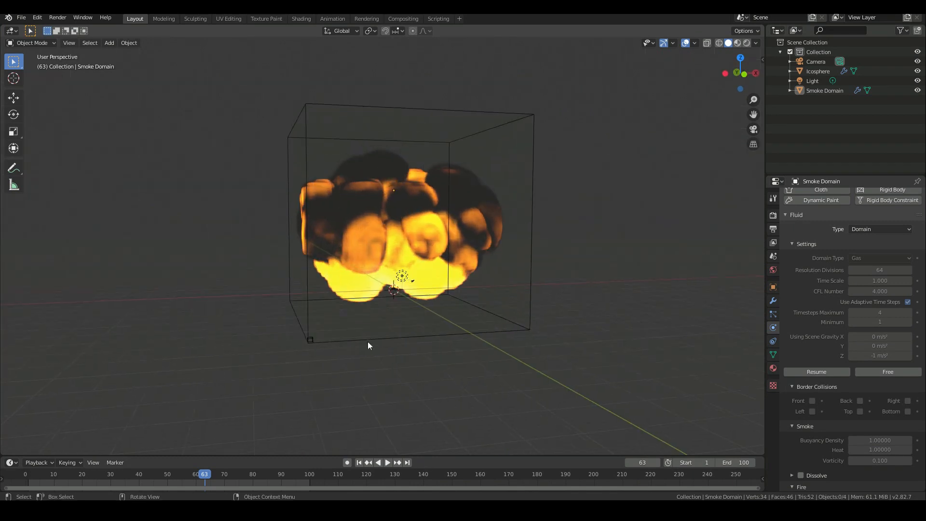
scroll(463, 323, "down", 3)
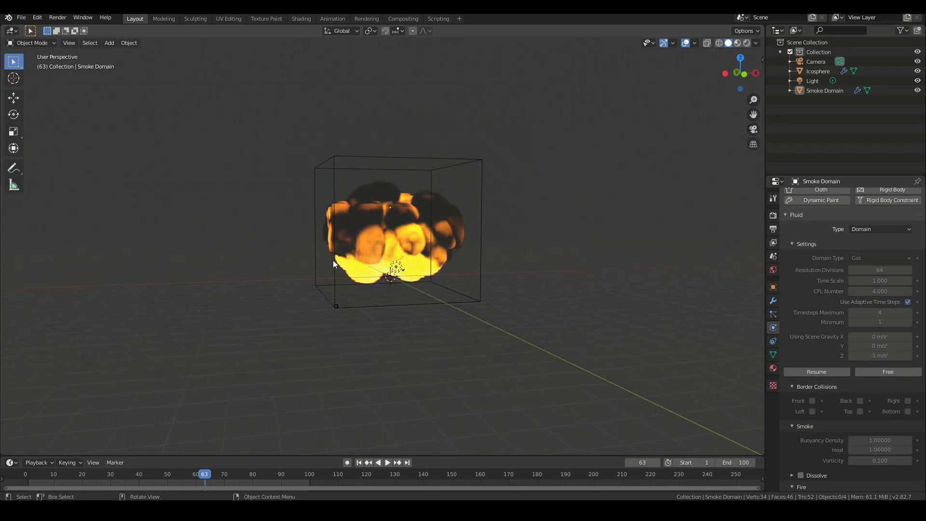
- Add a circle mesh at the world origin and show it in the top view
key("KP_1")
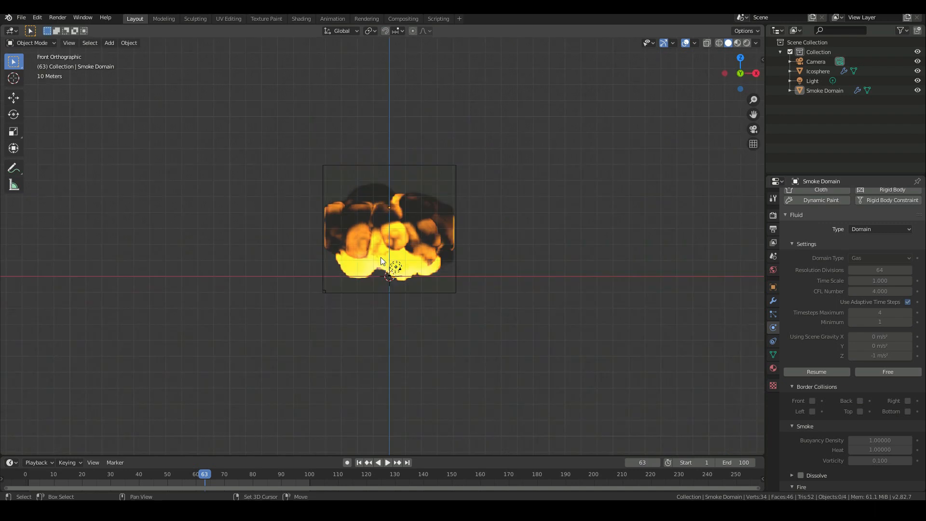
key("shift+a")
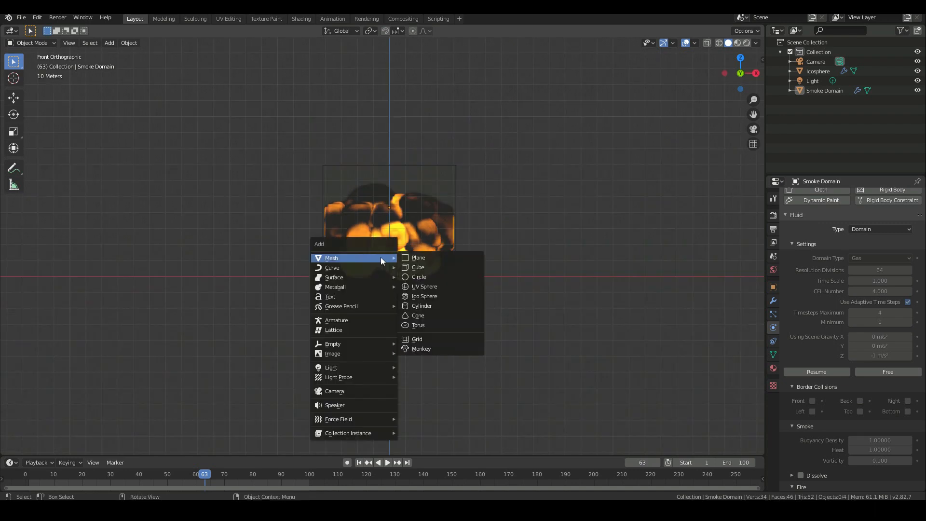
left_click(433, 277)
key("KP_7")
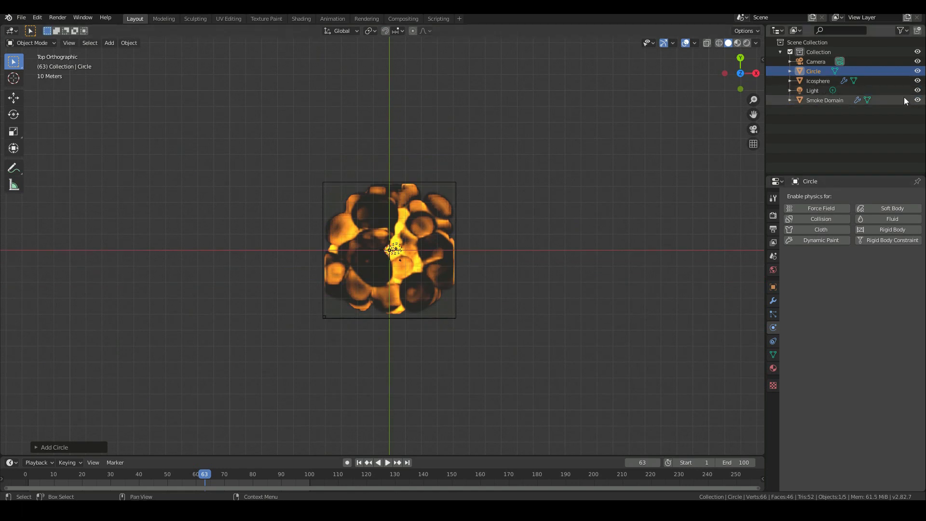
- Hide the smoke domain in the viewport and keep the ico sphere visible beside the circle
left_click(917, 101)
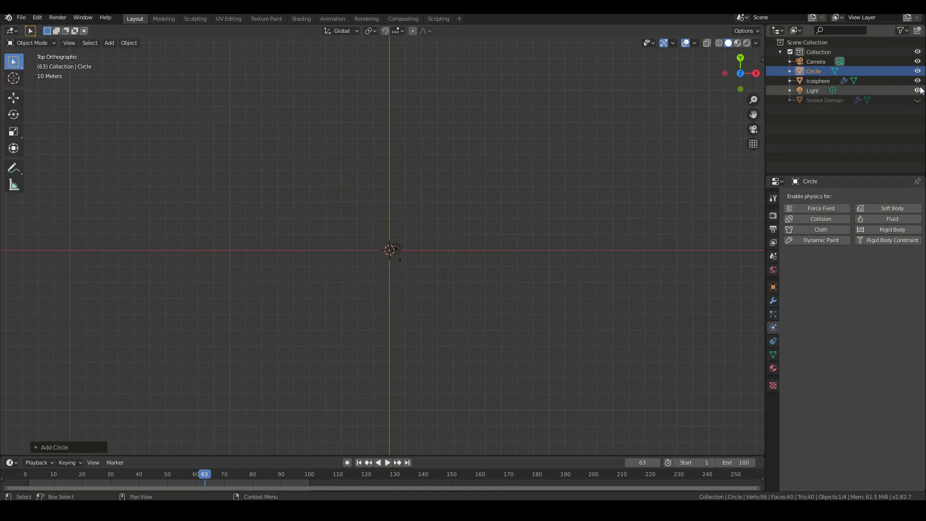
left_click(918, 80)
scroll(315, 368, "up", 5)
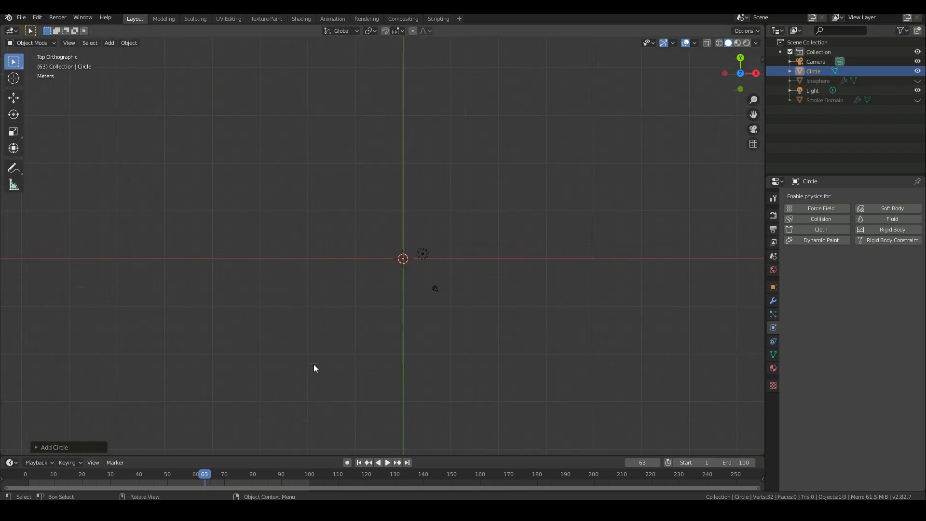
left_click(918, 81)
scroll(600, 341, "up", 5)
- Scale the circle's vertices to about twice the half ico sphere's radius and fill the circle with a face
key("Tab")
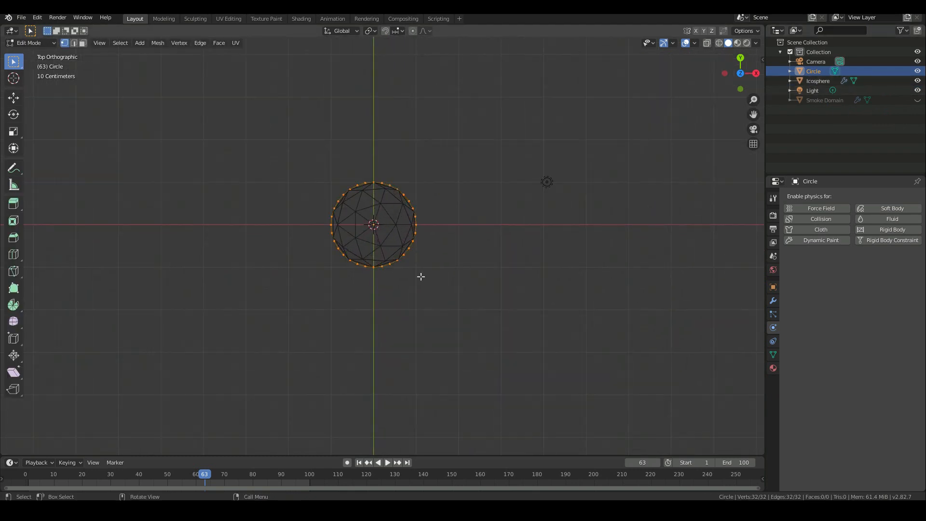
key("s")
left_click(459, 273)
key("f")
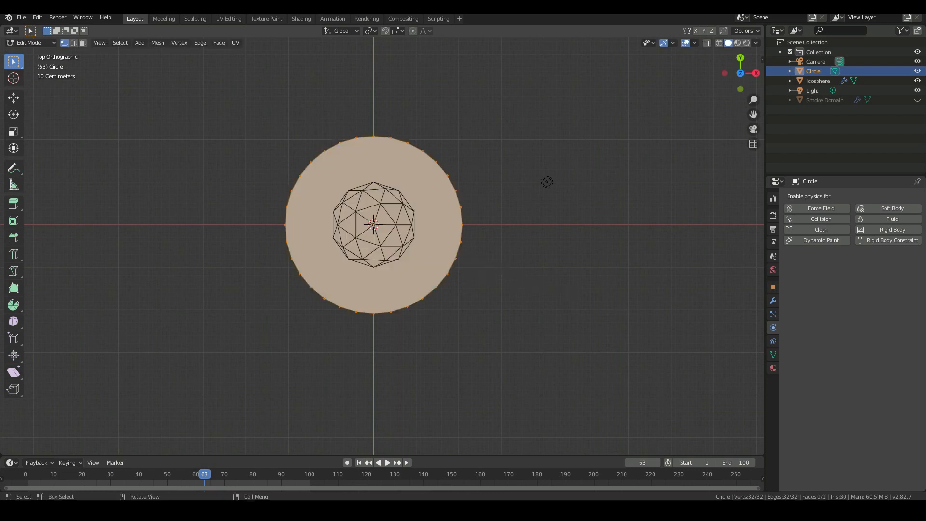
- Extrude the filled circle face downward by about 0.17 m beneath the half ico sphere
key("KP_1")
scroll(508, 291, "down", 5)
middle_click_drag(466, 283, 545, 270)
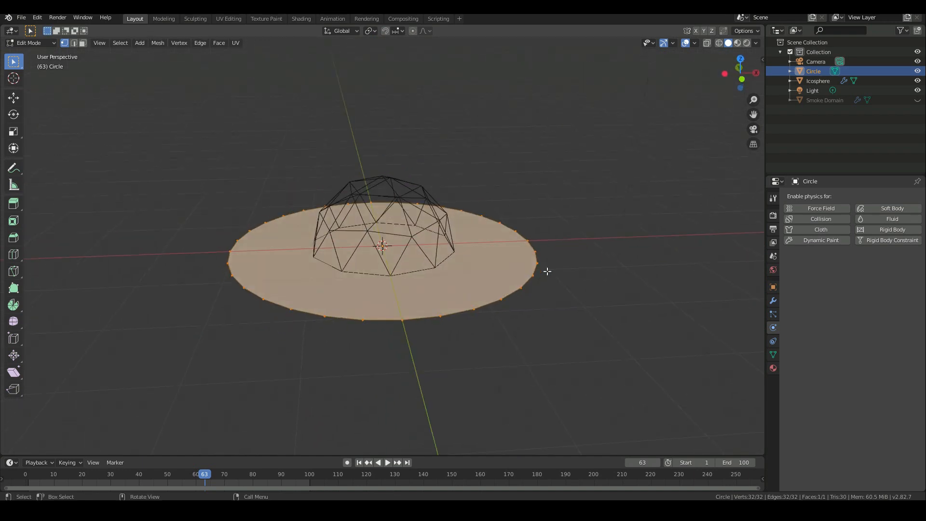
key("e")
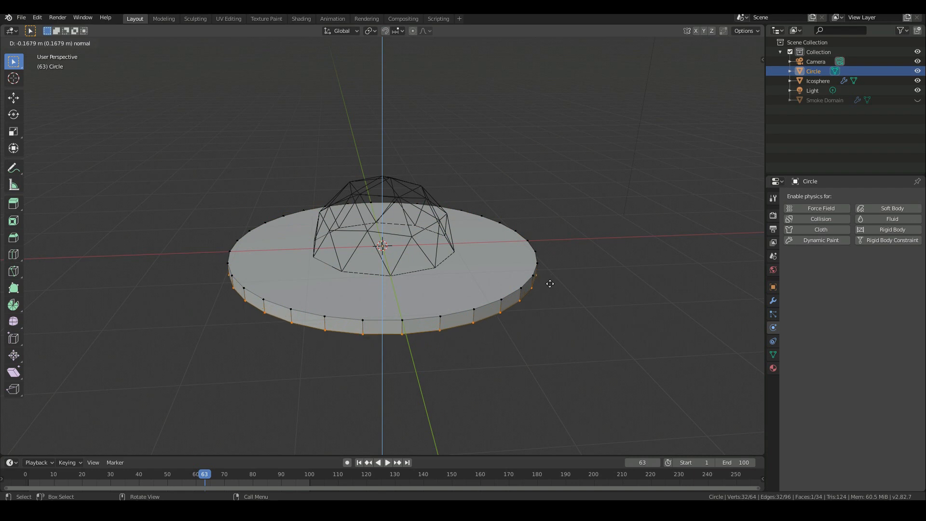
left_click(551, 284)
- Scale the extruded lower face outward to about three times its size, forming a wide, slightly sloping disc, and leave mesh editing
key("KP_1")
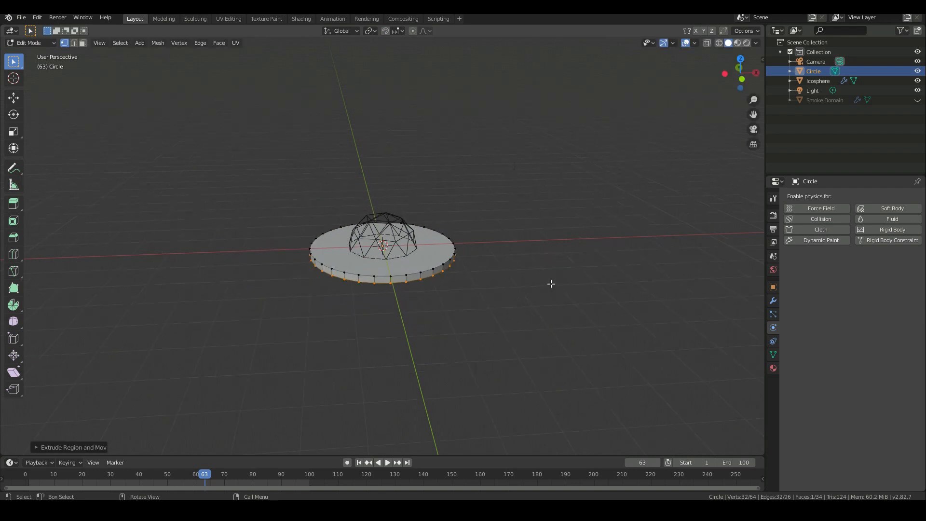
key("s")
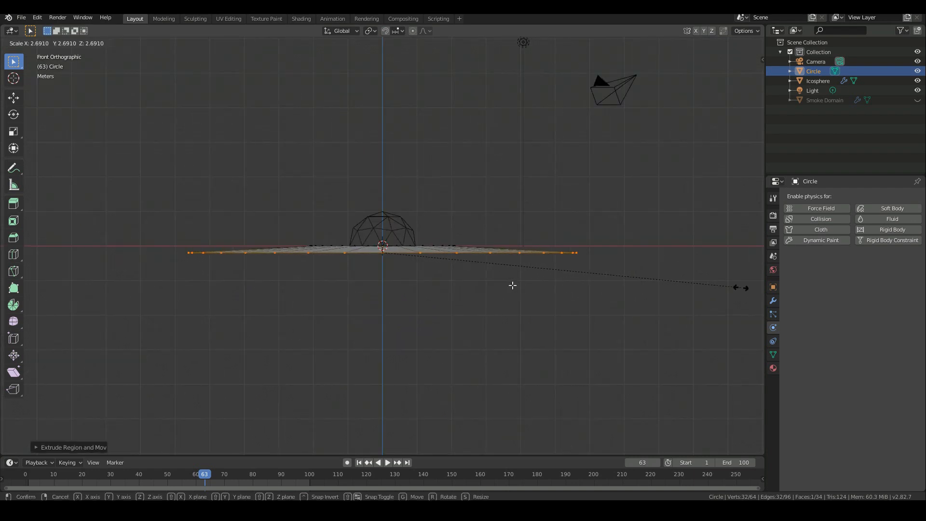
left_click(36, 292)
middle_click_drag(114, 292, 118, 310)
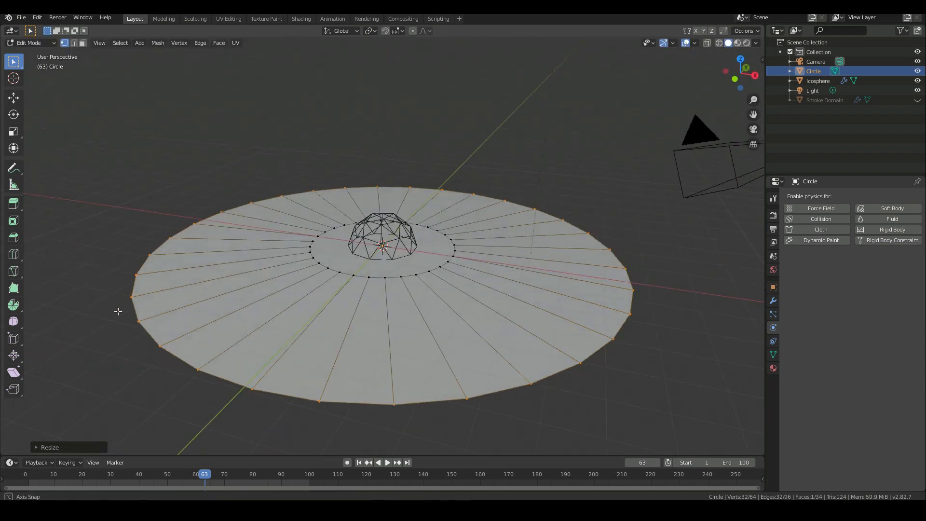
key("KP_1")
key("Tab")
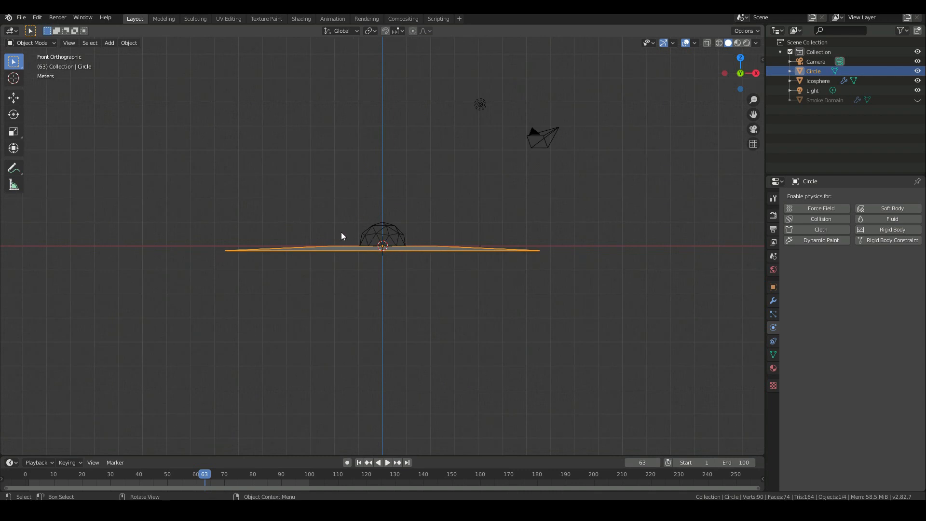
- Check the disc through the camera and insert a Scaling keyframe for it at frame 1
middle_click_drag(342, 236, 365, 229)
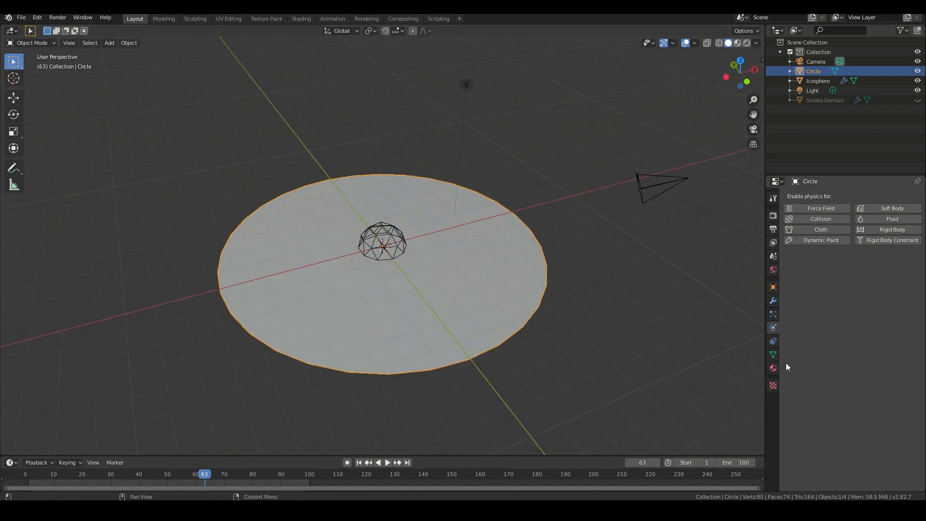
key("KP_0")
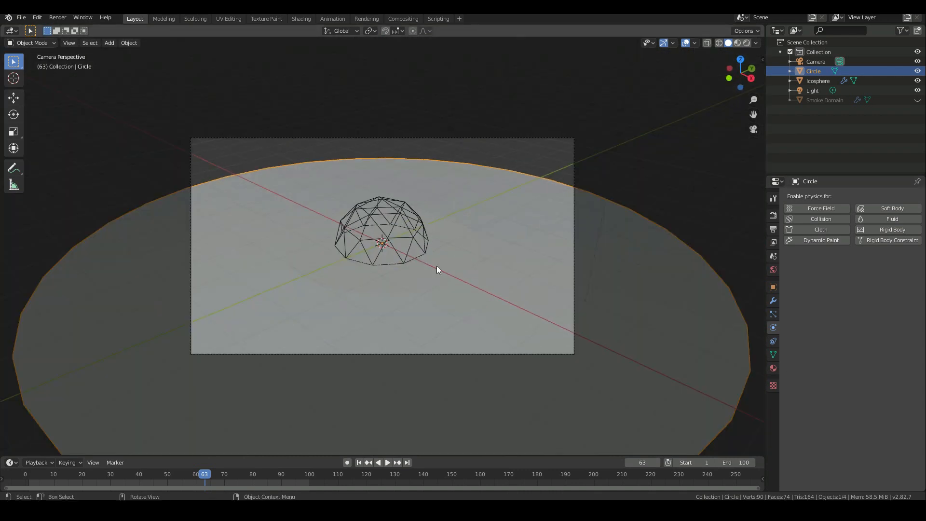
key("KP_0")
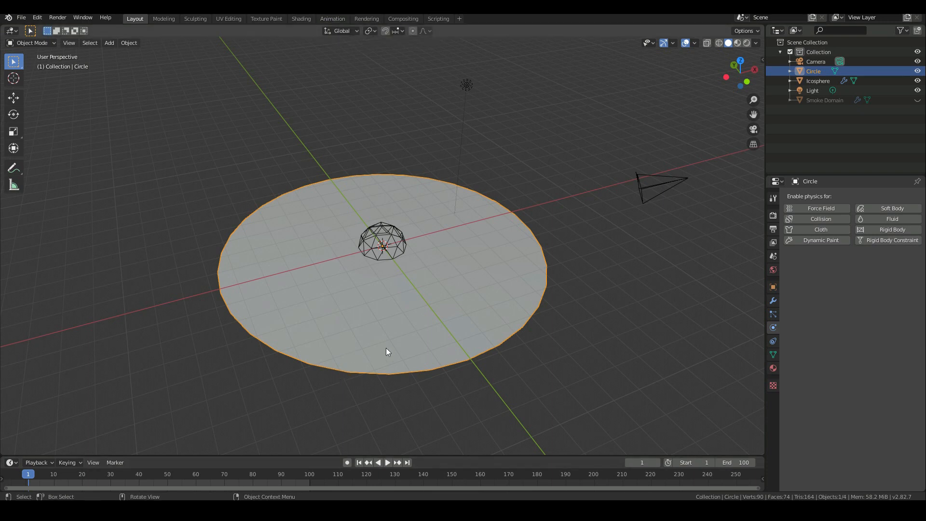
key("i")
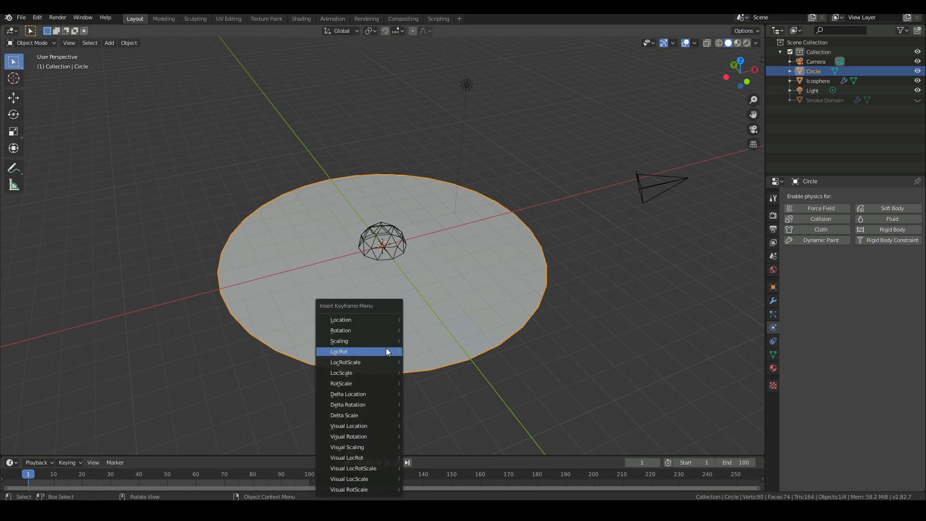
left_click(344, 343)
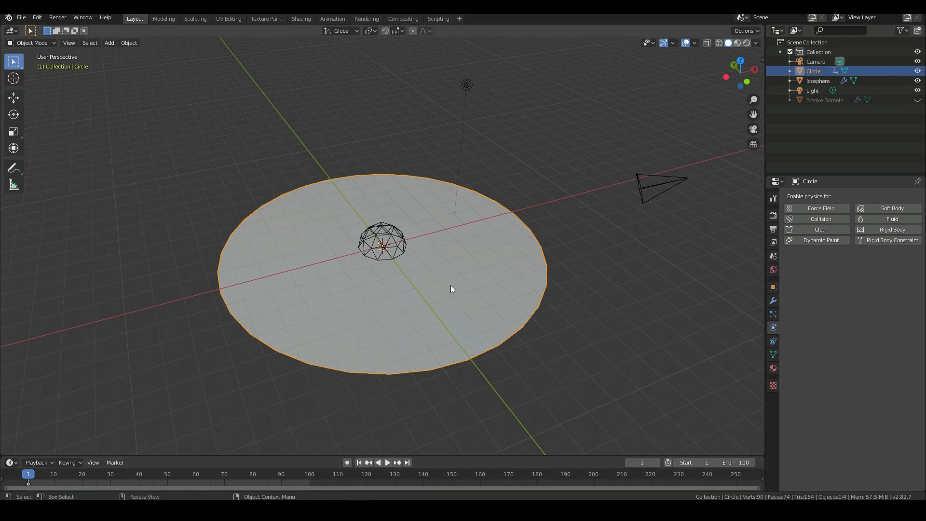
- At frame 200, scale the disc up by about 5.8 times and insert a second Scaling keyframe
key("KP_1")
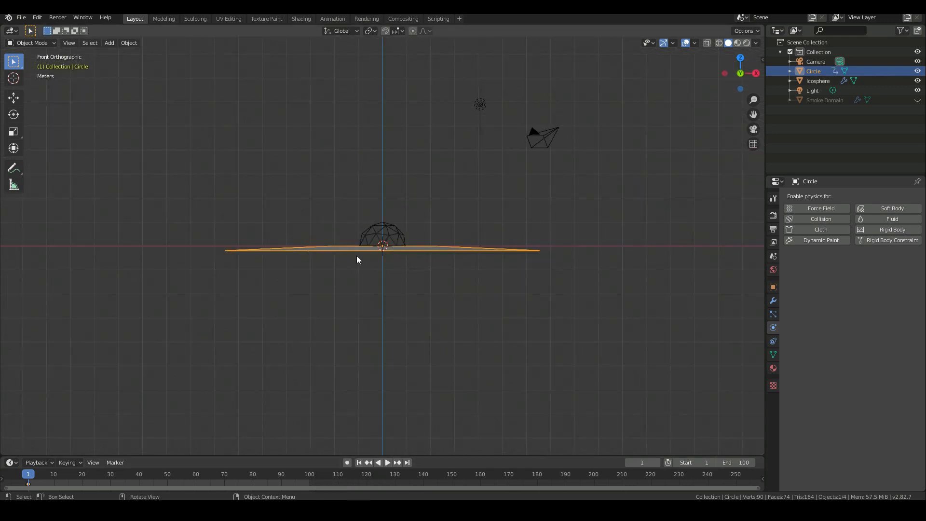
left_click(310, 476)
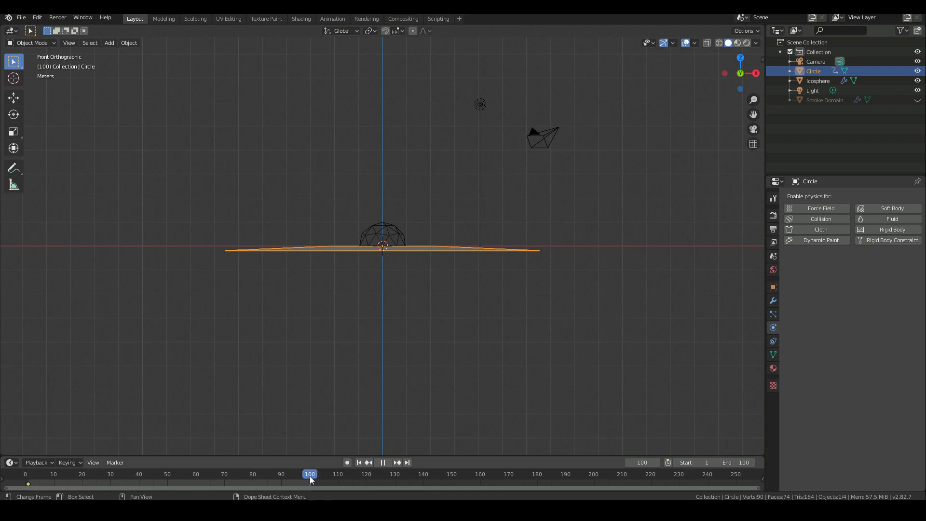
left_click(593, 476)
scroll(447, 284, "down", 7)
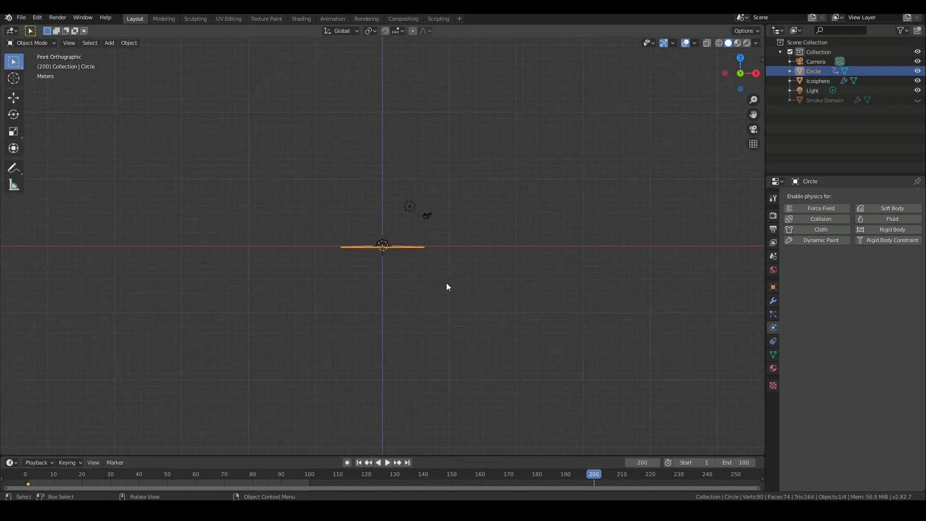
key("s")
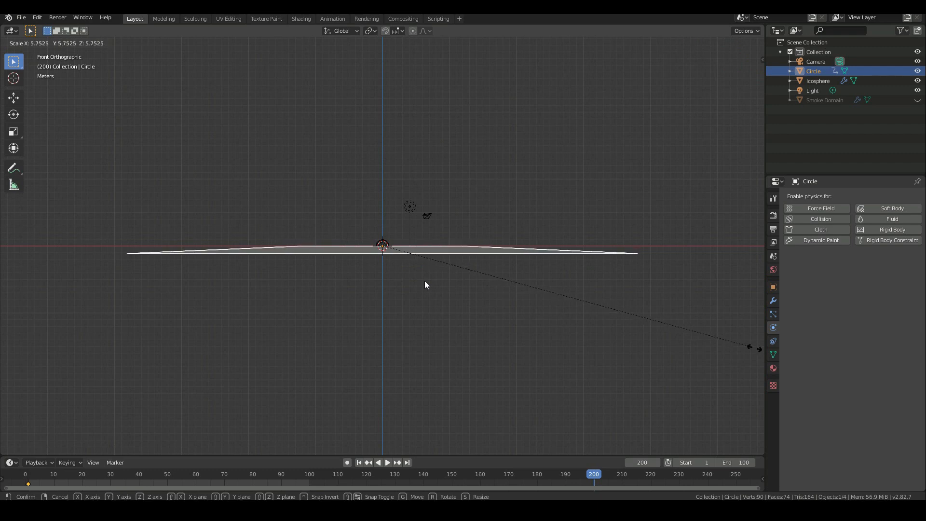
left_click(1, 368)
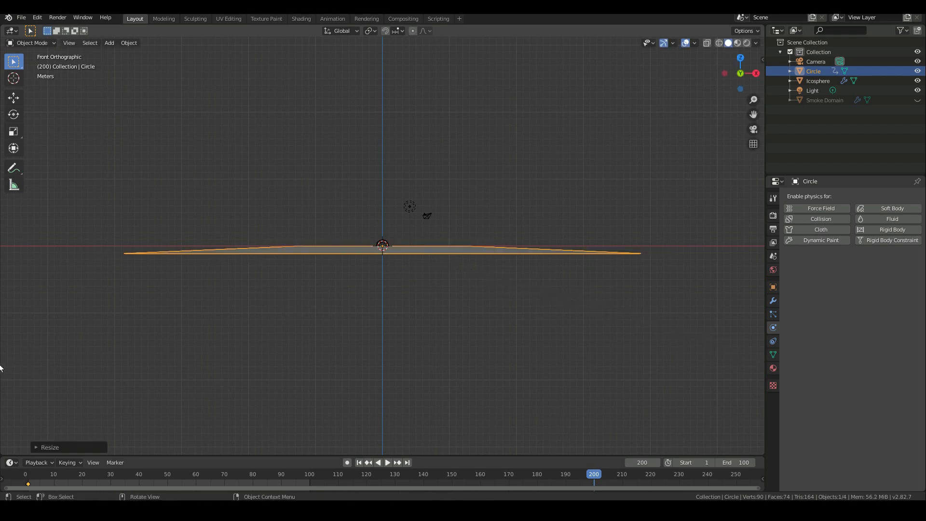
key("i")
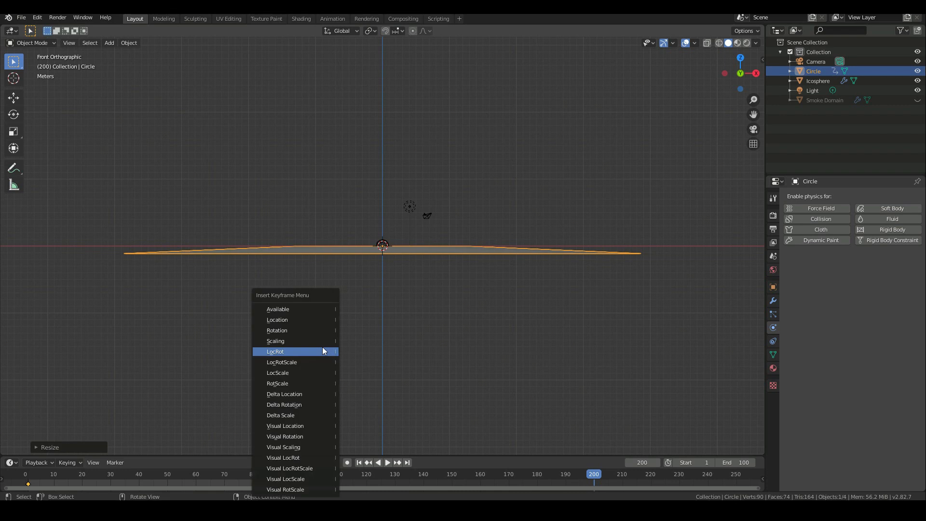
left_click(307, 342)
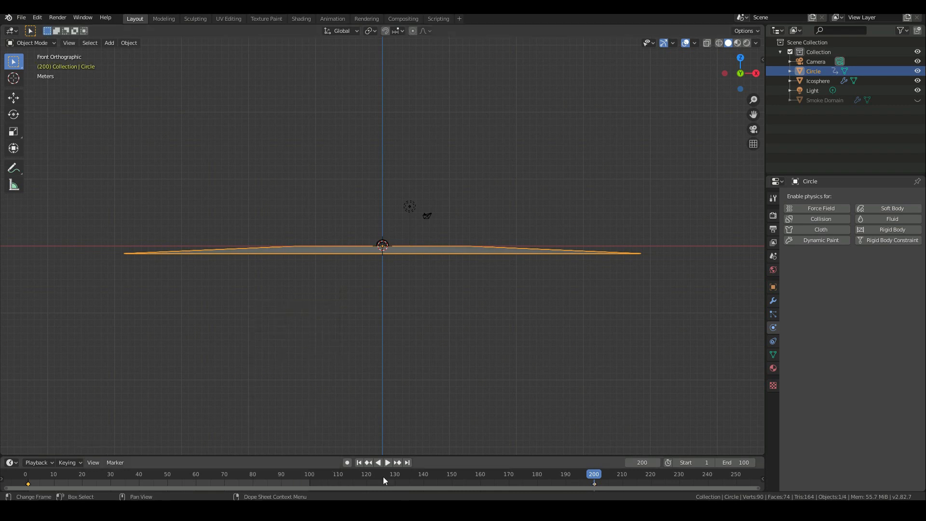
- Play the animation from the first frame to check the disc's growth against the emitted particles
left_click(358, 462)
key("space")
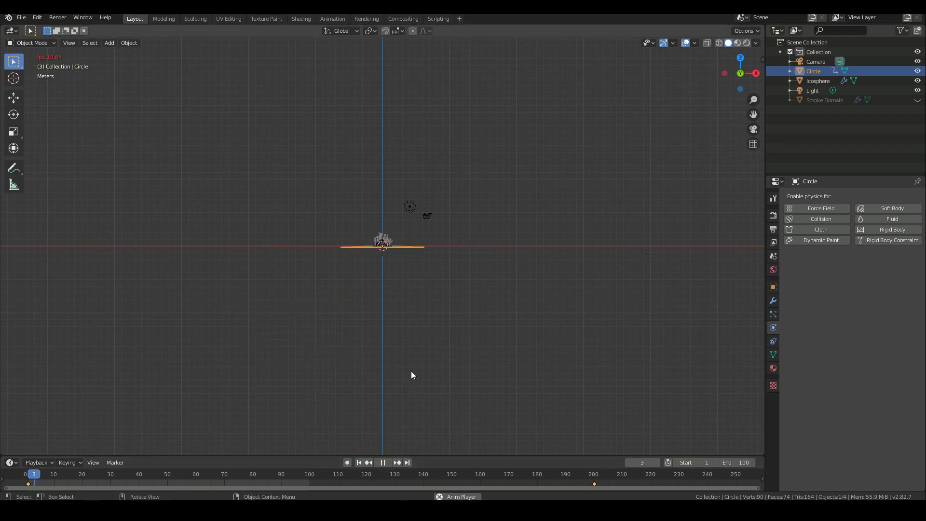
key("Escape")
key("space")
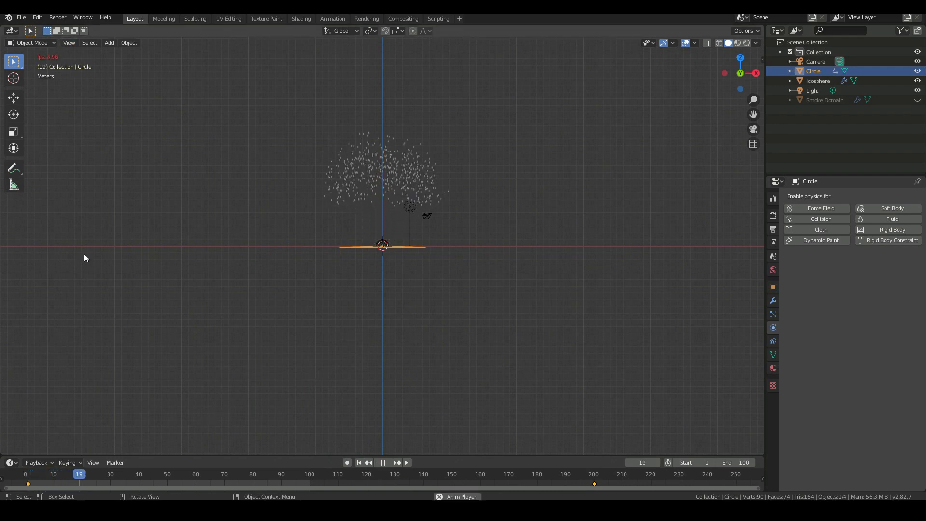
key("Escape")
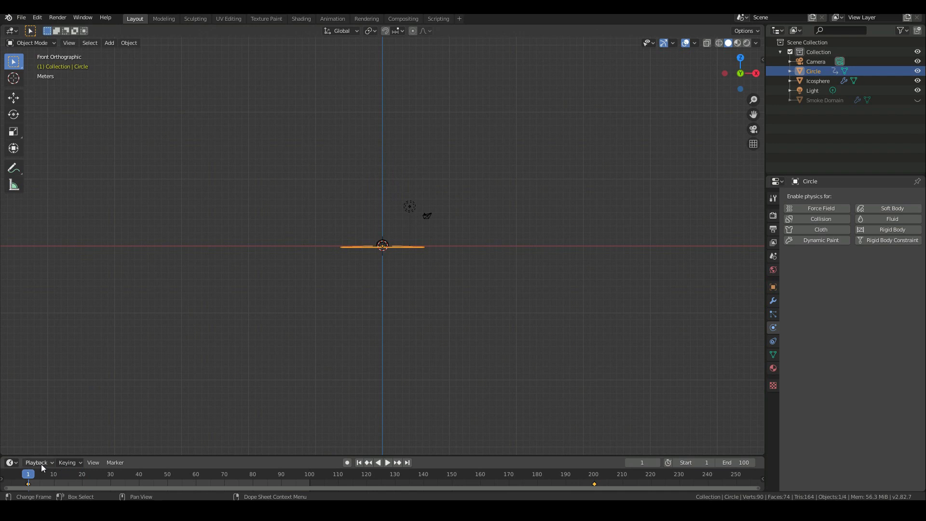
- Set the playback sync mode to Frame Dropping and replay the animation
left_click(41, 464)
left_click(45, 254)
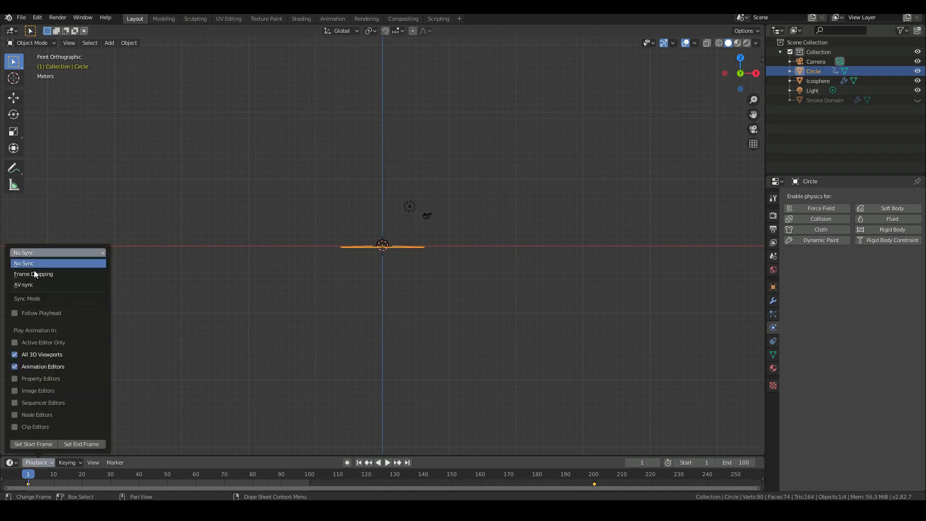
left_click(34, 273)
key("space")
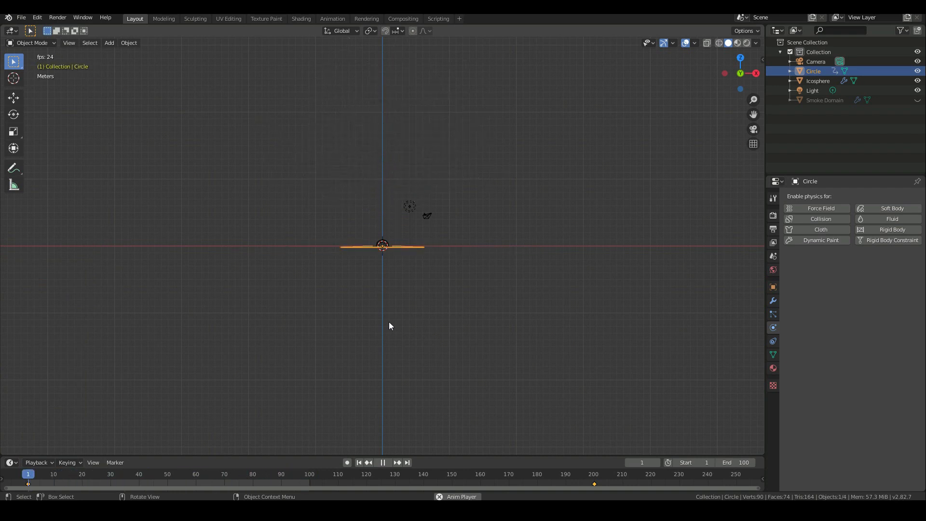
key("Escape")
- Show the smoke domain in the viewport again and select the disc inside it
mouse_move(272, 382)
middle_mouse_down()
mouse_move(254, 364)
mouse_move(265, 398)
middle_mouse_up()
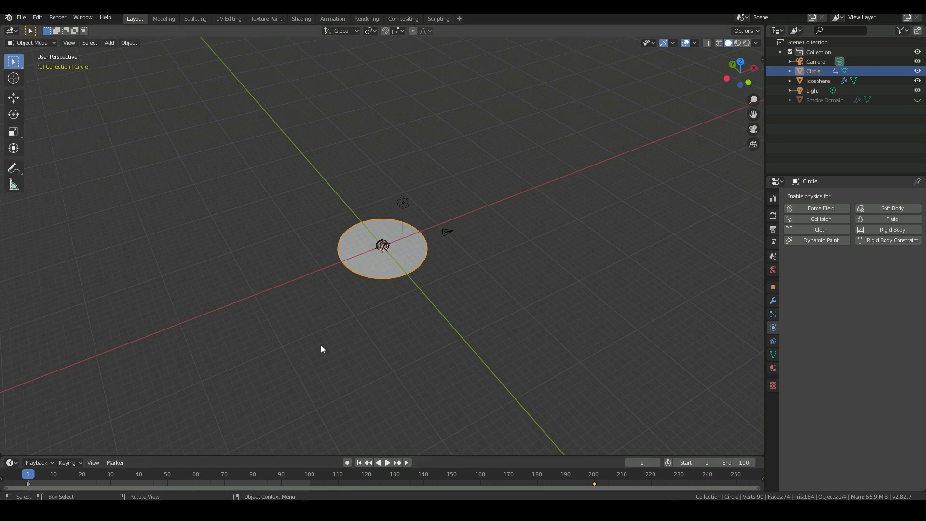
key("KP_1")
scroll(321, 349, "up", 6)
middle_click_drag(343, 270, 369, 307)
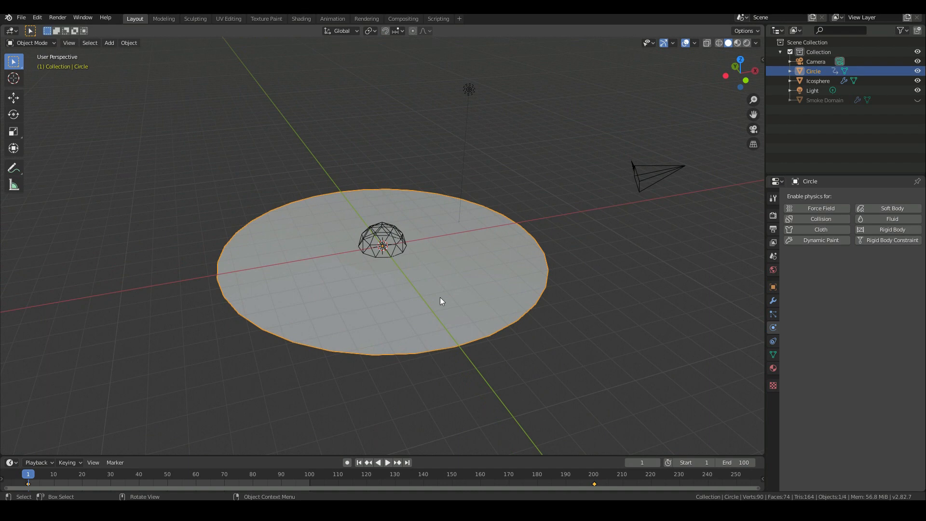
key("KP_1")
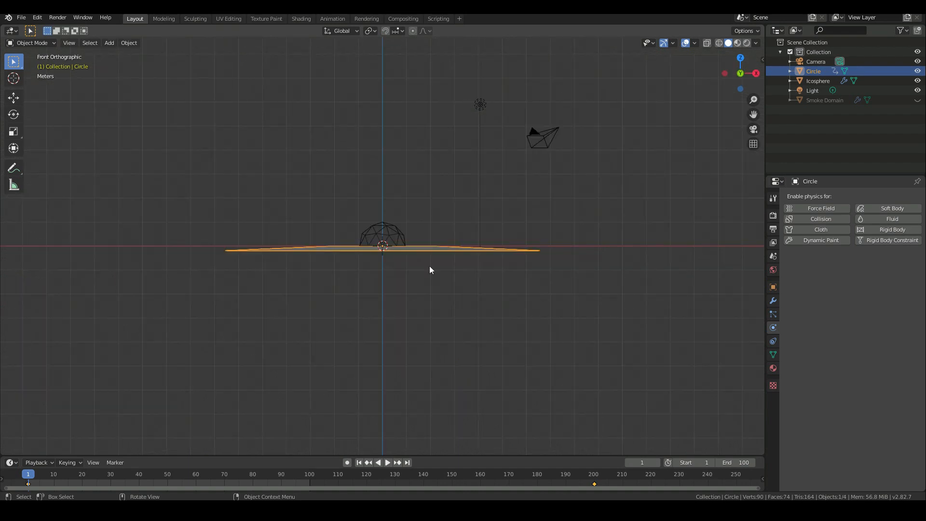
left_click(918, 101)
scroll(388, 252, "up", 1)
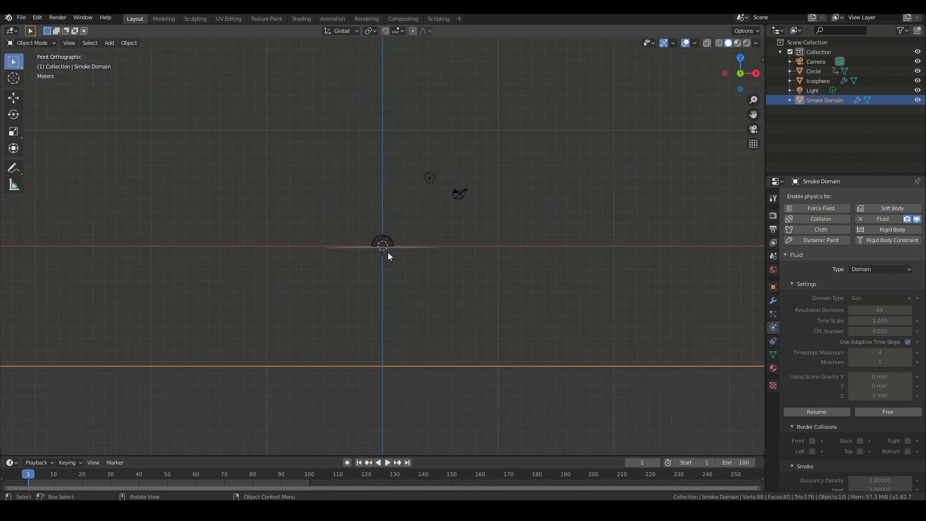
scroll(388, 253, "down", 1)
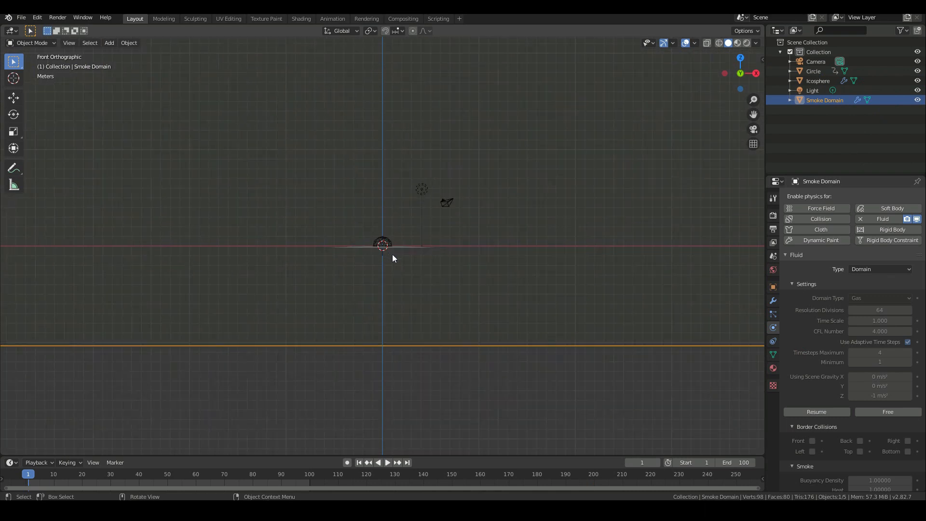
left_click(410, 248)
middle_click_drag(410, 248, 415, 262)
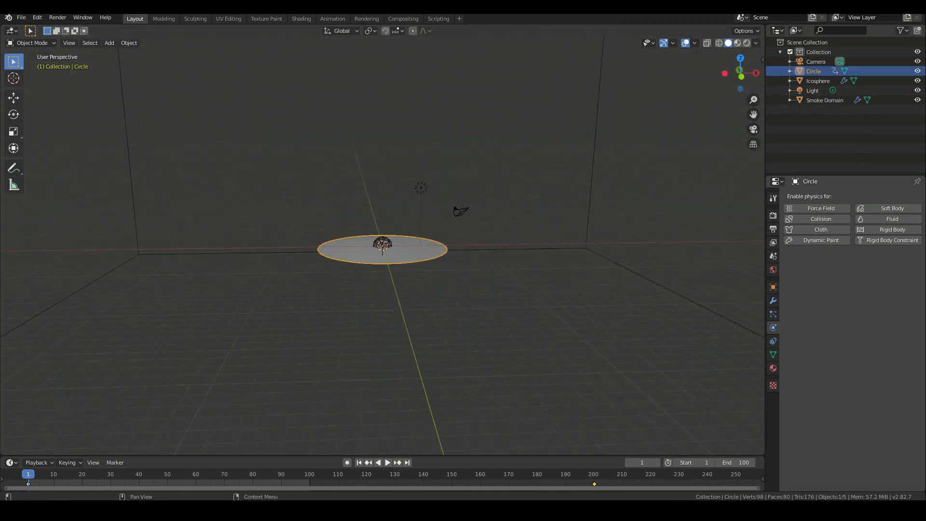
right_click(392, 250)
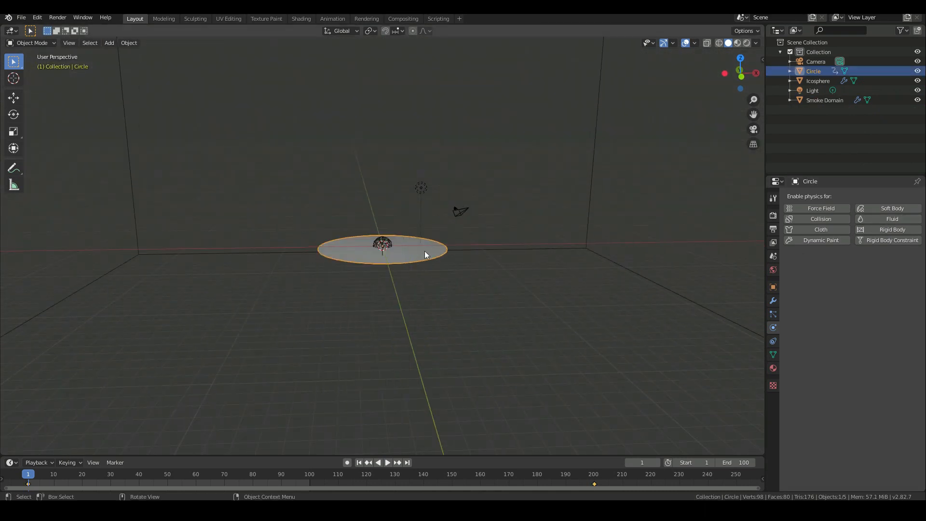
middle_click_drag(352, 242, 420, 247)
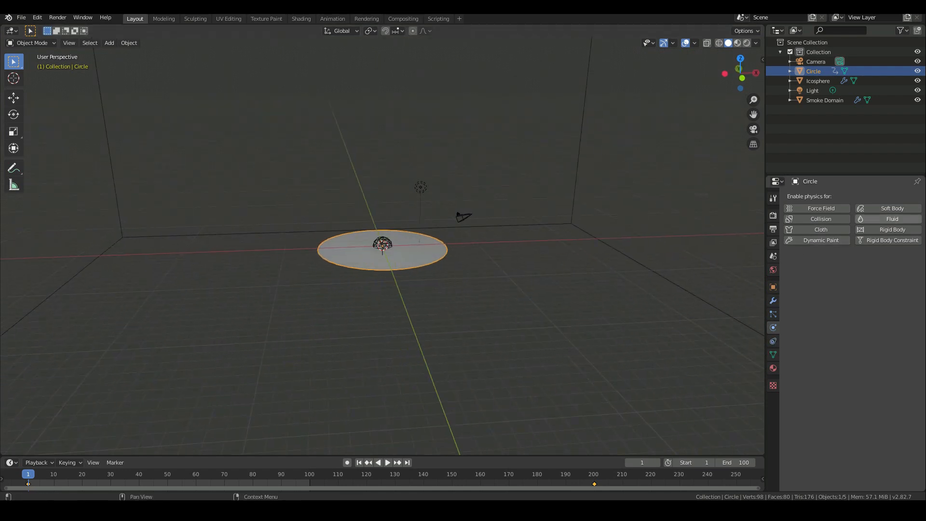
- Enable Fluid physics on the ground disc as a Flow object with Smoke flow type and Mesh flow source
left_click(892, 218)
left_click(873, 269)
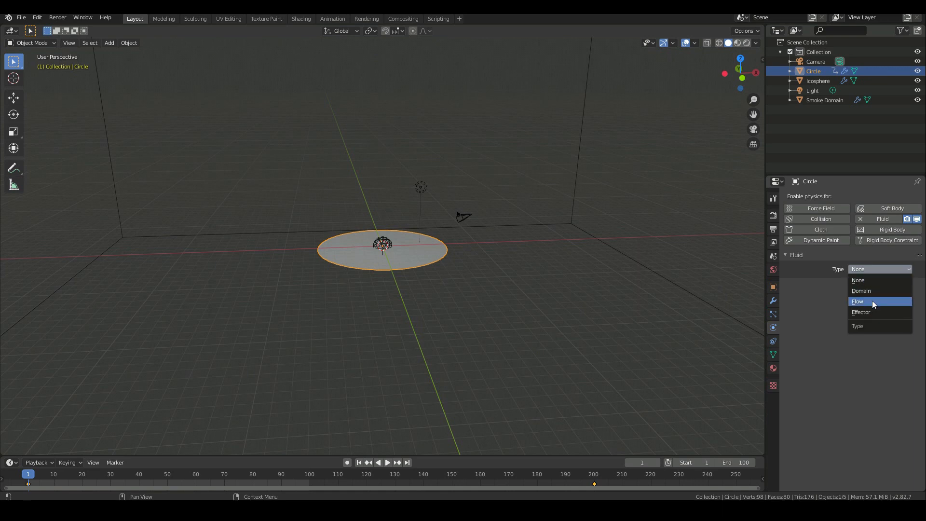
left_click(872, 300)
scroll(818, 274, "down", 2)
left_click(862, 264)
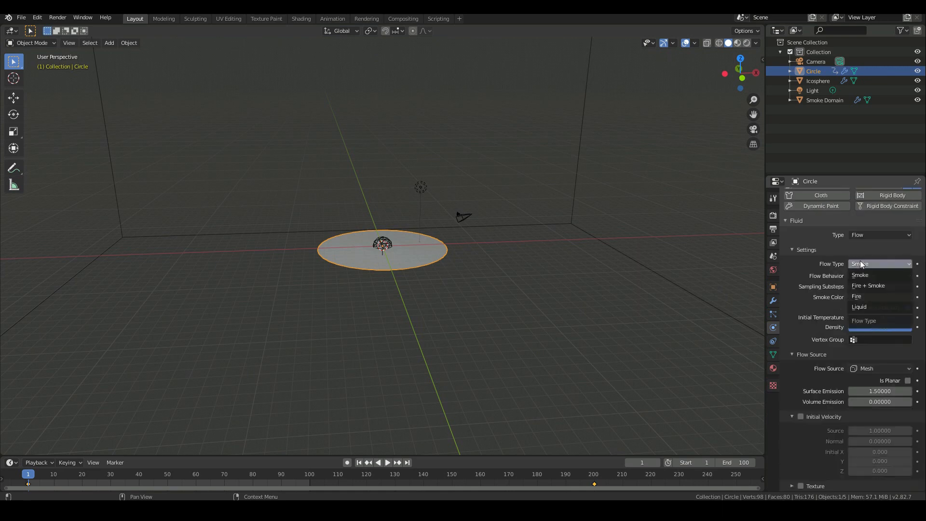
left_click(859, 276)
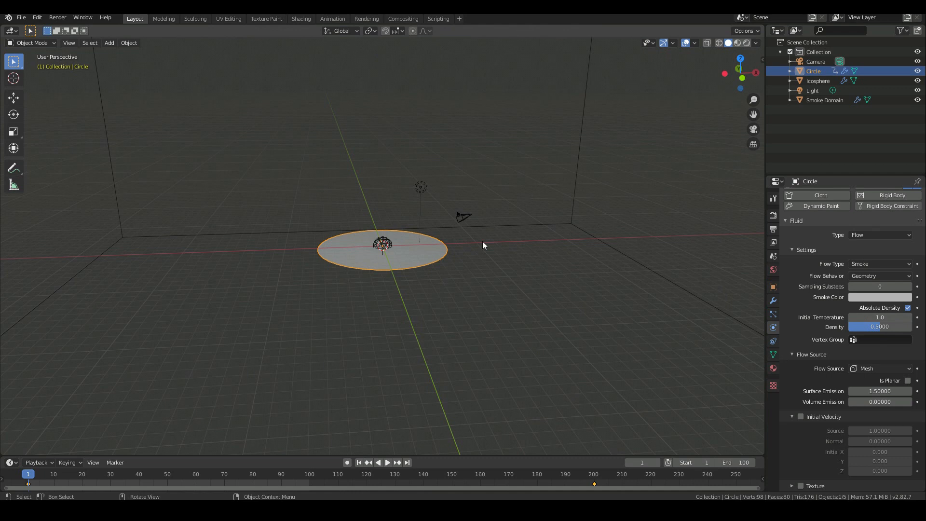
left_click(876, 365)
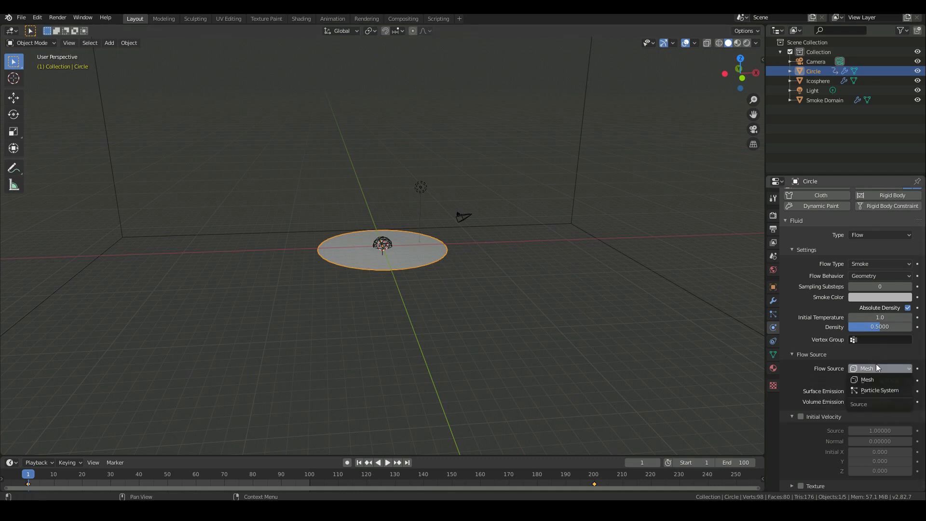
left_click(881, 380)
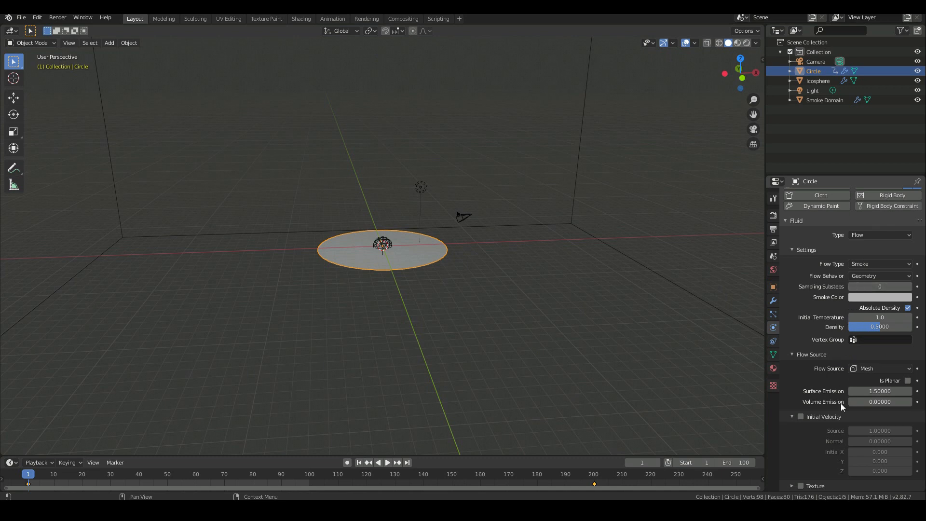
- Set the initial temperature of the disc's smoke flow to 0.1
left_click(868, 318)
type("0.1")
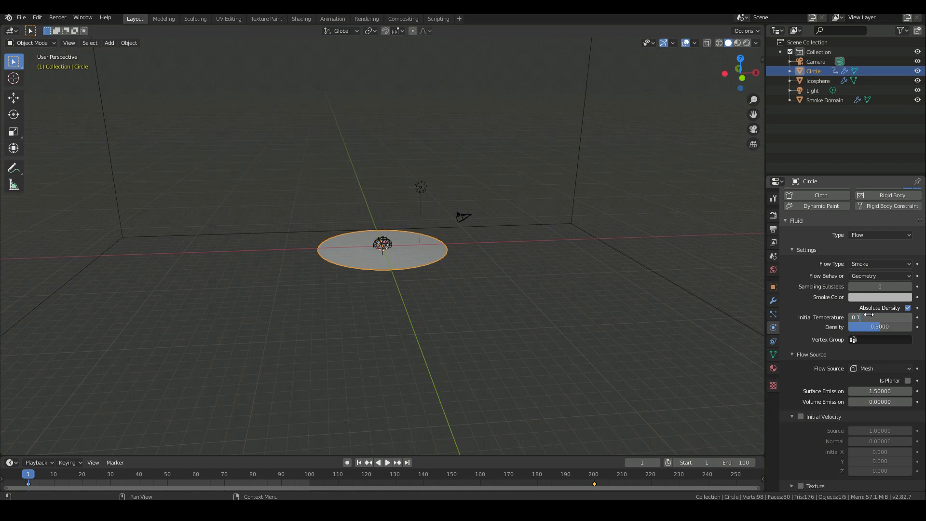
key("Return")
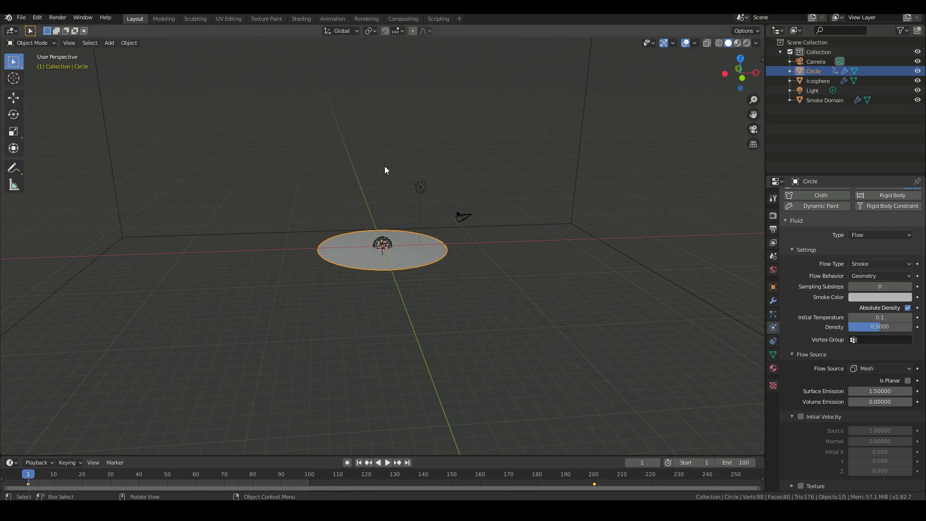
- Save the file, free the smoke domain's baked data and rebake it, stopping the bake around frame 62
middle_click_drag(441, 252, 436, 205)
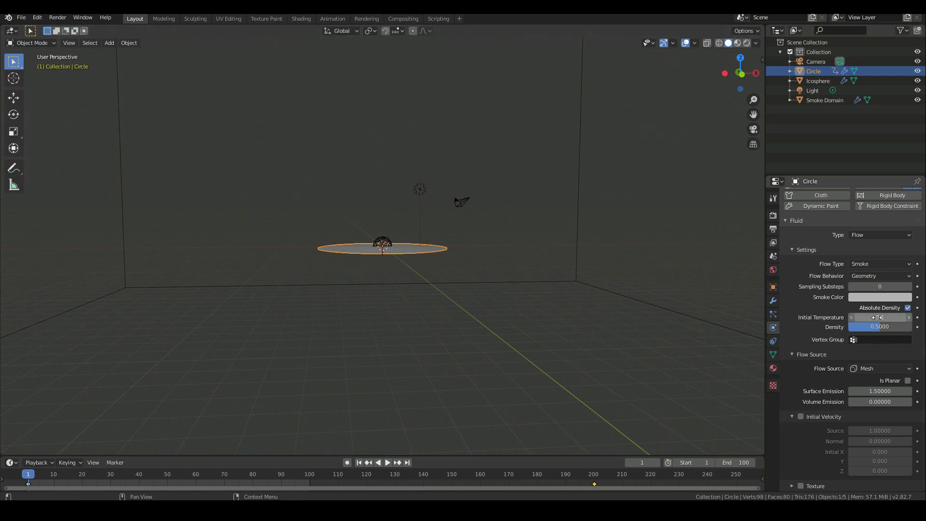
key("KP_1")
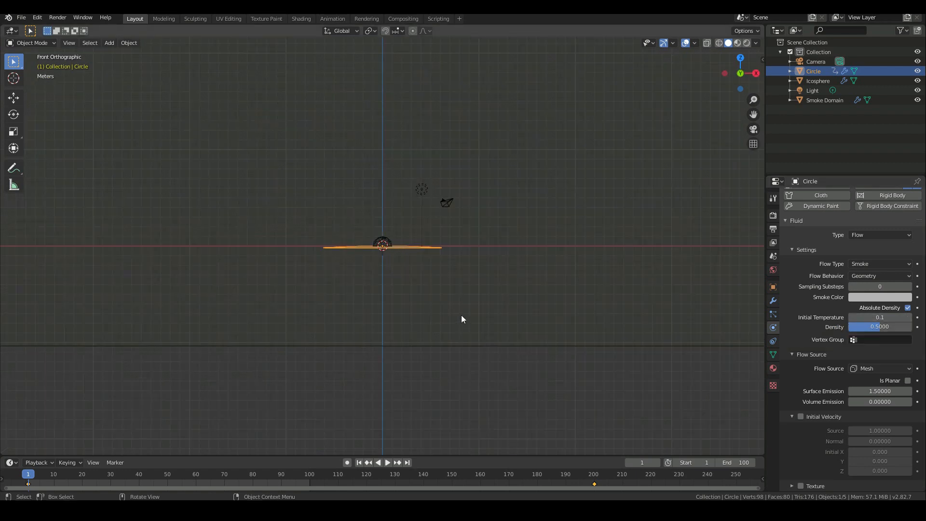
scroll(439, 251, "down", 2)
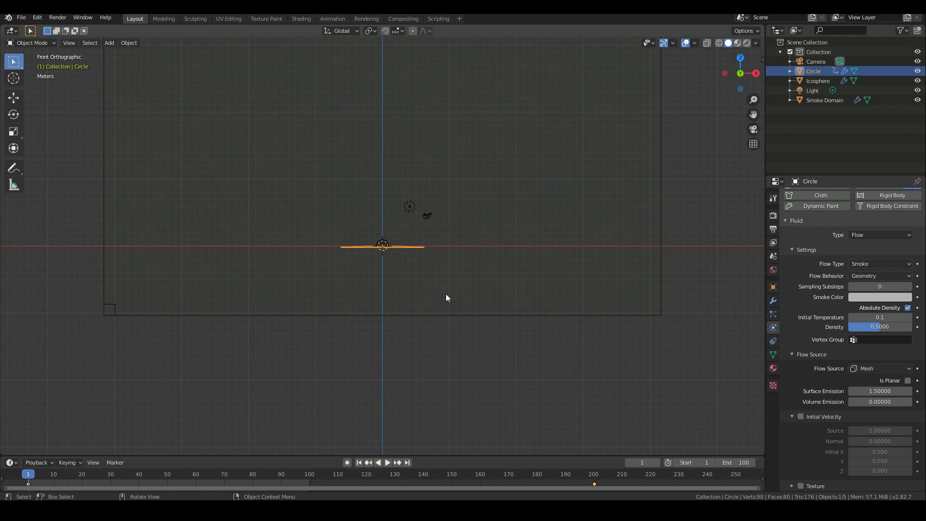
left_click(462, 316)
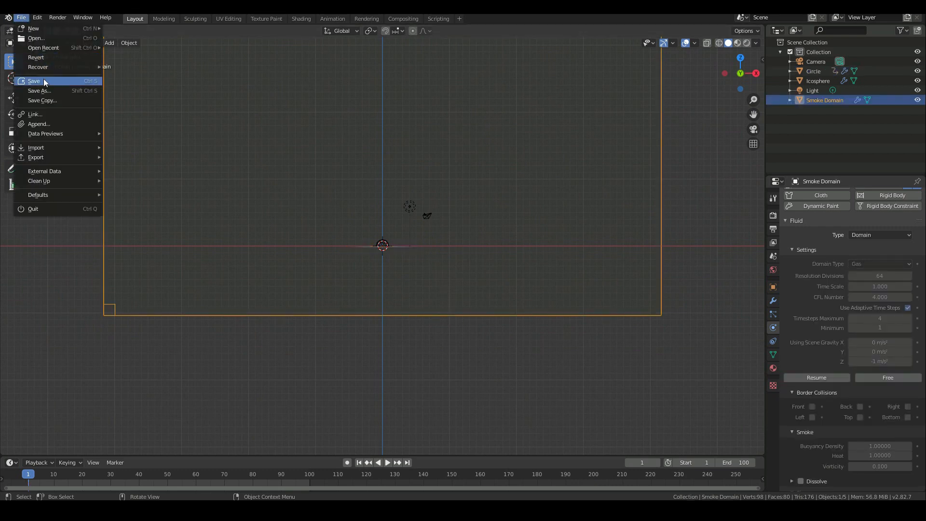
left_click(44, 79)
left_click(887, 377)
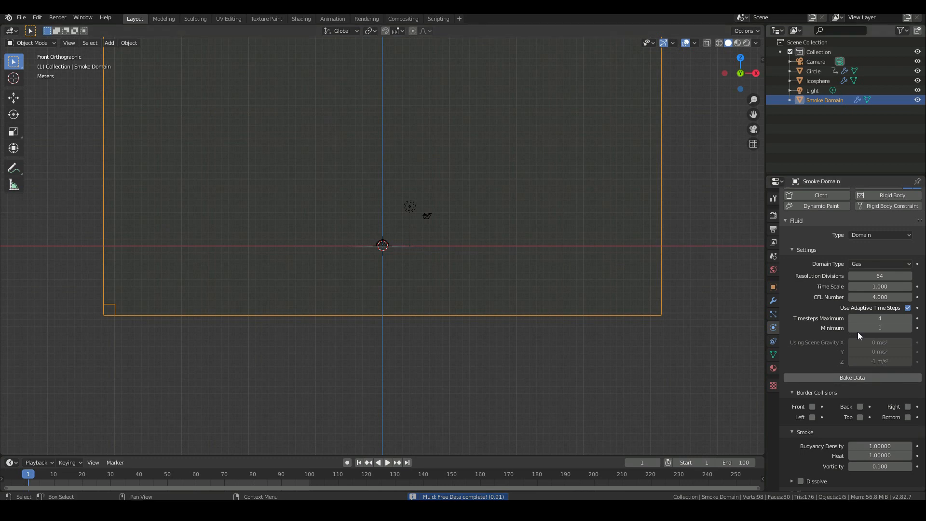
left_click(880, 377)
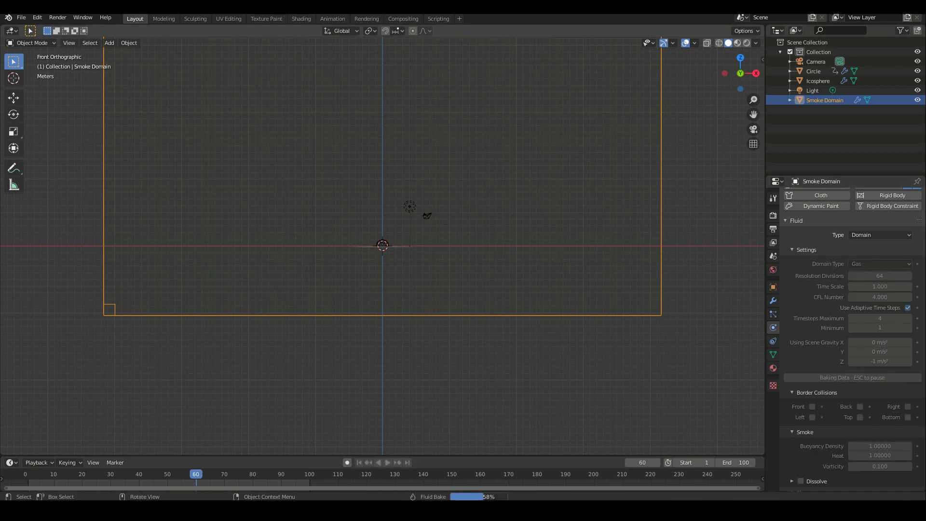
key("Escape")
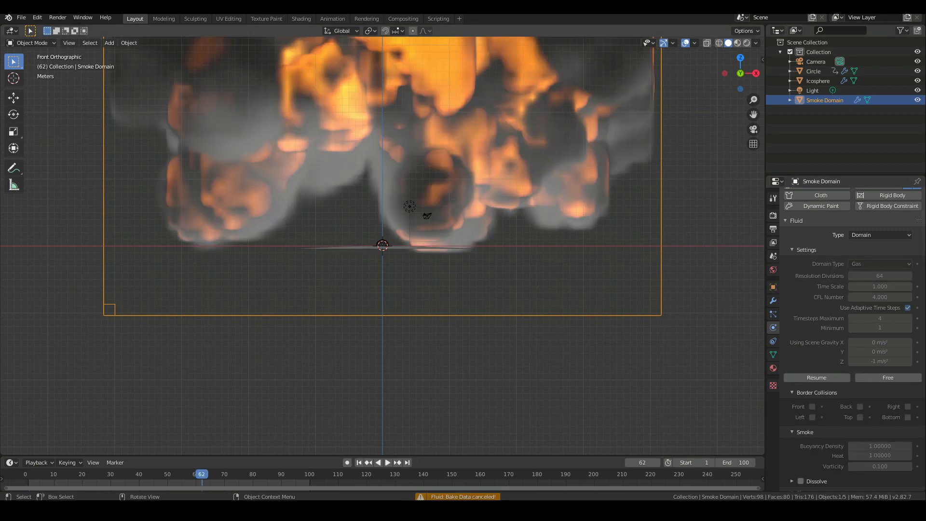
- Play the baked explosion from the first frame to around frame 67 and inspect the area around the disc
scroll(428, 284, "down", 4)
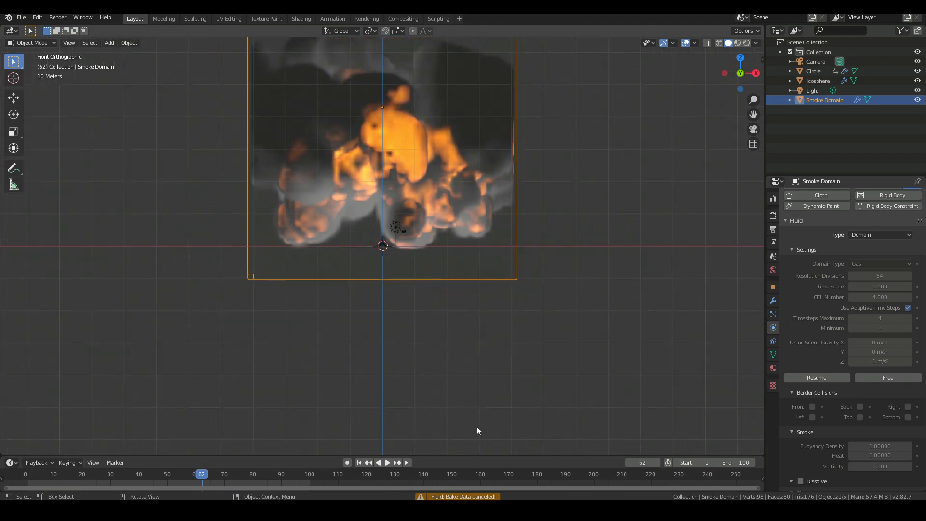
left_click(359, 462)
key("space")
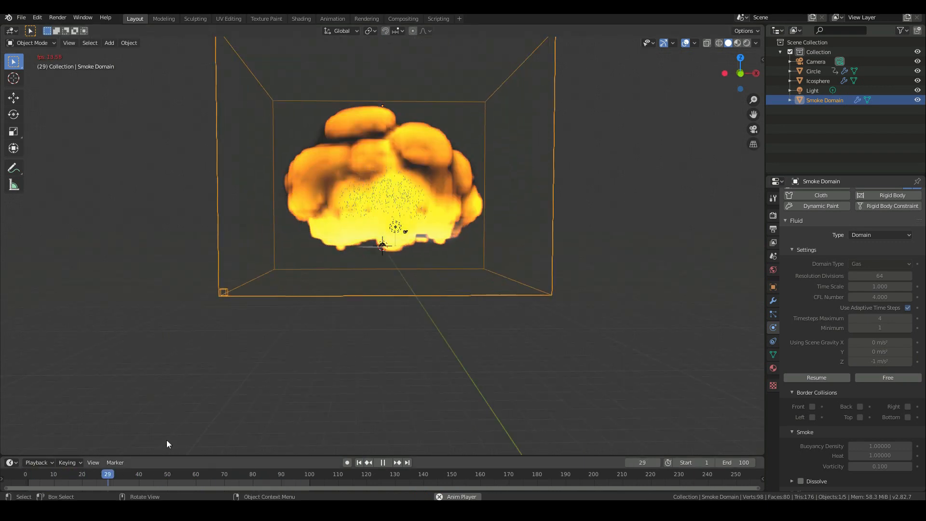
key("space")
scroll(285, 293, "up", 6)
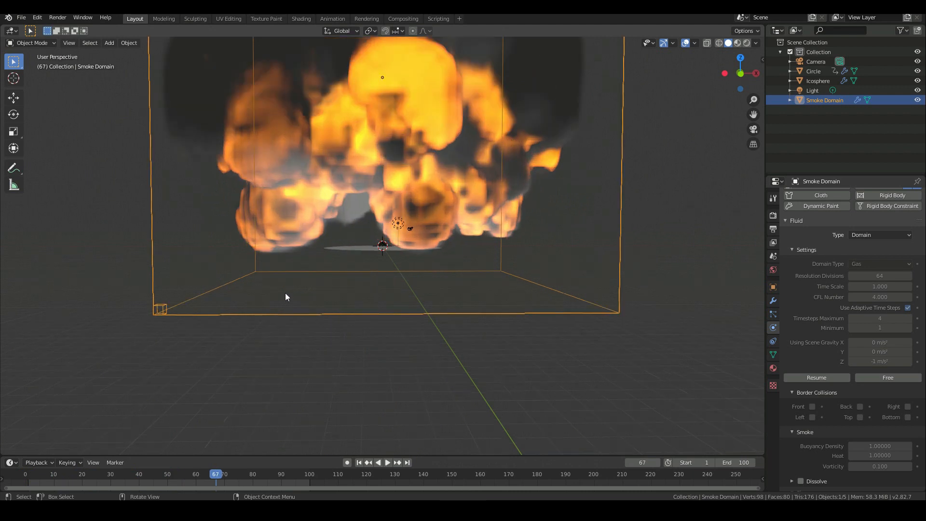
middle_click_drag(285, 294, 352, 264)
- Change the disc's flow behavior to Inflow
left_click(372, 253)
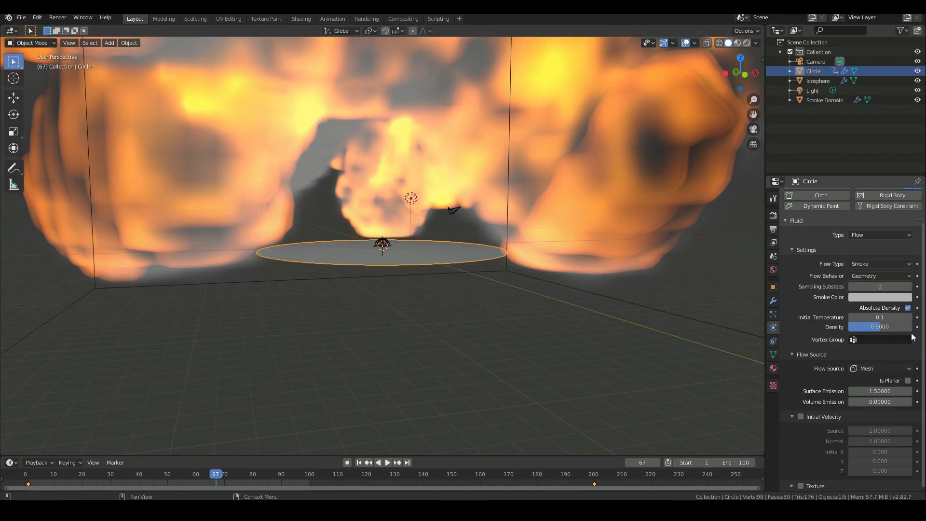
middle_click_drag(367, 242, 375, 242)
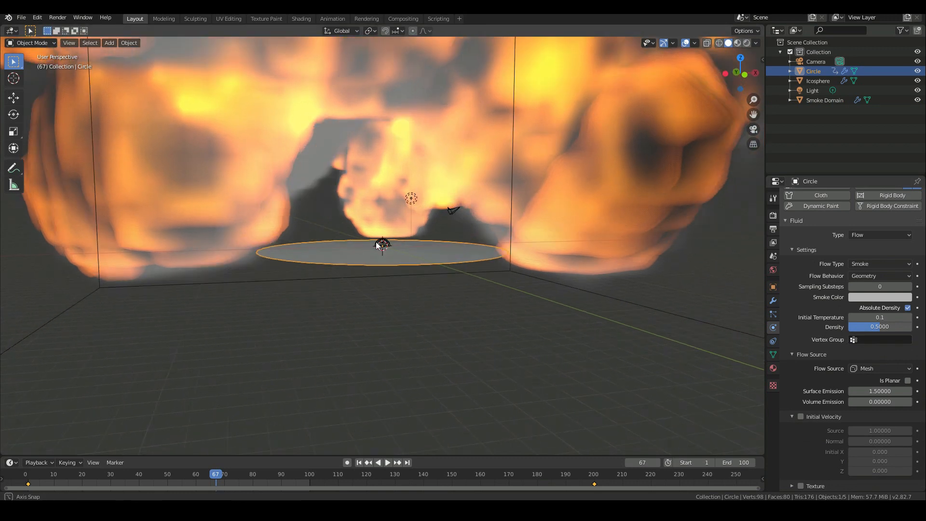
left_click(880, 275)
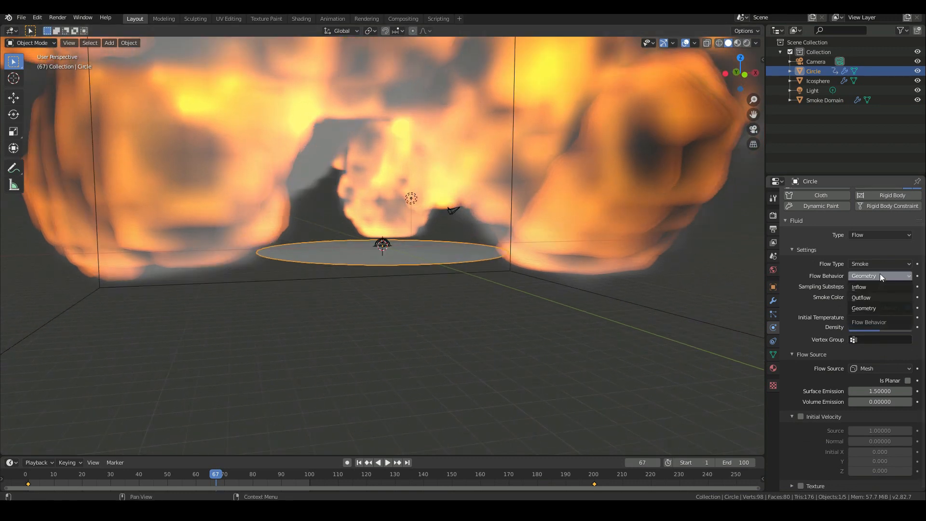
left_click(864, 287)
- Save the file again, free the domain's cached simulation and bake the data anew, stopping around frame 66
middle_click_drag(361, 317, 384, 321)
key("KP_1")
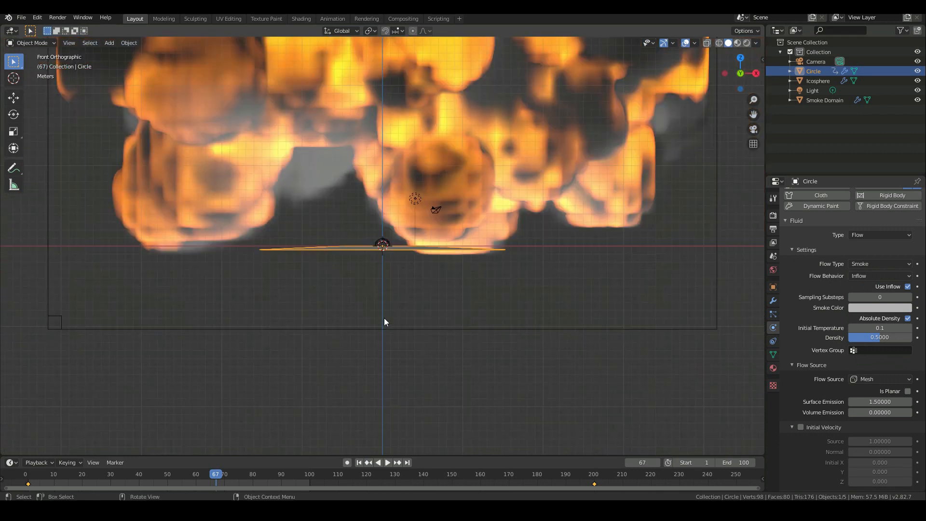
left_click(21, 18)
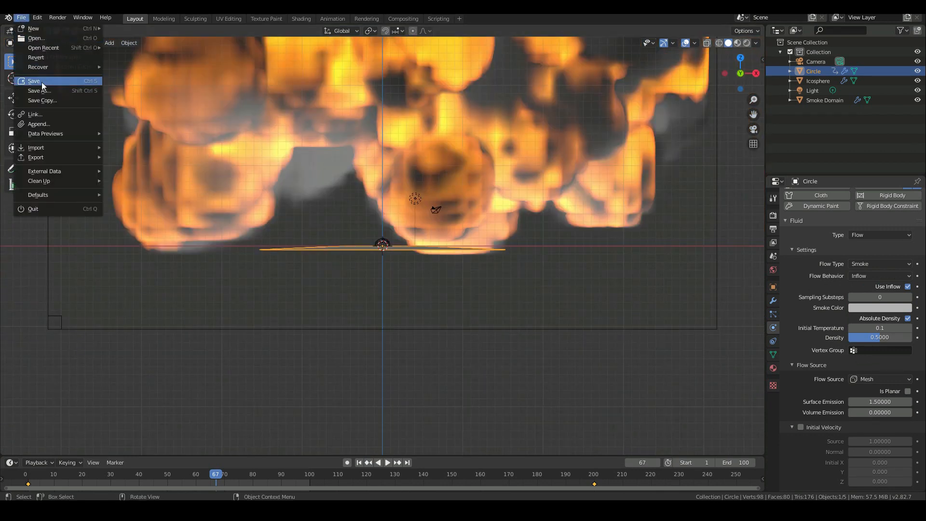
left_click(303, 330)
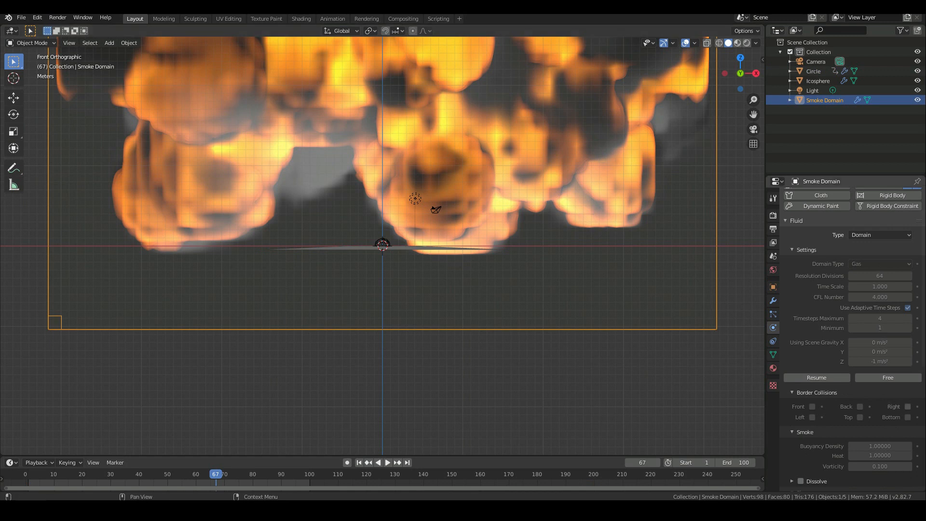
left_click(890, 378)
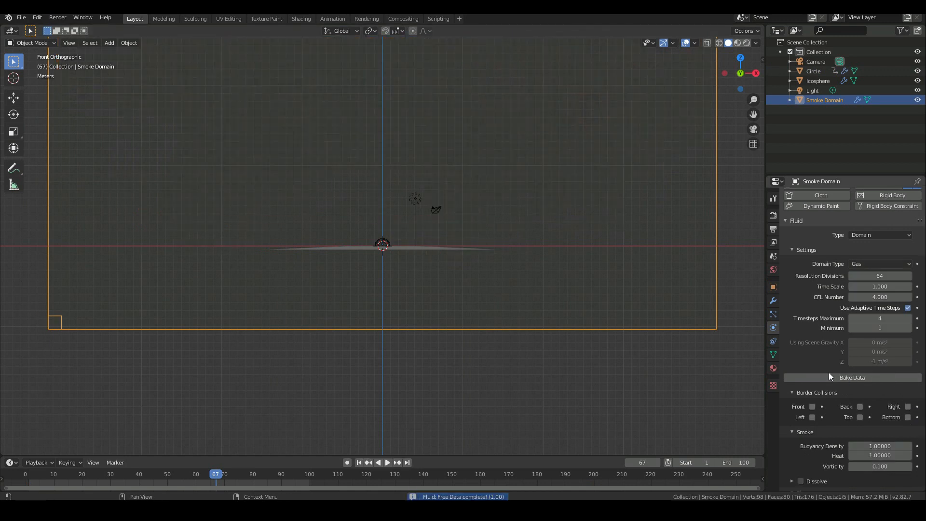
left_click(829, 373)
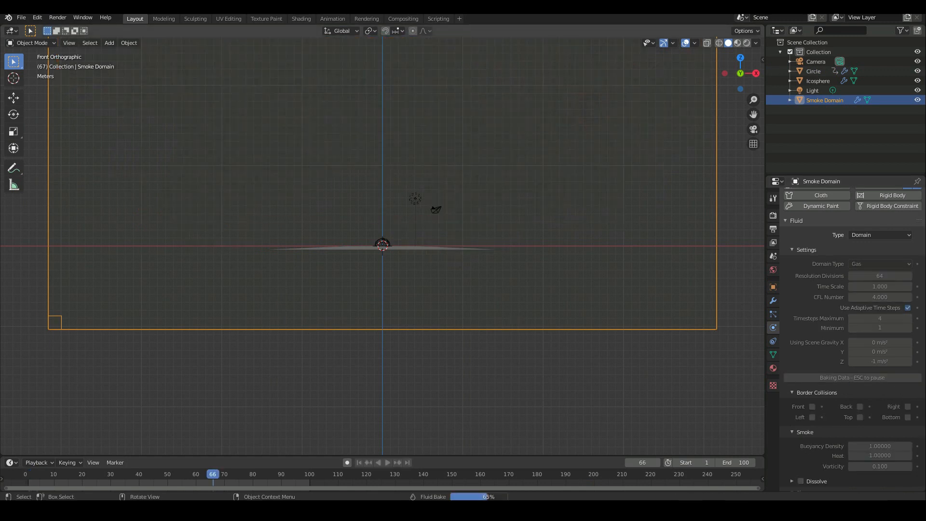
key("Escape")
- Play the new bake from the first frame in front view and stop at frame 89
scroll(472, 301, "down", 5)
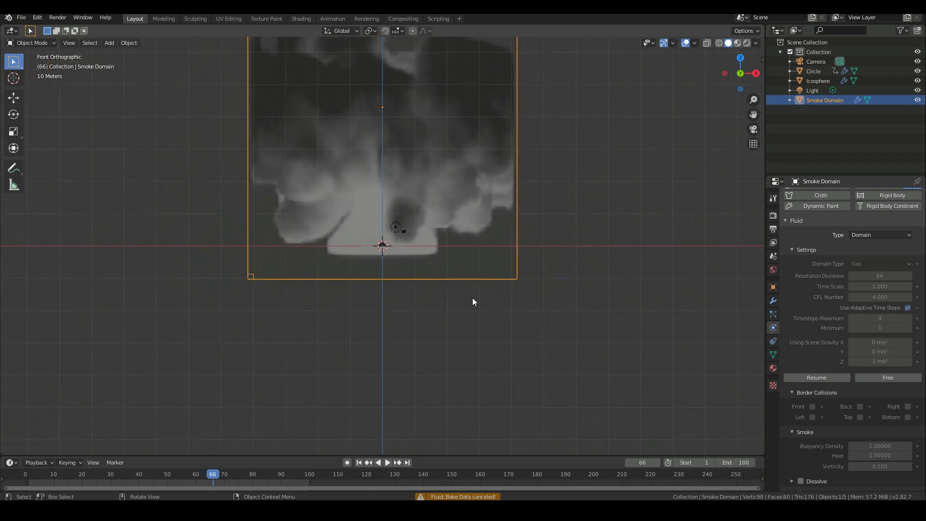
left_click(360, 462)
left_click(386, 463)
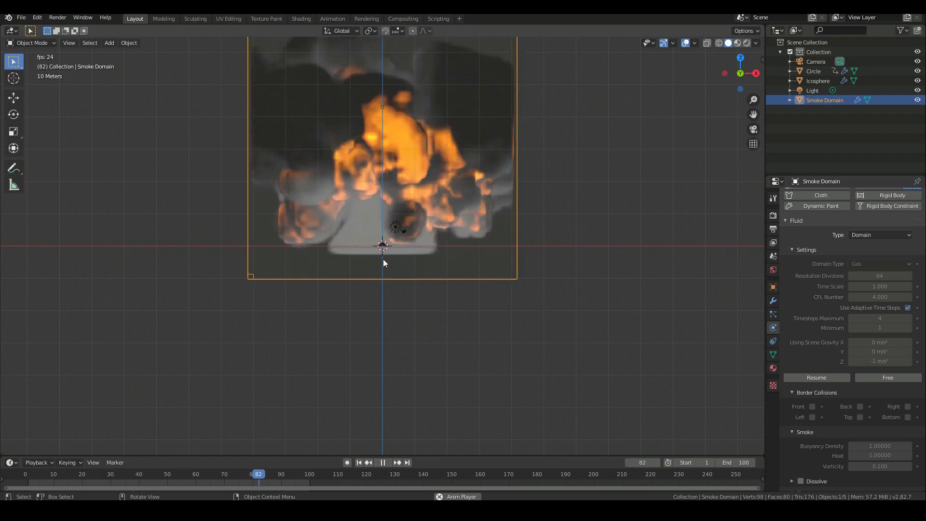
key("space")
- Examine the smoke rising from the disc at frame 89 from an angle and in front view
middle_click_drag(383, 259, 417, 277)
scroll(367, 265, "down", 3)
scroll(338, 299, "down", 1)
middle_click_drag(339, 299, 381, 256)
key("KP_1")
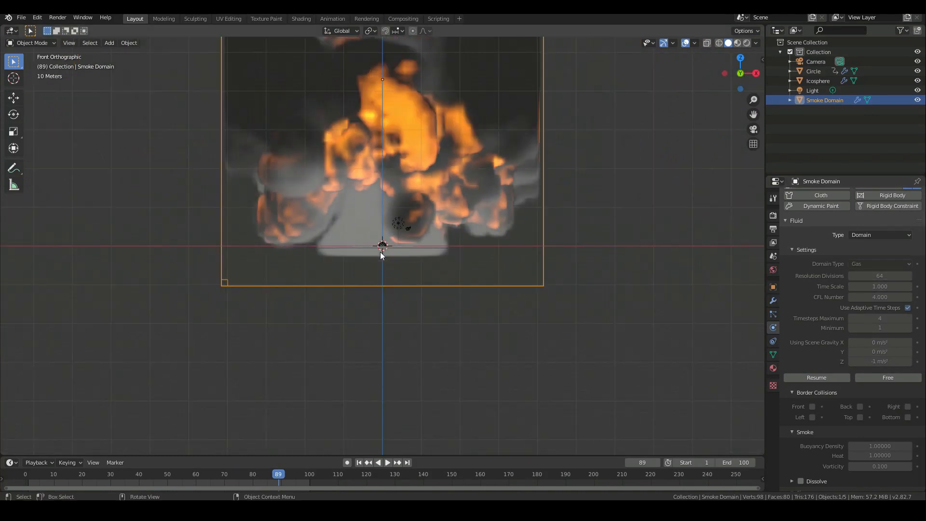
scroll(380, 252, "up", 2)
scroll(380, 252, "down", 3)
scroll(338, 249, "up", 2)
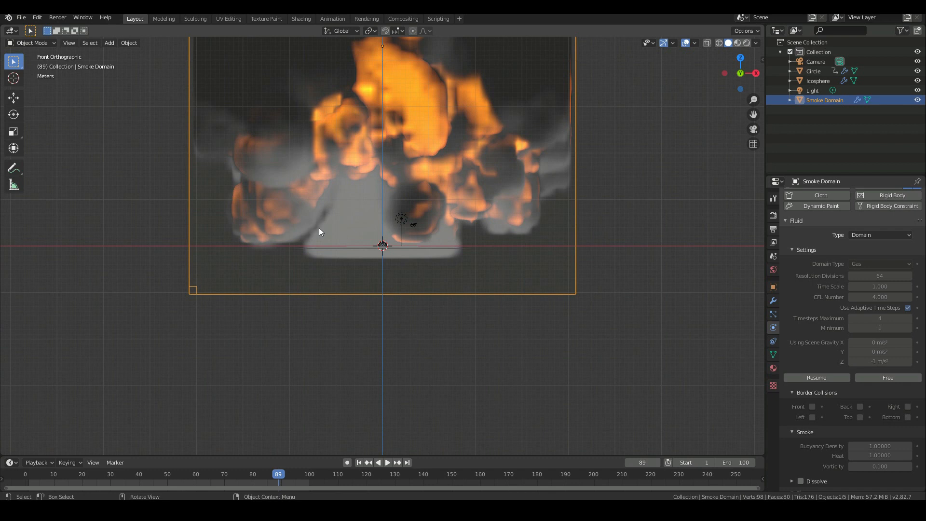
scroll(443, 234, "down", 3)
scroll(404, 207, "down", 2)
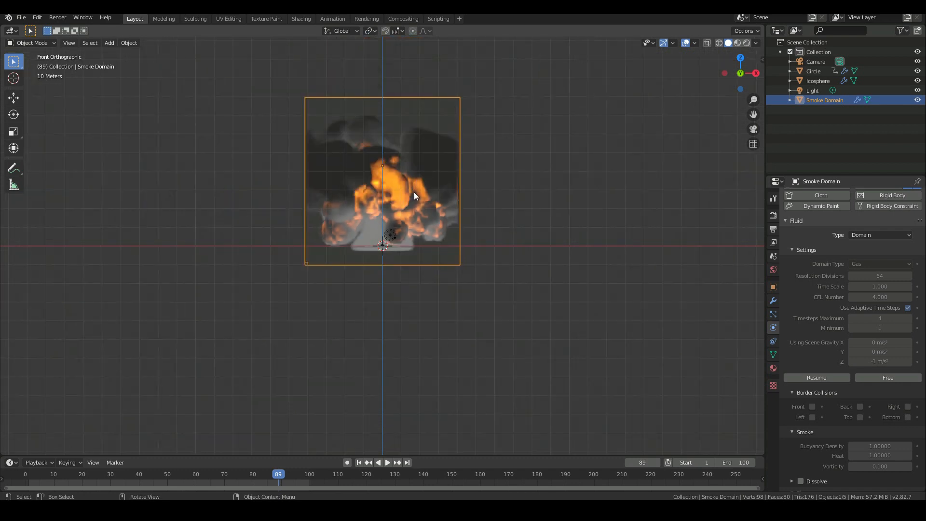
- Replay the simulation from the first frame to frame 54, inspect the explosion's base in front view, and select the ico sphere emitter
left_click(357, 465)
scroll(369, 313, "up", 8)
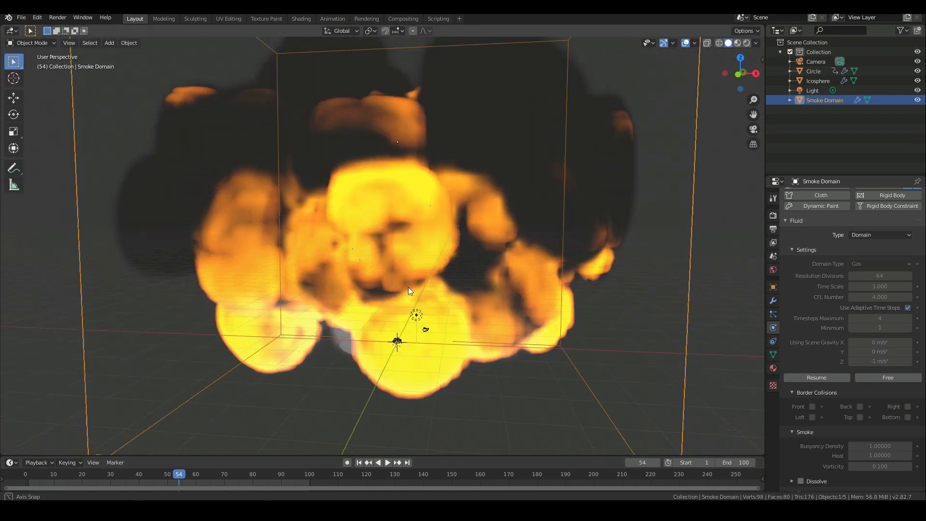
middle_click_drag(408, 287, 415, 286, "alt")
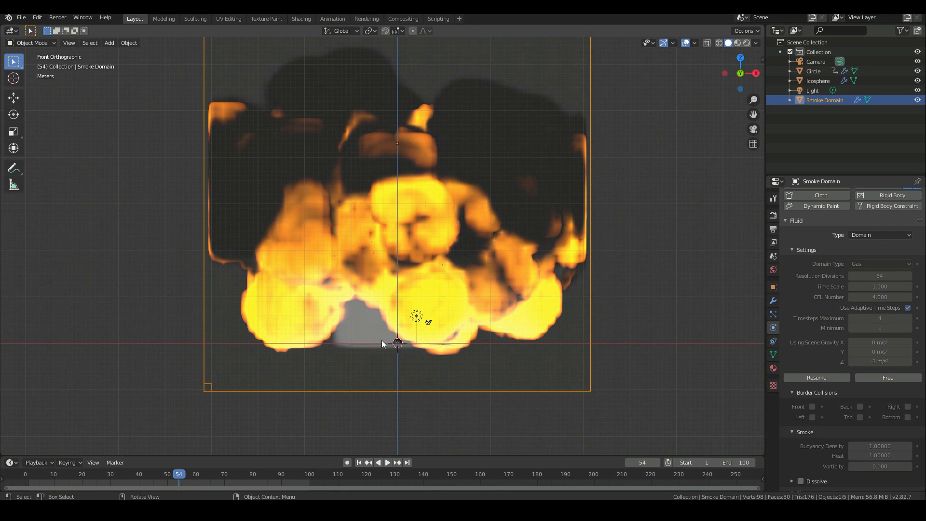
scroll(381, 340, "up", 1)
middle_click_drag(422, 315, 421, 254, "shift")
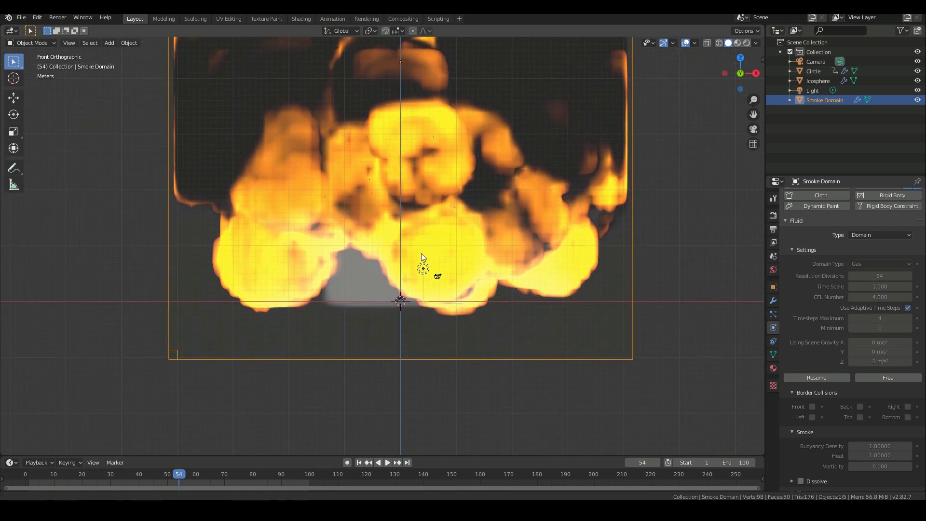
scroll(409, 301, "up", 2)
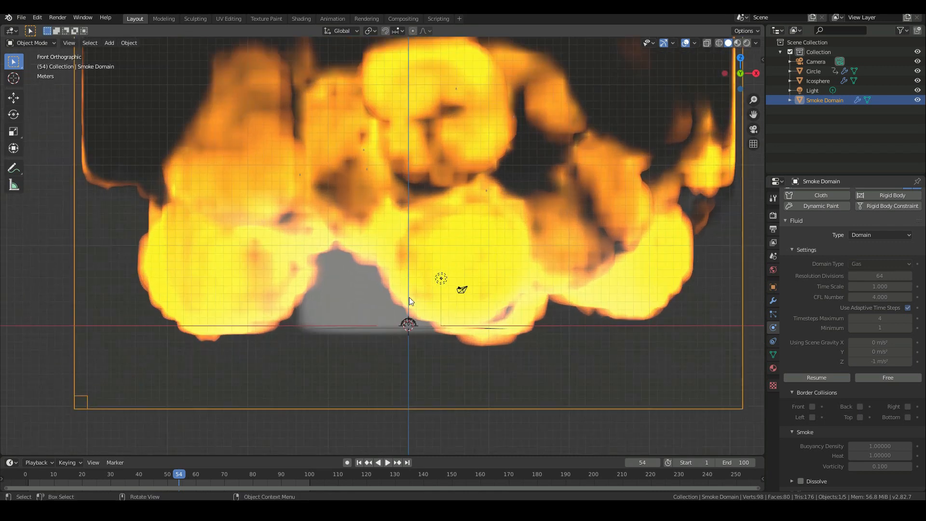
left_click(409, 324)
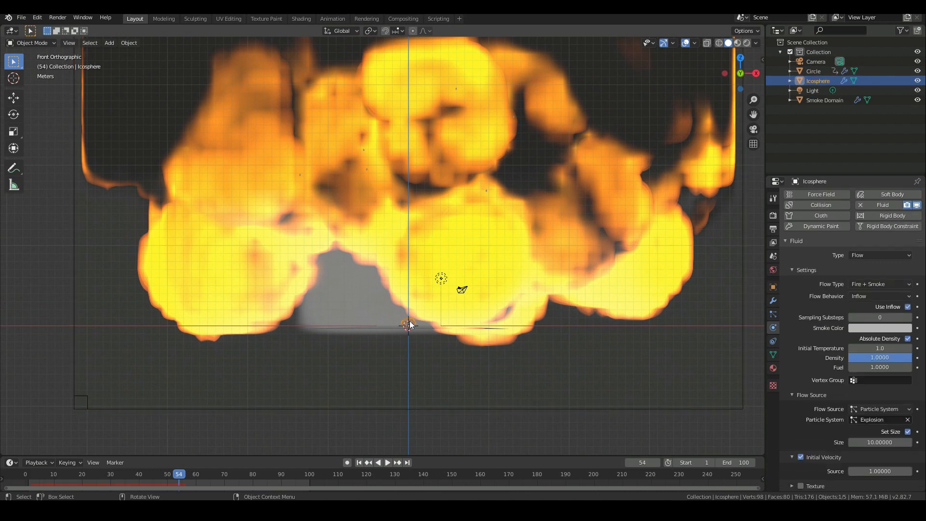
- Toggle the smoke domain's visibility off and back on, and free its baked data
scroll(442, 254, "down", 3)
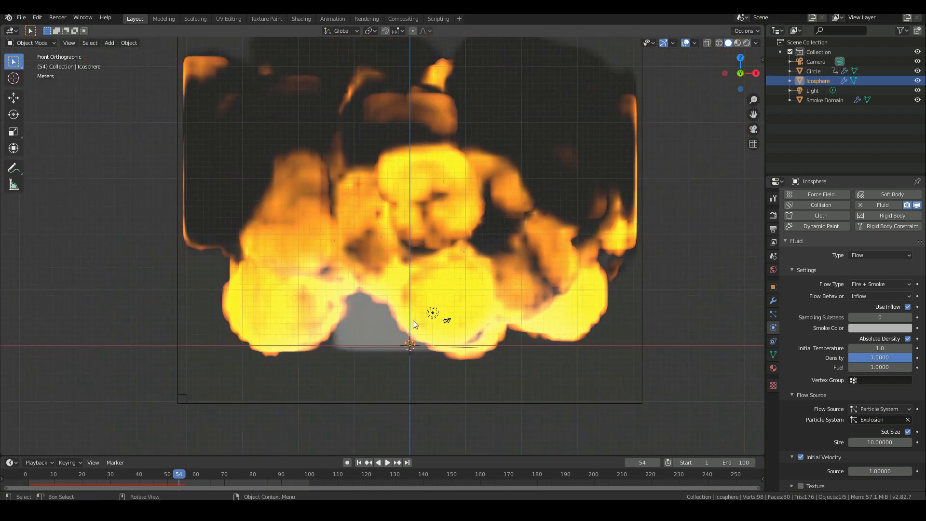
left_click(918, 100)
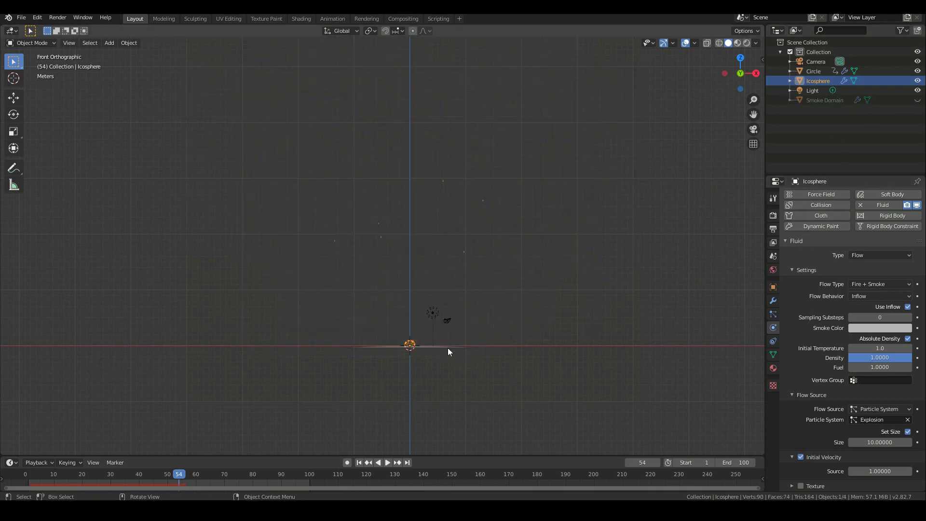
left_click(918, 100)
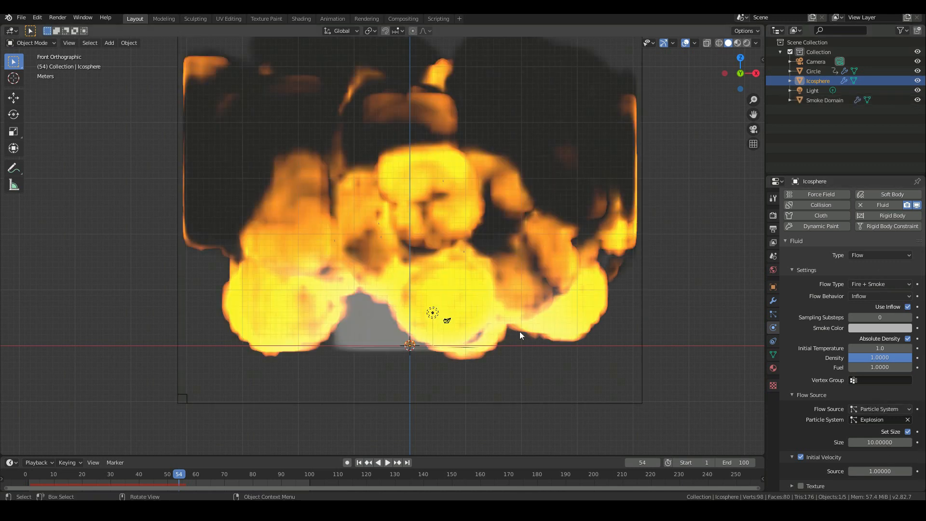
left_click(608, 403)
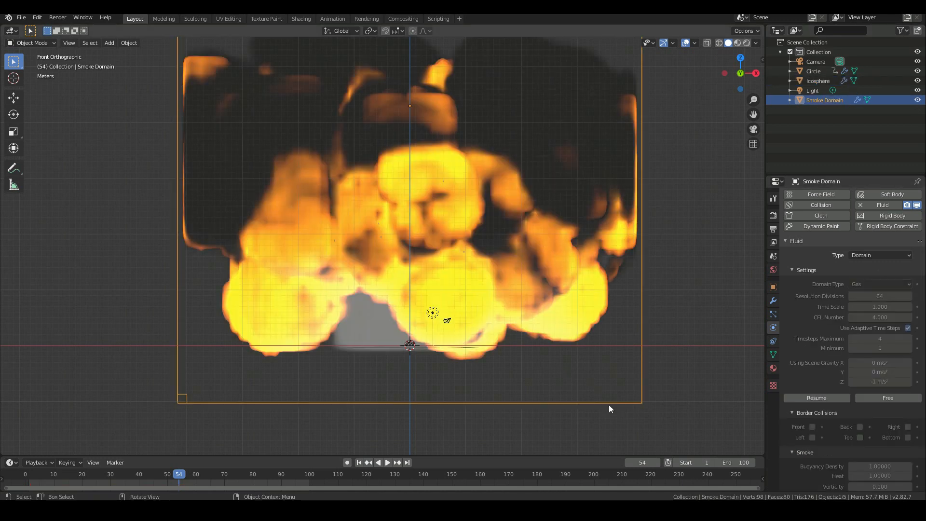
left_click(890, 399)
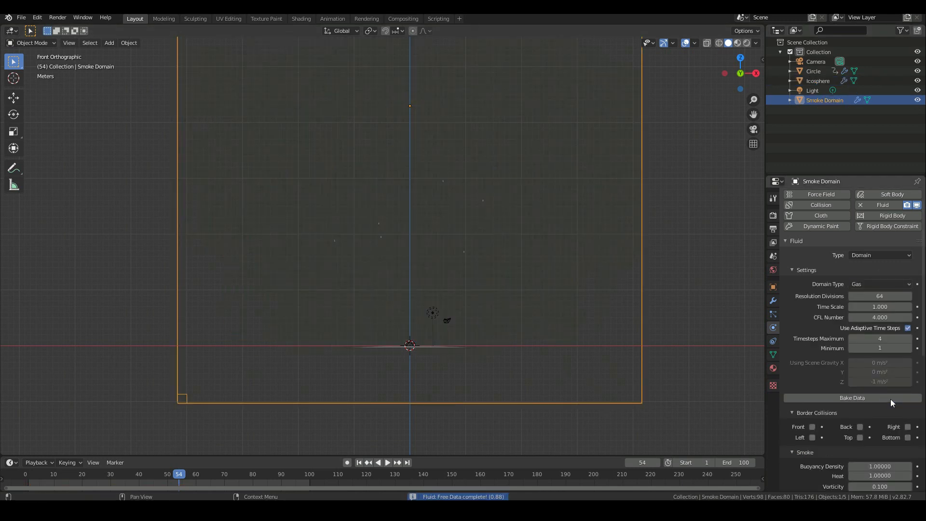
- Duplicate the half ico sphere emitter straight up along the Z axis, roughly 20 m above the original
left_click(412, 347)
left_click(409, 346)
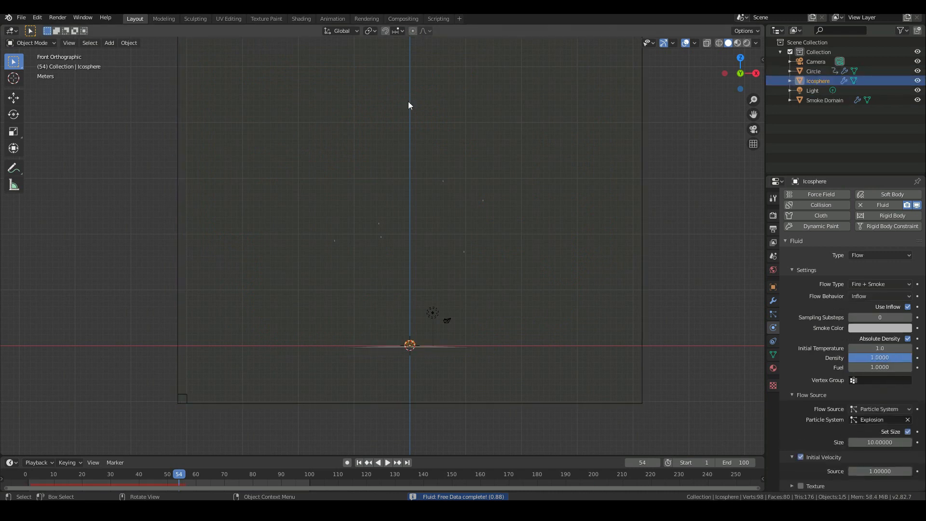
scroll(263, 120, "down", 4)
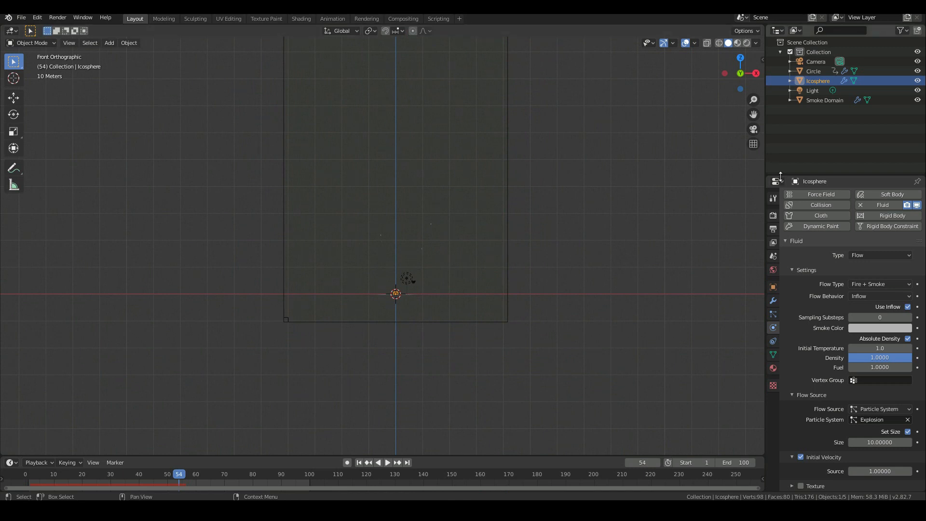
scroll(385, 289, "up", 4)
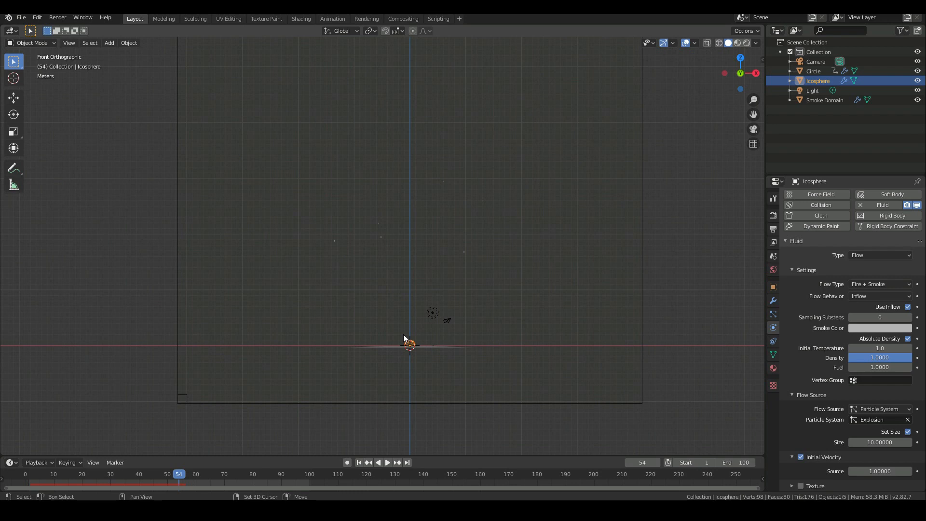
key("shift+d")
key("z")
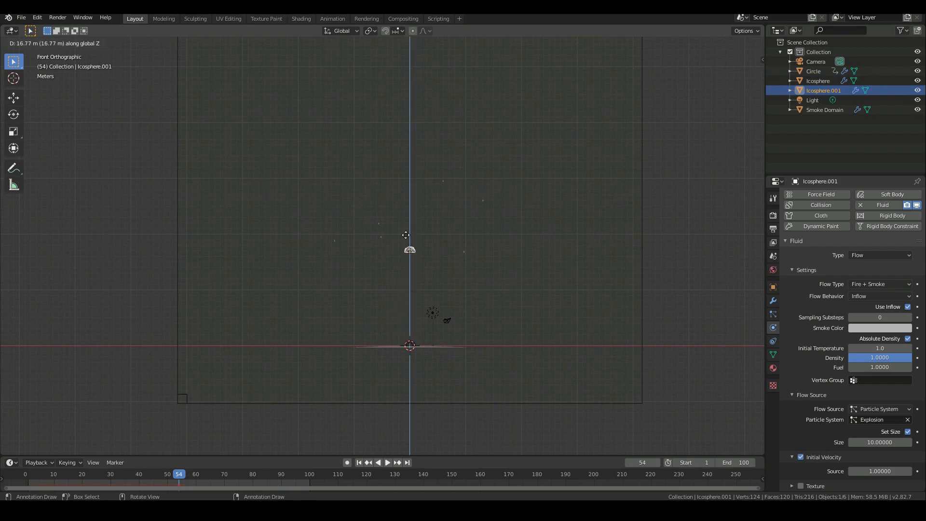
left_click(408, 219)
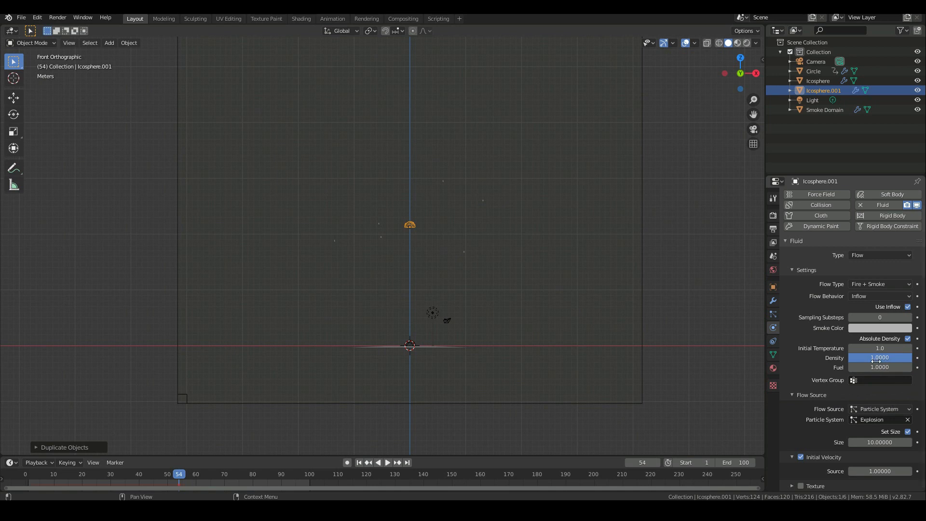
- Make the duplicated emitter's particle settings single-user and name its particle system Explosion.001
left_click(773, 314)
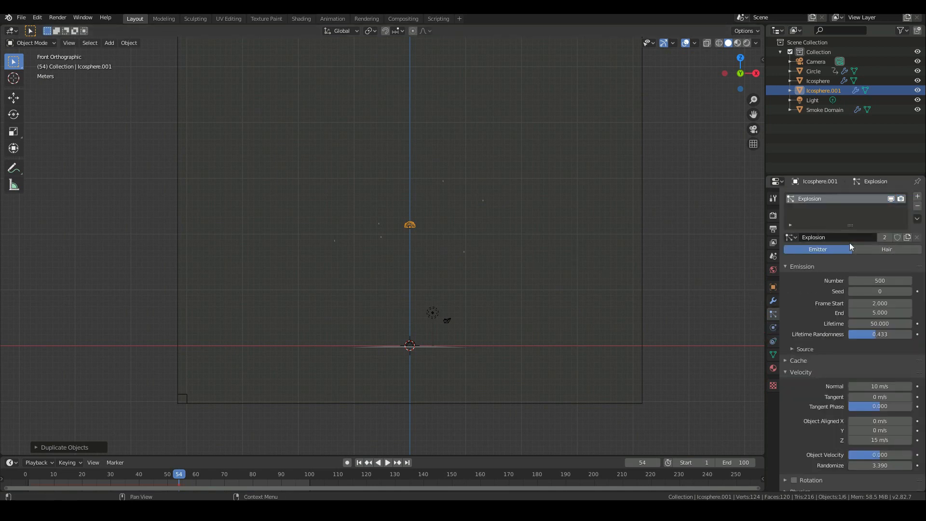
left_click(883, 237)
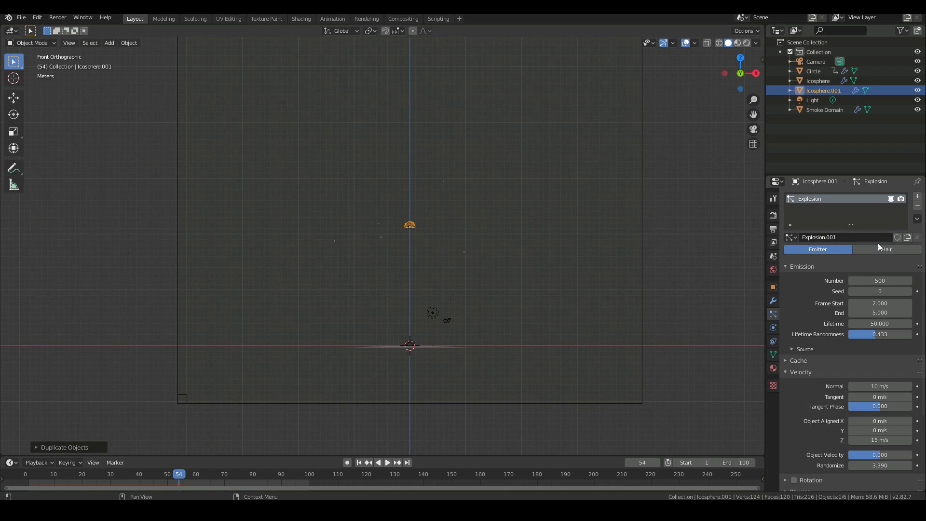
double_click(840, 200)
key("Return")
- Set the duplicate's particle number to 200 and its normal velocity to 30 m/s
left_click(868, 279)
type("200")
key("Return")
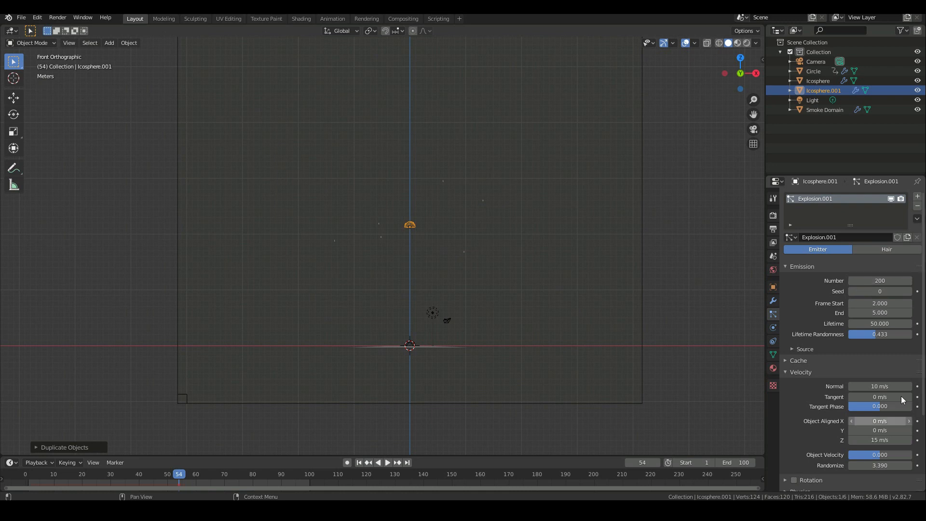
left_click(874, 385)
key("Return")
- Play and scrub the particle animation between frames 33 and 40 to compare the bursts of both emitters
scroll(545, 300, "down", 2)
key("space")
key("Escape")
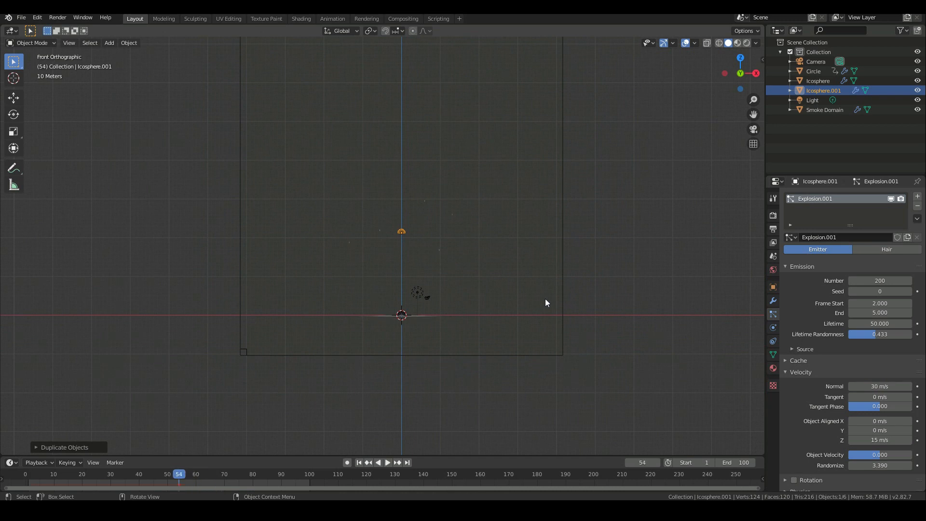
key("space")
left_click(141, 475)
left_click_drag(168, 470, 119, 476)
key("space")
scroll(383, 248, "up", 2)
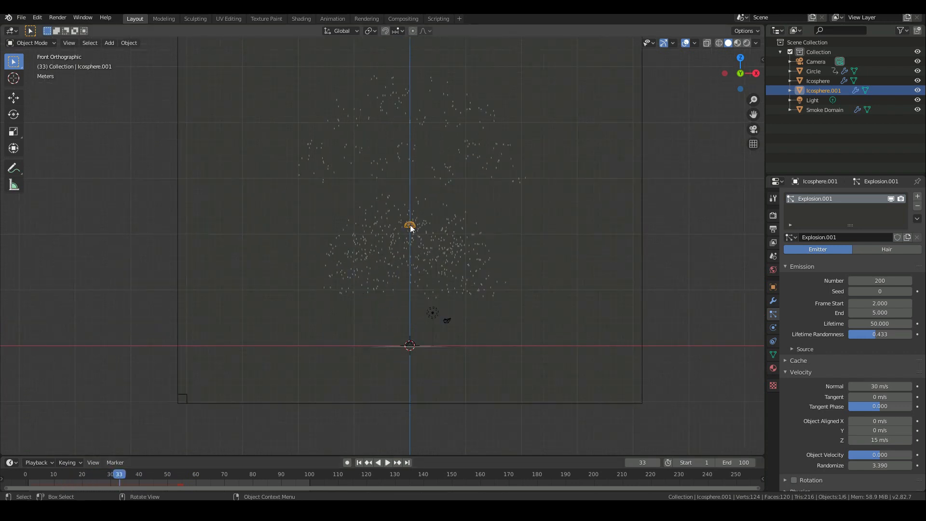
left_click_drag(119, 475, 139, 476)
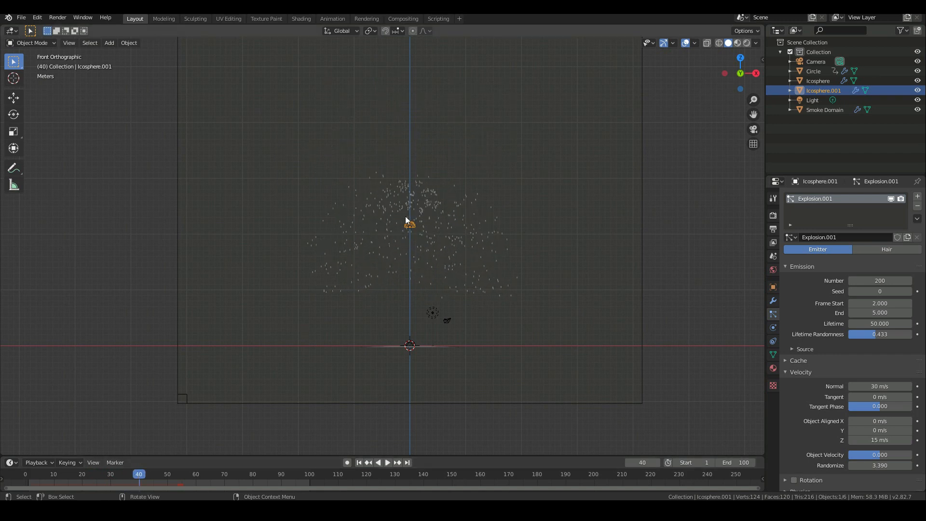
- Set the duplicate's particle emission to start at frame 40 and end at frame 45
left_click(876, 311)
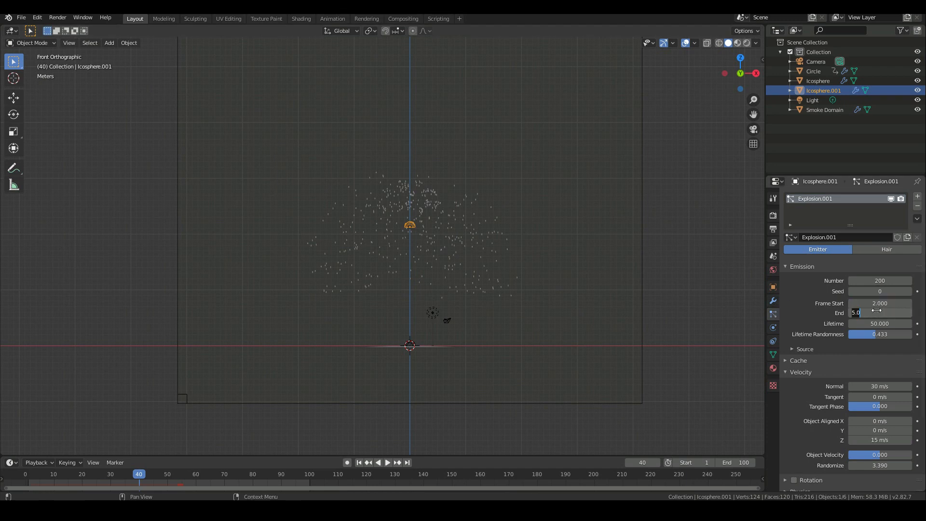
type("45")
key("Return")
left_click(877, 305)
type("14")
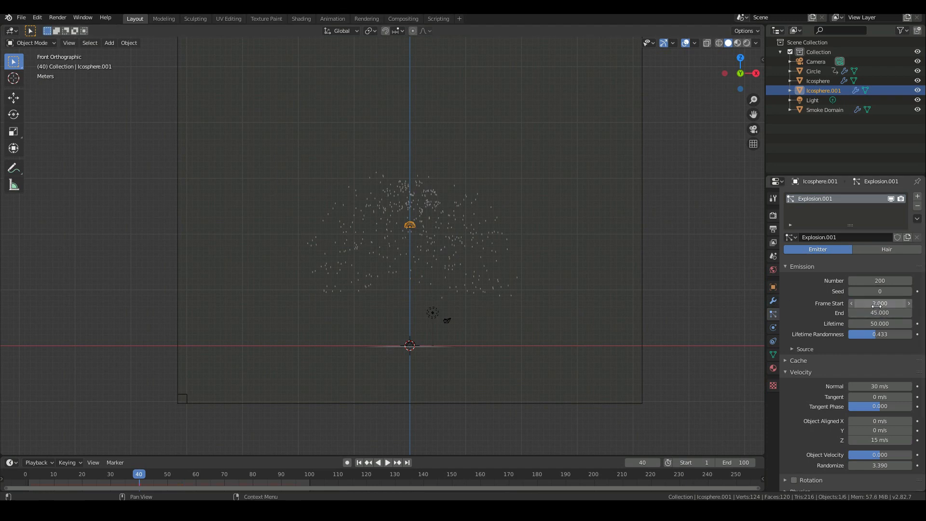
key("Return")
- Play the particle animation from the first frame and review the delayed burst and whole domain in front view
key("shift+Left")
left_click(387, 463)
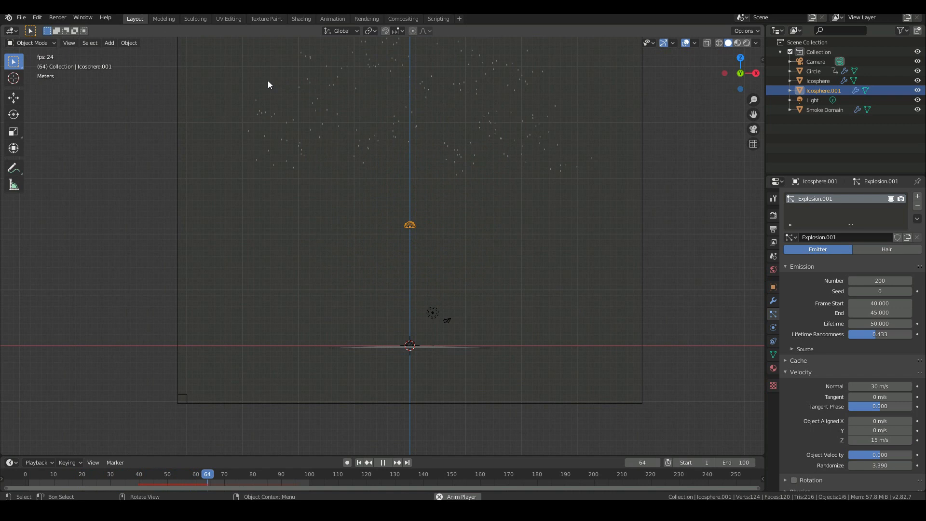
key("Escape")
key("KP_1")
scroll(461, 301, "down", 3)
scroll(435, 296, "down", 2)
scroll(434, 297, "up", 3)
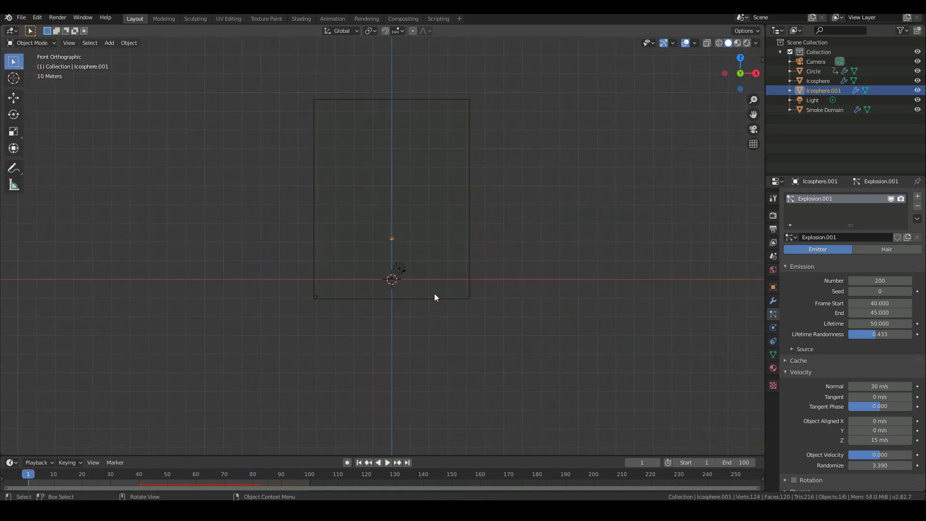
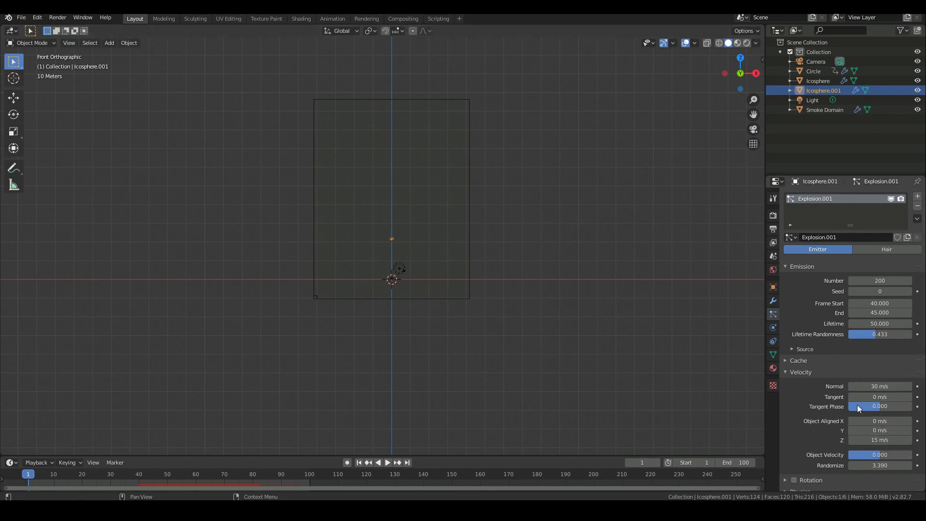
- Set the duplicate's flow source size to 6 and play the particles to check them against the domain's bounds
left_click(773, 328)
left_click(882, 442)
key("Return")
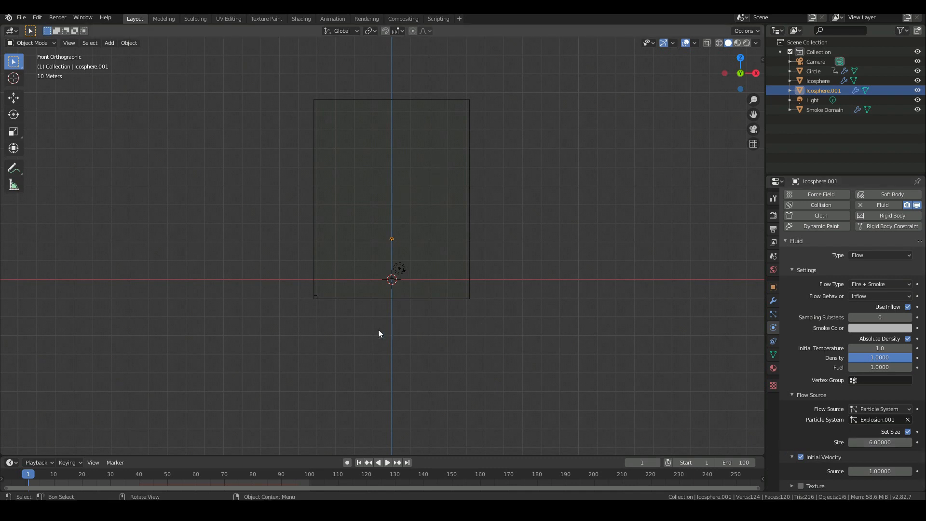
key("space")
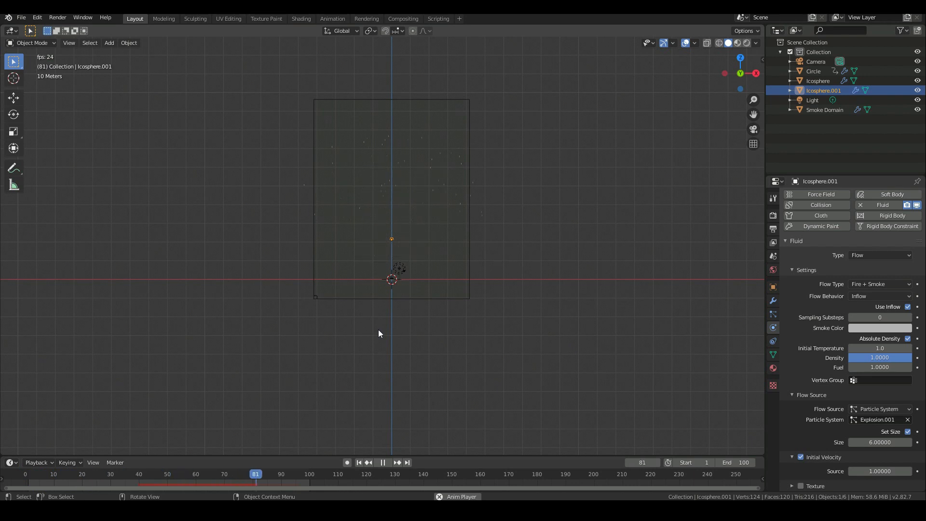
key("Escape")
- Scale the smoke domain up to about 1.5 times its size and raise it about 17 m along Z
left_click(459, 297)
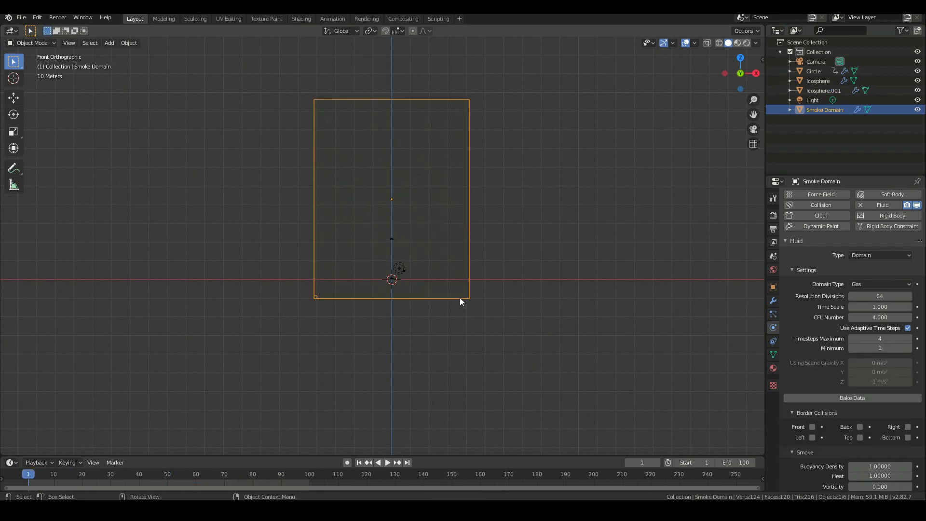
key("s")
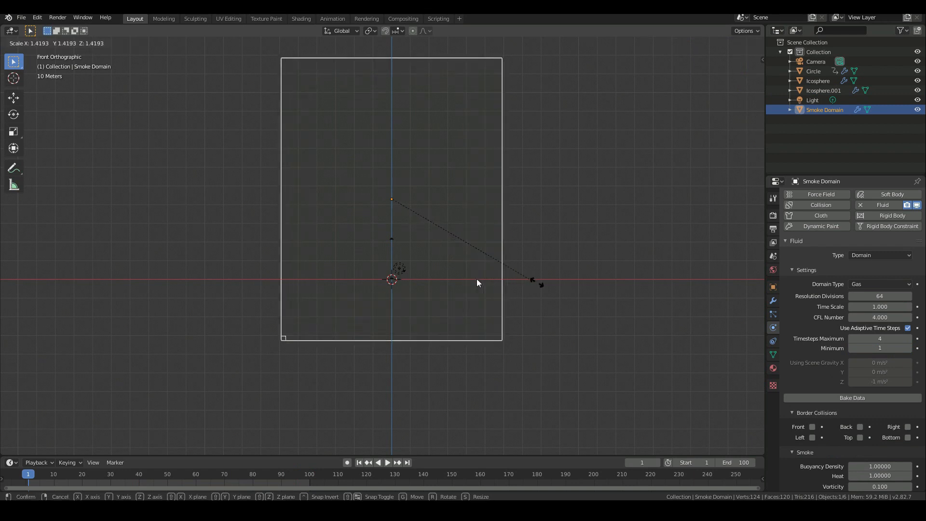
left_click(538, 282)
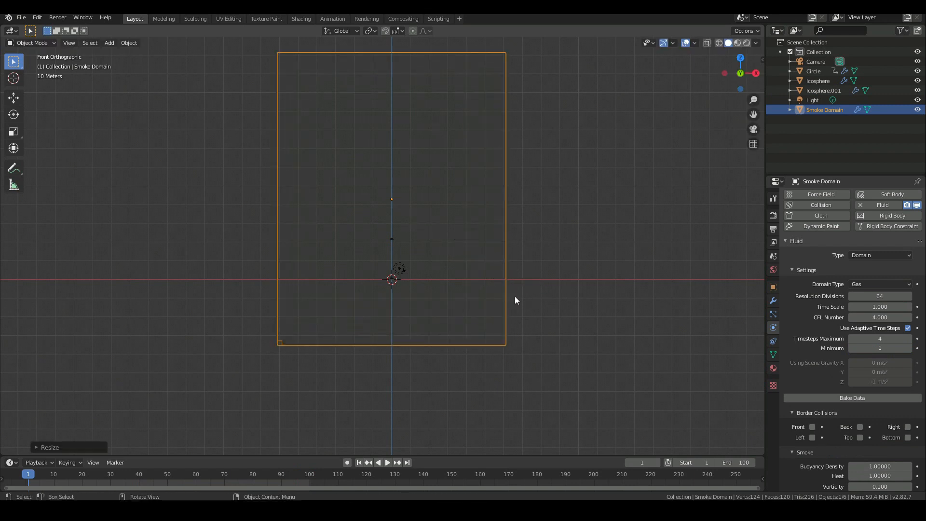
key("g")
key("z")
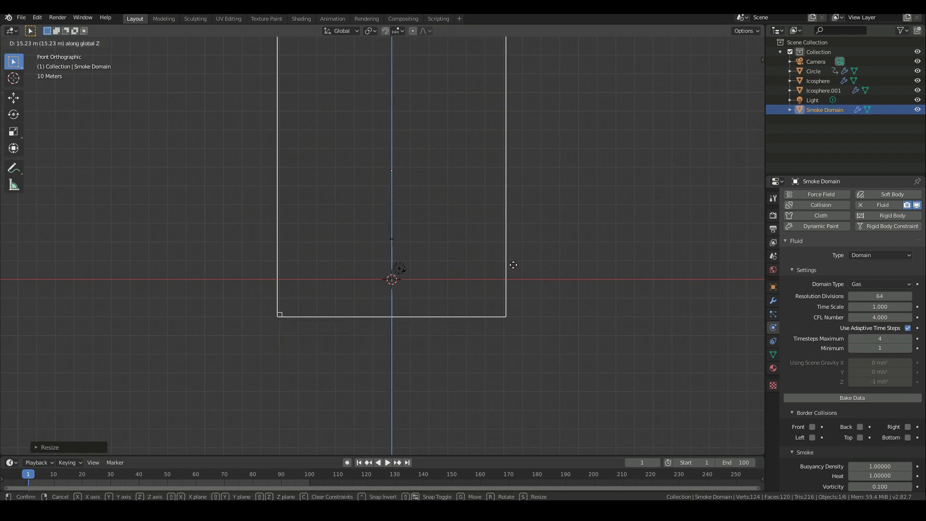
left_click(525, 275)
- Widen the smoke domain slightly along the X axis and then along the Y axis
key("s")
key("x")
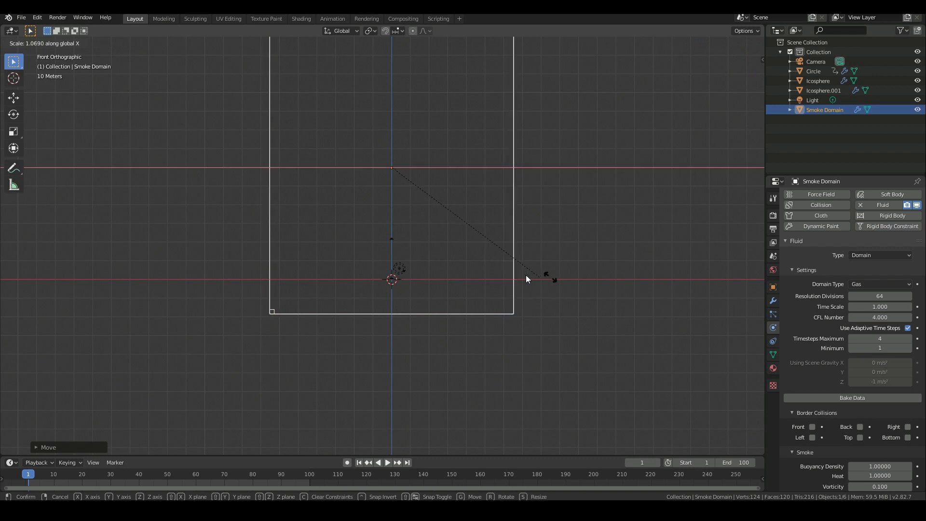
left_click(531, 273)
middle_click_drag(532, 274, 412, 278)
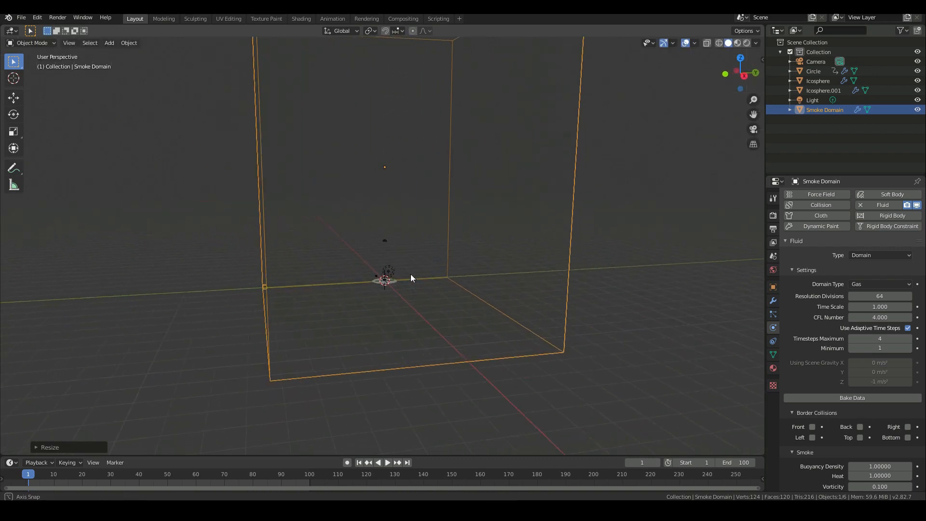
key("s")
key("y")
left_click(659, 301)
key("KP_1")
scroll(381, 274, "down", 4)
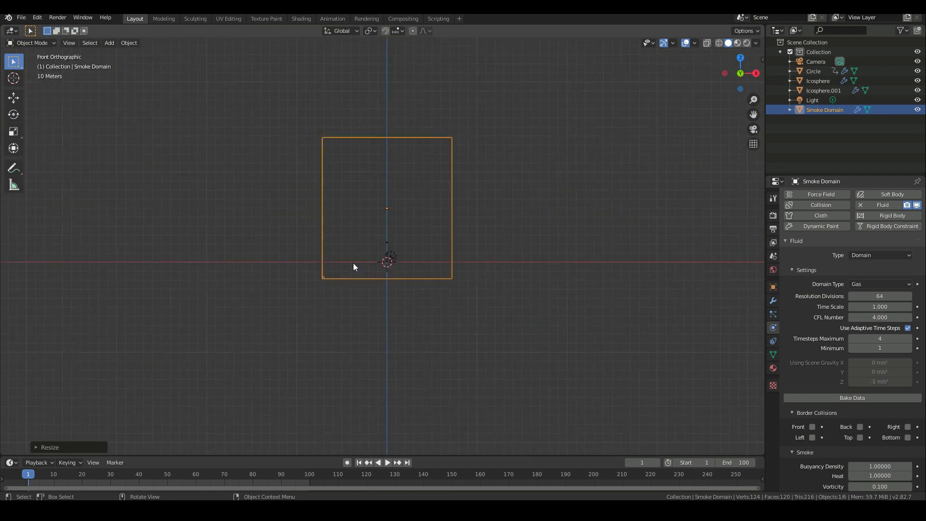
- Save the file with the second emitter and enlarged domain
left_click(21, 18)
left_click(39, 81)
middle_click_drag(534, 292, 491, 311)
scroll(903, 475, "down", 3)
scroll(892, 474, "down", 5)
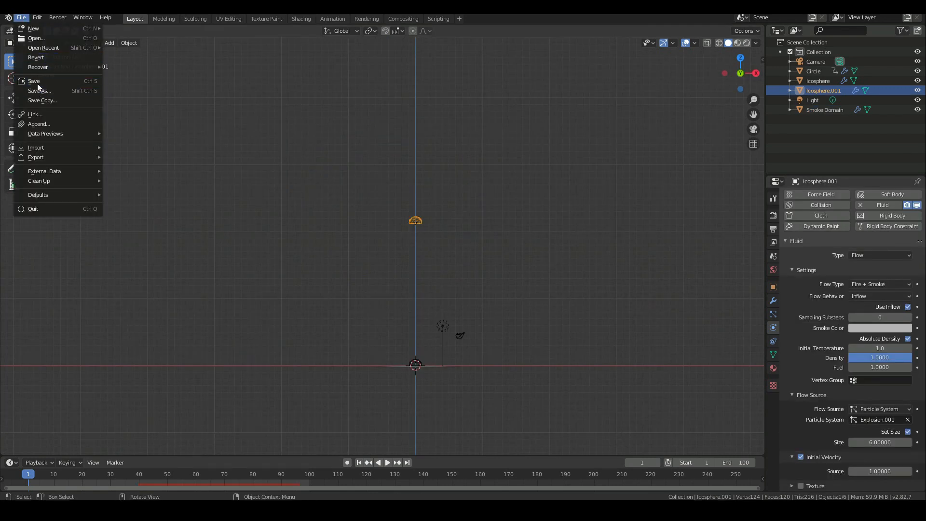
left_click(35, 85)
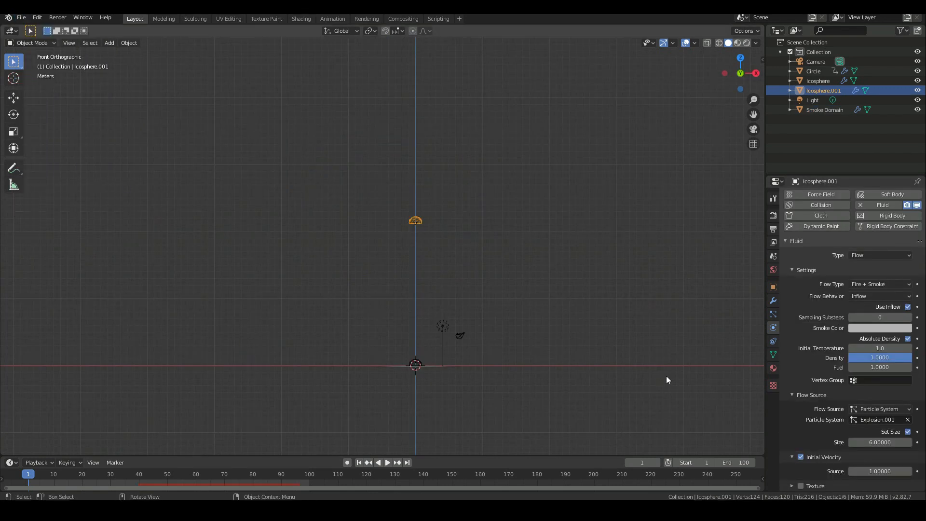
- Select the smoke domain and bake its simulation data with both explosion emitters
scroll(663, 367, "down", 4)
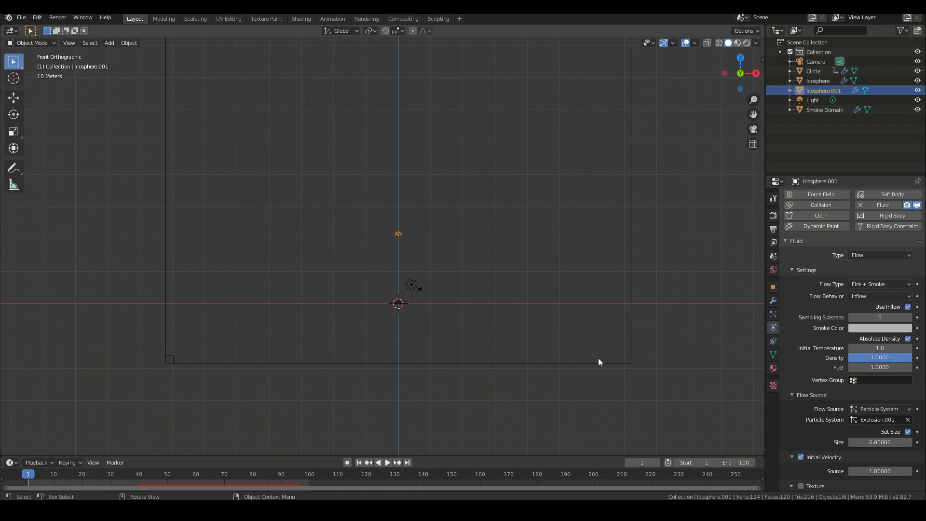
left_click(598, 362)
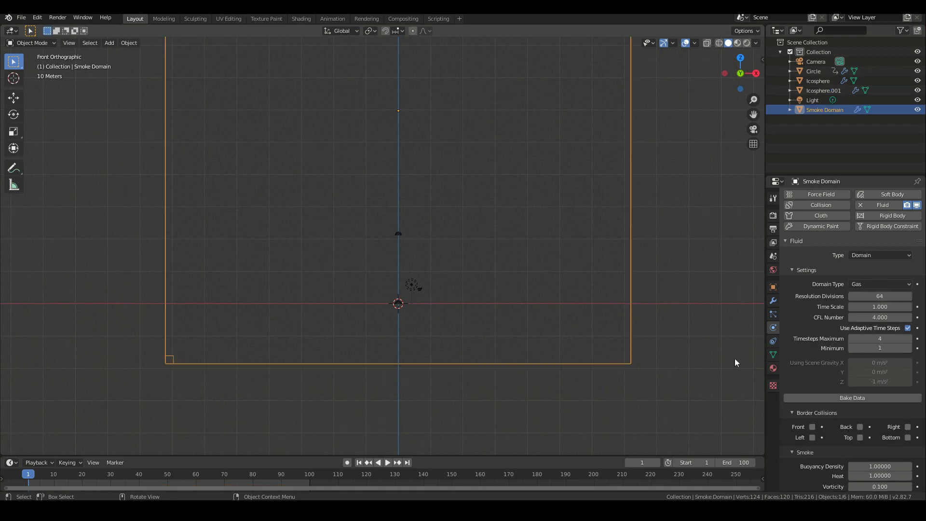
left_click(852, 397)
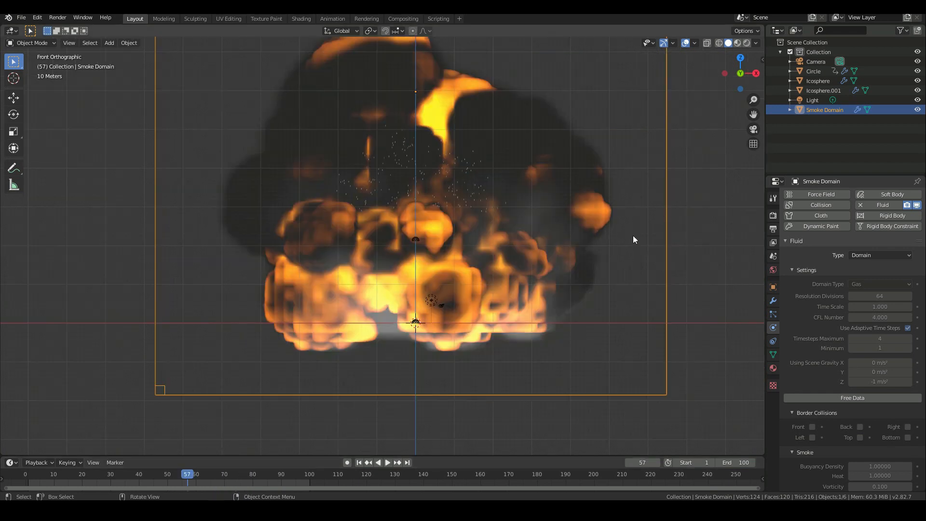
- Duplicate the half ico sphere emitter at ground level and raise the copy along Z to just below the upper emitter
middle_click_drag(597, 252, 537, 318, "shift")
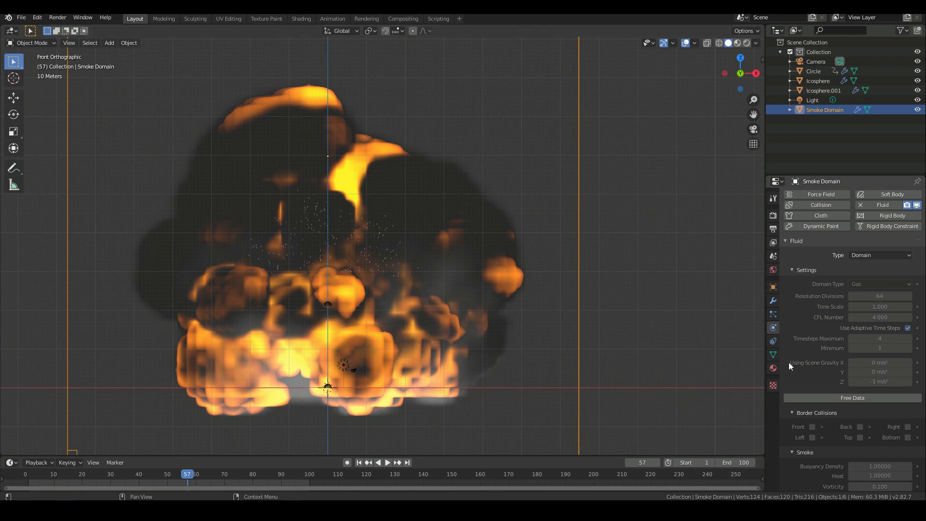
middle_click_drag(200, 376, 226, 373, "shift")
left_click(353, 386)
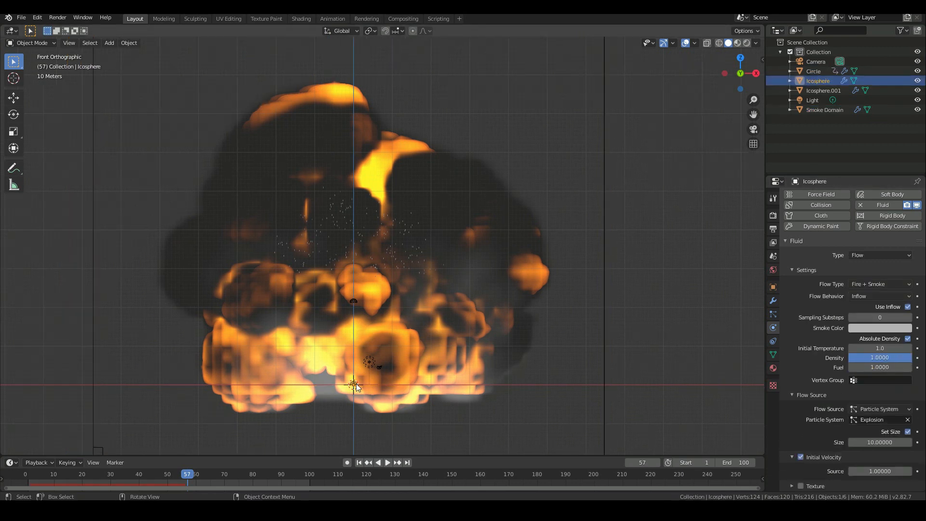
scroll(458, 331, "up", 3)
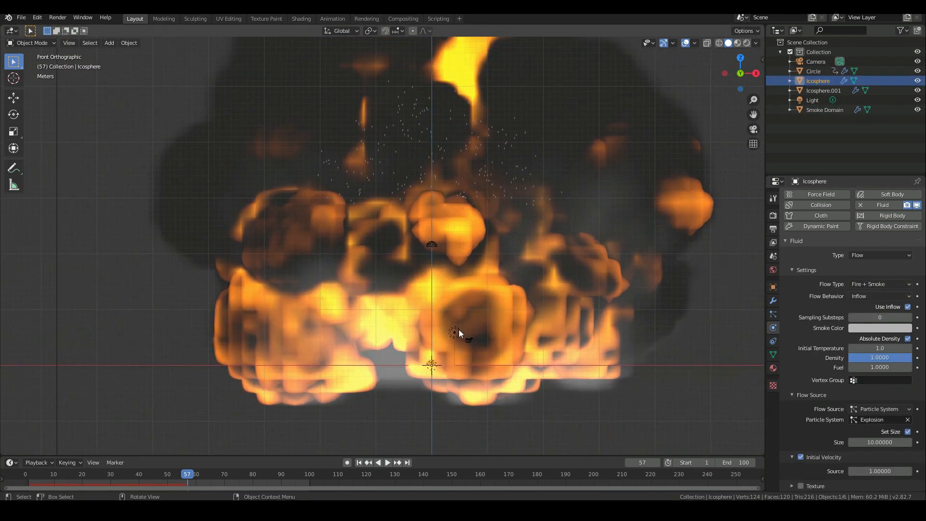
key("shift+d")
key("z")
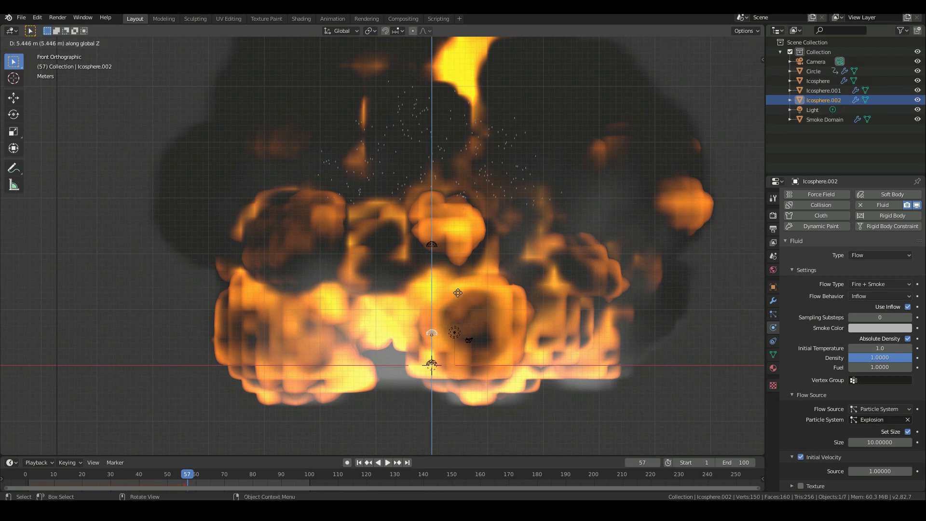
left_click(463, 269)
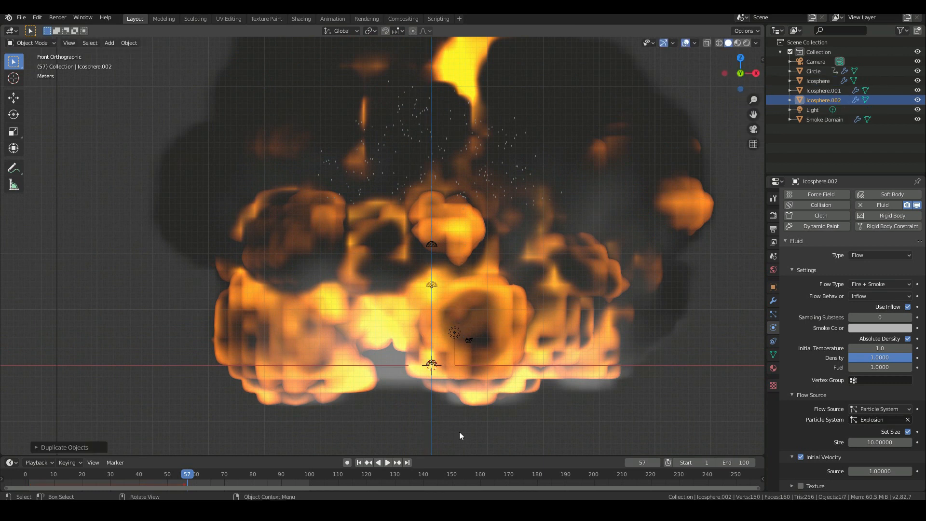
- Play the explosion simulation and scrub to frame 68 to judge the timing for the extra burst
left_click(82, 475)
key("space")
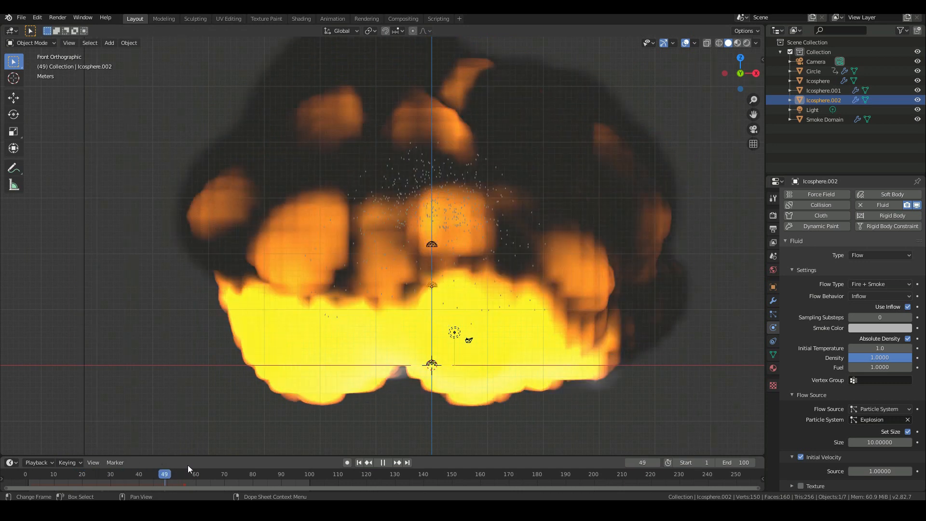
left_click_drag(226, 472, 216, 476)
key("space")
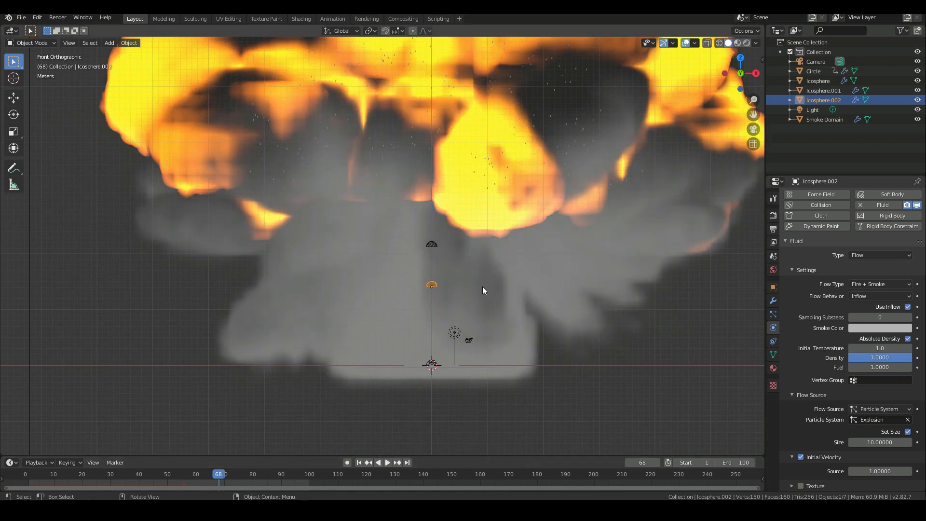
- Set the duplicated emitter's particle emission to start at frame 65 and end at 68, and hide the smoke domain
scroll(524, 279, "down", 3)
scroll(524, 279, "down", 2)
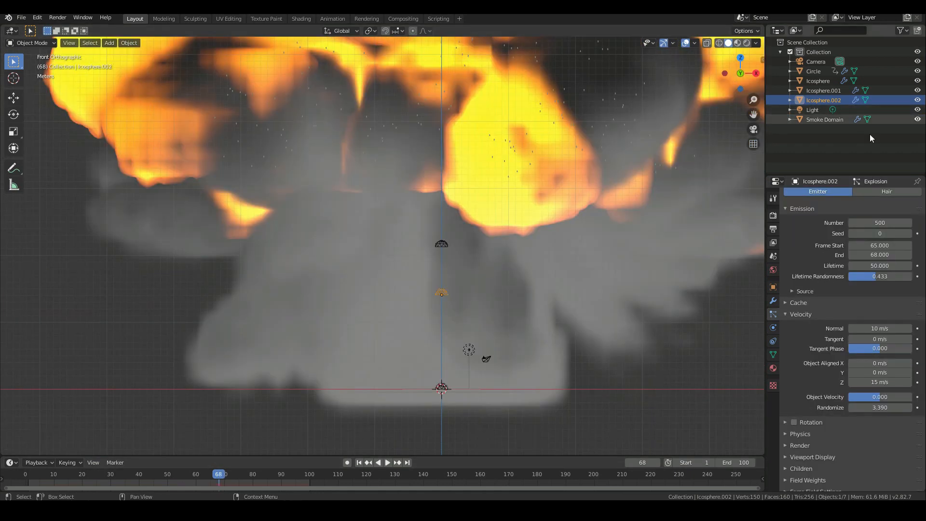
left_click(918, 120)
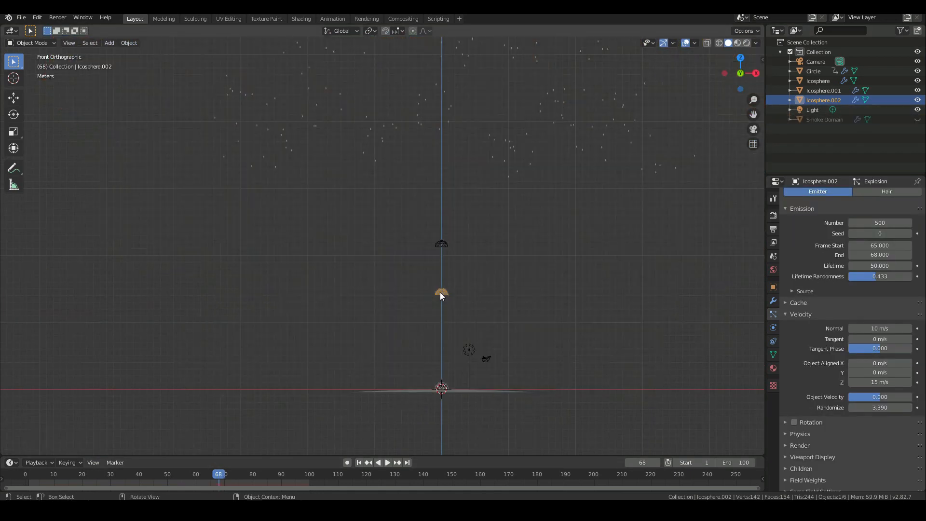
scroll(828, 303, "up", 3)
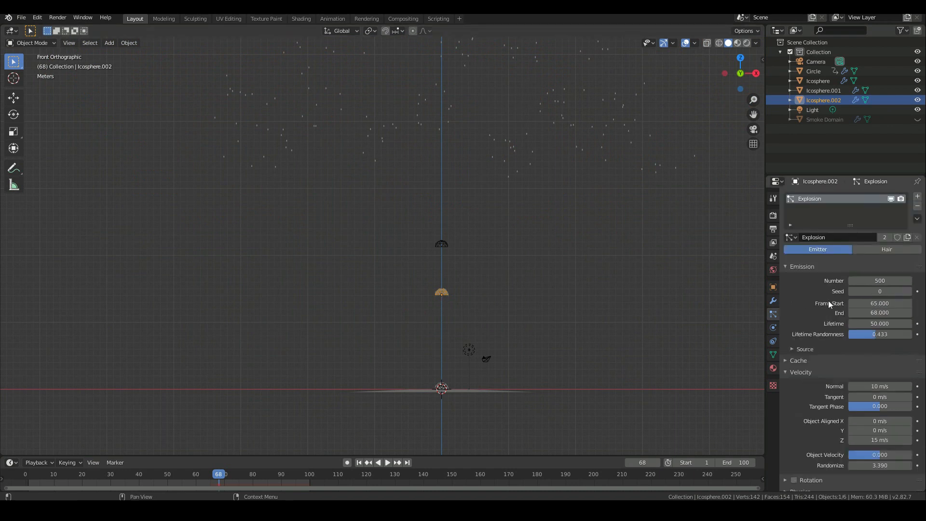
- Make the duplicate's particle settings single-user, rename its particle system Explosion.002, and preview the emission from frame 64
left_click(884, 237)
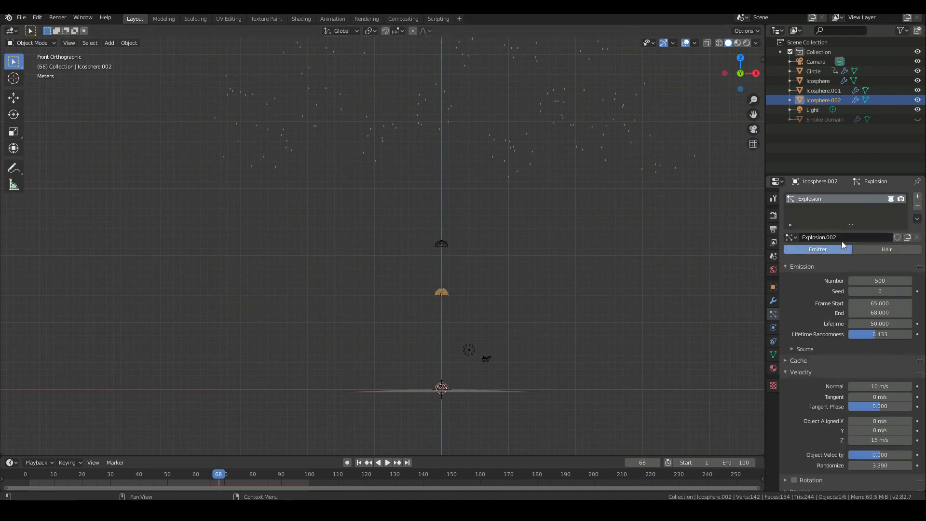
double_click(825, 198)
key("ctrl+a")
key("Return")
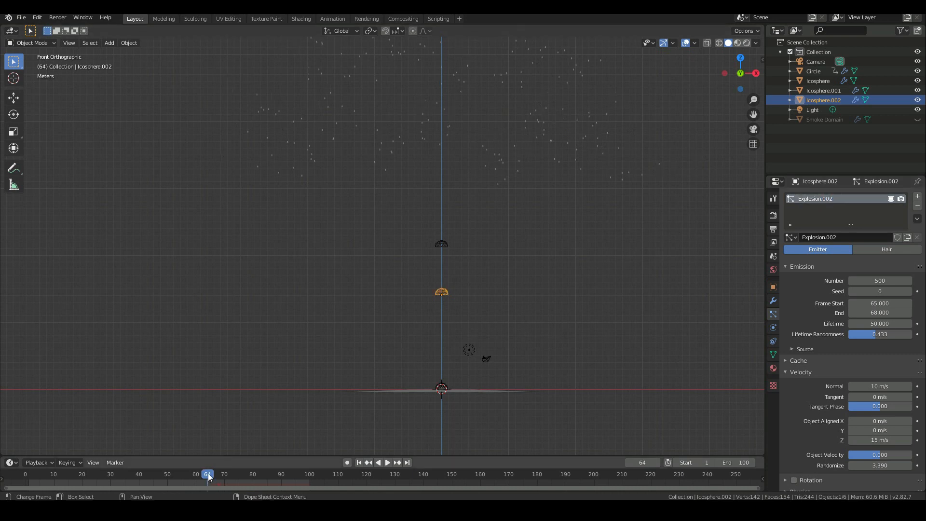
key("space")
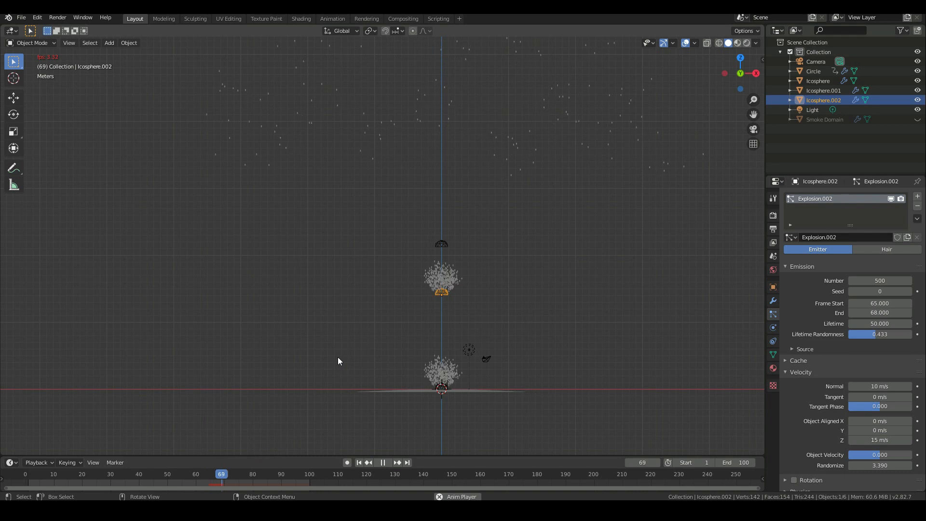
key("Escape")
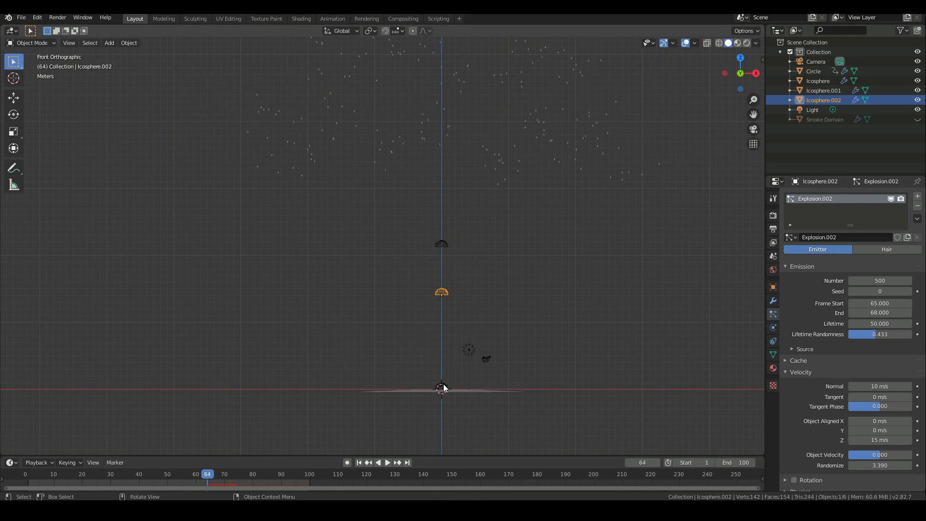
- Set the ground-level emitter's particle emission to start at frame 2 and end at frame 5
left_click(444, 389)
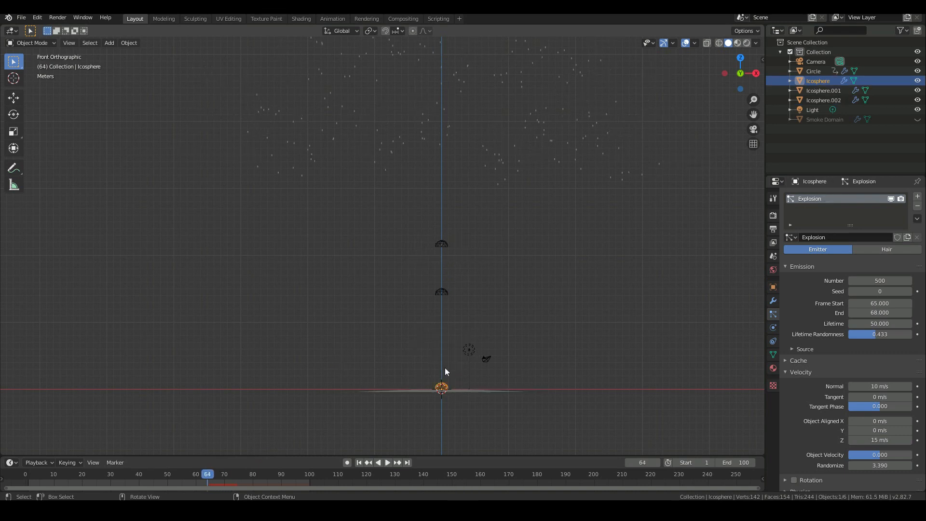
left_click(881, 303)
type("2")
key("Return")
left_click(880, 311)
type("5")
key("Return")
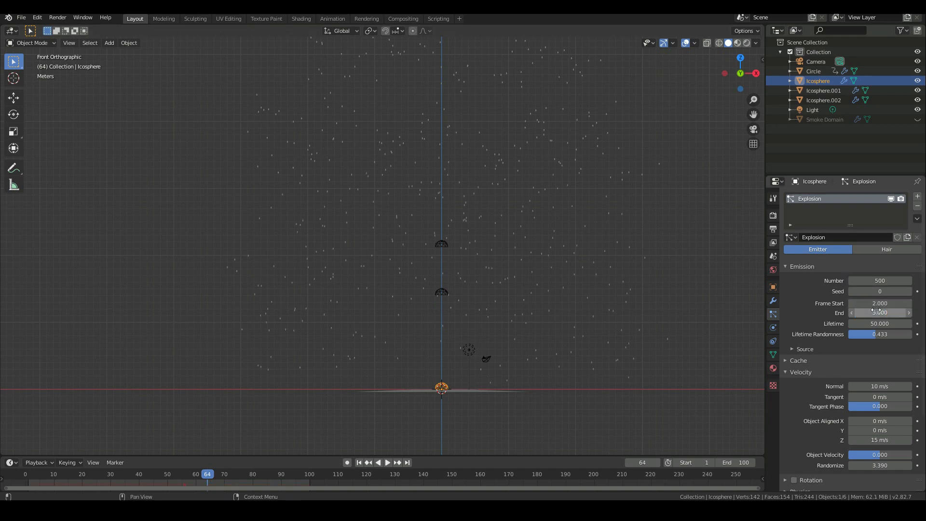
- Play the particle animation from the first frame and again from frame 61 to check the timing of each burst
left_click(359, 462)
left_click(386, 463)
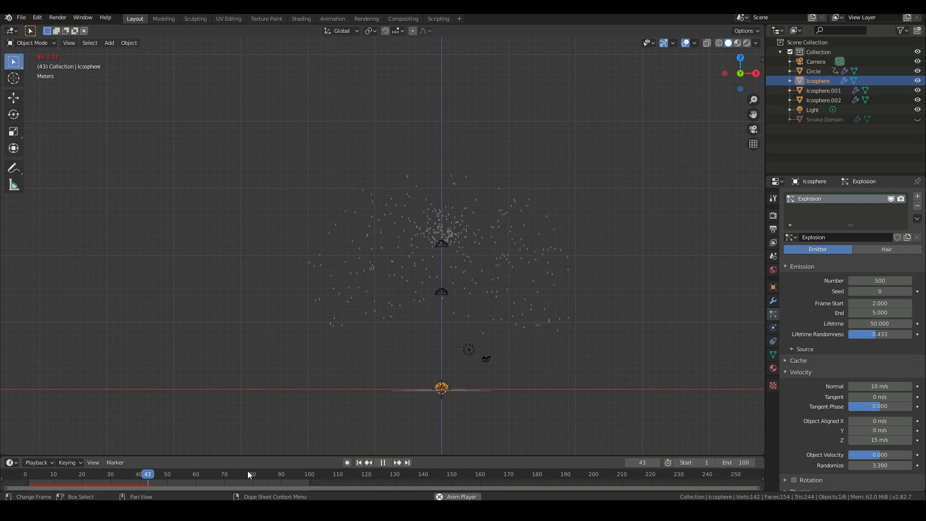
key("space")
left_click_drag(184, 474, 199, 474)
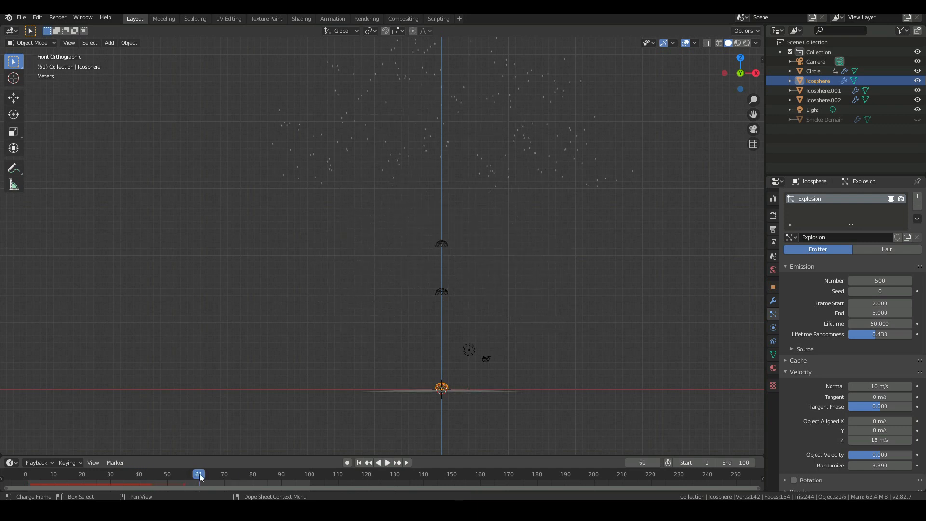
key("space")
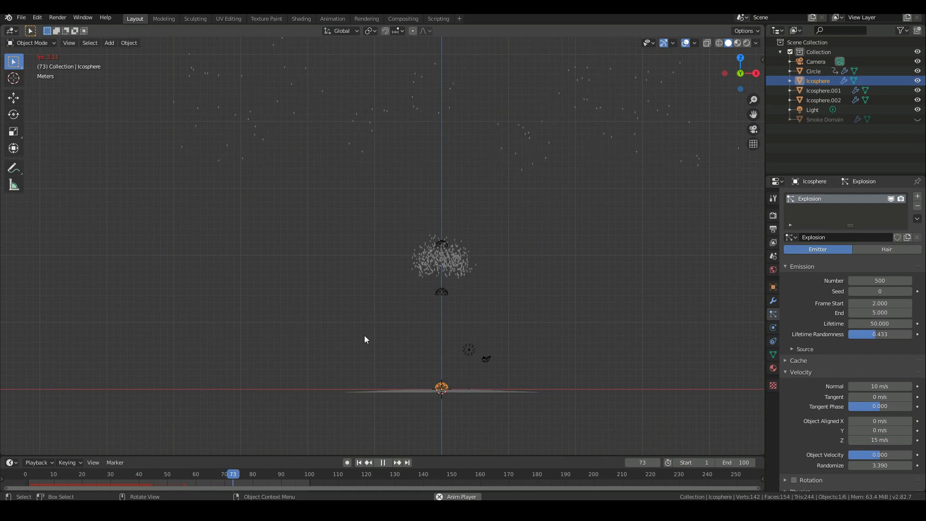
key("space")
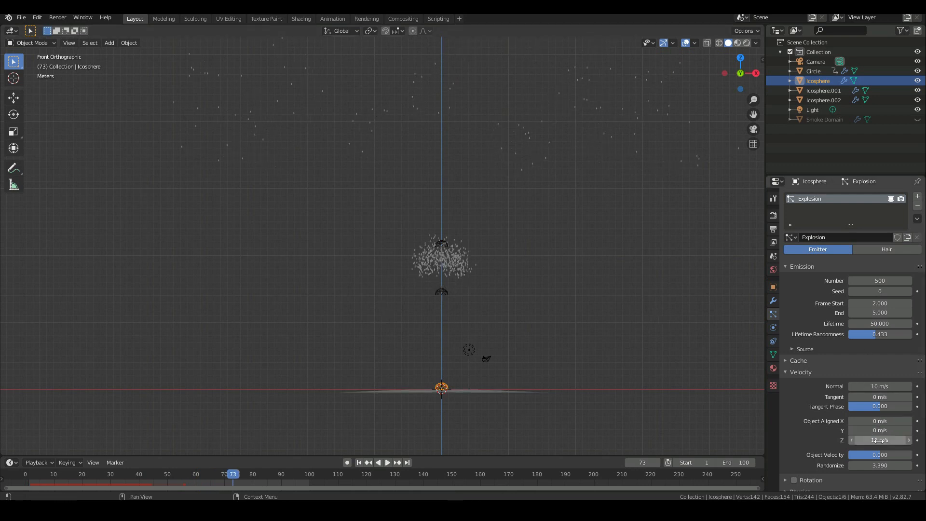
- Set the middle emitter's object-aligned Z velocity to 0 m/s and preview its burst
left_click(441, 291)
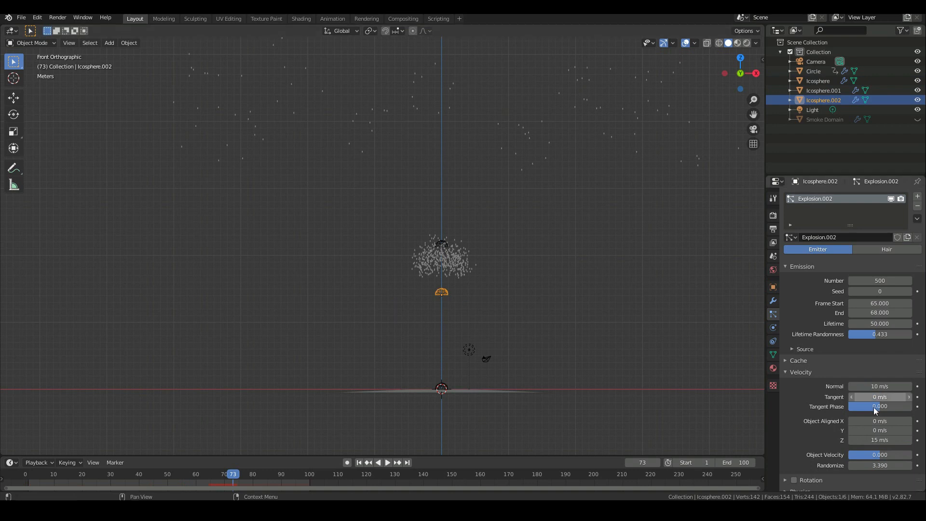
left_click(878, 439)
type("0")
key("Return")
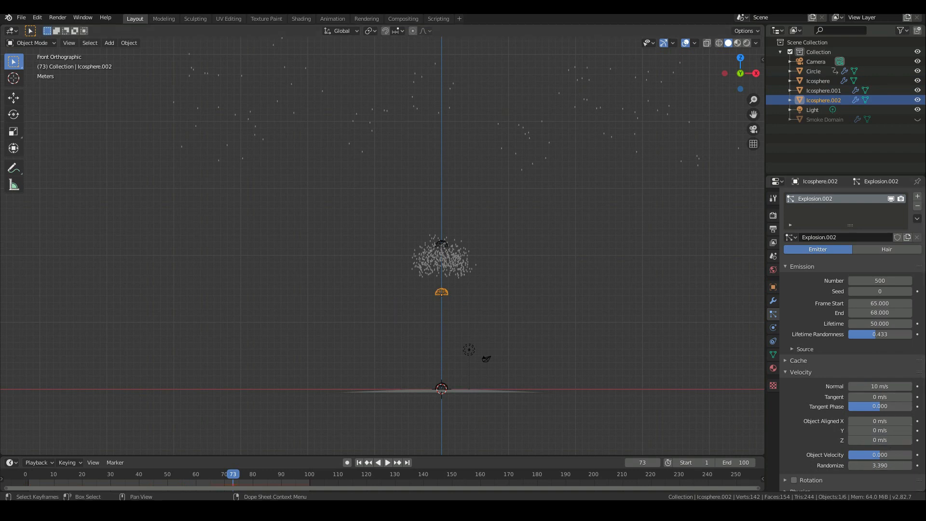
left_click(217, 470)
key("space")
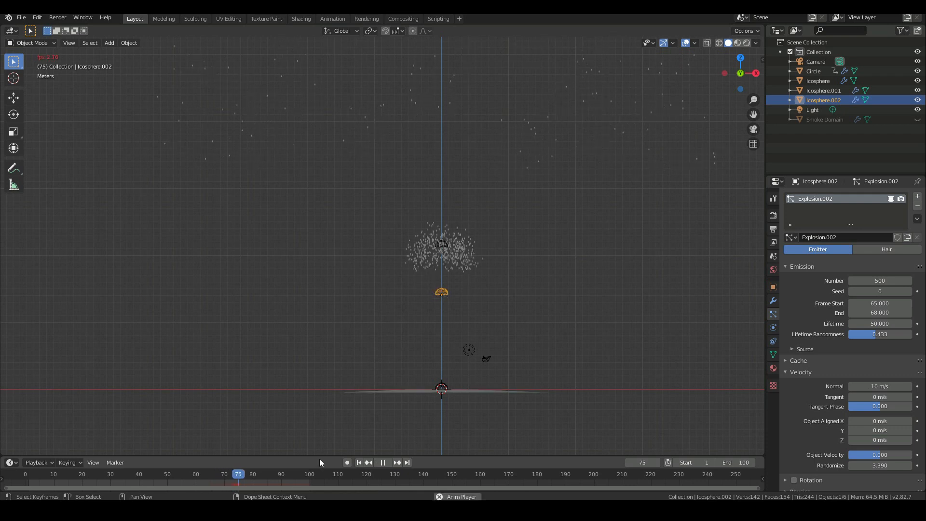
key("Escape")
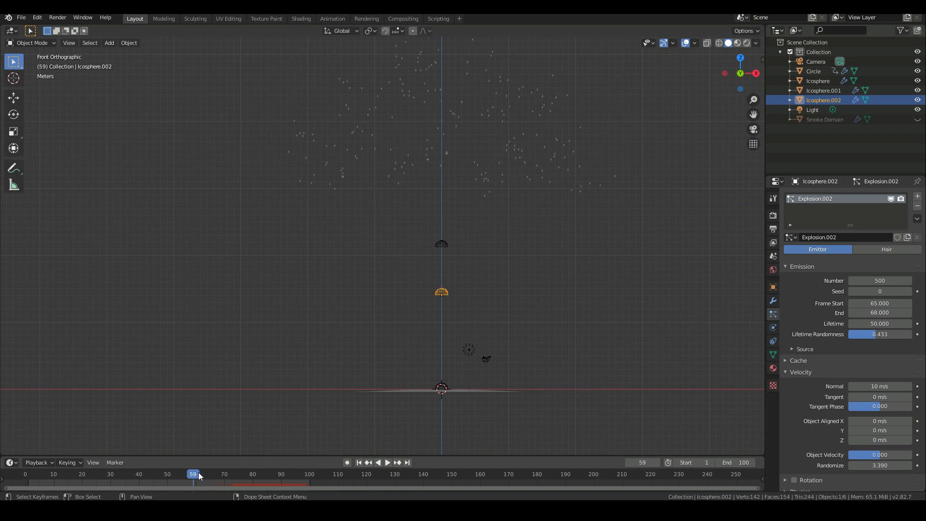
- Hide the ground-level and upper emitters and scrub to frame 81 to examine the middle emitter's particle spread
key("space")
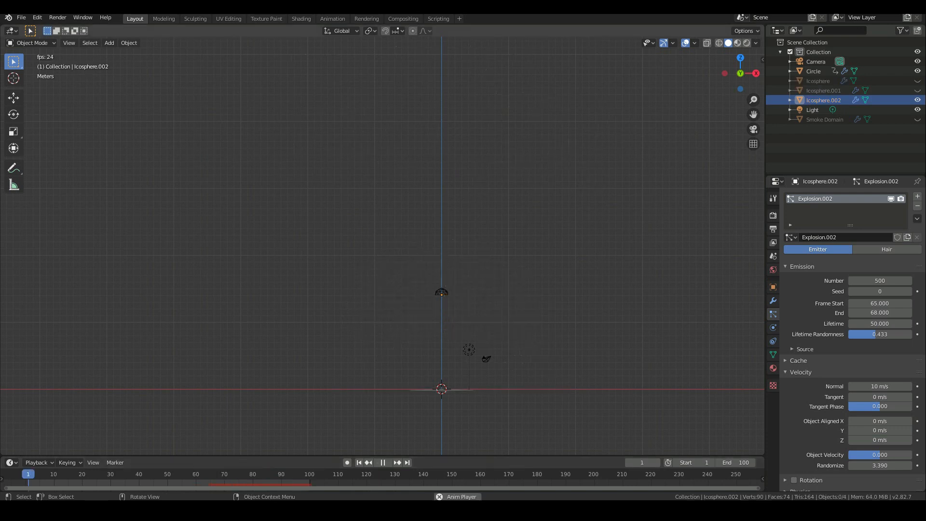
key("space")
left_click(208, 474)
left_click_drag(228, 475, 256, 477)
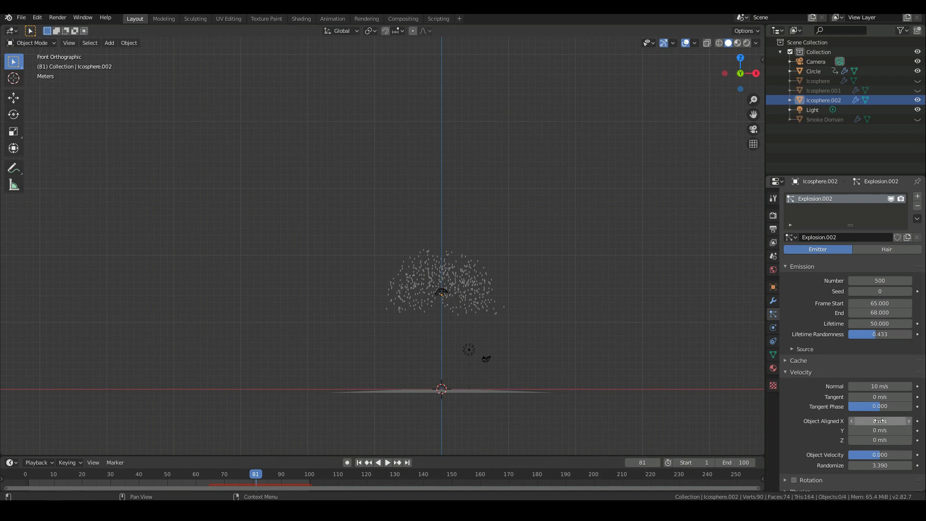
- Set the middle emitter's normal velocity to 30 m/s and play its burst from frame 61
left_click(876, 387)
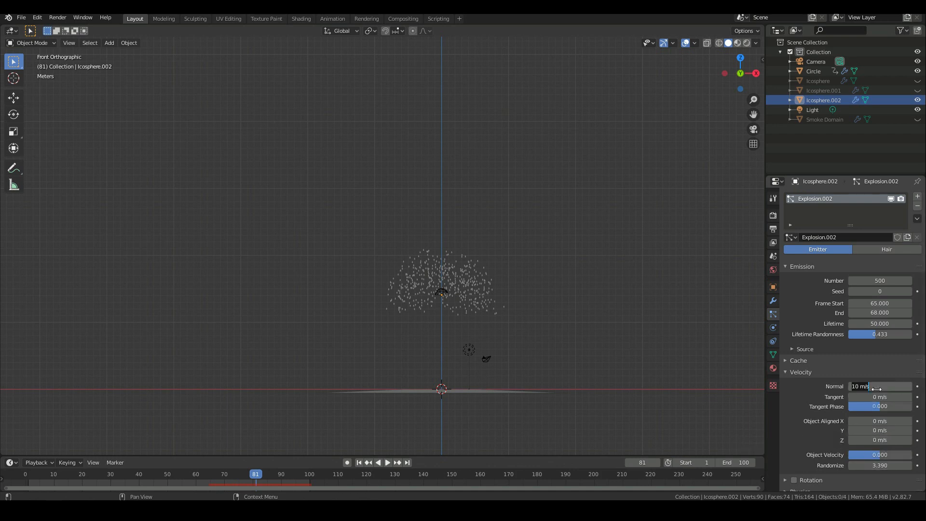
type("30")
key("Return")
left_click(247, 471)
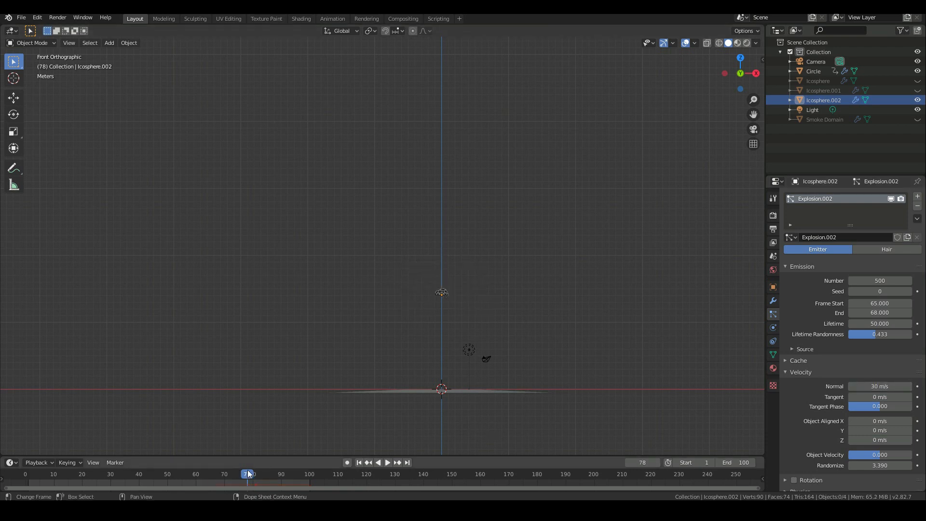
key("space")
left_click(231, 470)
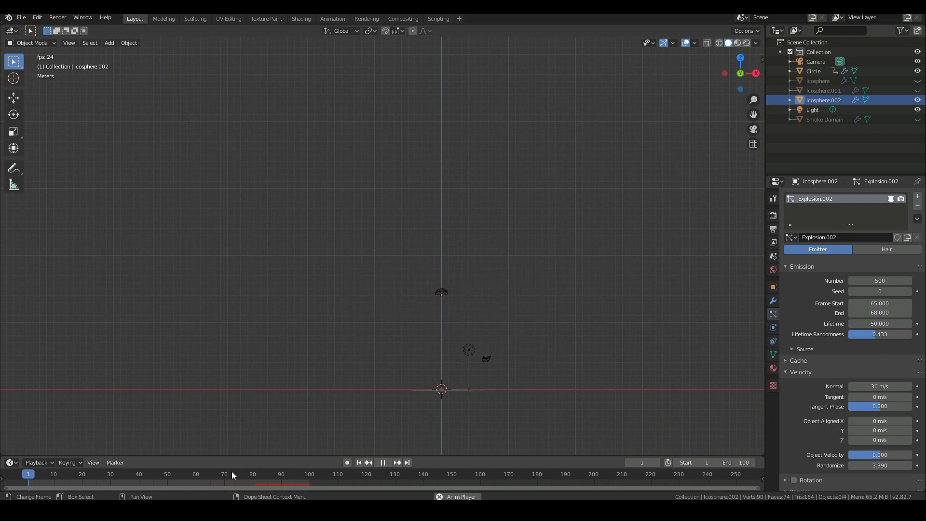
key("space")
left_click(201, 473)
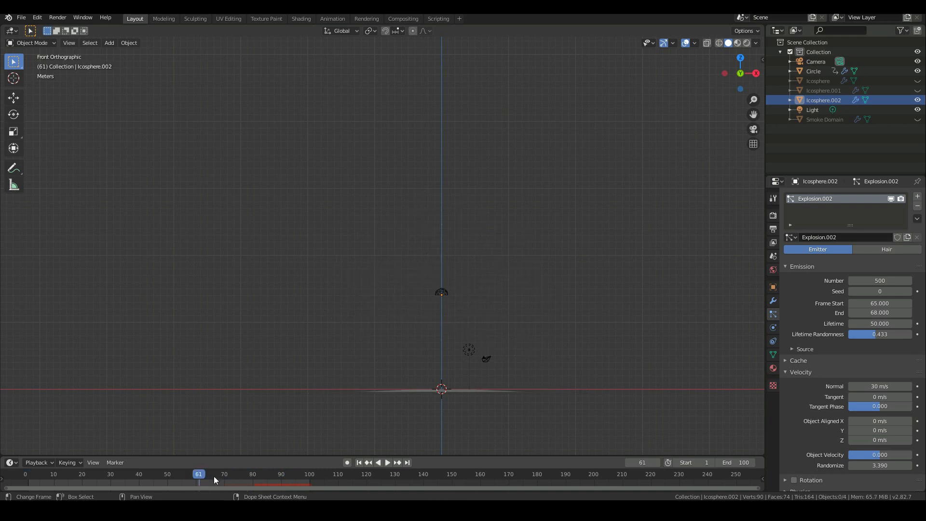
key("space")
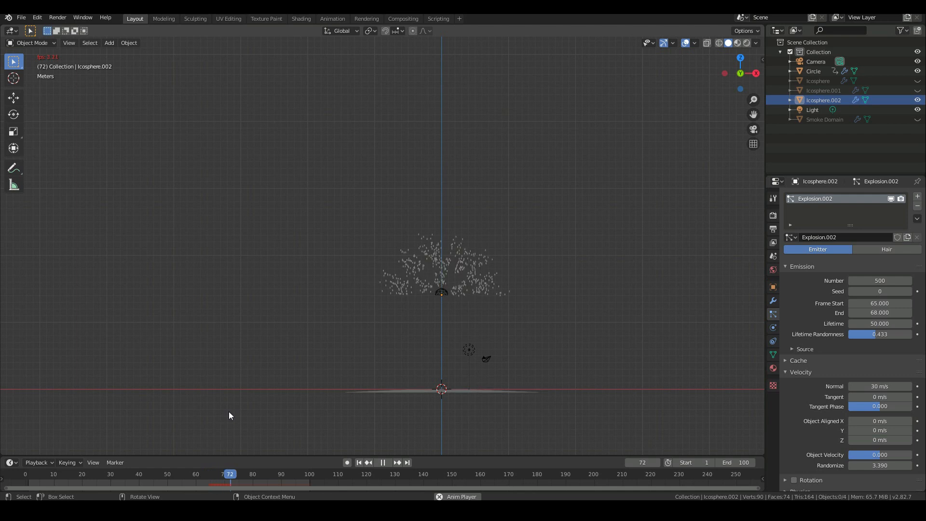
- Play back the Explosion.002 particle burst and view it from an angle
key("Escape")
key("space")
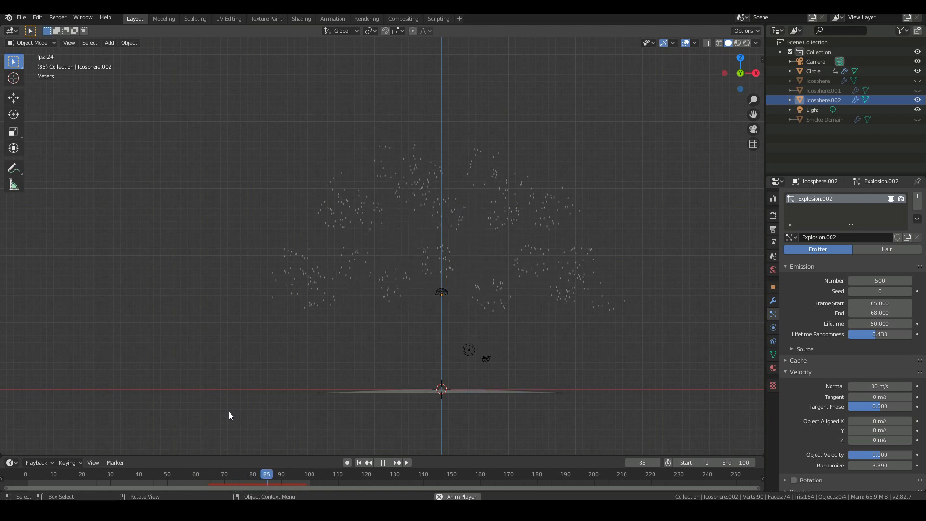
key("space")
middle_click_drag(209, 384, 410, 303)
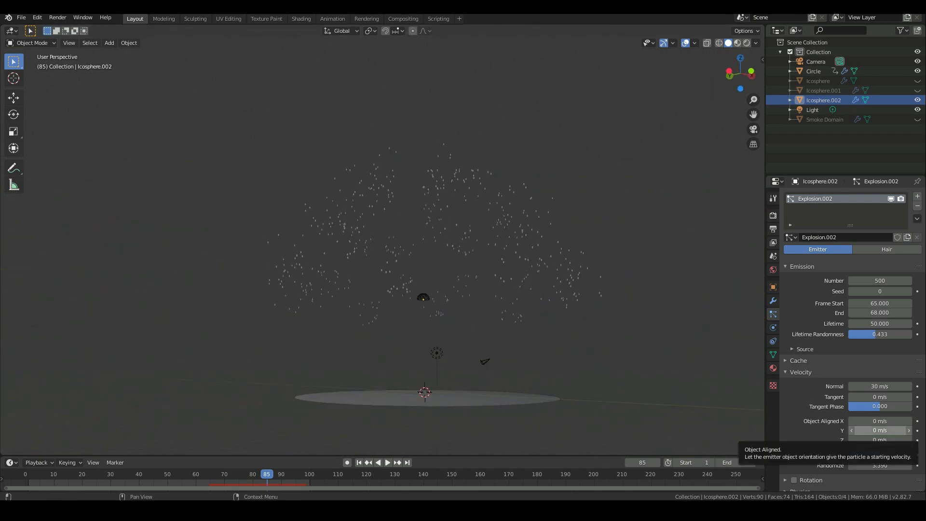
- Set the number of Explosion.002 particles to 100 and play the burst from the front
left_click(877, 280)
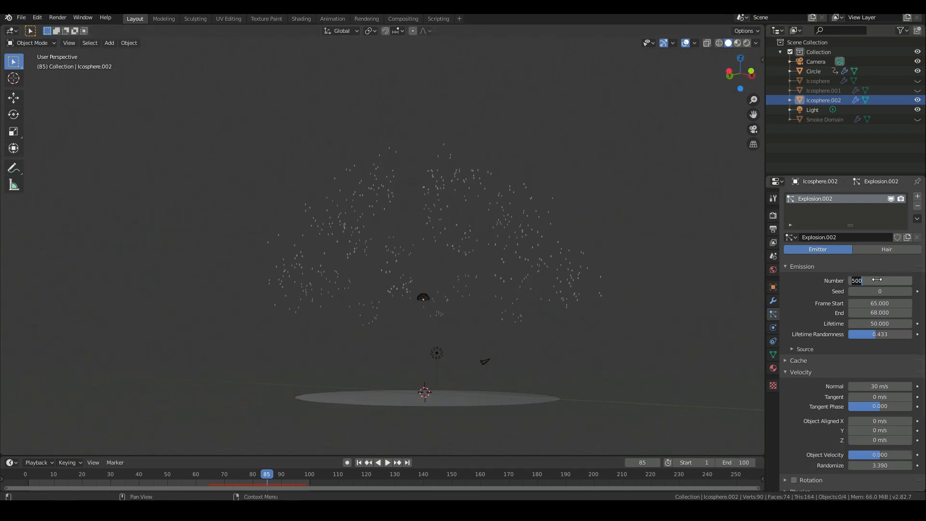
key("Return")
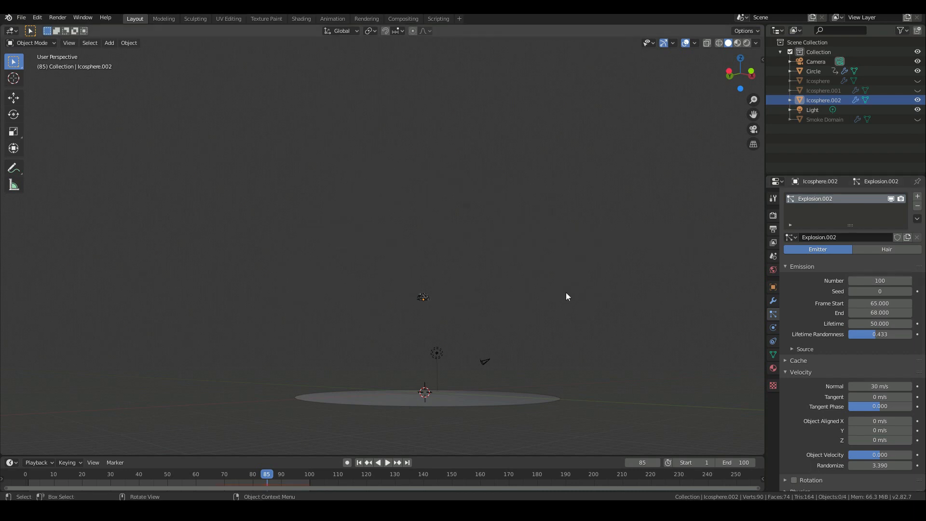
key("KP_1")
left_click(210, 471)
key("space")
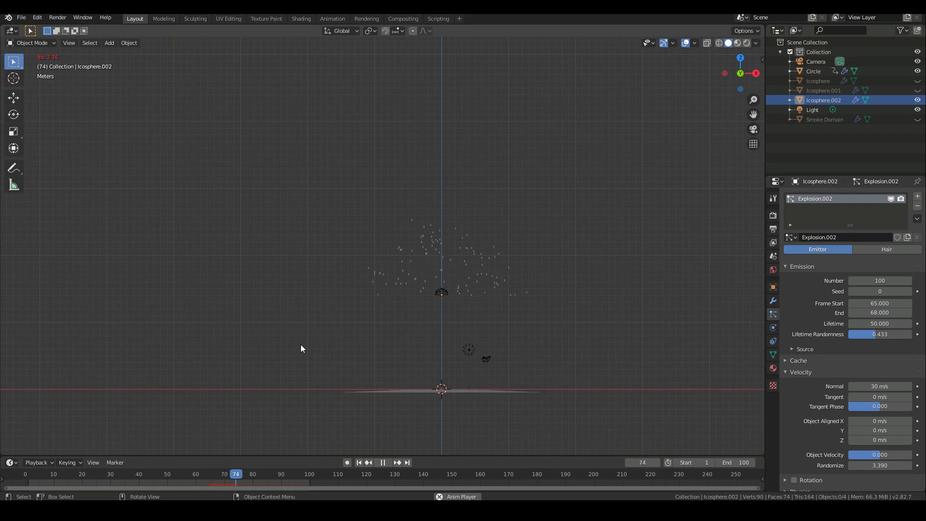
- Replay the reduced particle burst and examine its spread around the emitter from the front and from above
key("Escape")
key("space")
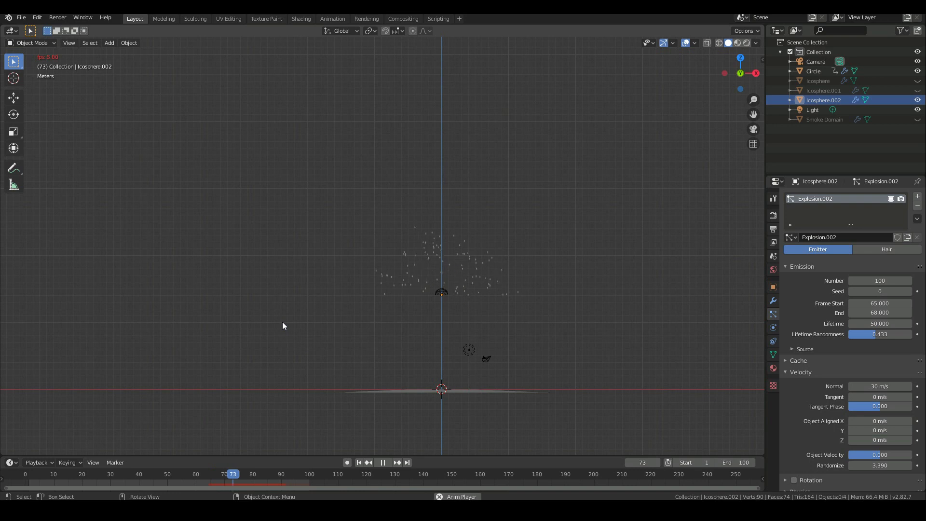
key("space")
middle_click_drag(282, 322, 354, 336)
key("KP_1")
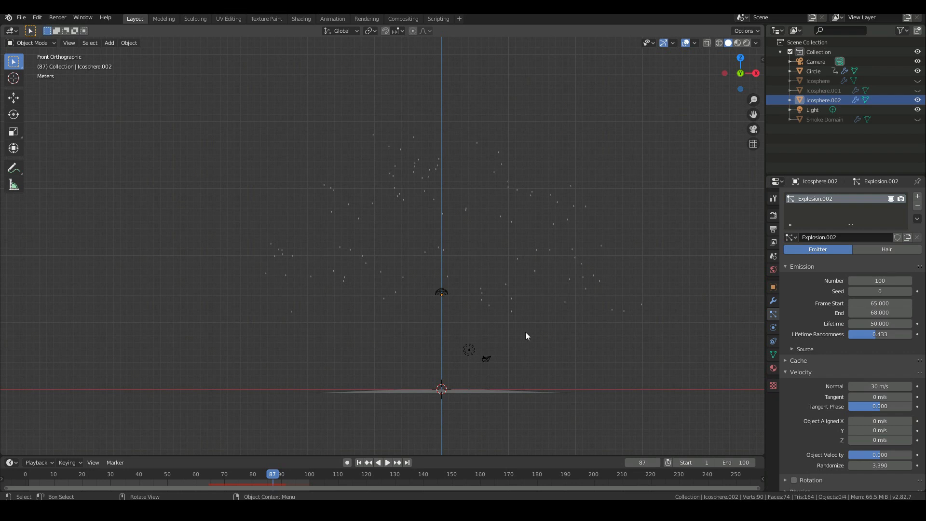
mouse_move(542, 332)
middle_mouse_down()
mouse_move(471, 333)
mouse_move(490, 346)
mouse_move(541, 342)
middle_mouse_up()
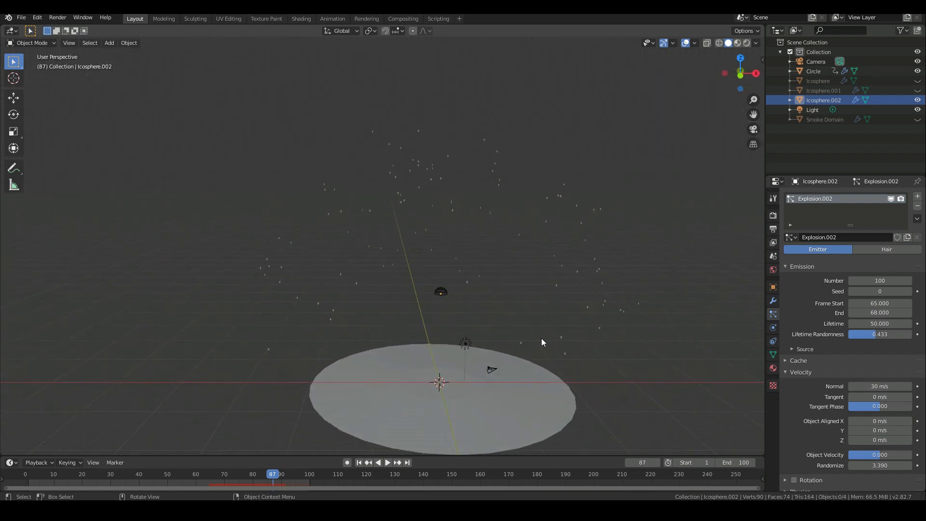
key("KP_1")
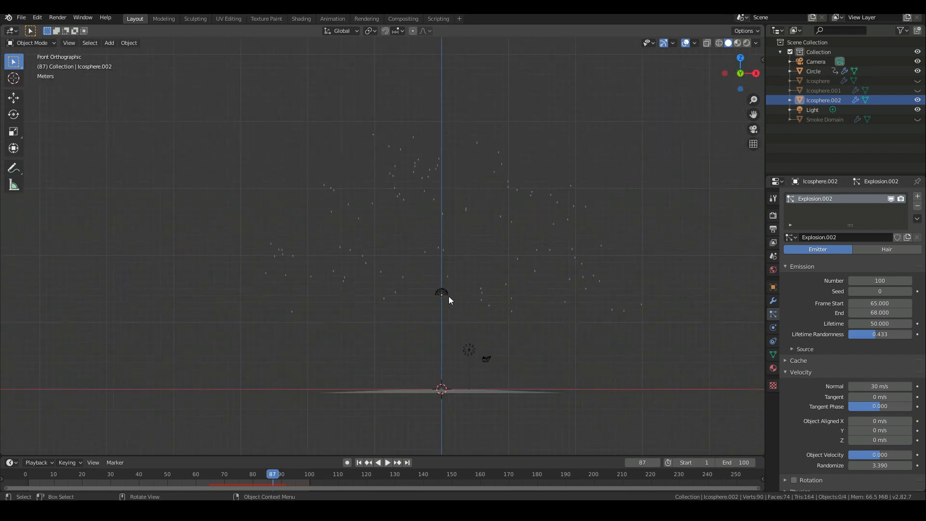
- Set the particle flow source size to 1.0 in the fluid settings of Icosphere.002
left_click(773, 328)
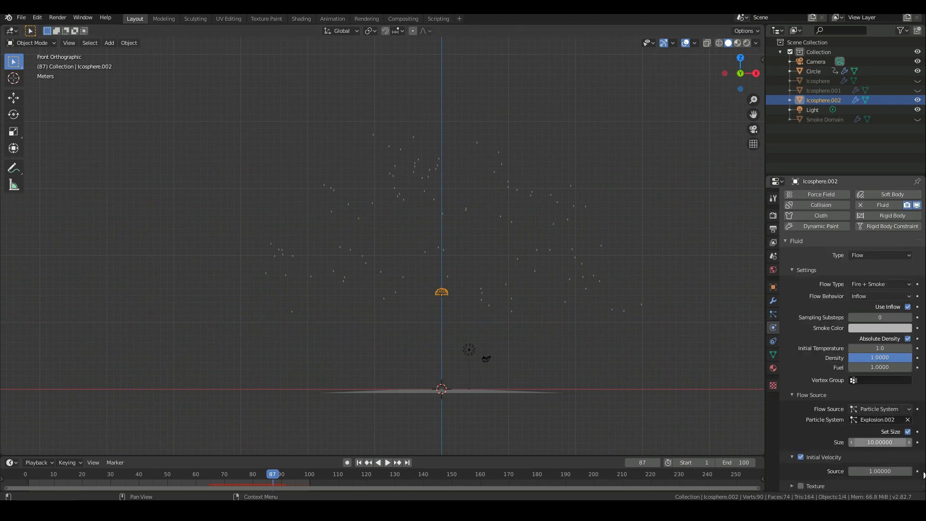
left_click(876, 442)
type("10.0")
key("Return")
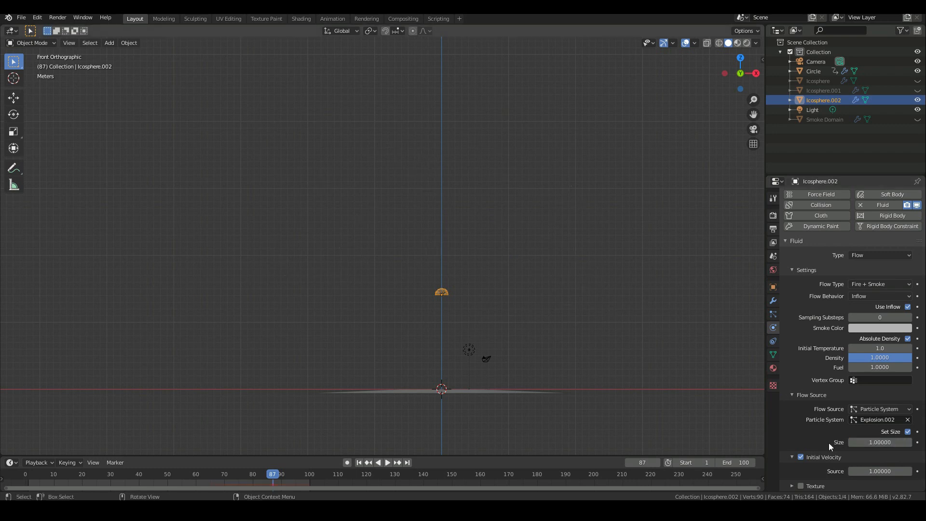
- Check the particles near frame 106 and set the Explosion.002 particle lifetime to 150
left_click_drag(272, 478, 328, 479)
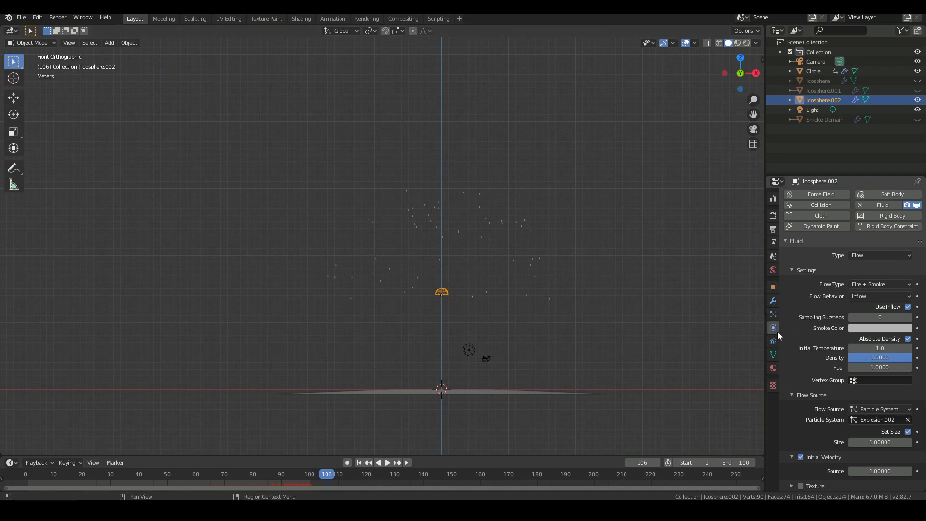
left_click(773, 314)
left_click(877, 323)
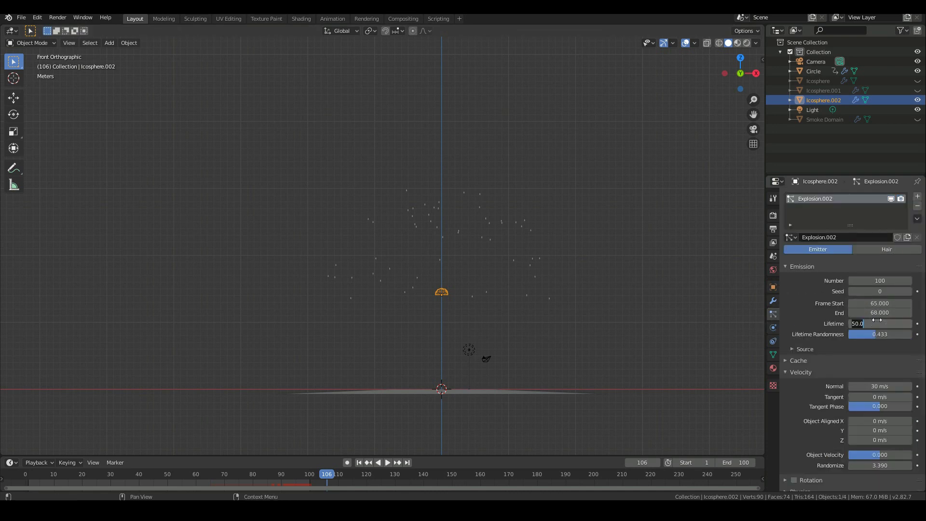
type("150")
key("Return")
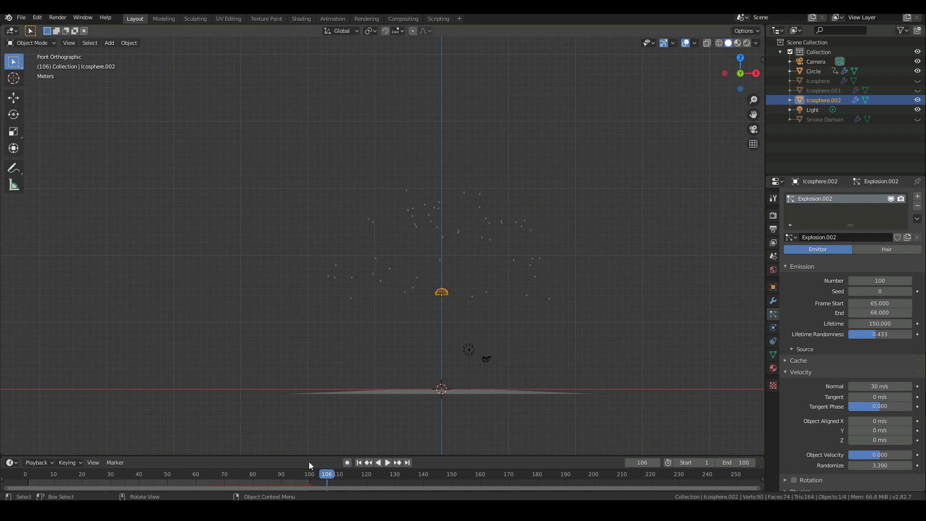
- Set the scene's end frame to 200
left_click(738, 463)
type("200")
key("Return")
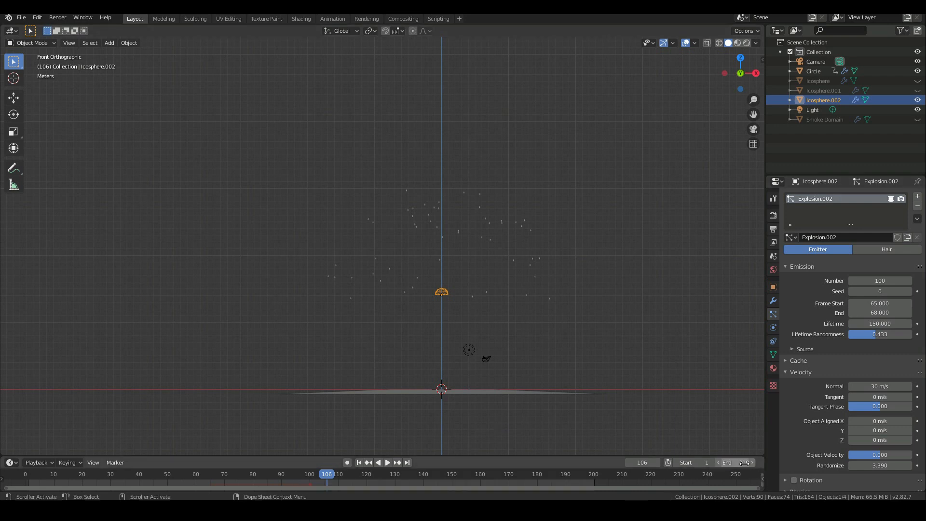
- Play the animation from frame 63 to check how long the particles last, and return to the front view
left_click(205, 478)
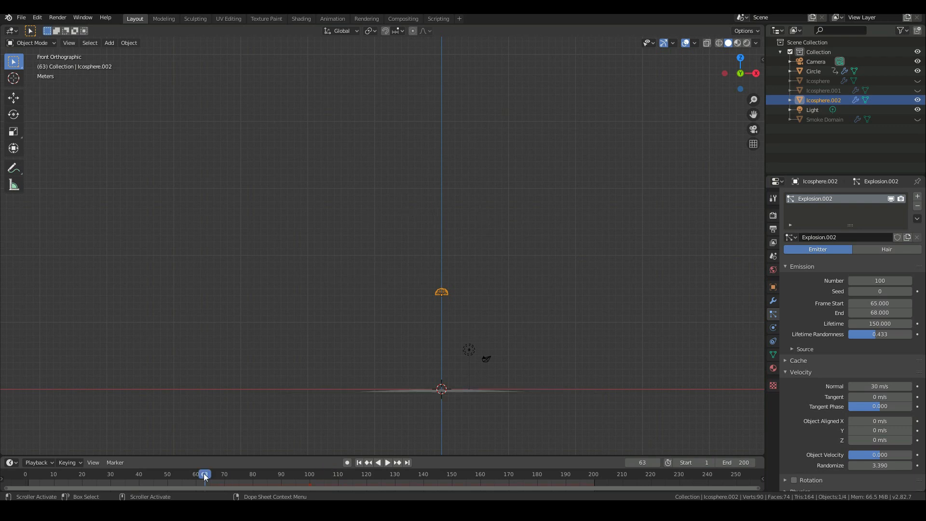
key("space")
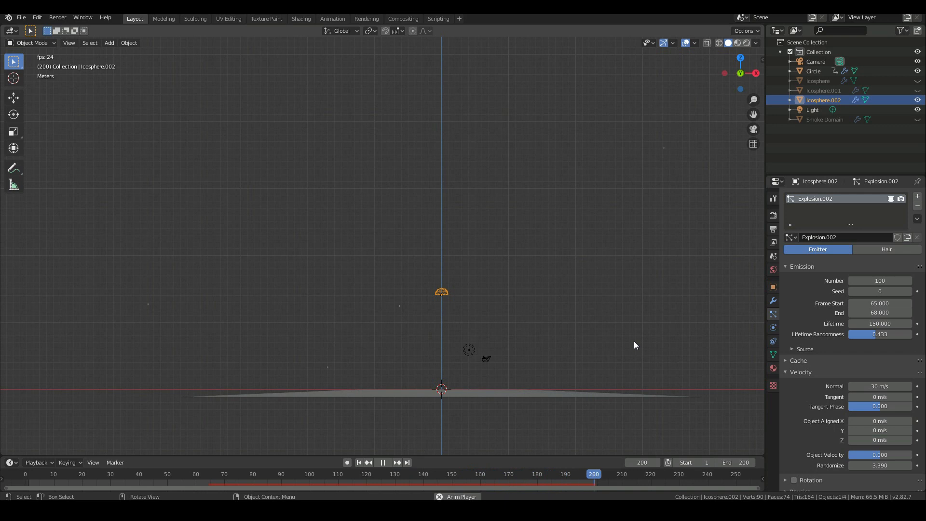
middle_click_drag(634, 341, 559, 341)
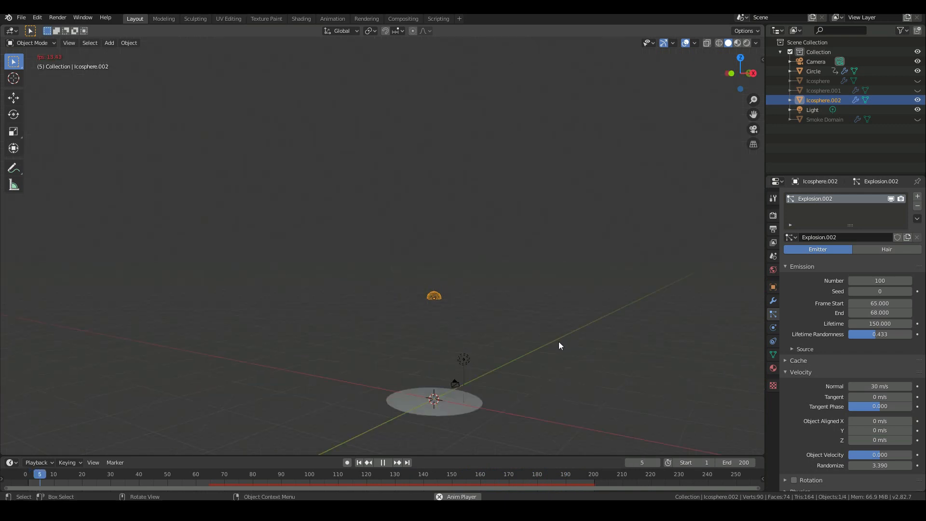
key("Escape")
middle_click_drag(312, 374, 332, 380)
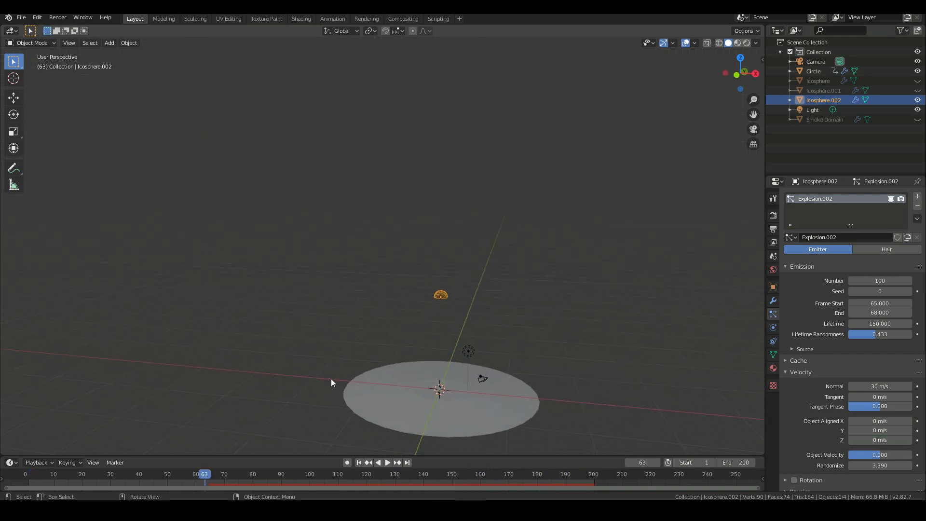
key("KP_1")
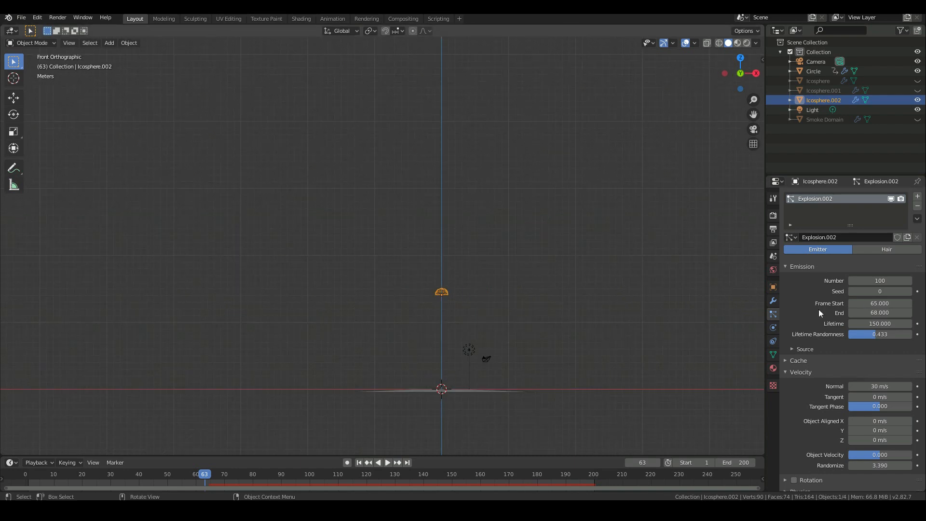
left_click(23, 18)
middle_click_drag(342, 322, 369, 315)
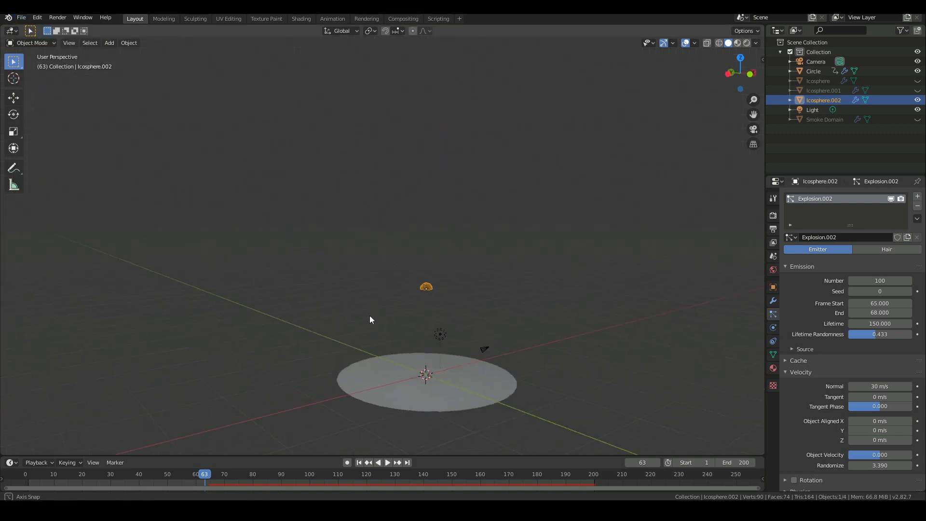
key("KP_1")
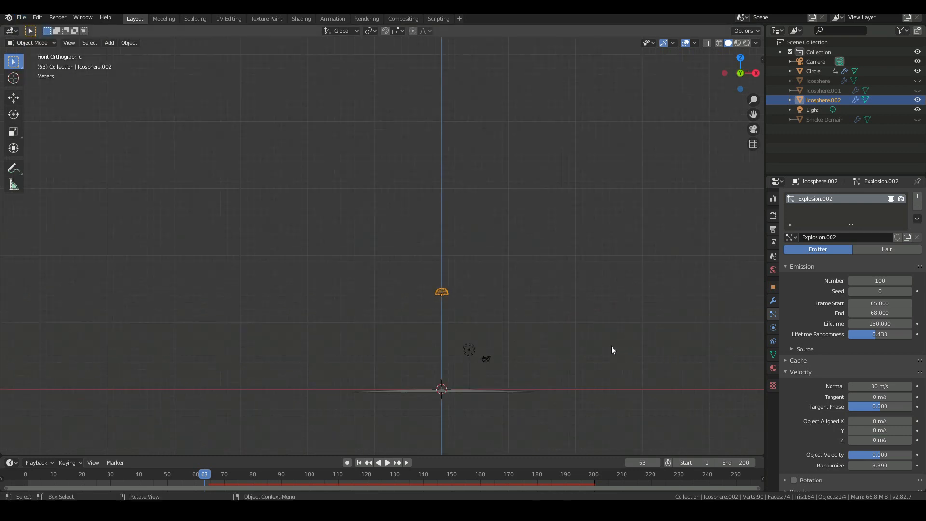
- Set the fluid flow density of Icosphere.002 to 0.6
left_click(773, 327)
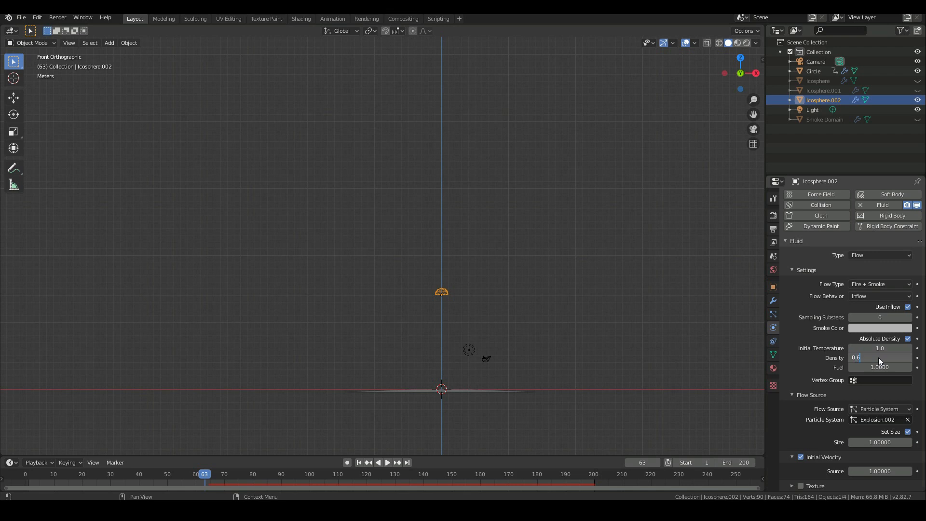
left_click(455, 393)
left_click(443, 292)
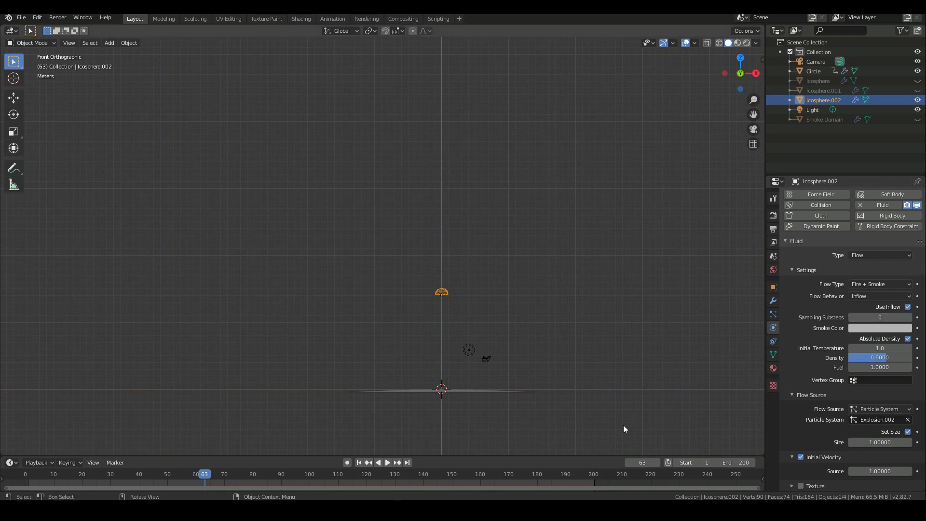
- Unhide the Smoke Domain and select it in the front view
left_click(22, 18)
left_click(918, 119)
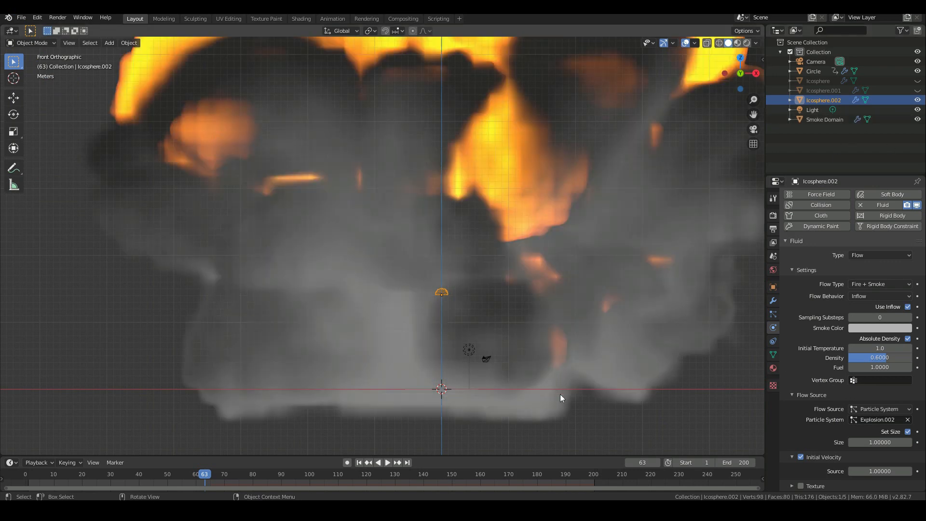
scroll(560, 395, "down", 6)
left_click(546, 329)
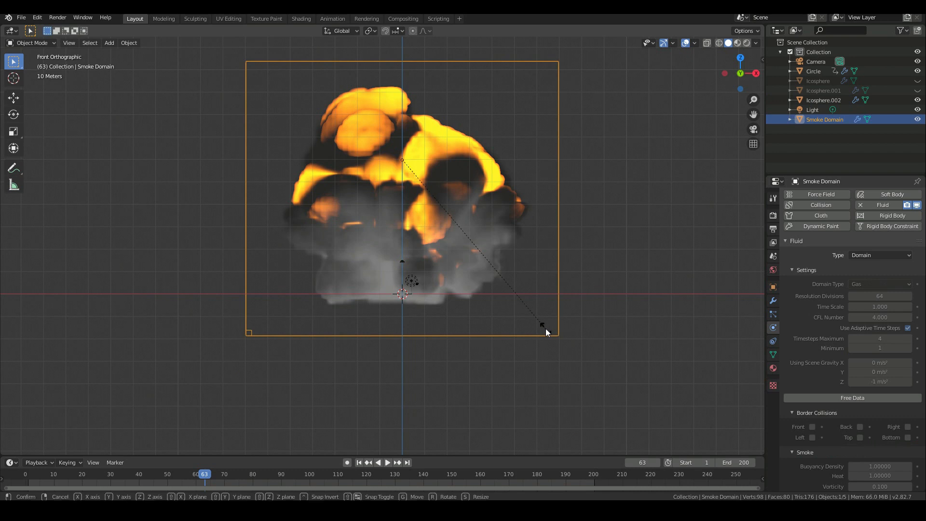
key("s")
key("2")
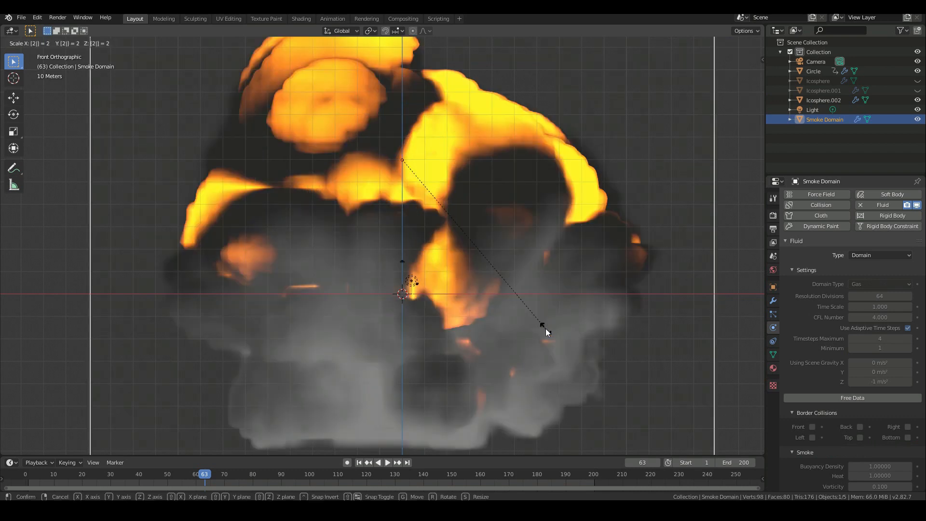
key("Escape")
- Free the Smoke Domain's baked fluid data and scale the domain up by a factor of 2
left_click(847, 398)
scroll(513, 325, "down", 4)
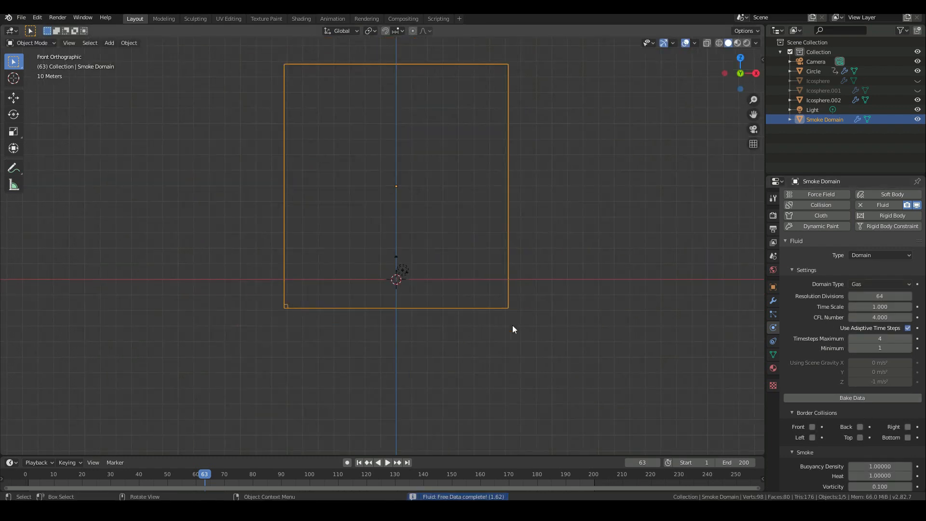
key("s")
key("2")
key("Return")
- Stretch the Smoke Domain along the X axis to make it wider
scroll(482, 290, "down", 4)
key("s")
key("x")
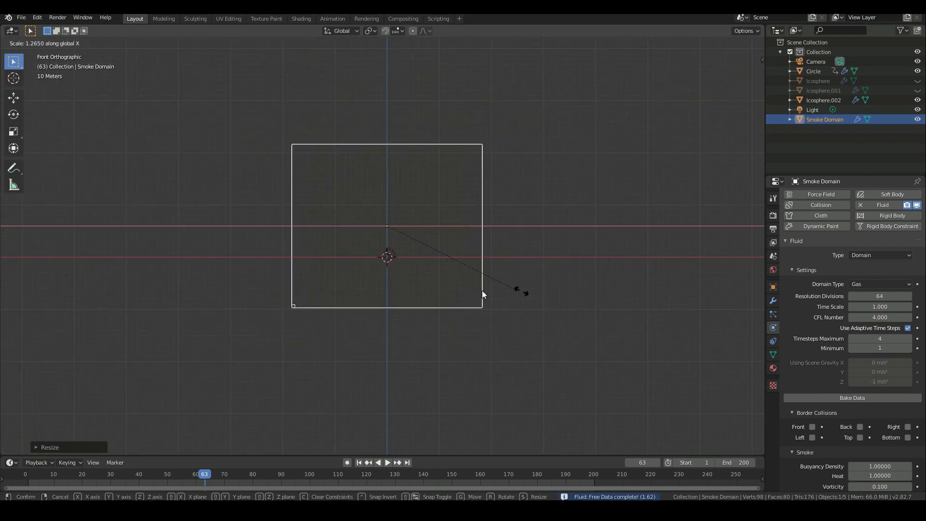
key("Return")
- Raise the Smoke Domain about 65 m along the Z axis and save the file
key("g")
key("z")
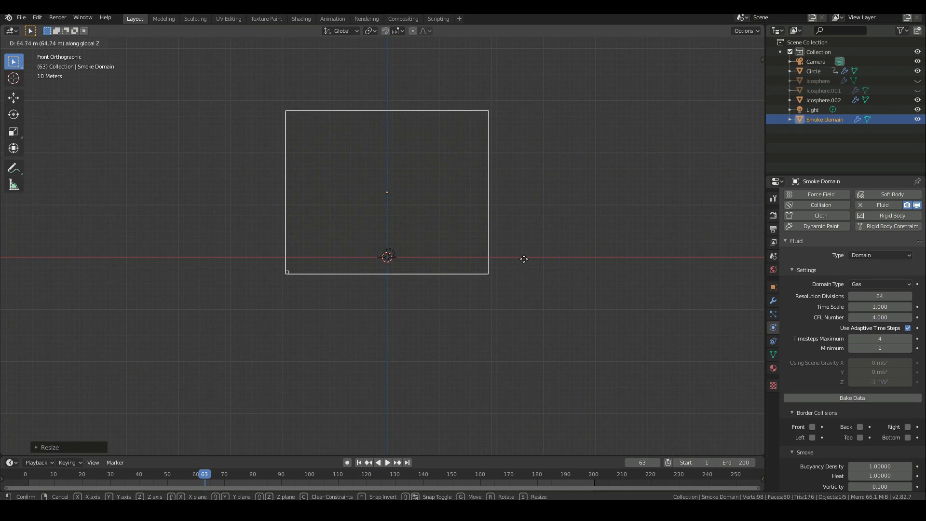
left_click(521, 256)
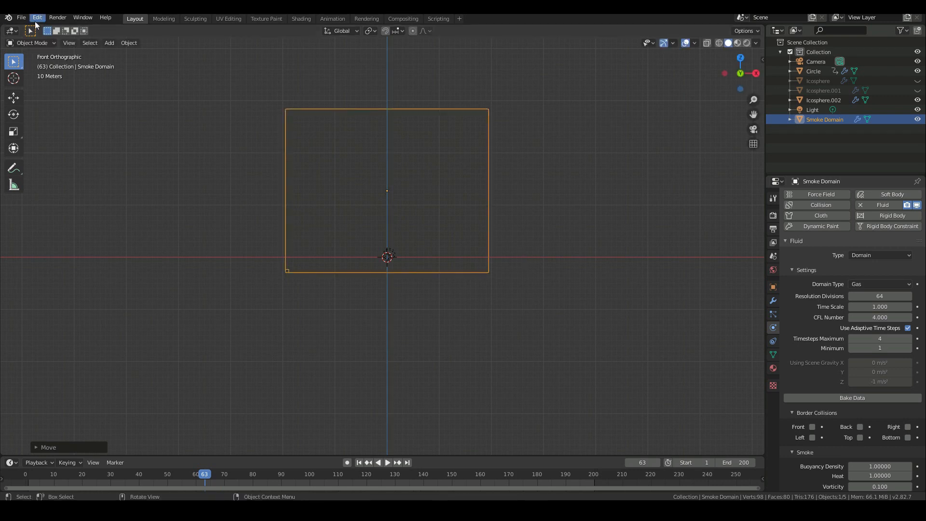
left_click(22, 19)
left_click(36, 81)
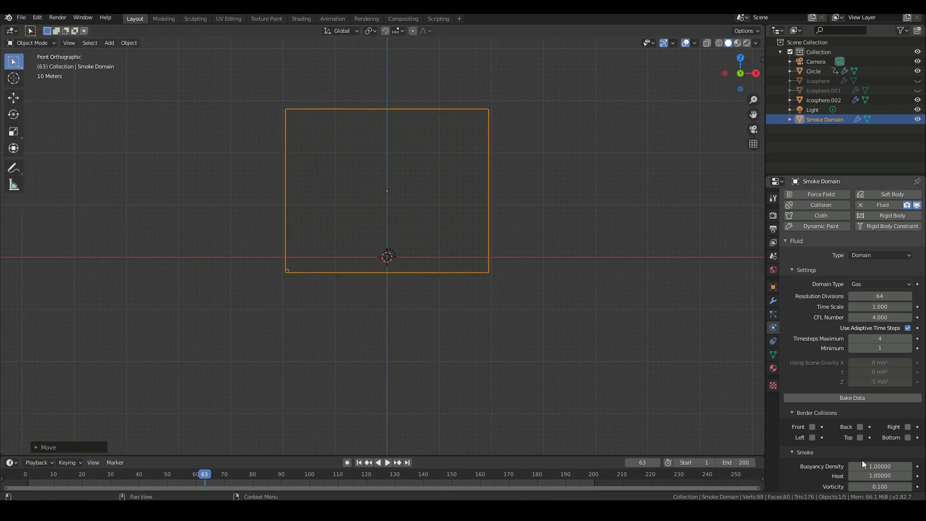
- Bake the Smoke Domain's fluid data and select the Icosphere.002 emitter inside the resulting explosion
left_click(853, 398)
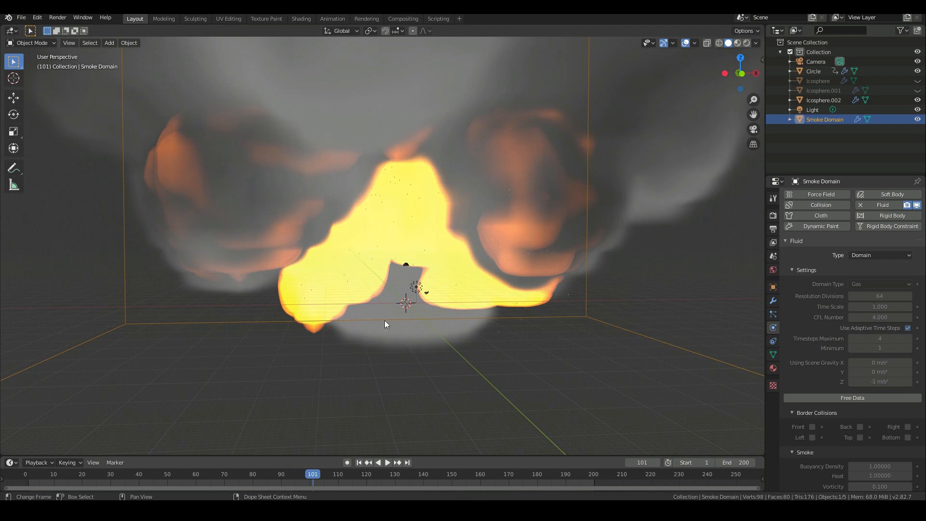
middle_click_drag(384, 320, 466, 241)
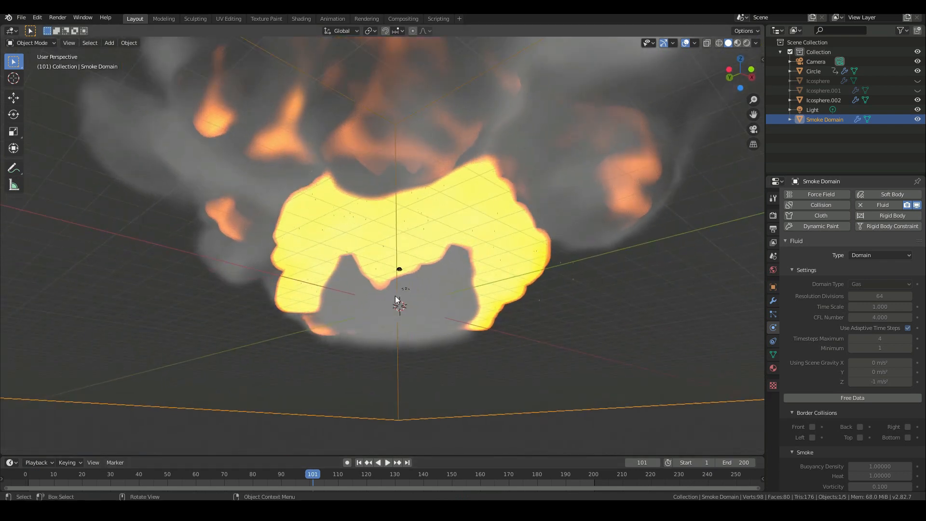
left_click(397, 269)
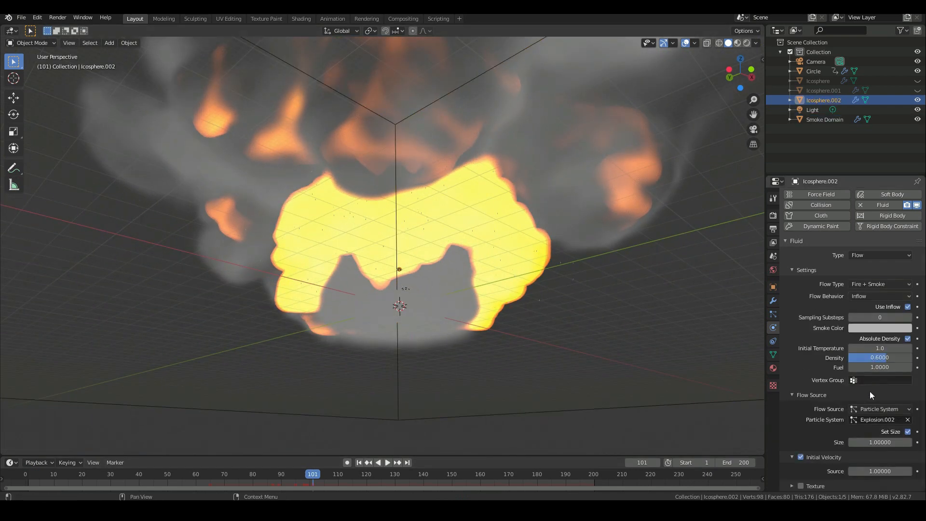
- Set the particle flow source size of the Icosphere.002 emitter to 0.2
middle_click_drag(430, 294, 410, 298)
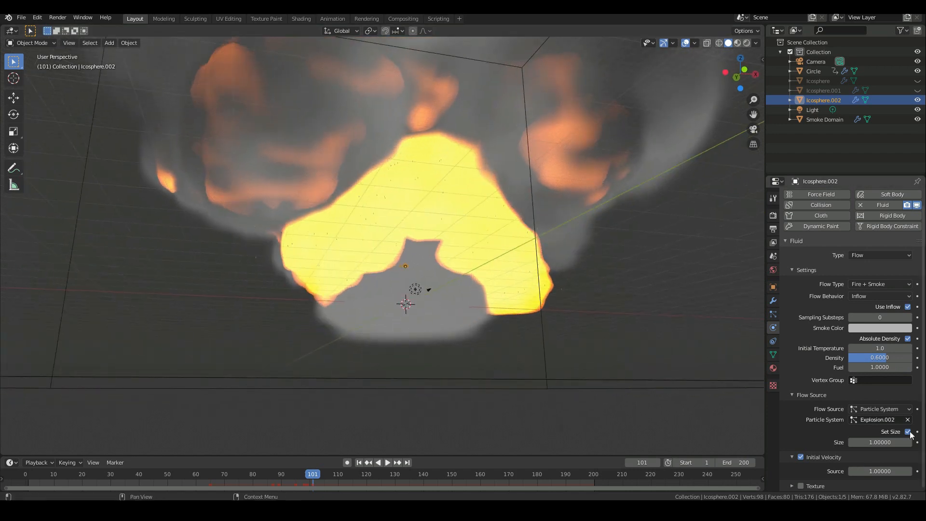
left_click(870, 442)
type("0.2")
key("Return")
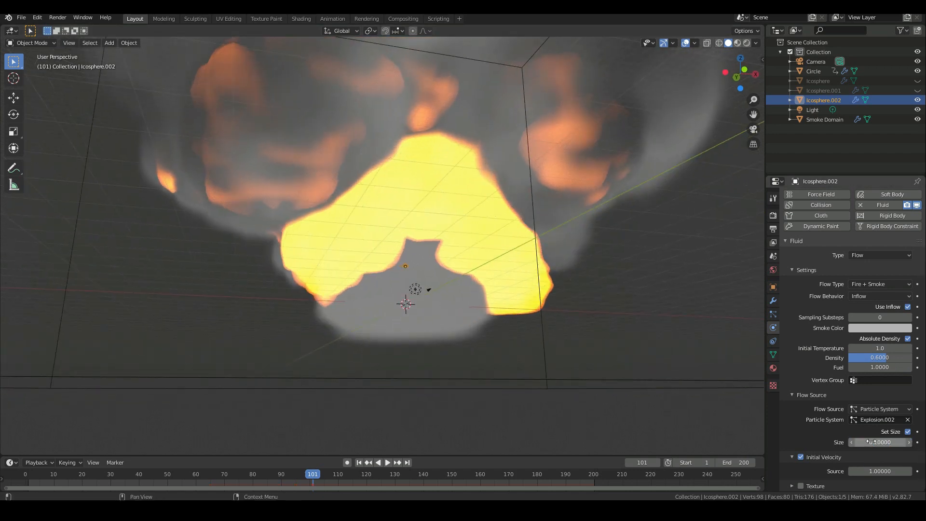
- Select the Smoke Domain and free its baked fluid data
middle_click_drag(540, 338, 516, 356)
scroll(516, 353, "down", 3)
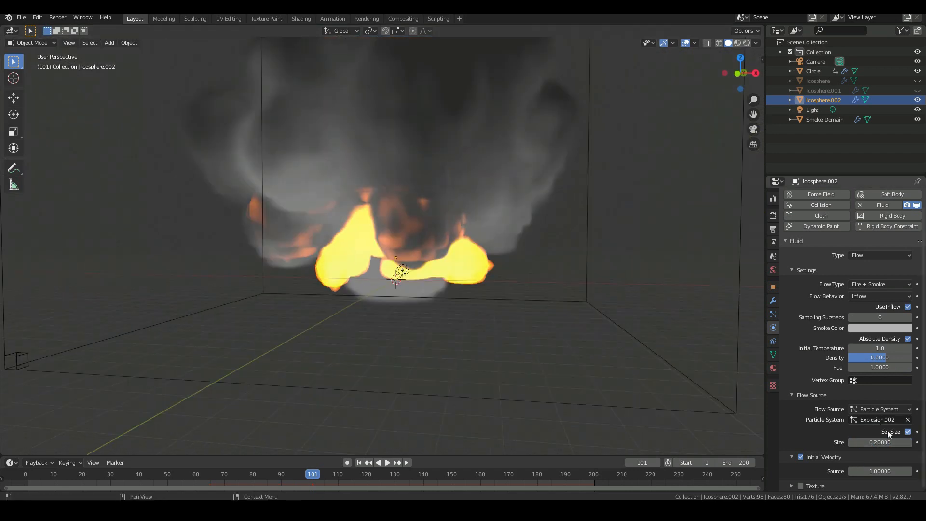
middle_click_drag(594, 392, 573, 385)
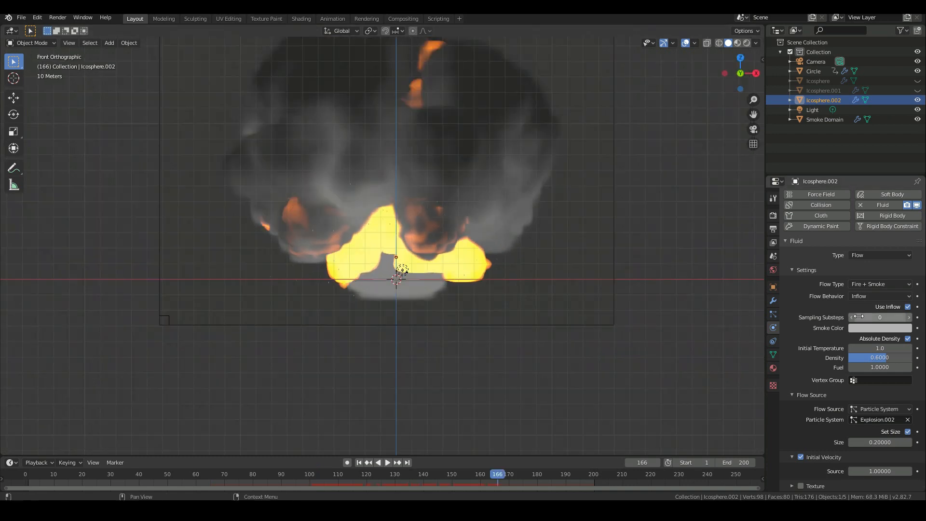
left_click(593, 316)
left_click(606, 324)
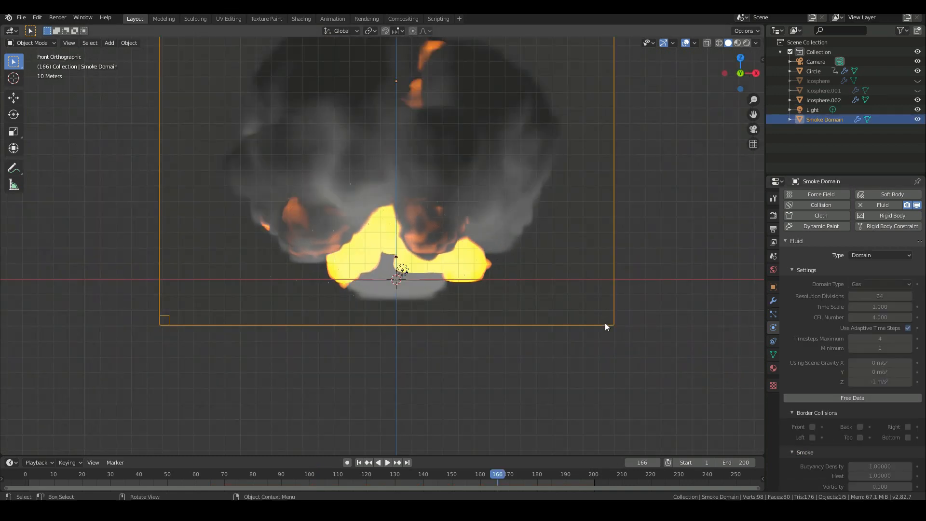
left_click(861, 397)
- Set the Smoke Domain's cache end frame to 200
scroll(867, 398, "down", 8)
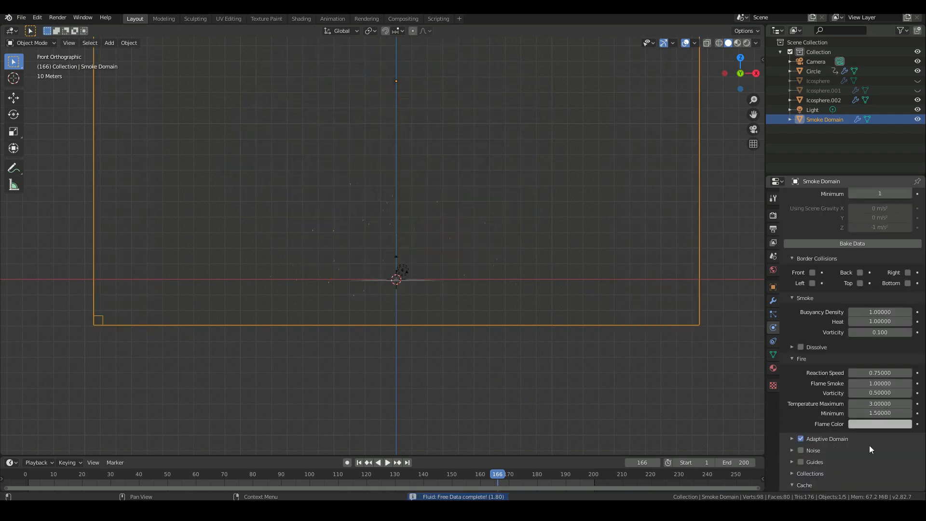
scroll(869, 448, "down", 5)
left_click(873, 433)
type("100")
key("BackSpace")
key("BackSpace")
key("BackSpace")
type("200")
key("Return")
- Save the file and bake the Smoke Domain's fluid data again
left_click(20, 19)
left_click(43, 82)
scroll(867, 328, "up", 8)
left_click(861, 317)
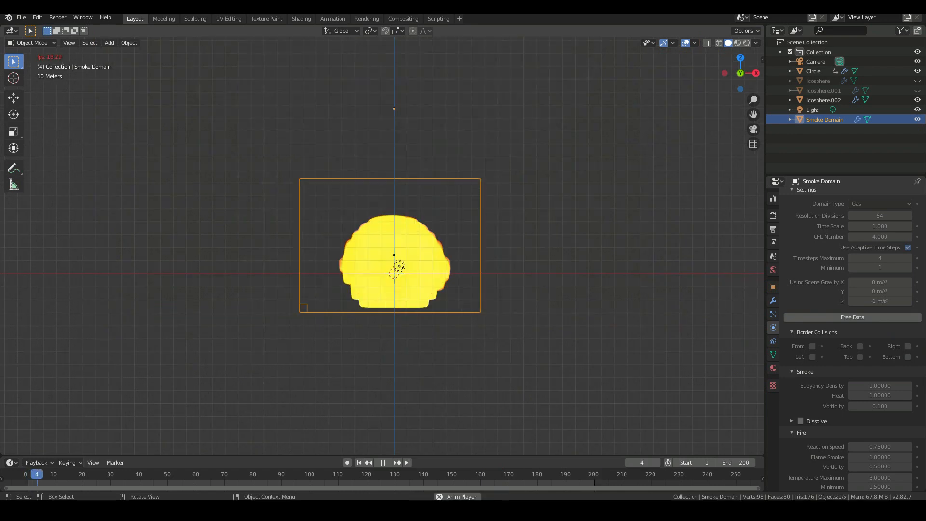
- Examine the baked explosion at frame 134 in perspective and close up from the front, checking the fire around the particles
key("space")
scroll(406, 250, "down", 2)
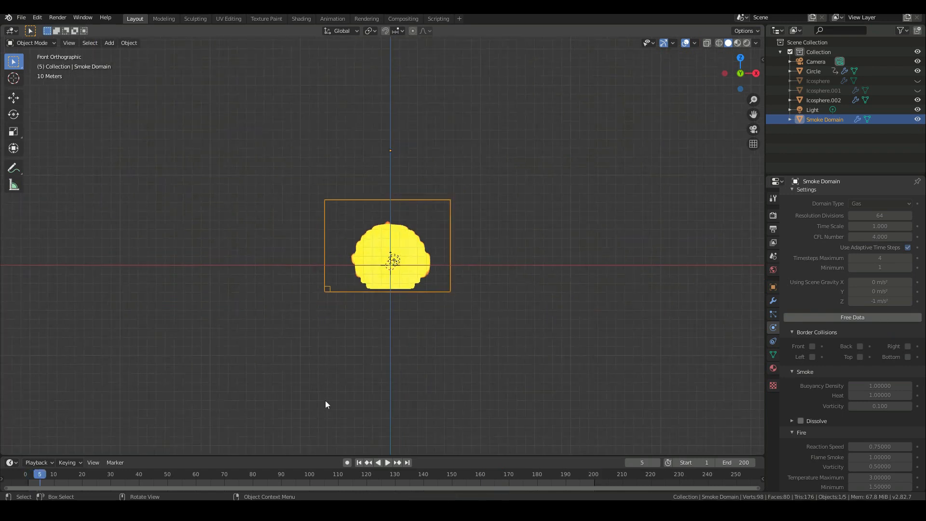
left_click(406, 473)
middle_click_drag(494, 341, 436, 359)
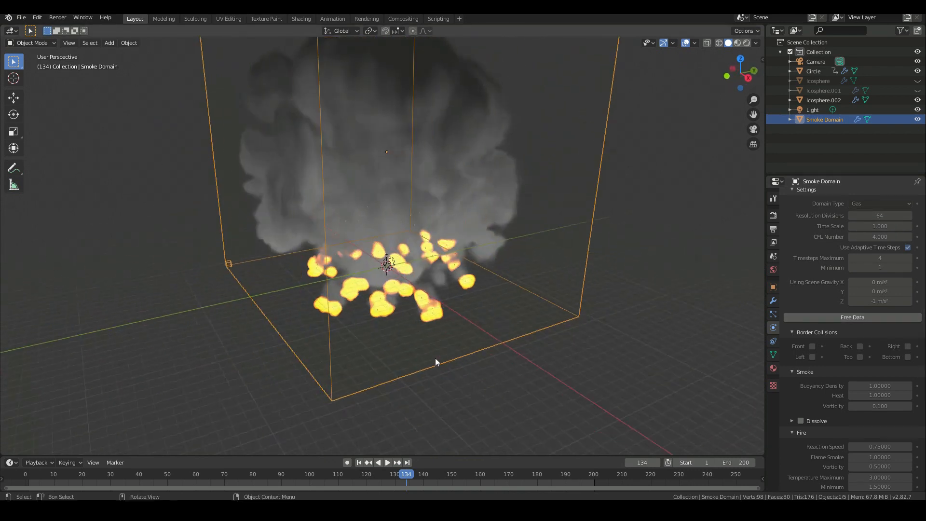
key("KP_1")
scroll(435, 362, "up", 2)
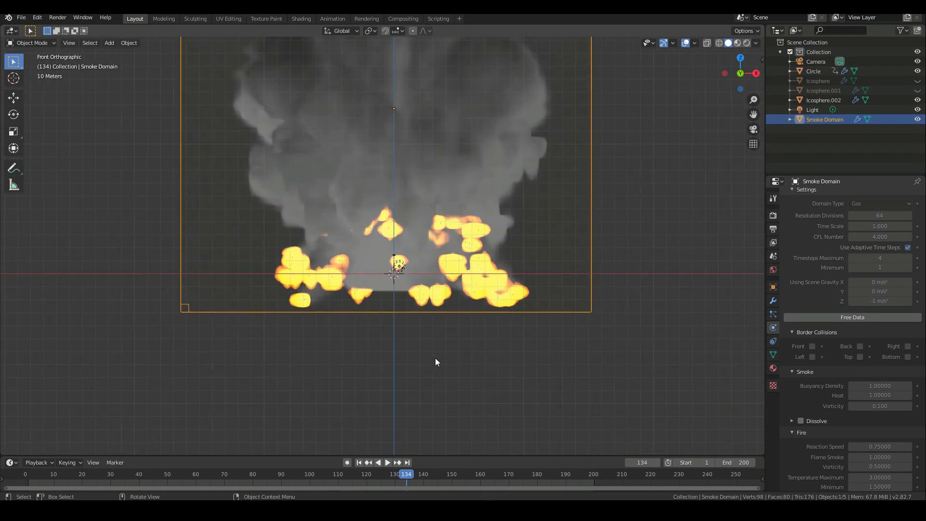
scroll(435, 359, "up", 8)
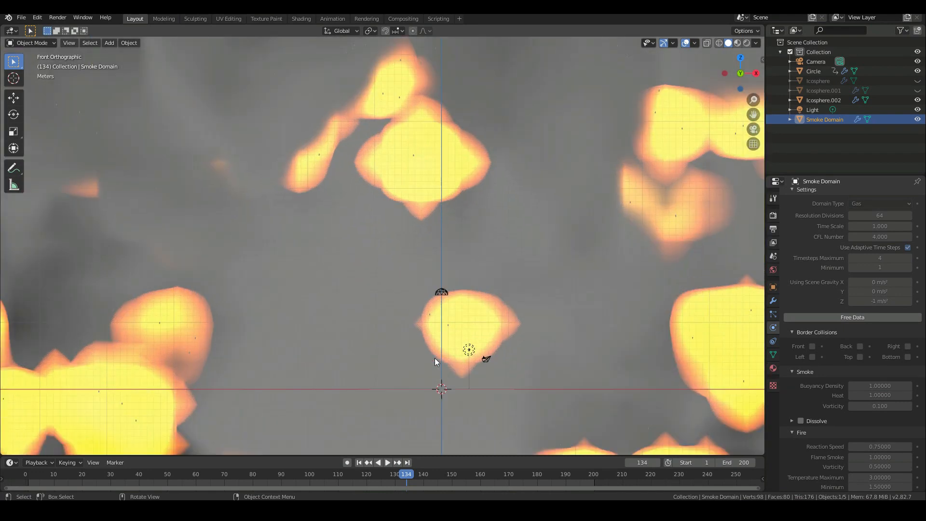
scroll(464, 365, "up", 1)
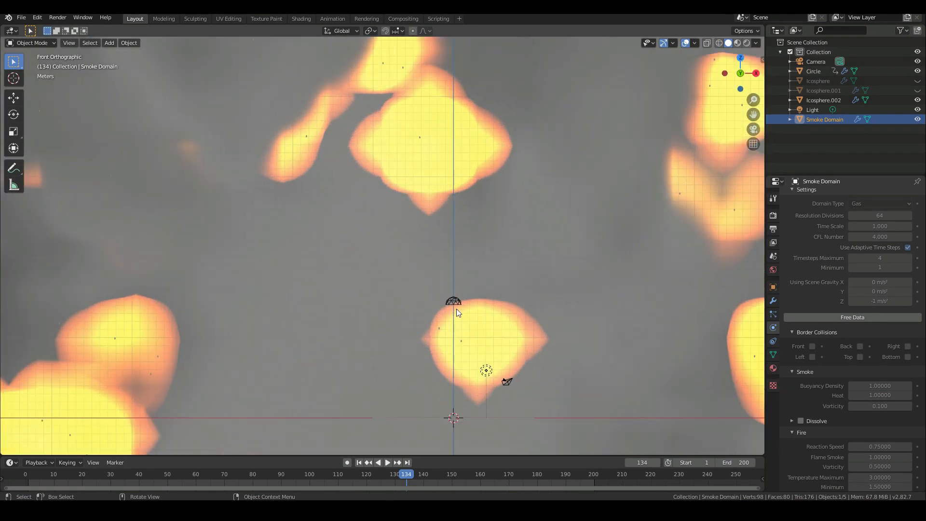
- Scale the Circle smoke emitter up about 9 times at frame 40 and insert a Scaling keyframe
scroll(456, 309, "down", 5)
left_click(427, 348)
scroll(447, 346, "down", 3)
mouse_move(448, 346)
middle_mouse_down()
mouse_move(490, 349)
mouse_move(458, 341)
middle_mouse_up()
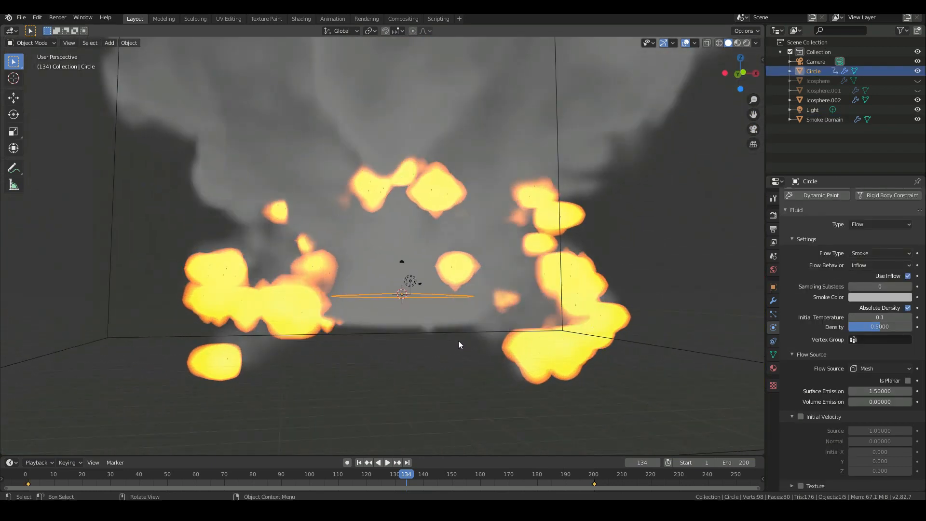
key("KP_1")
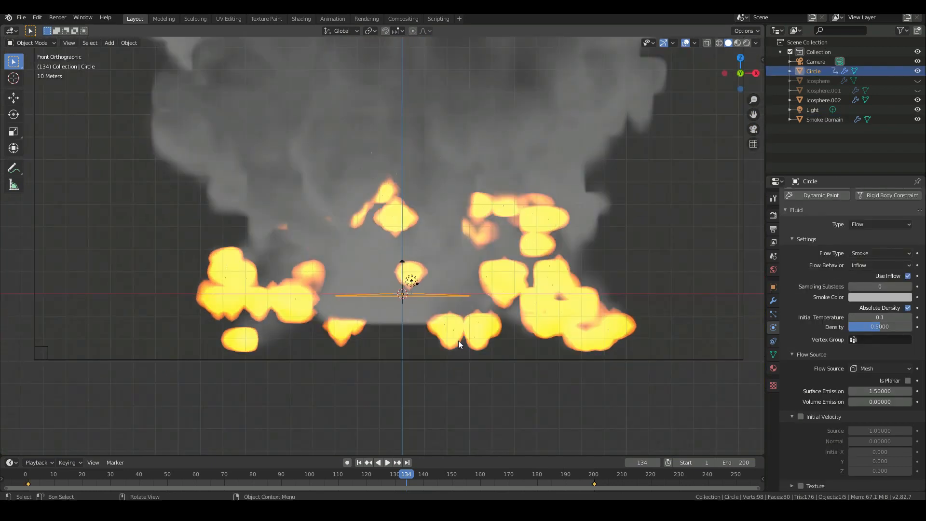
left_click(140, 473)
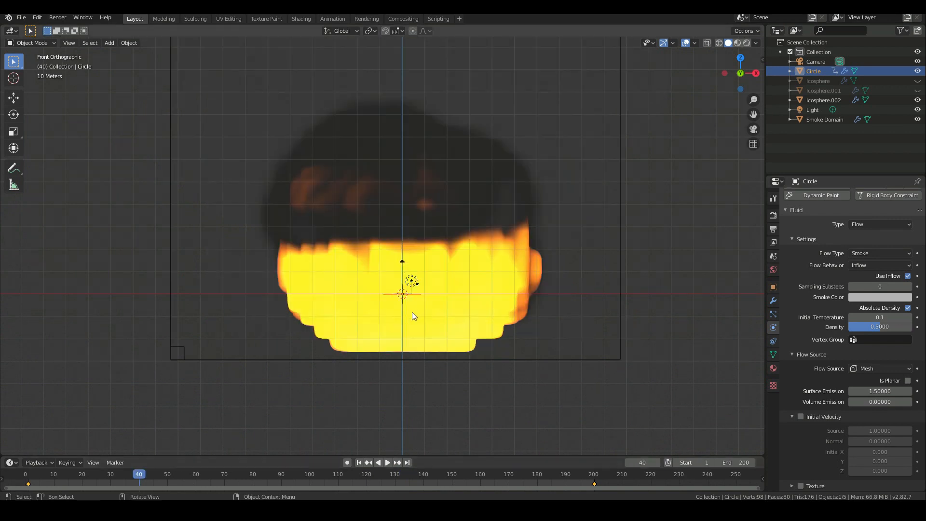
key("s")
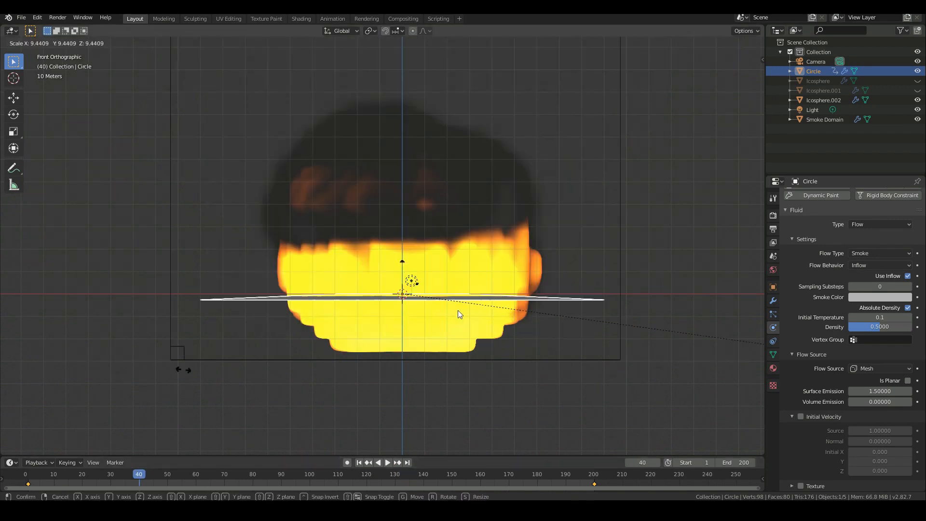
left_click(458, 310)
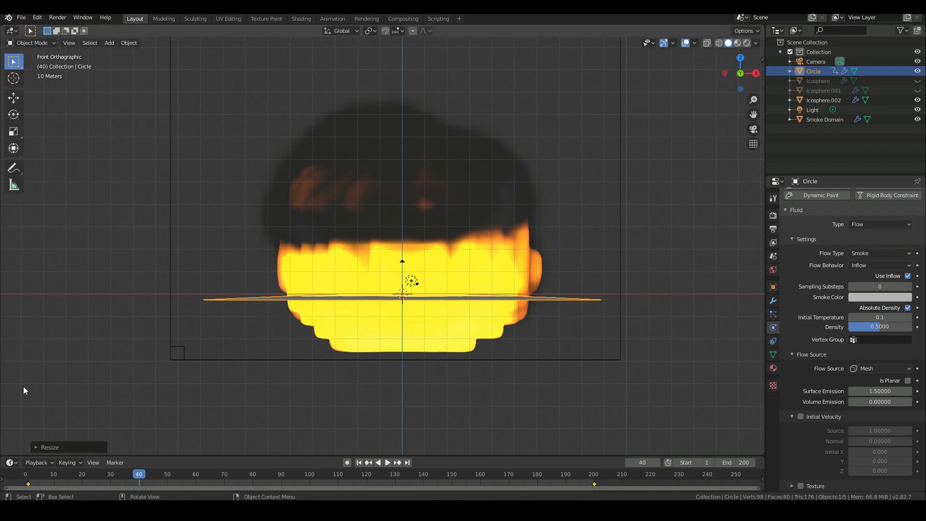
key("i")
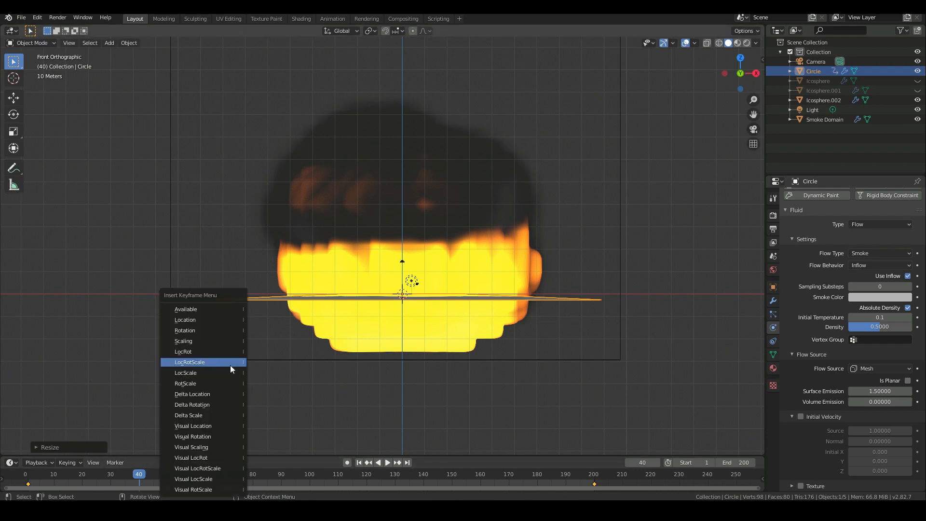
left_click(195, 342)
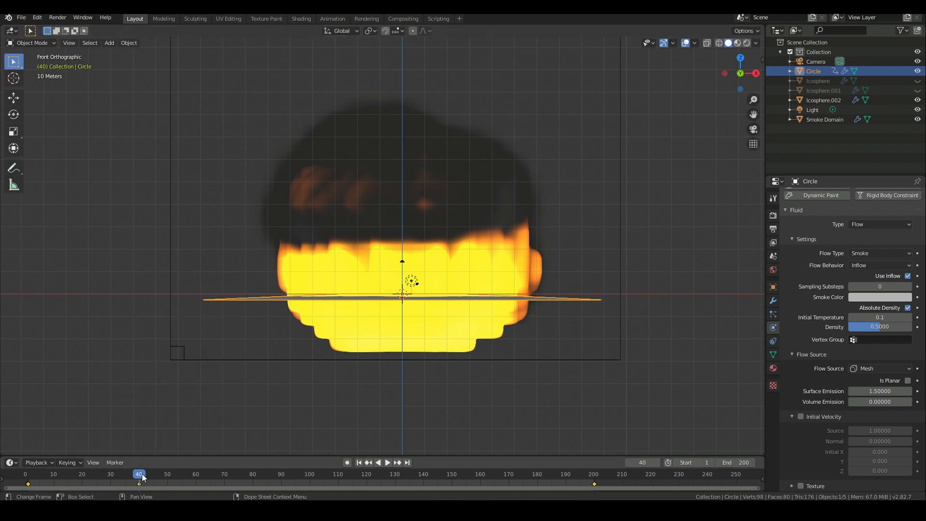
- Scale the Circle up to nearly the Smoke Domain's width at frame 200 and insert a Scaling keyframe
key("space")
key("space")
left_click(532, 475)
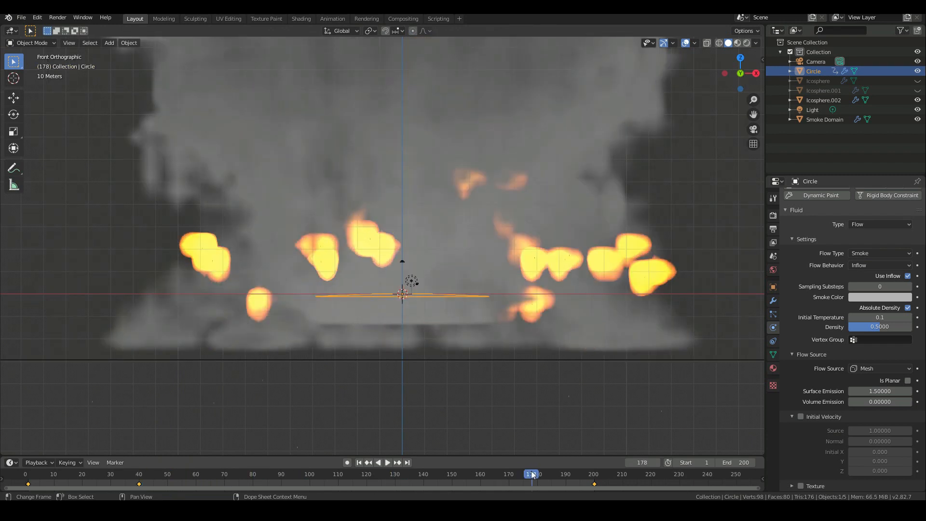
key("shift+Right")
scroll(500, 349, "down", 3)
key("s")
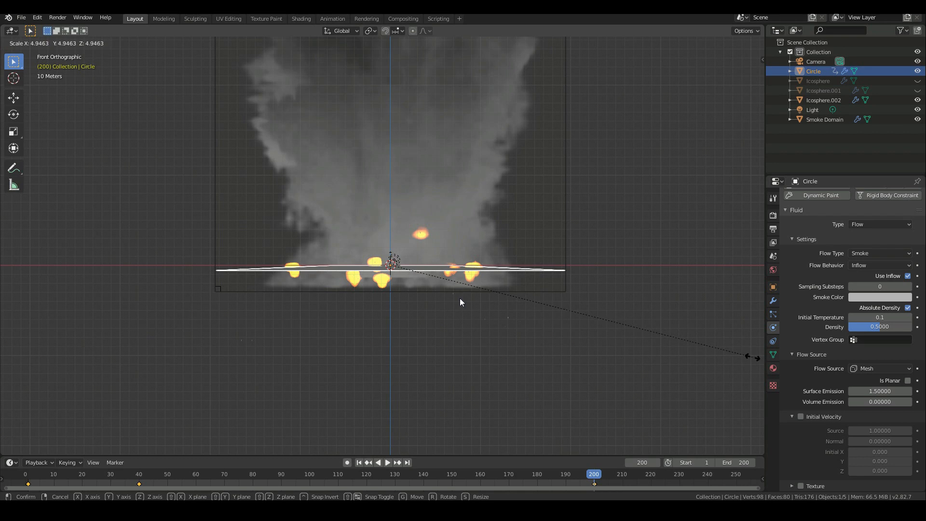
left_click(732, 357)
key("i")
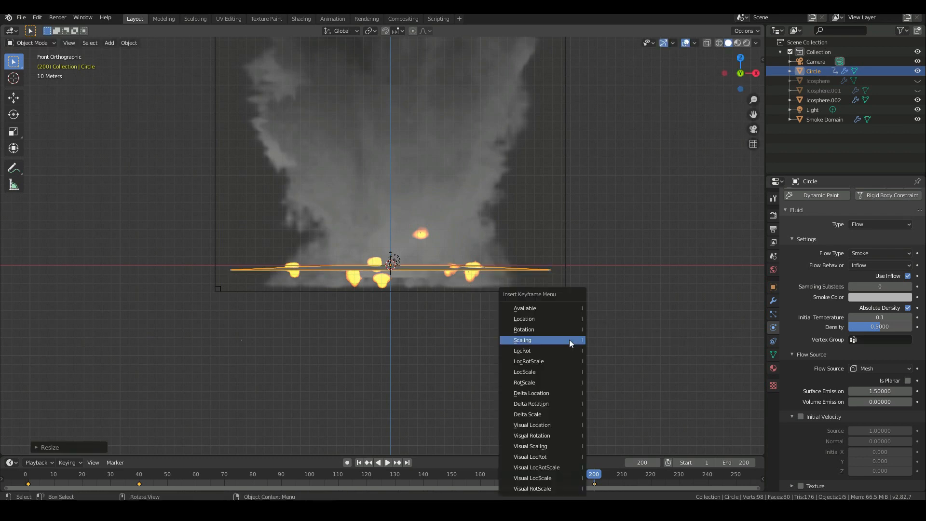
left_click(569, 340)
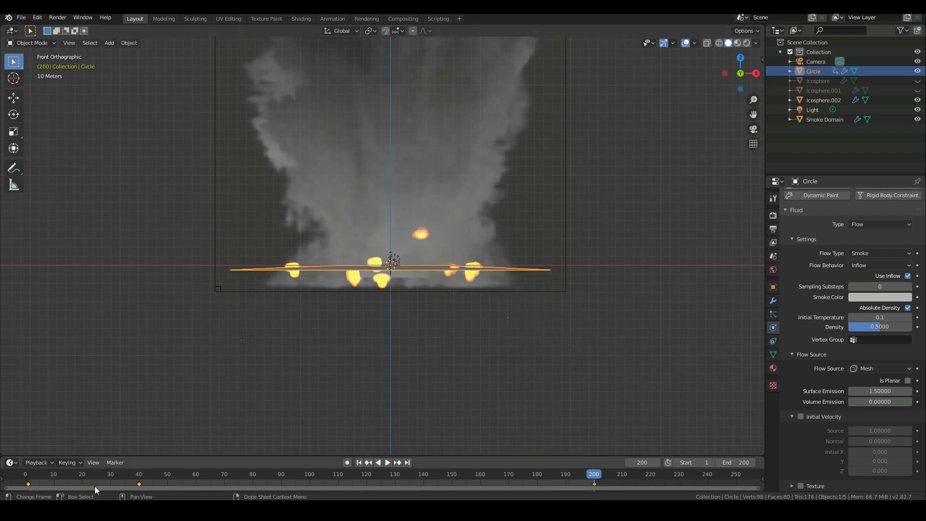
- Play back the Circle's scale animation around frame 40 and save the file
left_click(131, 473)
key("space")
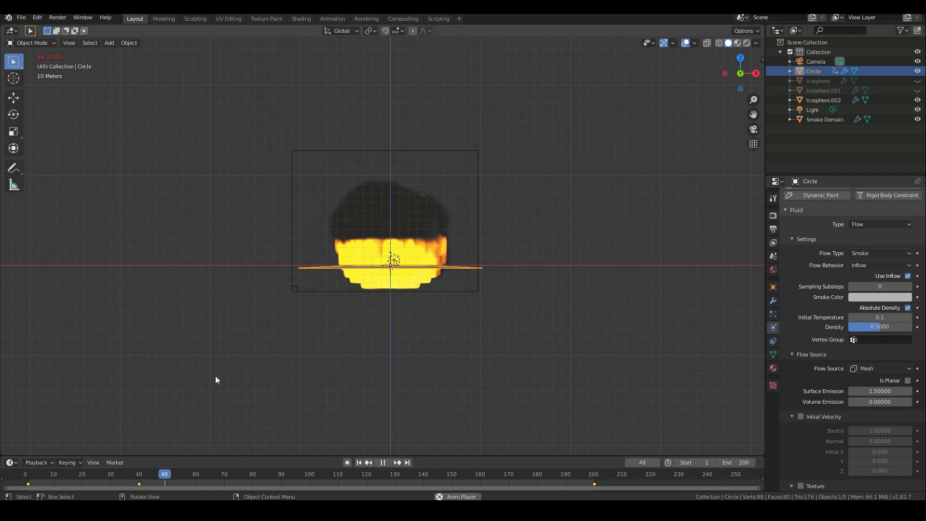
key("Escape")
left_click(22, 17)
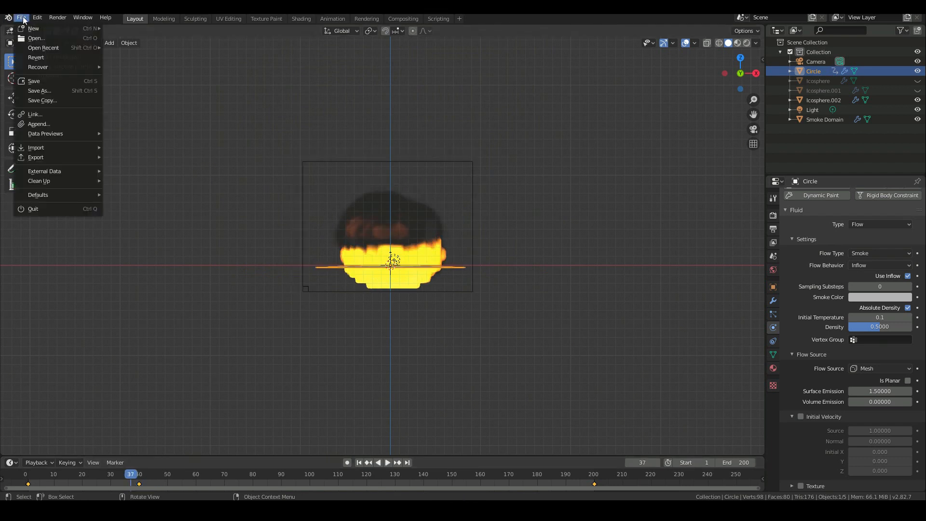
left_click(38, 80)
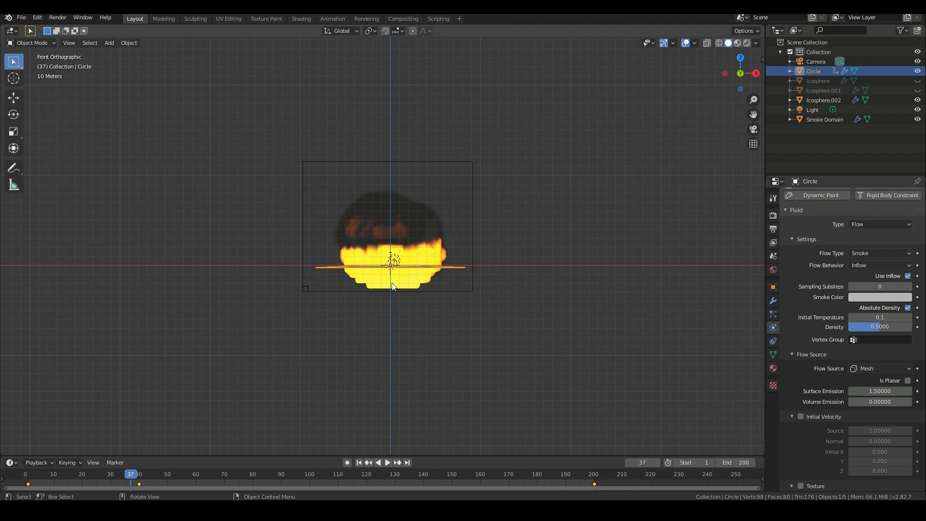
- Free the Smoke Domain's baked fluid data and save the file
scroll(392, 287, "up", 4)
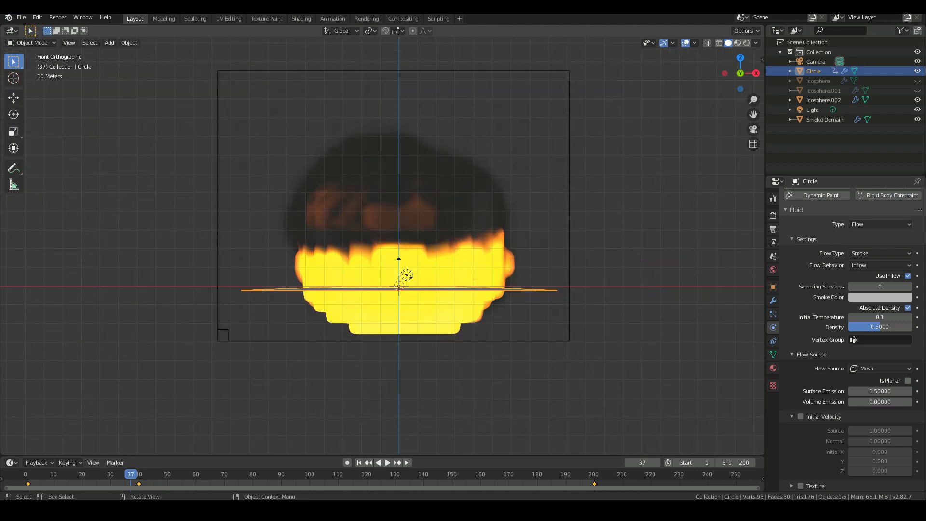
left_click(568, 335)
left_click(858, 368)
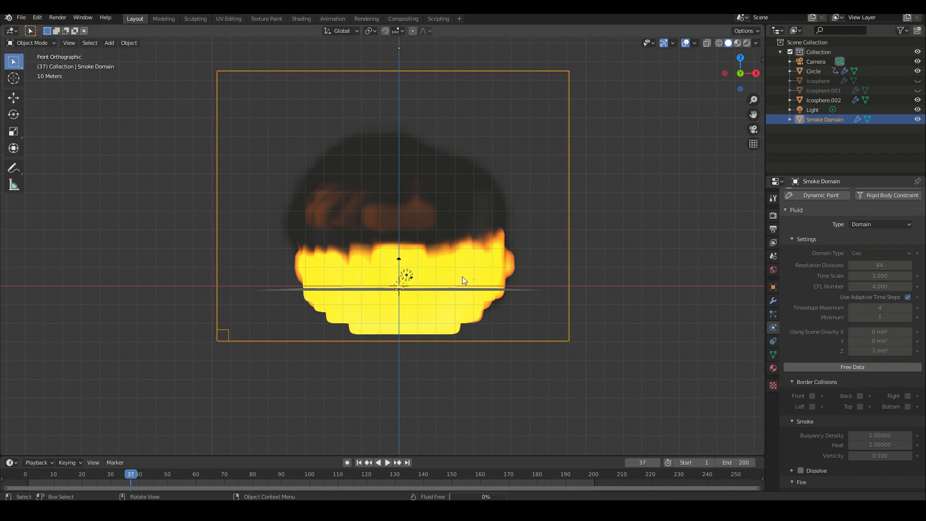
scroll(281, 262, "down", 2)
left_click(19, 17)
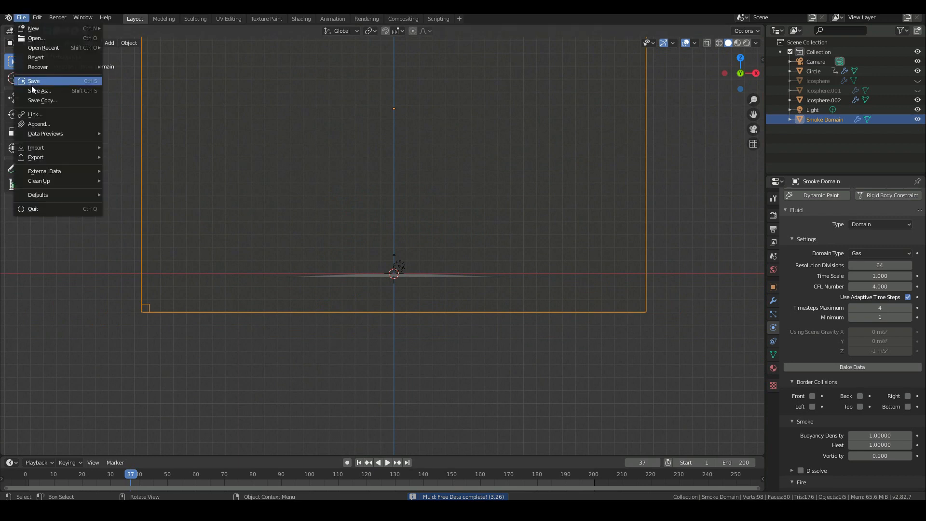
middle_click_drag(123, 129, 221, 164)
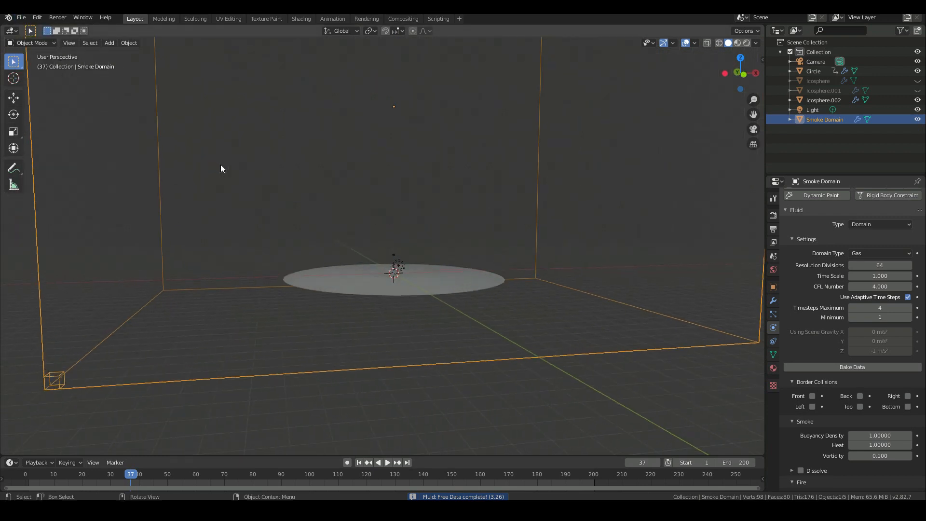
key("KP_1")
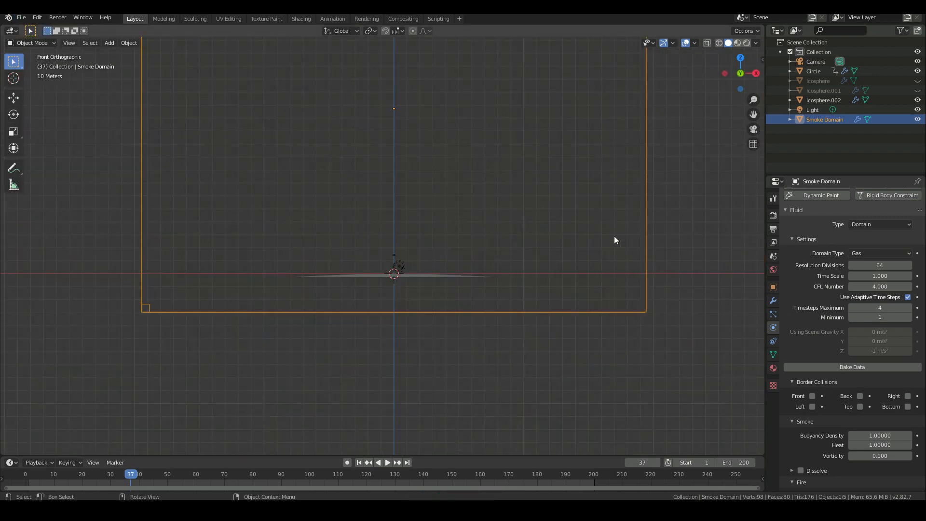
- Add a Turbulence force field and place it inside the Smoke Domain, off to one side of the emitters and slightly above the ground
scroll(614, 240, "down", 1)
left_click(507, 187)
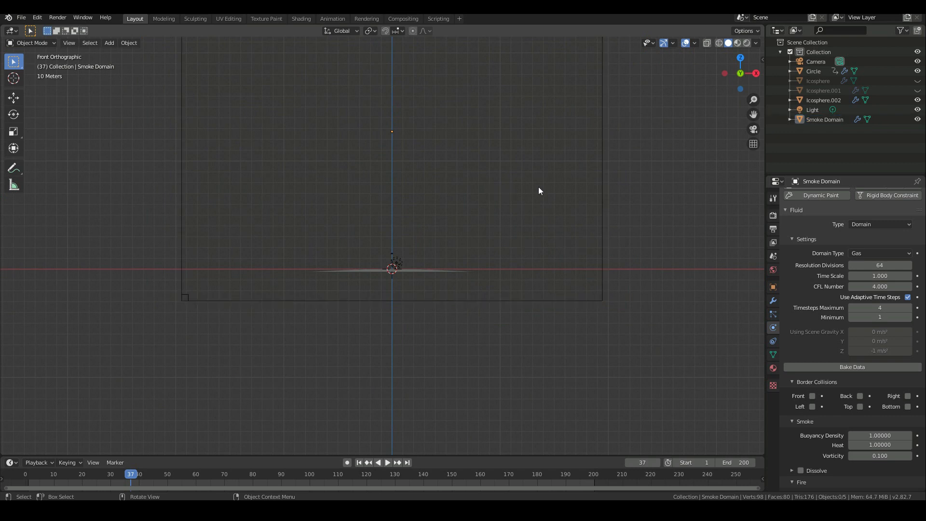
key("shift+a")
mouse_move(538, 190)
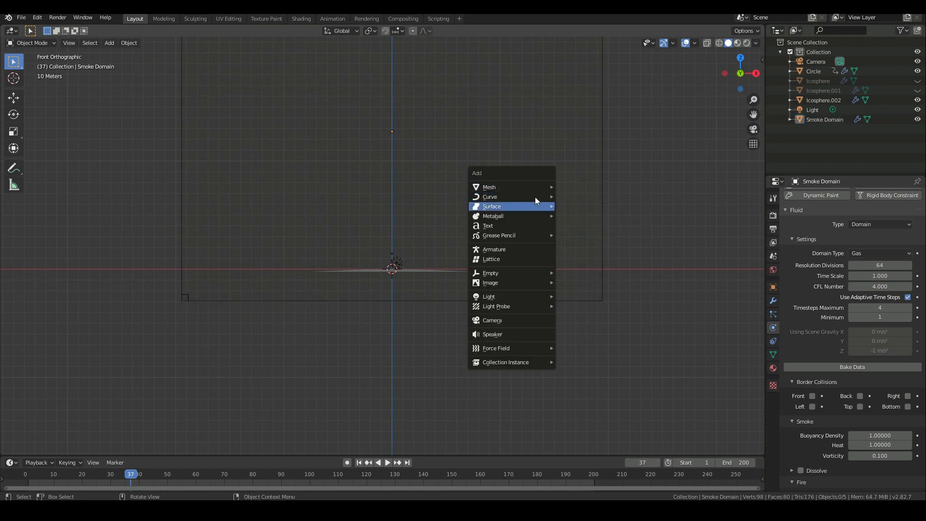
mouse_move(551, 349)
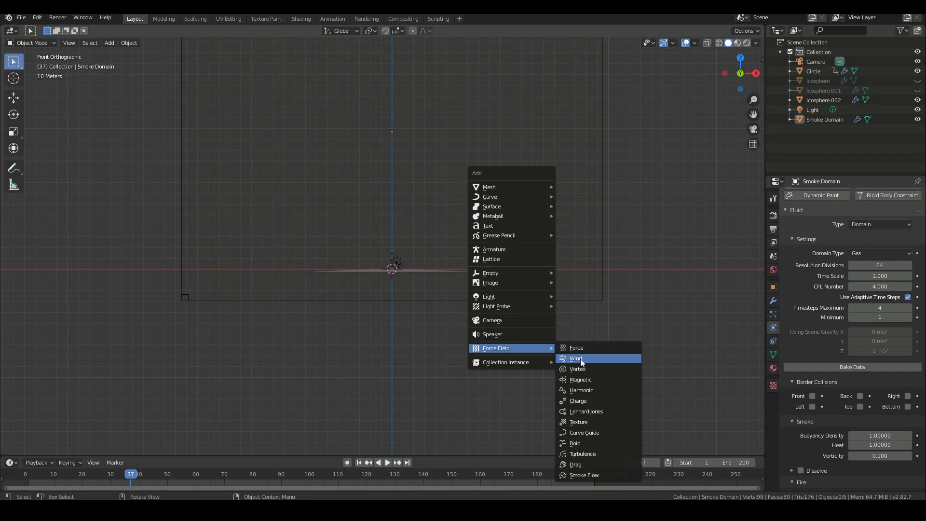
left_click(587, 454)
key("g")
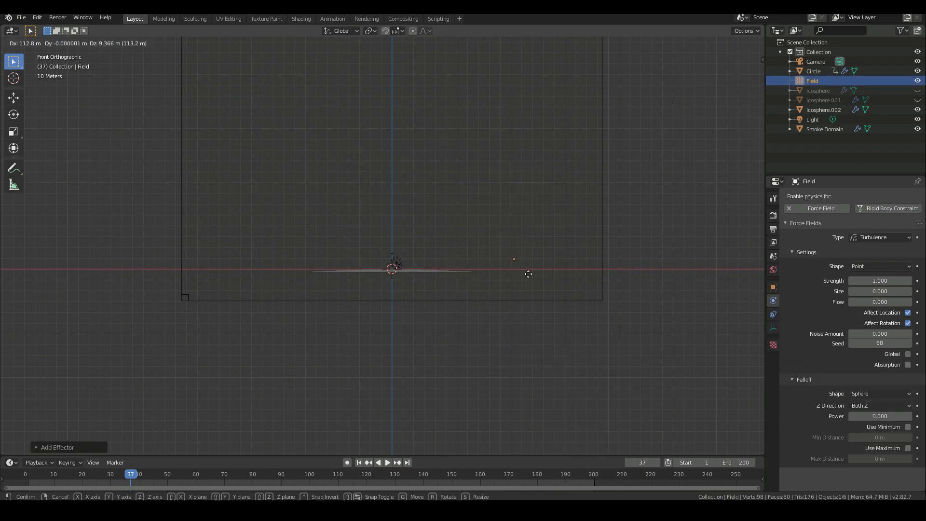
left_click(534, 261)
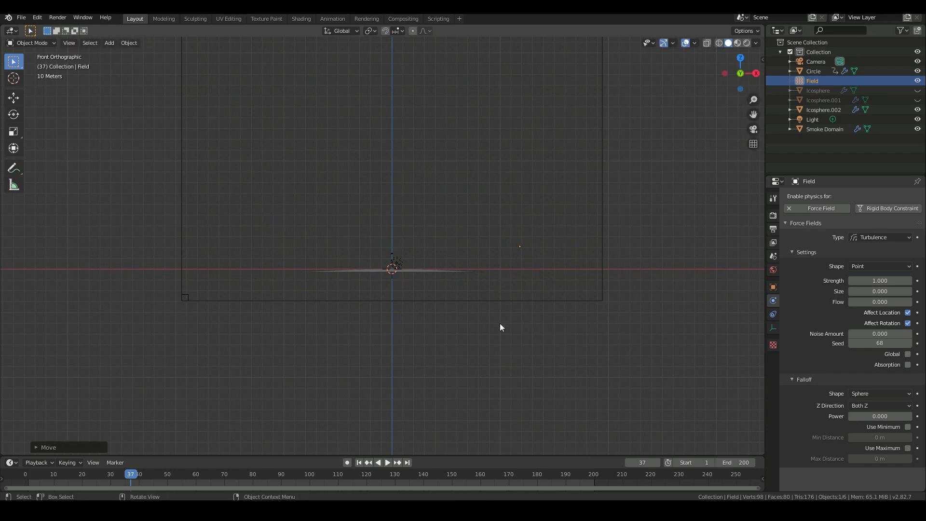
- Set the Turbulence field's Strength to 2
left_click(867, 280)
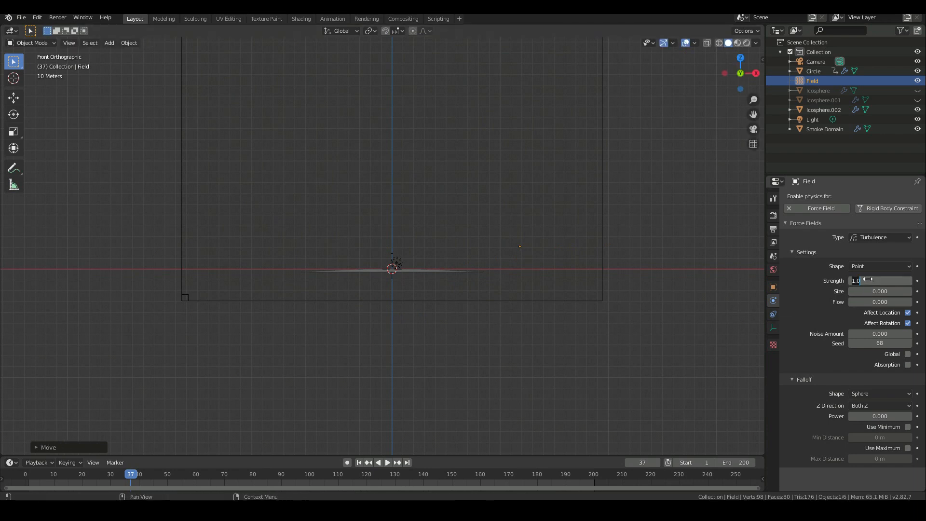
type("5")
type("2")
key("Return")
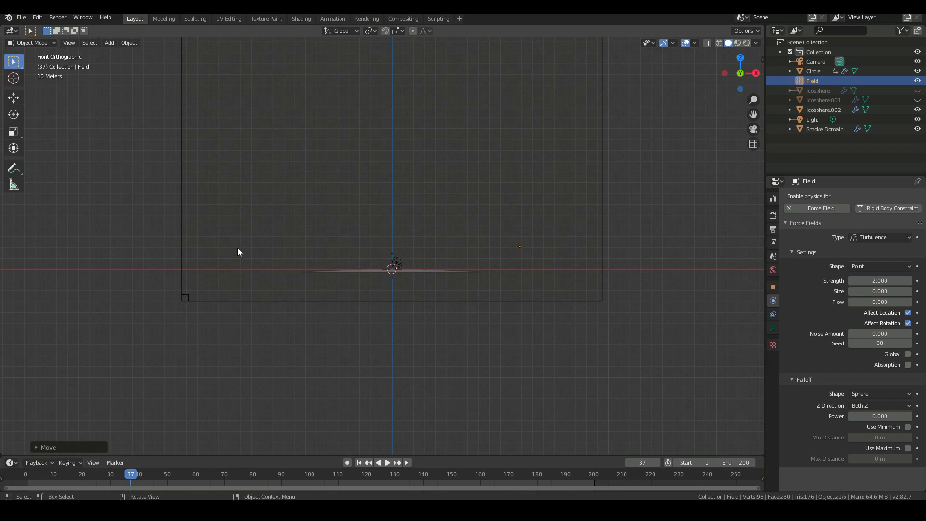
- Set the Smoke Domain's Resolution Divisions to 256 and save the file
middle_click_drag(256, 252, 324, 264)
key("KP_1")
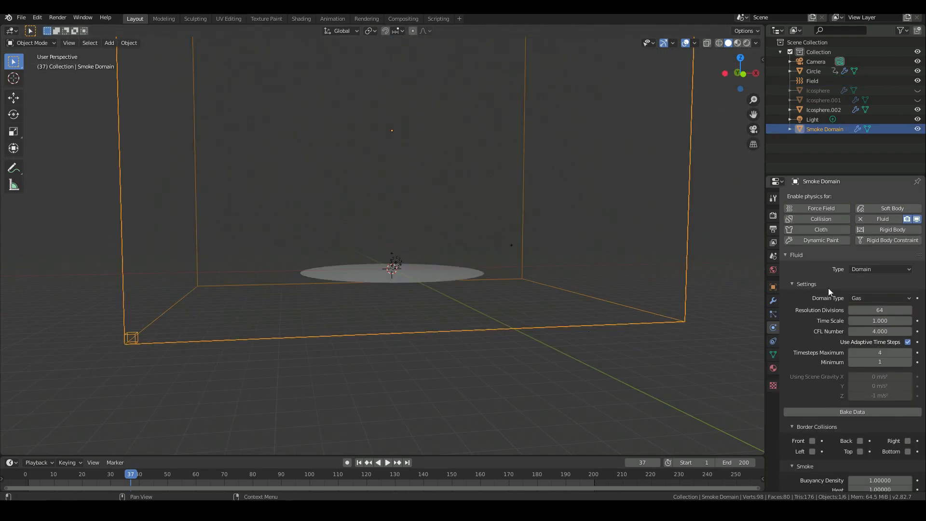
left_click(877, 310)
type("256")
key("Return")
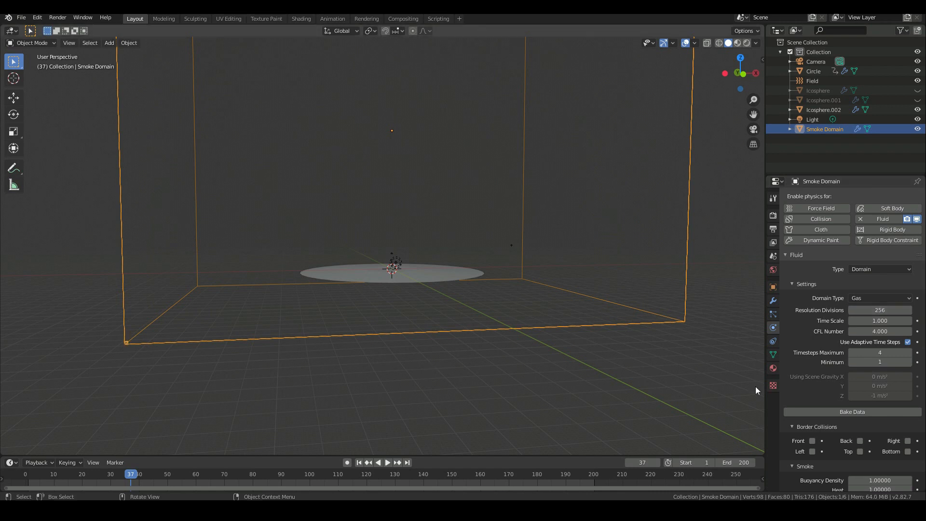
scroll(840, 352, "down", 2)
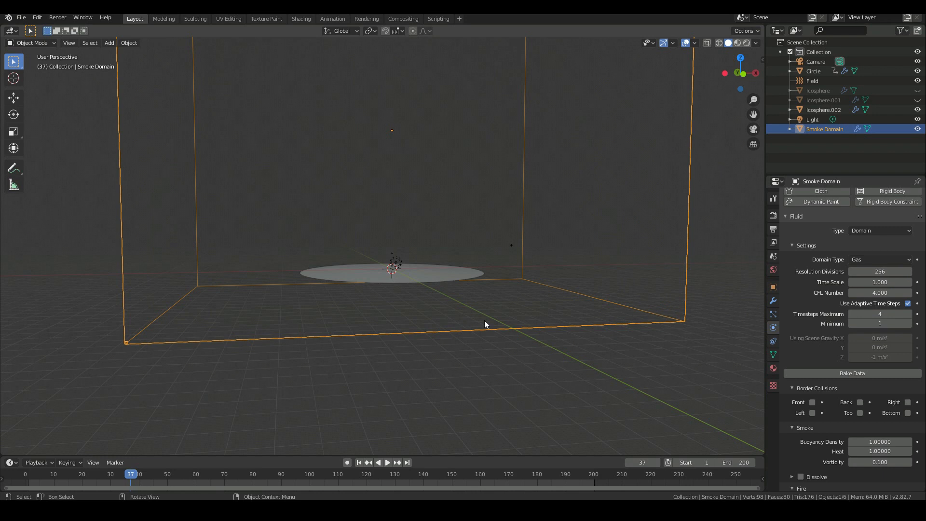
key("KP_1")
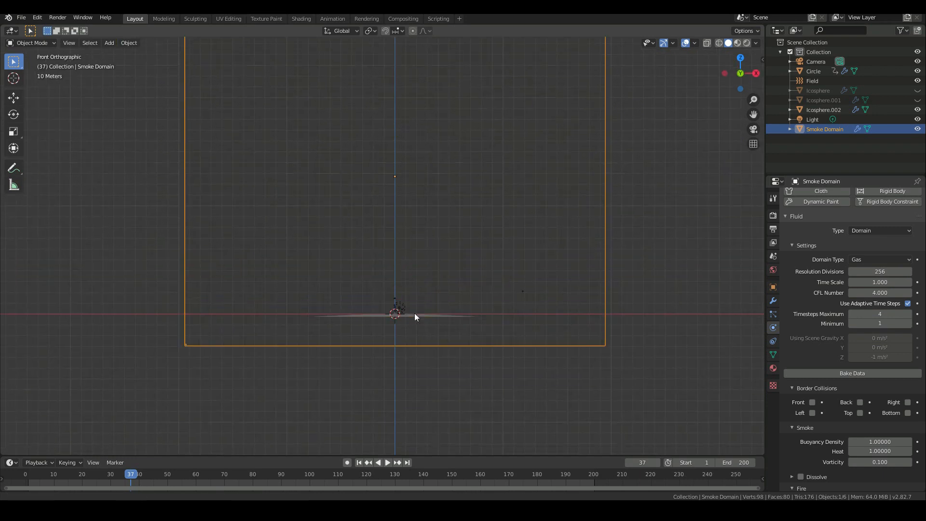
left_click(21, 18)
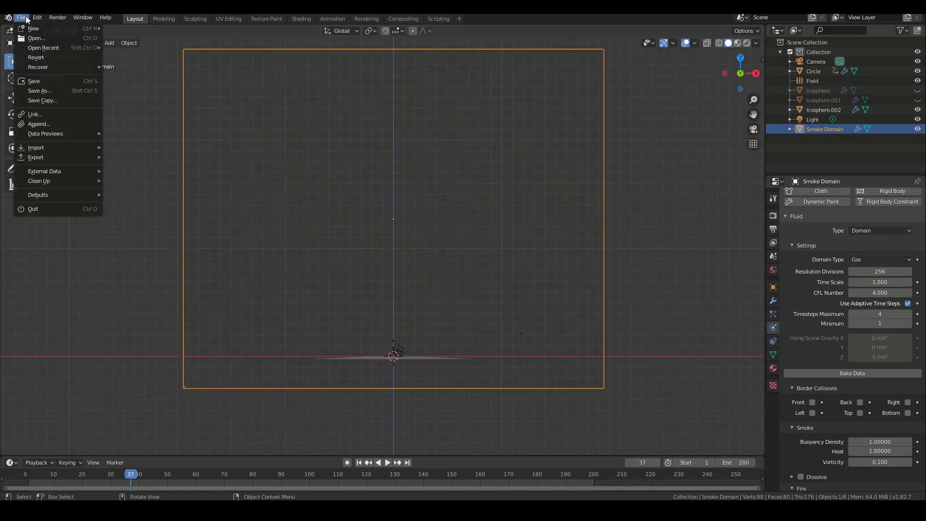
left_click(27, 82)
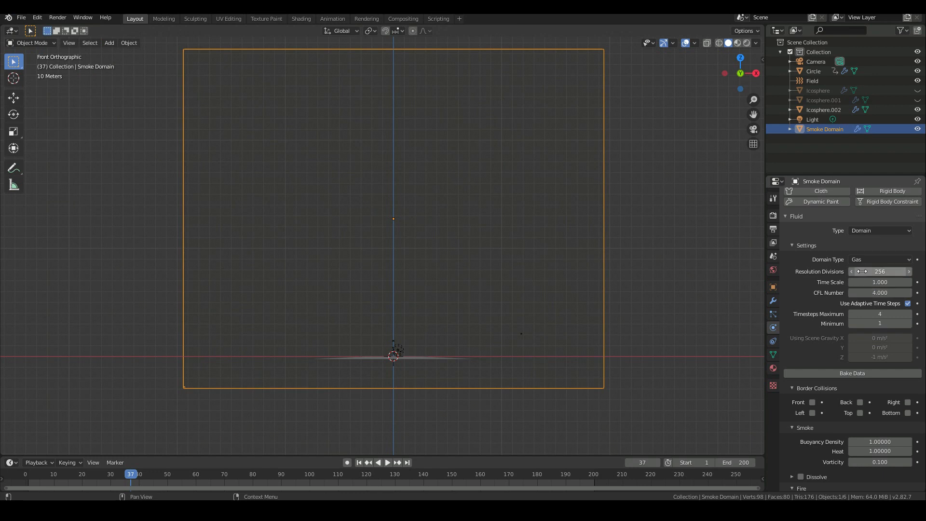
- Enable Noise on the Smoke Domain and review its Upres Factor against the domain's Resolution Divisions
scroll(821, 407, "down", 8)
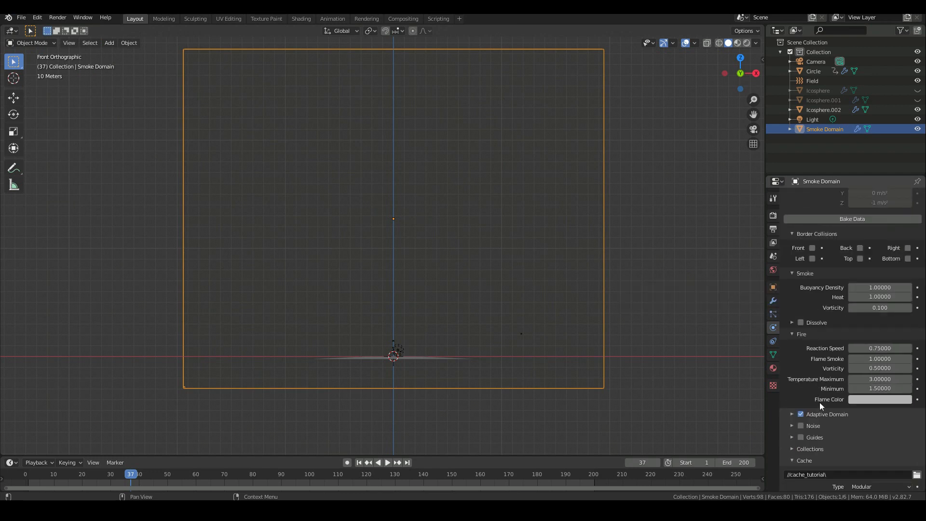
scroll(820, 399, "down", 2)
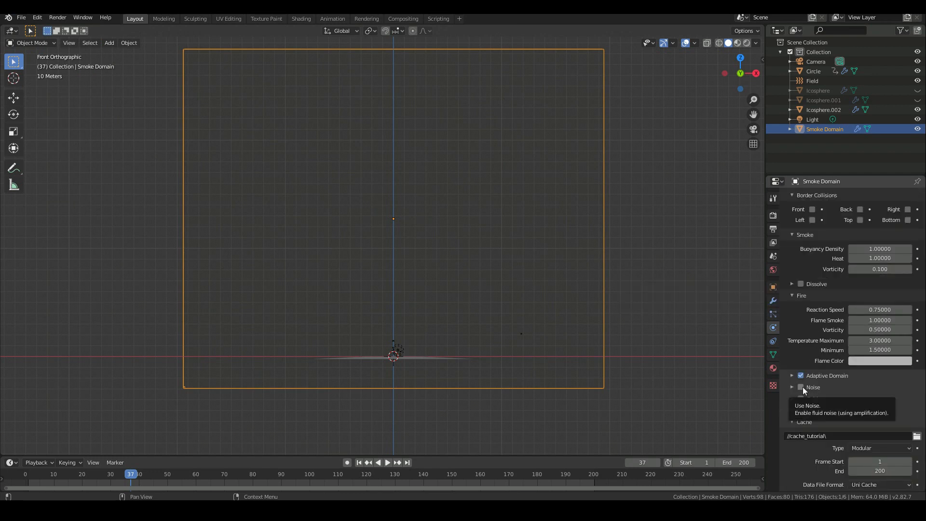
left_click(800, 387)
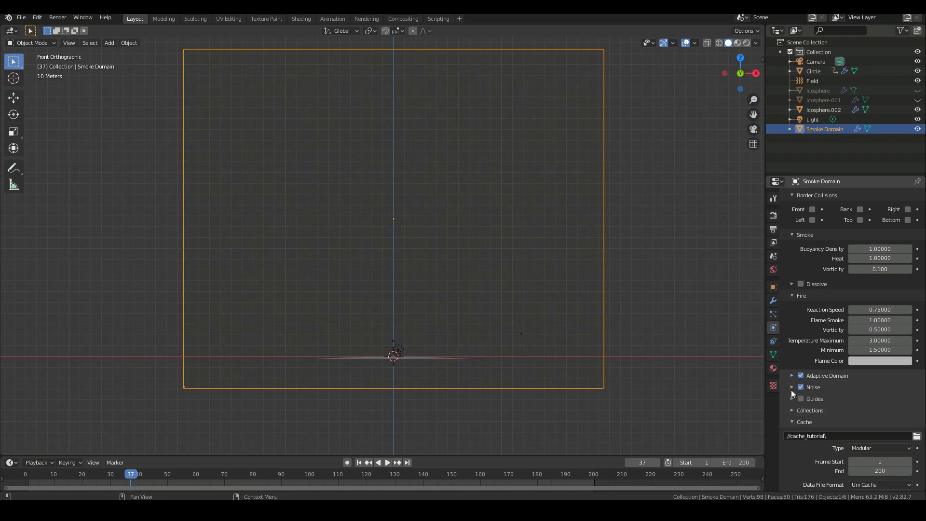
left_click(792, 387)
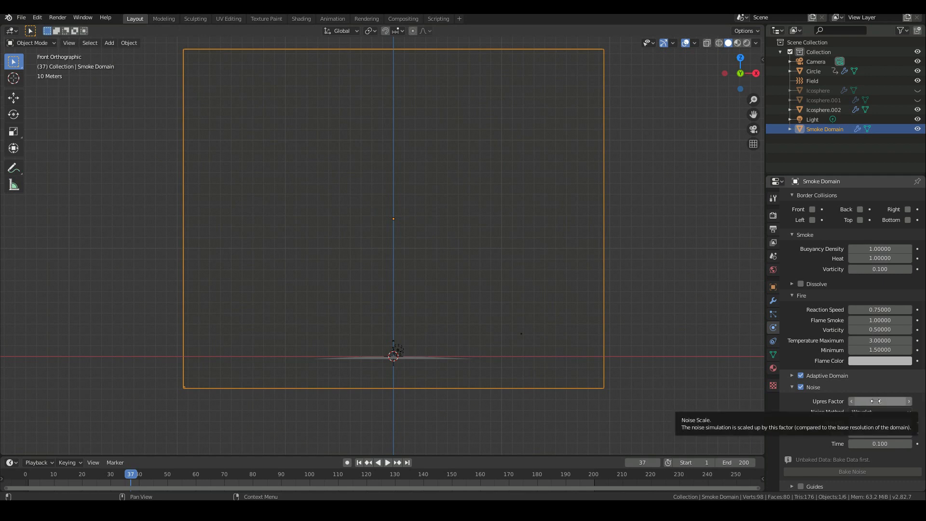
scroll(876, 401, "up", 10)
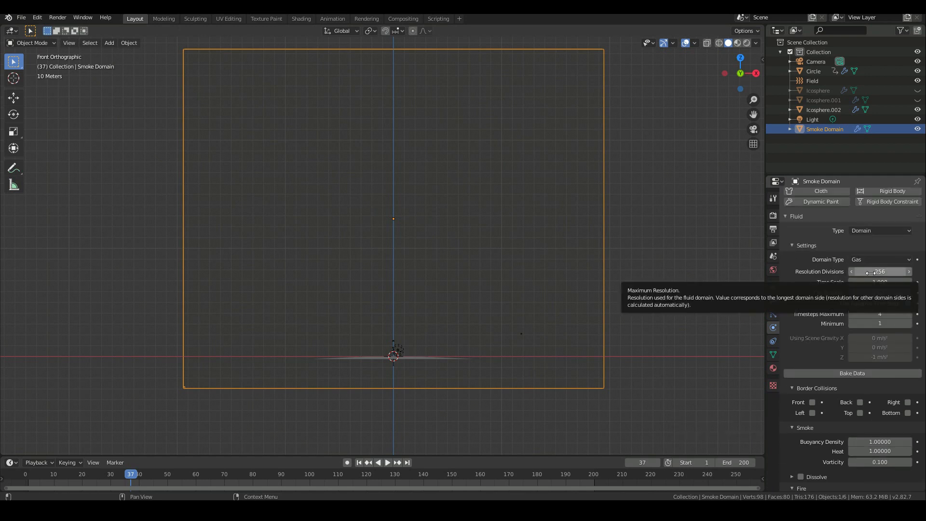
scroll(870, 285, "down", 10)
scroll(875, 402, "up", 12)
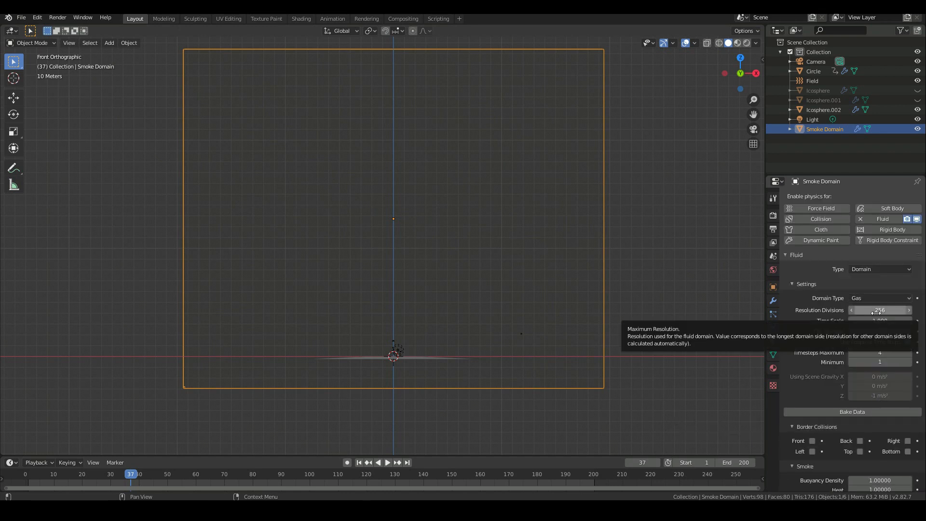
scroll(896, 413, "down", 12)
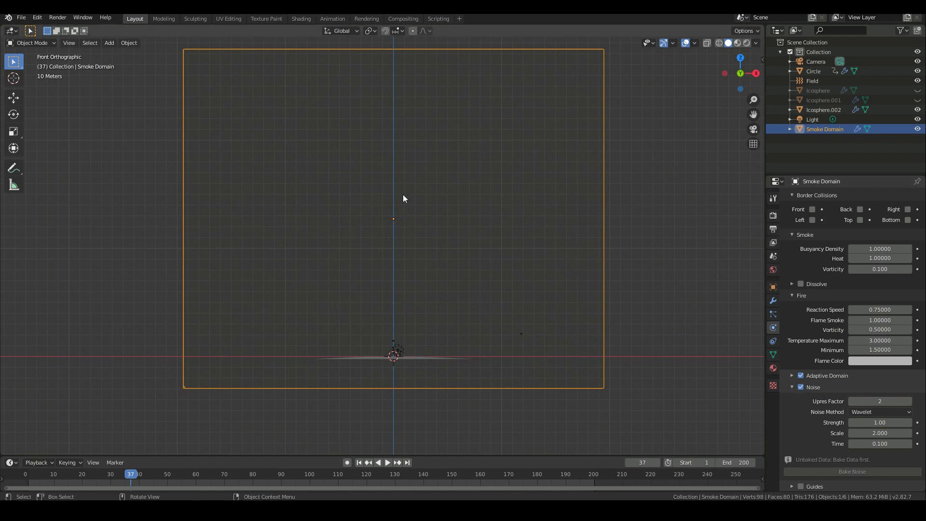
scroll(403, 195, "up", 1)
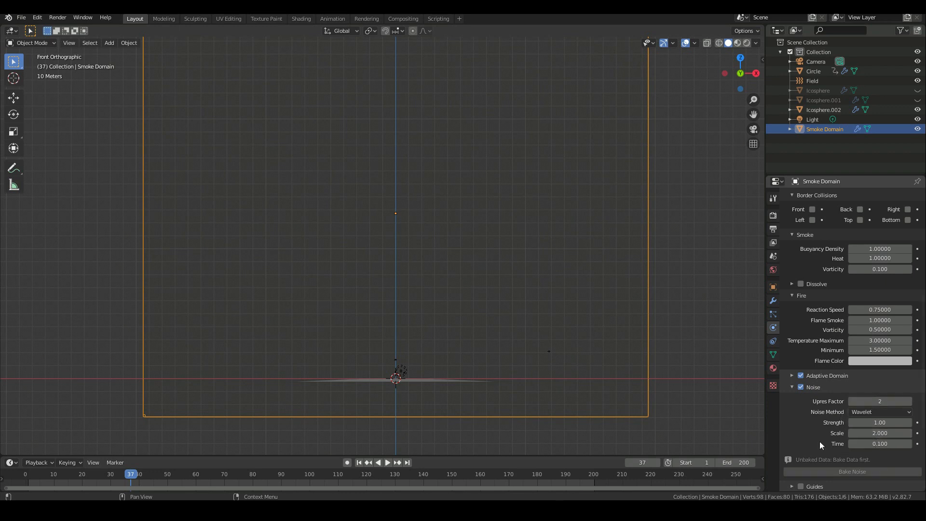
scroll(820, 434, "down", 7)
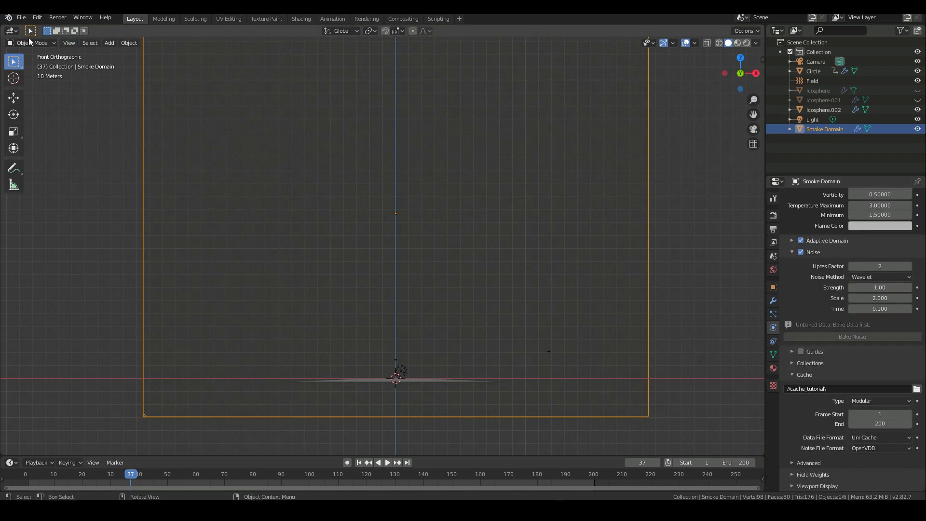
- Save the file and bake the Smoke Domain's fluid data
left_click(21, 18)
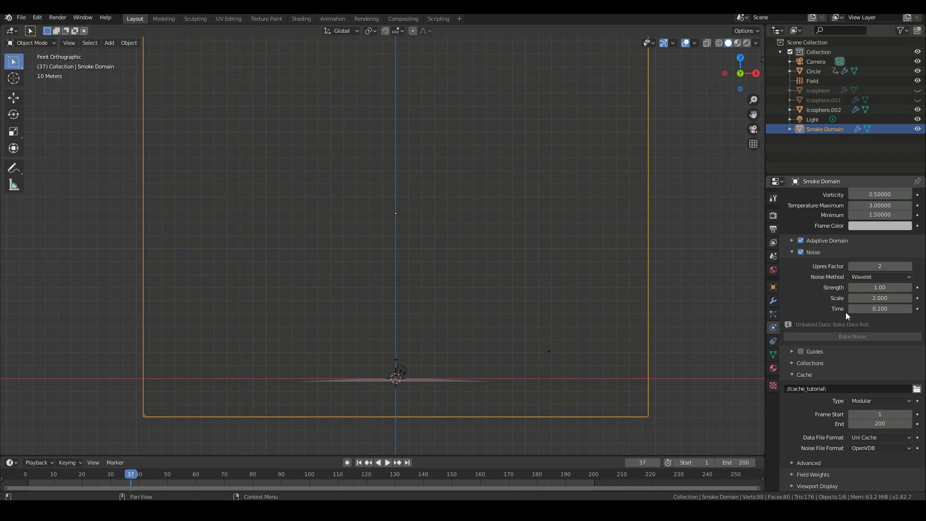
scroll(851, 326, "up", 7)
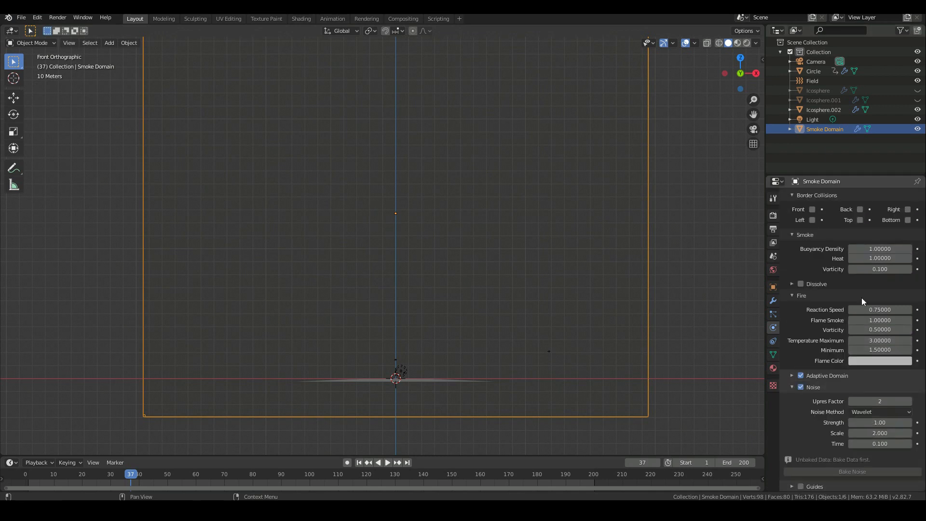
scroll(862, 297, "up", 8)
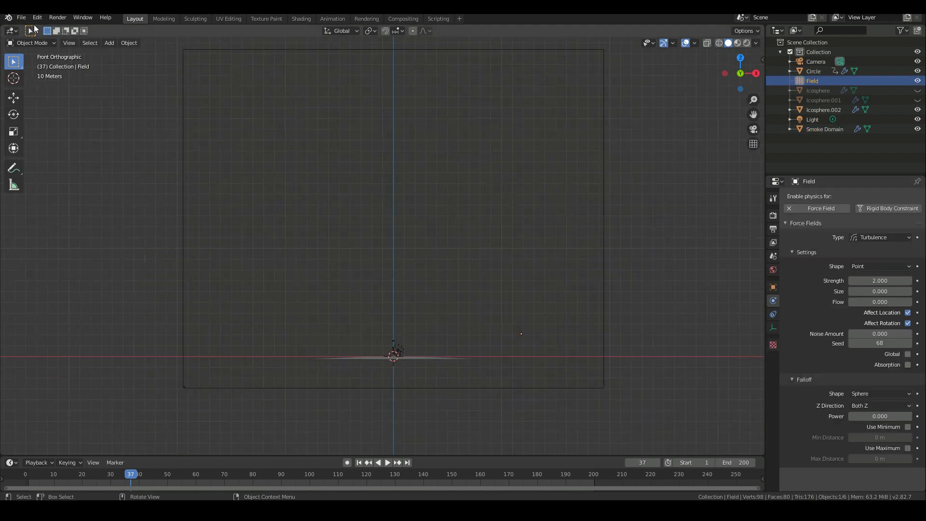
left_click(21, 18)
left_click(540, 392)
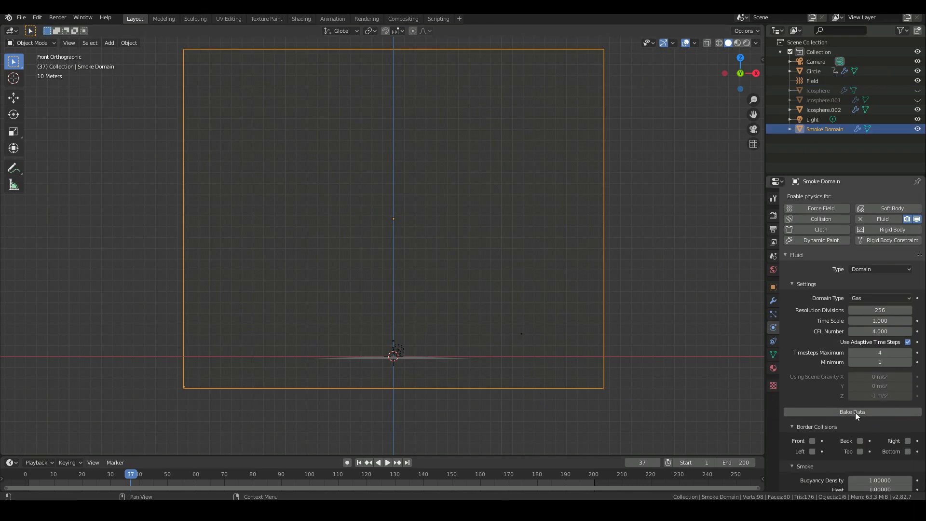
scroll(857, 411, "down", 4)
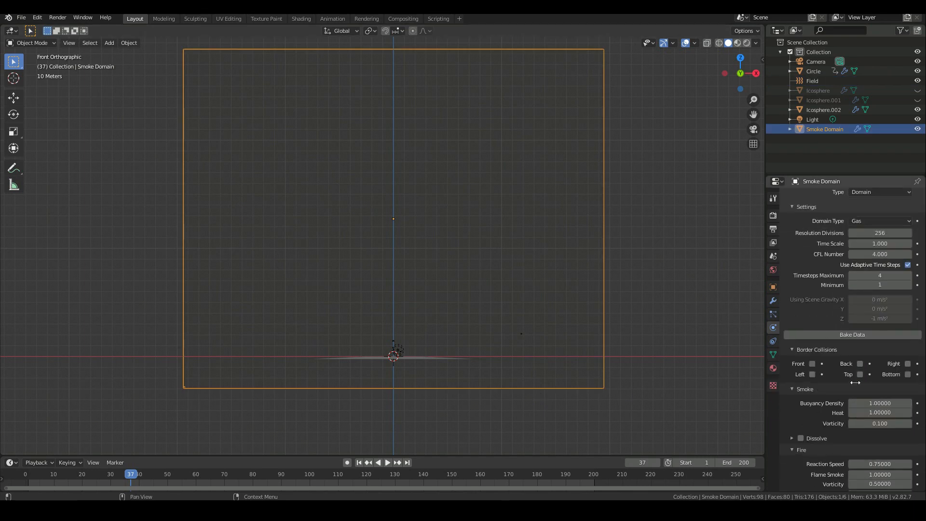
left_click(855, 333)
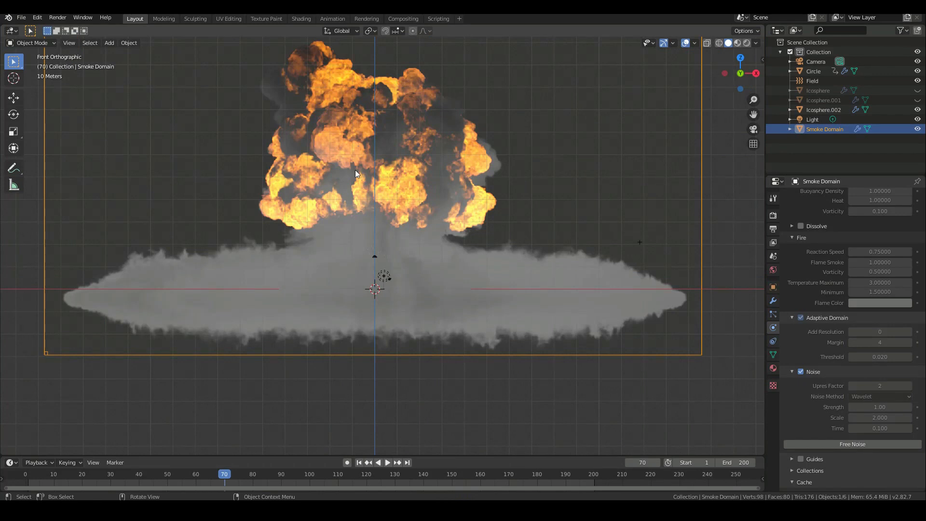
- Examine the baked fire and smoke at frame 70 from several angles, up close and from the front
mouse_move(296, 210)
middle_mouse_down()
mouse_move(329, 227)
mouse_move(447, 222)
mouse_move(558, 233)
mouse_move(431, 238)
mouse_move(294, 219)
middle_mouse_up()
scroll(306, 222, "up", 5)
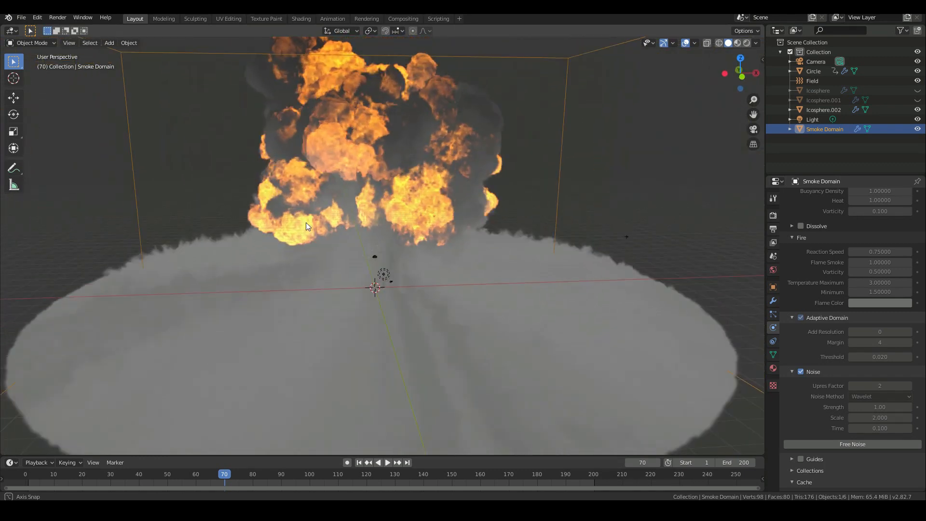
scroll(306, 223, "down", 3)
middle_click_drag(460, 282, 486, 271)
middle_click_drag(652, 322, 465, 291)
scroll(589, 256, "up", 2)
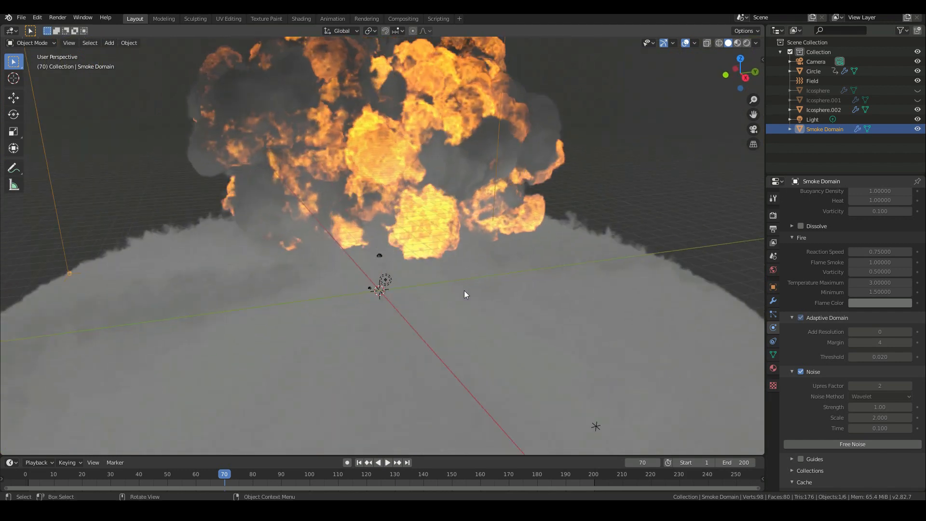
key("KP_1")
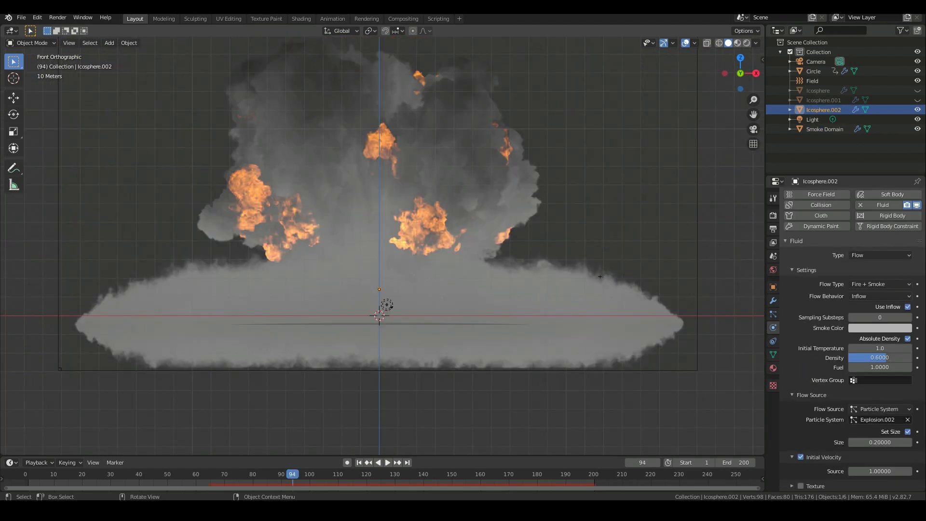
- Select the camera near the centre of the scene and clear its rotation
middle_click_drag(345, 303, 398, 310)
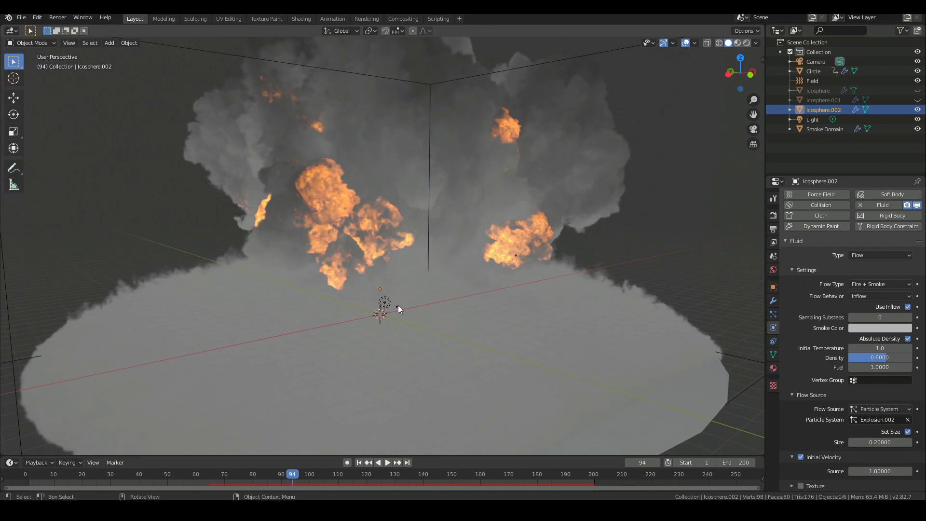
left_click(401, 307)
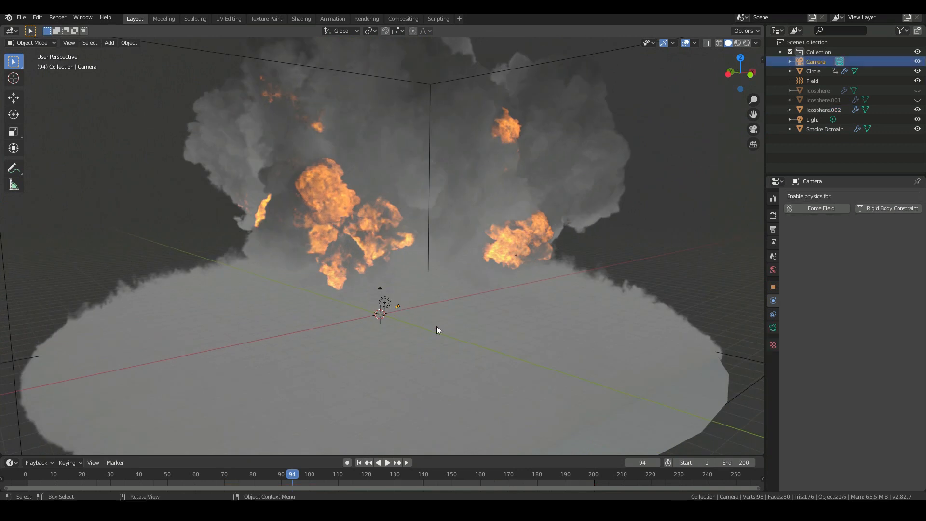
key("KP_1")
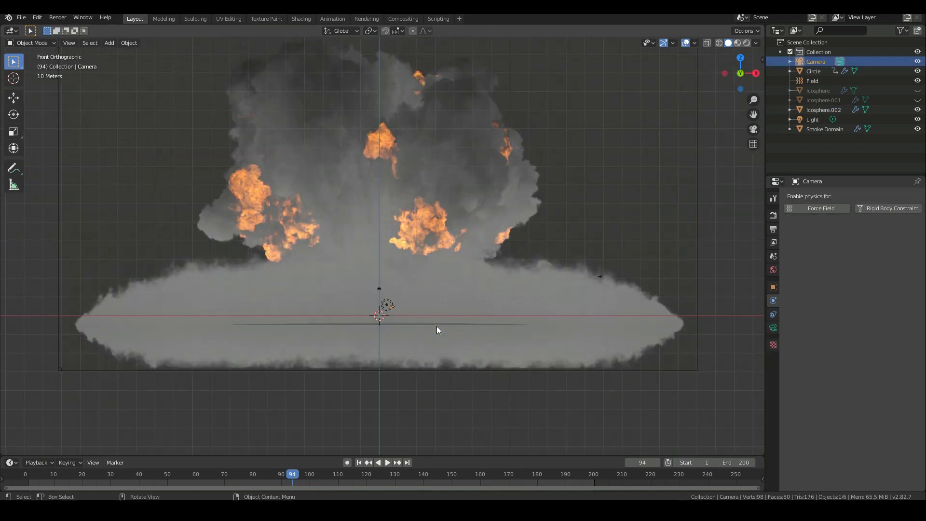
scroll(455, 291, "down", 4)
scroll(456, 292, "down", 8)
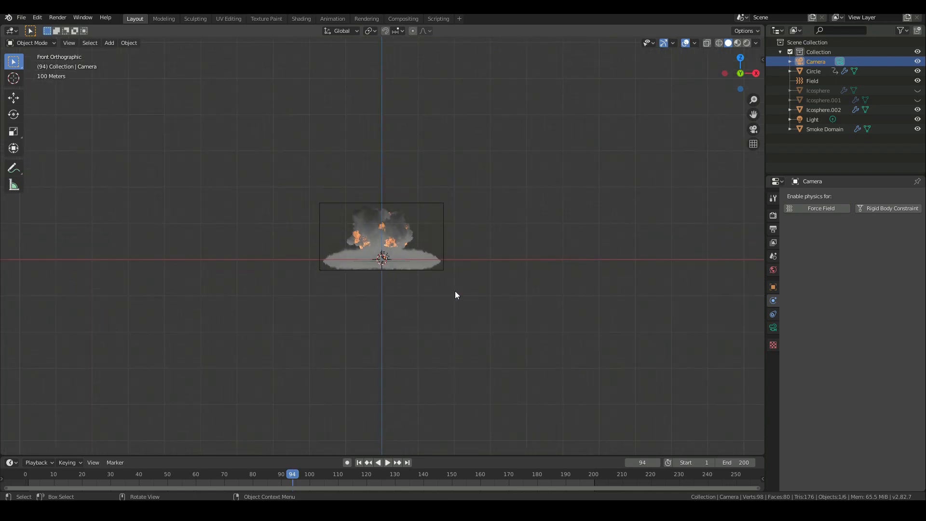
scroll(455, 295, "up", 10)
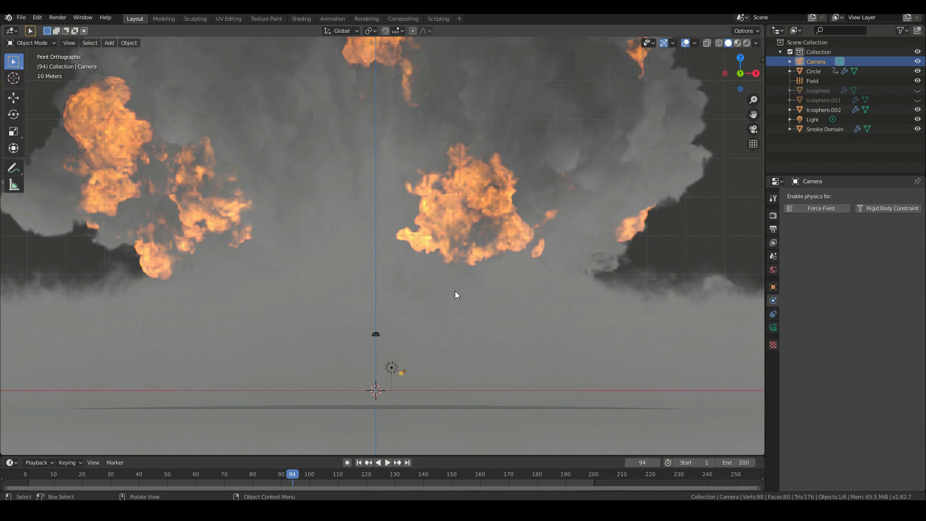
key("KP_7")
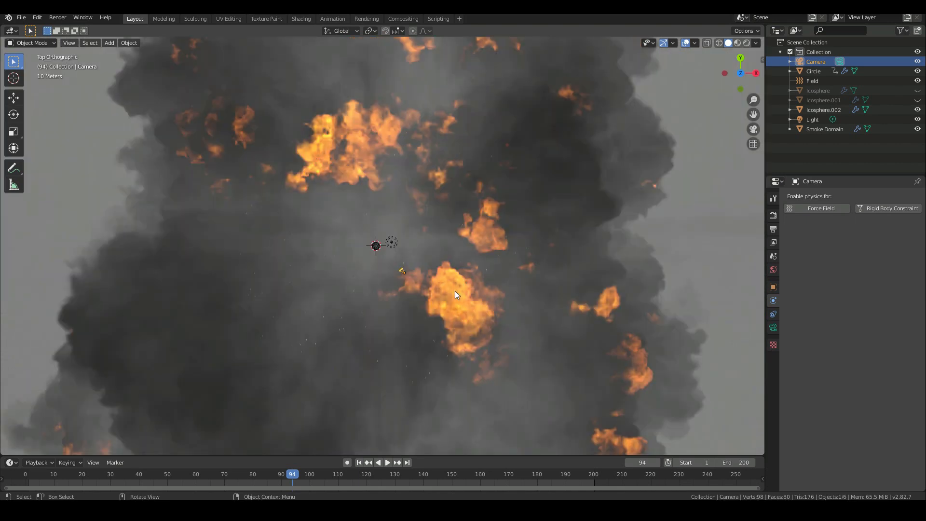
key("alt+r")
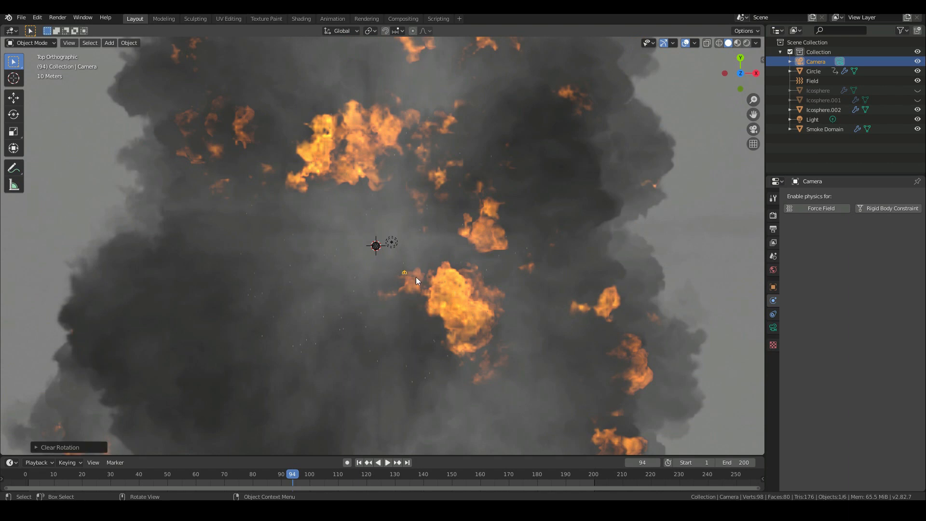
- Rotate the camera 90 degrees about the X axis so it faces horizontally
middle_click_drag(419, 282, 466, 244)
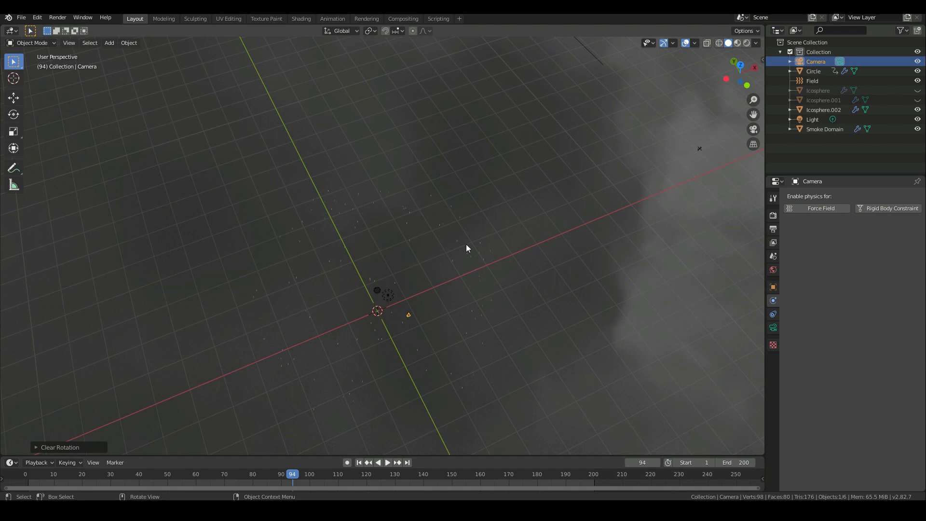
type("rx")
type("90")
key("Return")
- Move the camera along the negative global Y axis to just inside the front edge of the Smoke Domain
key("KP_7")
scroll(466, 244, "down", 6)
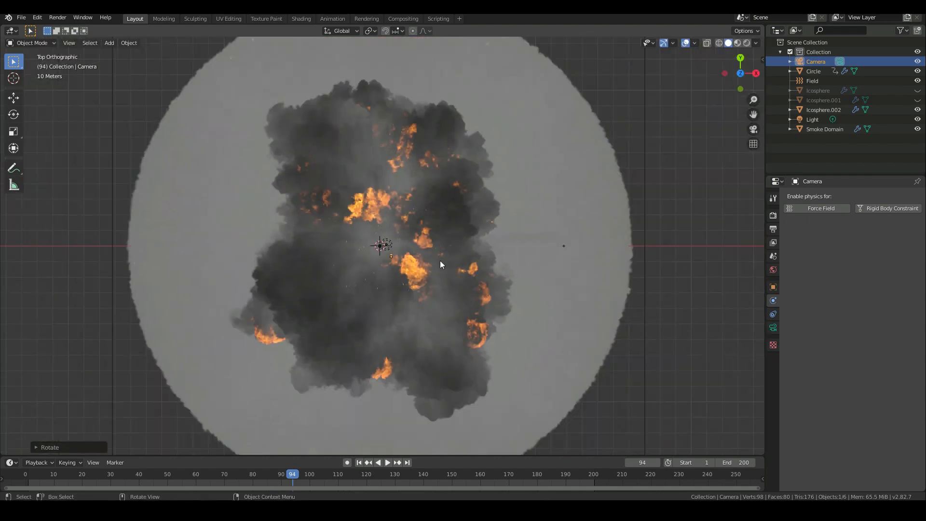
key("g")
key("y")
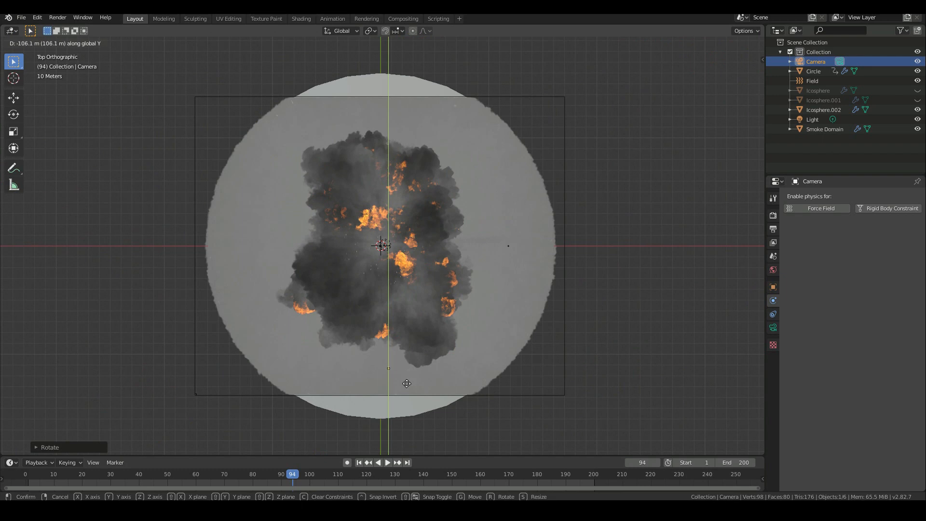
left_click(407, 396)
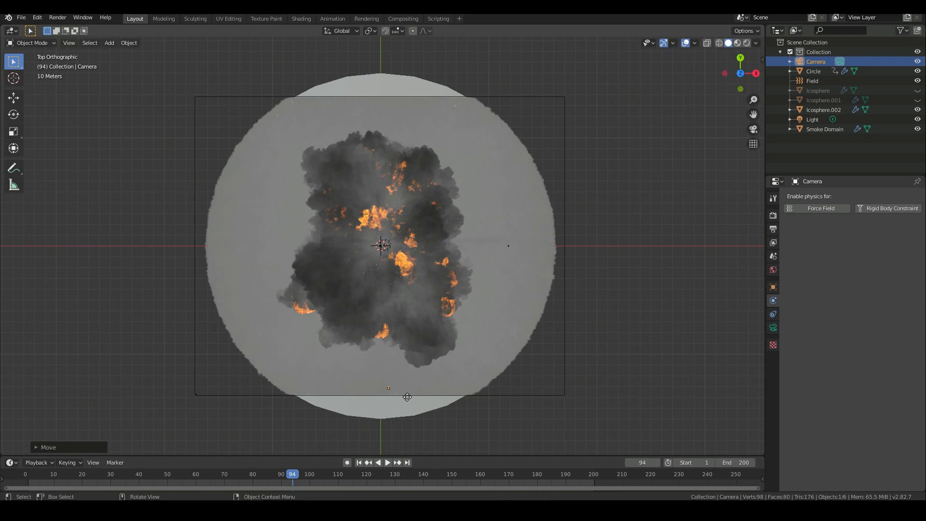
- Look through the camera and move it back along its local Z axis
key("KP_0")
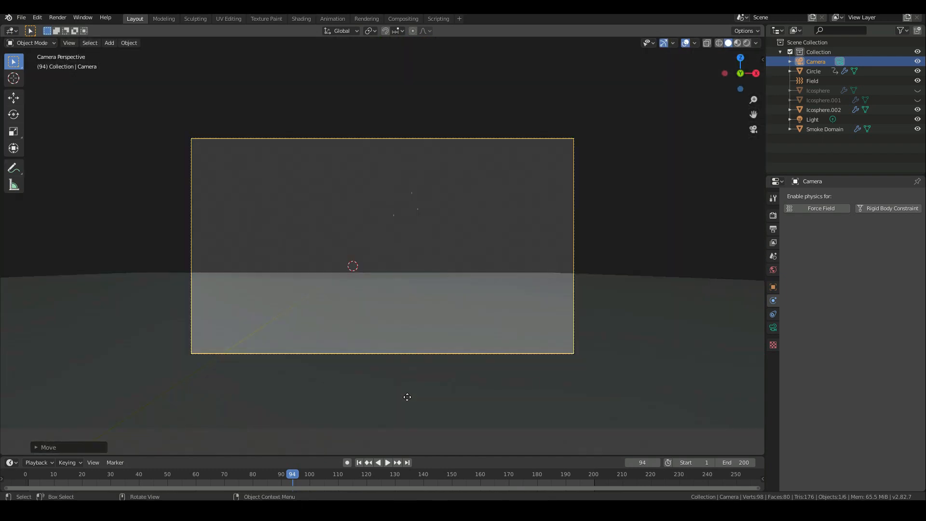
scroll(459, 211, "down", 8)
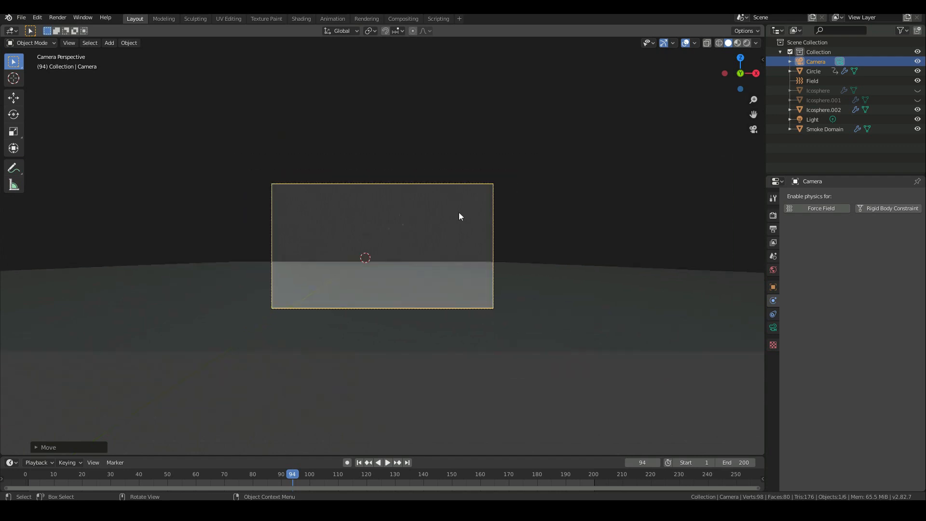
middle_click_drag(374, 237, 399, 245)
key("KP_0")
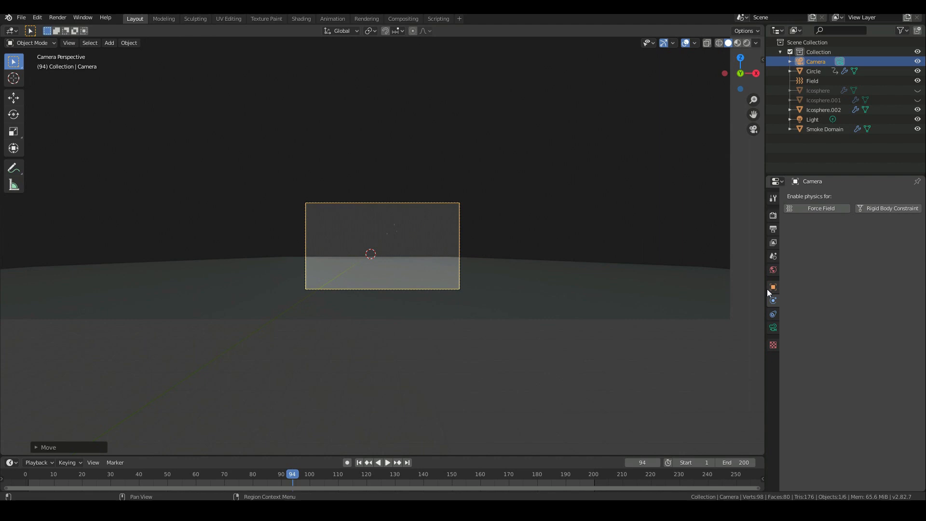
key("g")
key("z")
key("z")
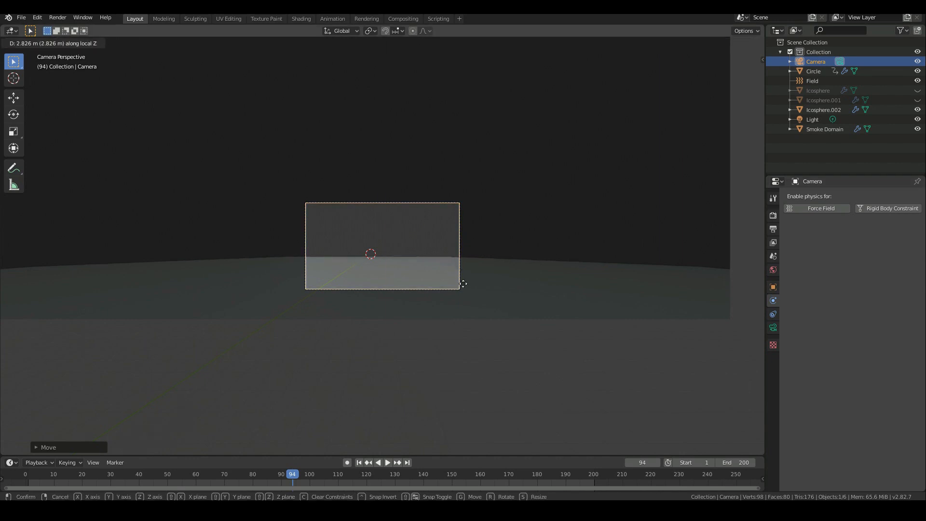
left_click(477, 378)
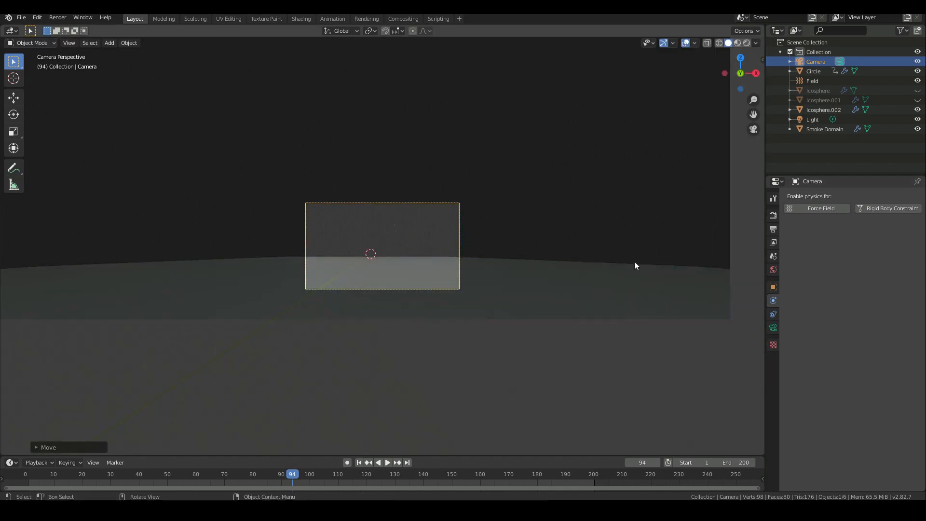
- Set the camera's Clip End to 1000 m
left_click(773, 328)
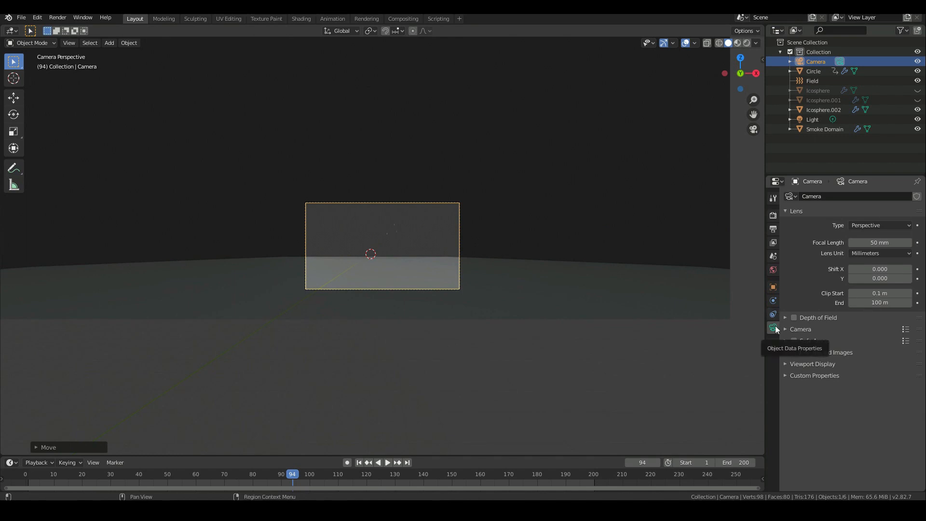
left_click(880, 302)
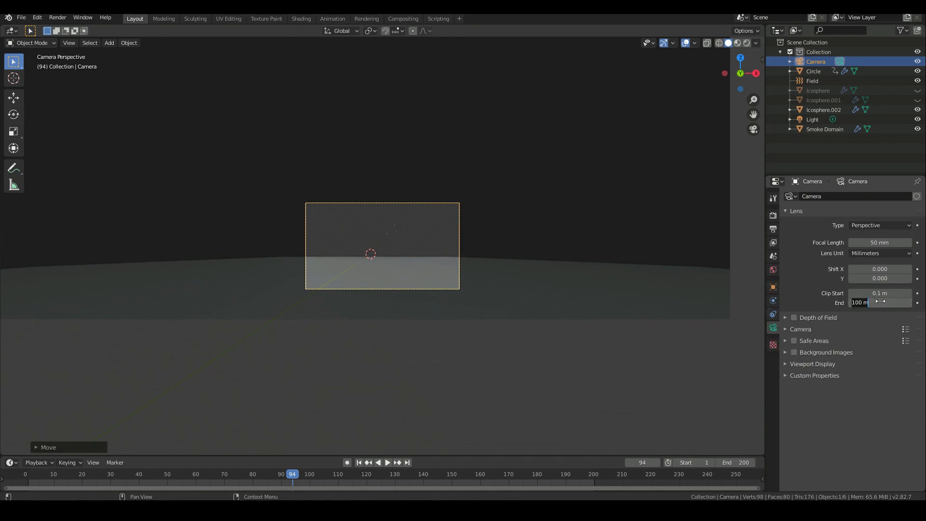
left_click(859, 302)
type("0")
key("Return")
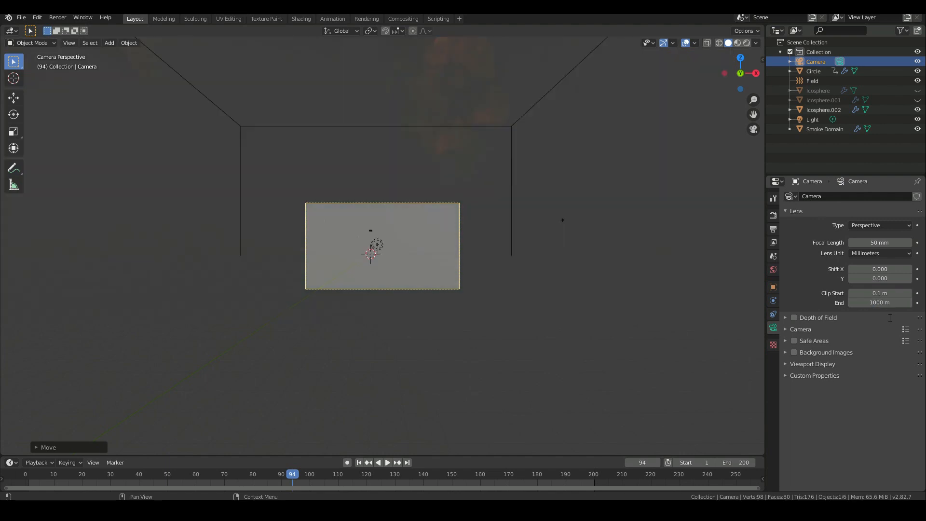
- Raise the camera about 13 m along global Z and pull it farther back from the explosion along its local Z axis
scroll(395, 233, "down", 2)
key("g")
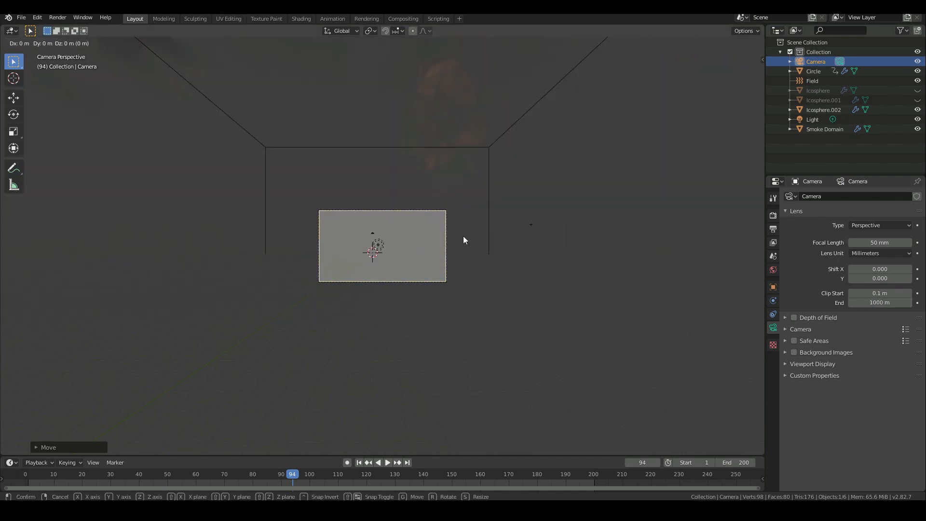
key("z")
key("z")
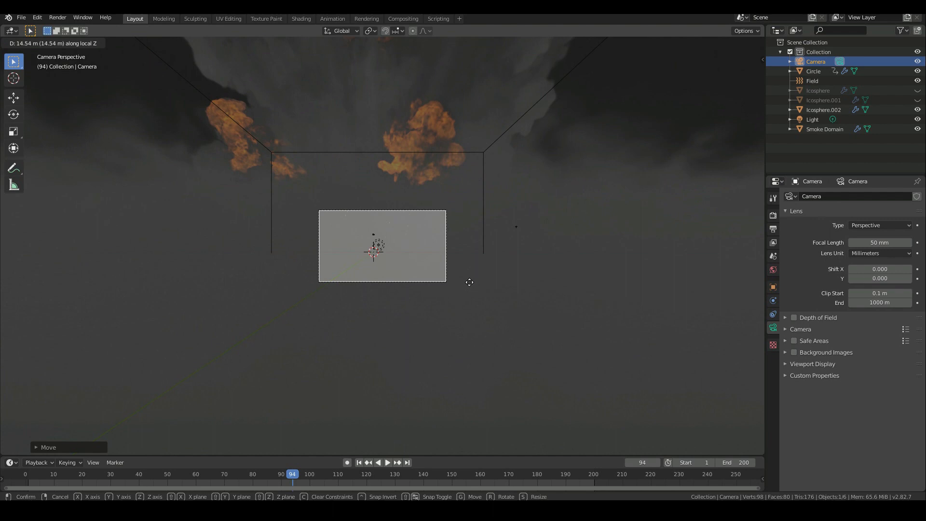
key("z")
key("z")
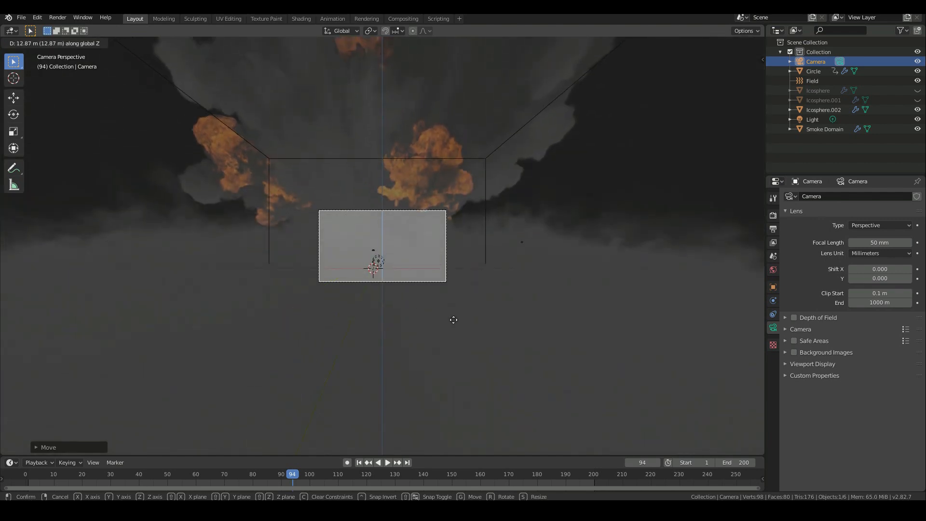
key("z")
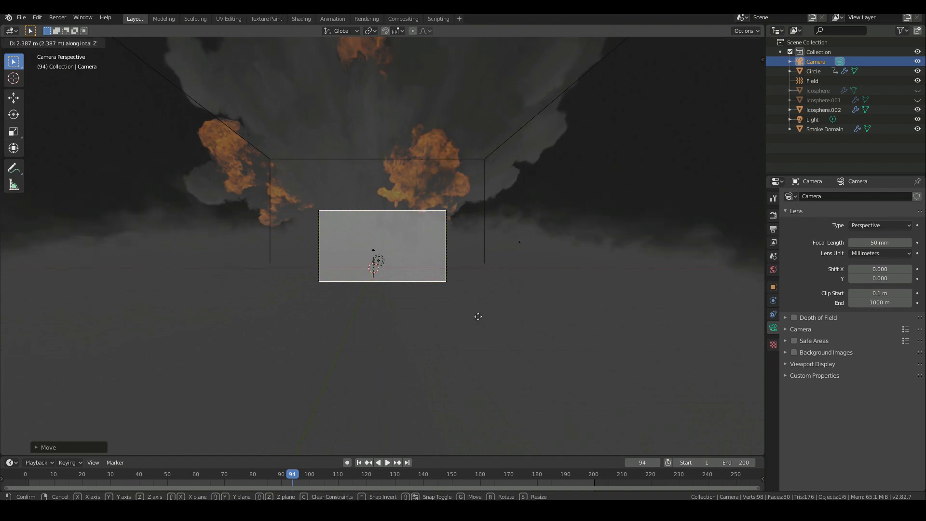
left_click(483, 361)
- Set the camera's Focal Length to 35 mm
left_click(872, 242)
type("35")
key("Return")
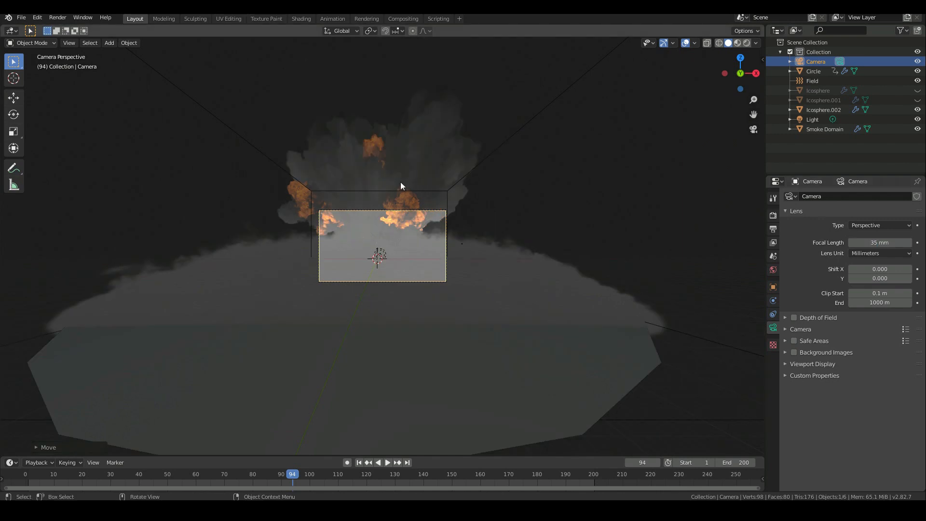
- Tilt the camera up about 18 degrees around its local X axis towards the fire and smoke cloud
scroll(483, 230, "up", 5)
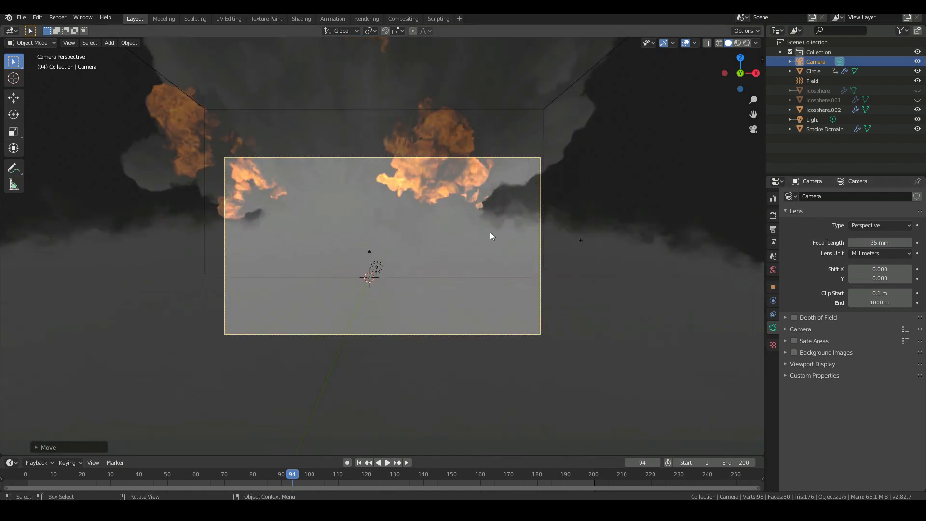
key("r")
key("x")
key("x")
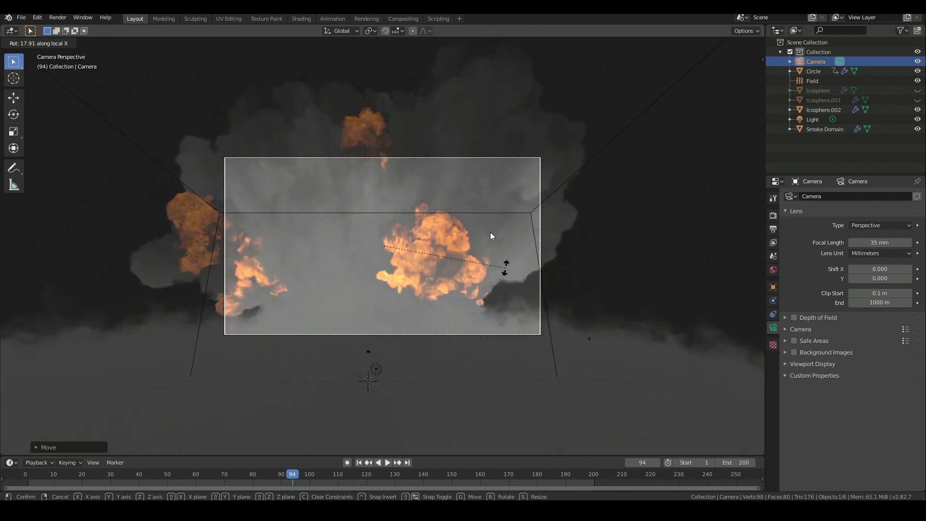
left_click(506, 268)
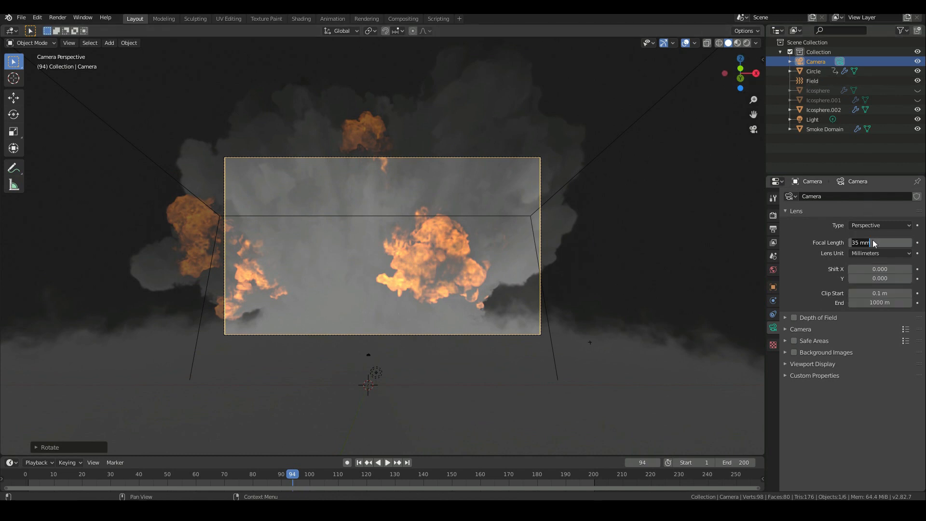
- Set the camera's Focal Length to 25 mm and move the camera back along its local Z axis
type("25")
key("Return")
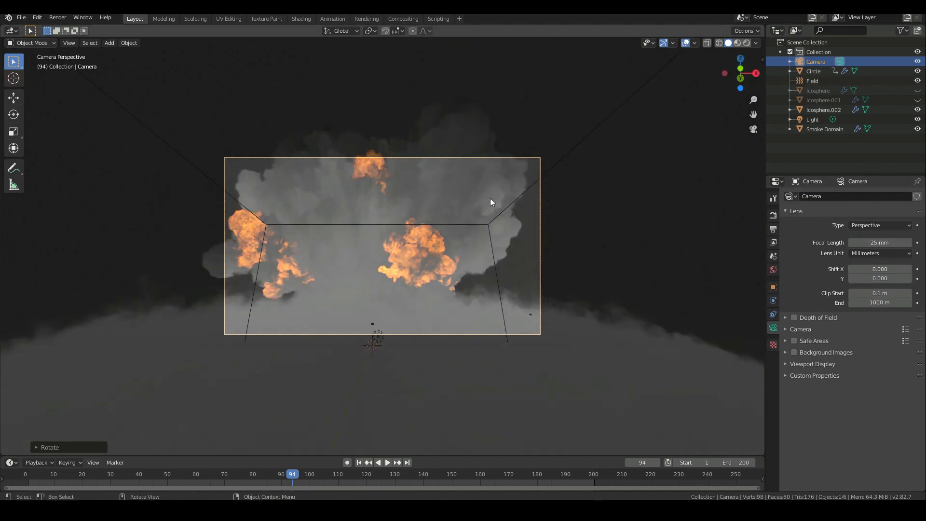
key("g")
key("z")
key("z")
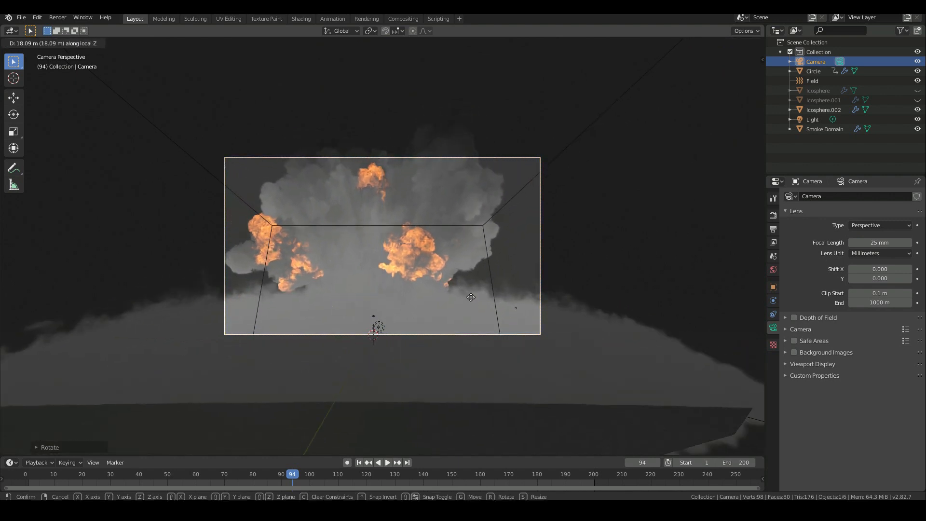
left_click(472, 279)
- Tilt the camera up about 8 degrees more around its local X axis to fit the smoke cloud's top in frame
scroll(471, 279, "up", 2)
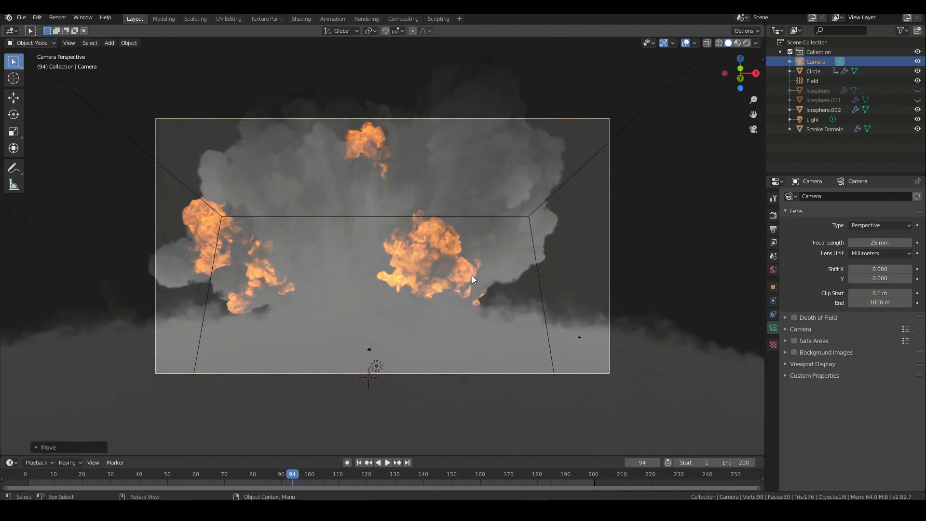
scroll(472, 279, "up", 1)
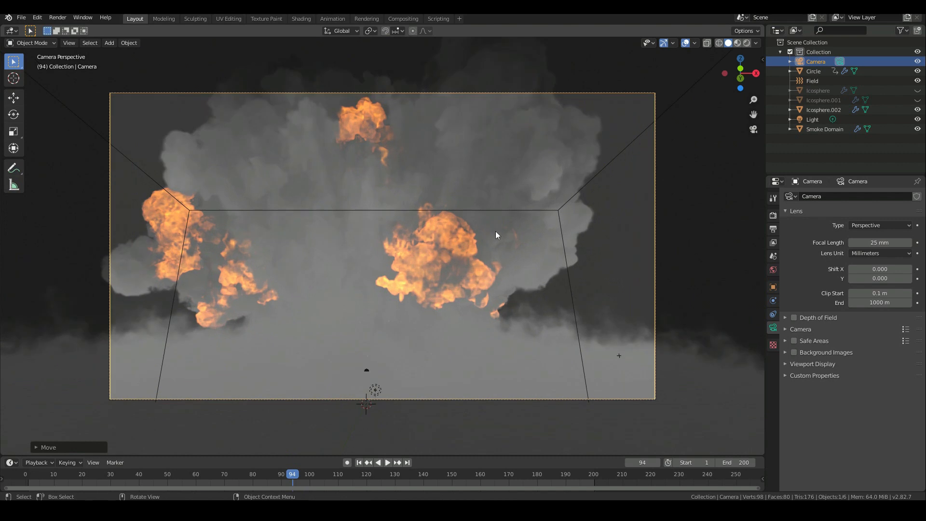
key("r")
key("x")
key("x")
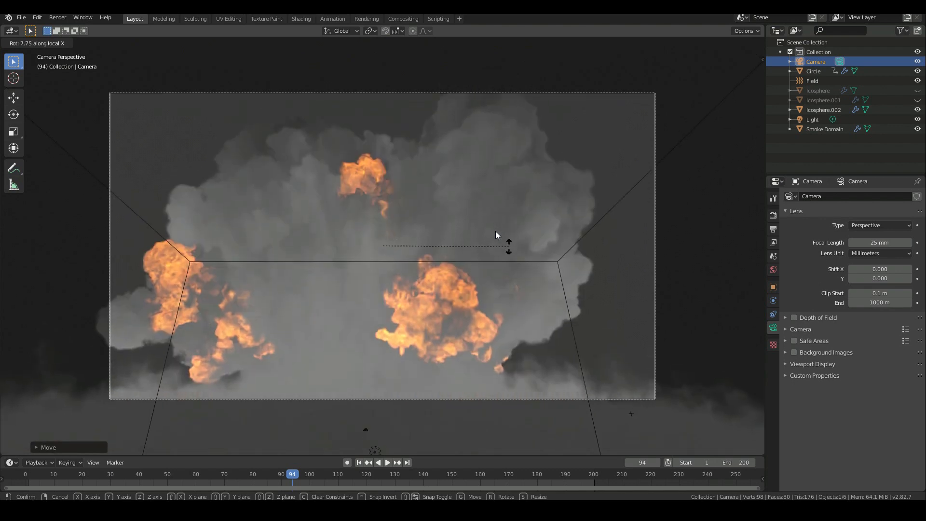
left_click(593, 271)
- Turn the camera about 0.6 degrees around global Z to centre the explosion, and save the file
key("r")
key("z")
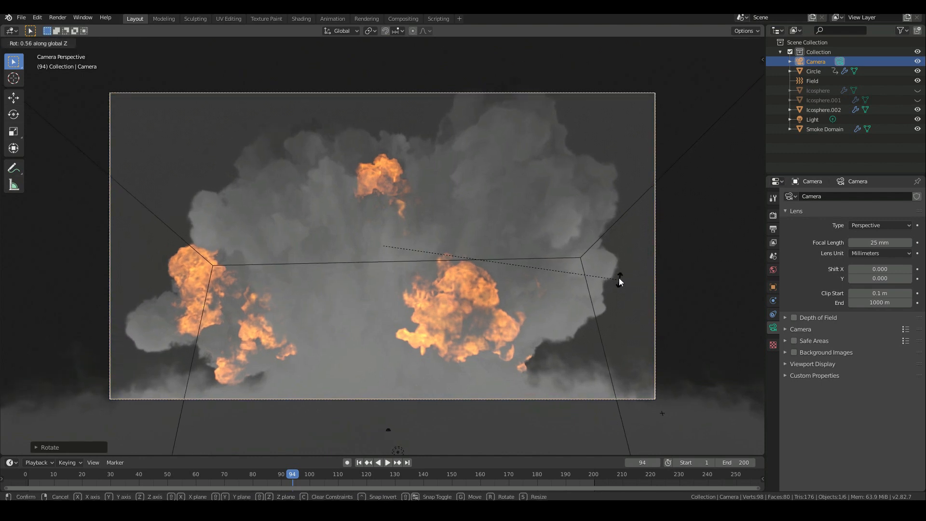
left_click(618, 279)
left_click(24, 18)
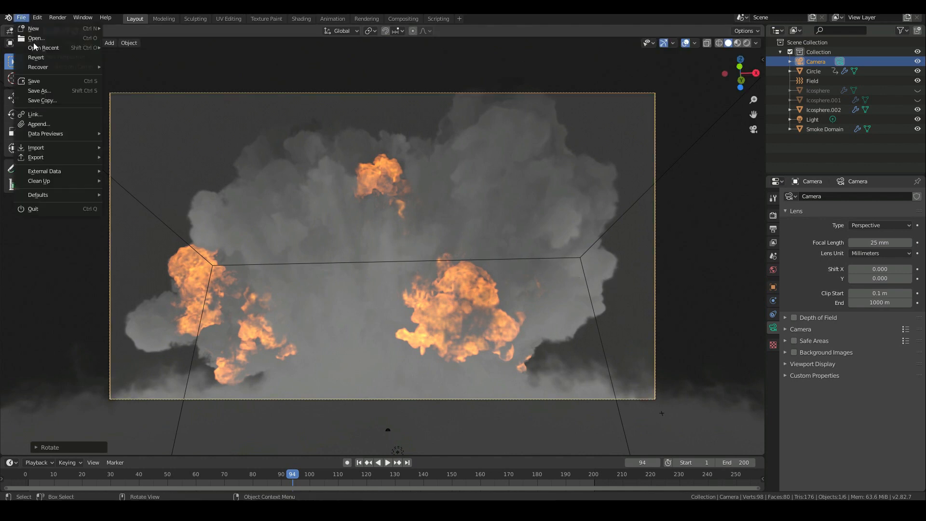
left_click(41, 83)
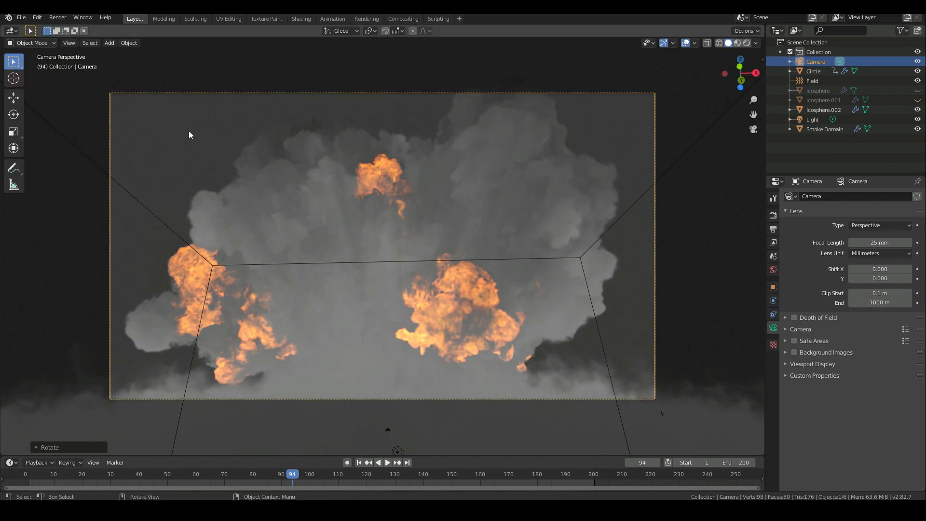
- Set the World background colour to an Environment Texture with 275-free-hdri-skies-com.hdr and preview it in rendered shading with the Smoke Domain hidden
left_click(773, 269)
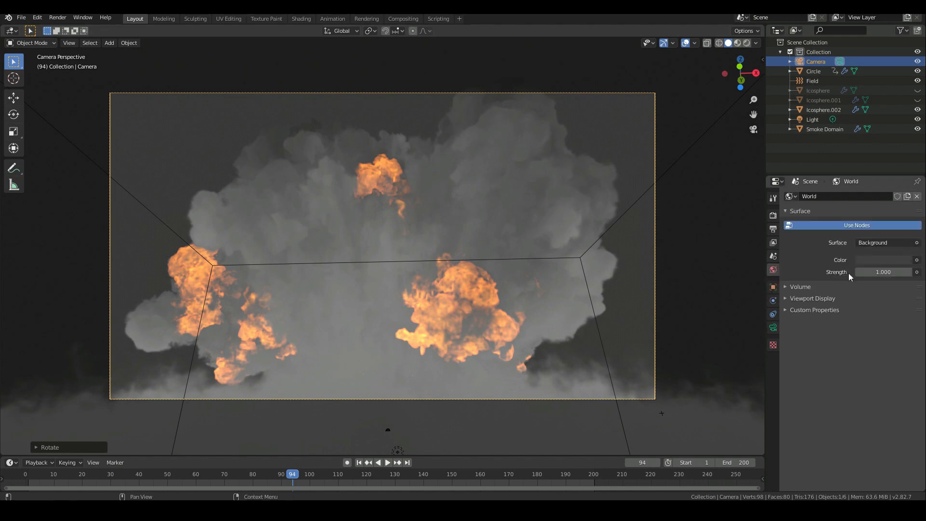
left_click(919, 263)
left_click(757, 301)
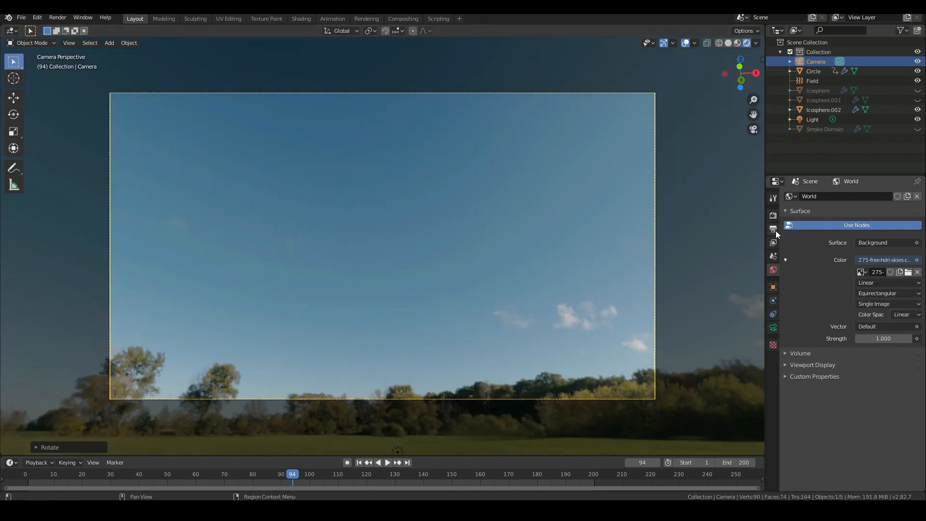
- Switch the scene's render engine to Cycles
left_click(773, 215)
left_click(877, 198)
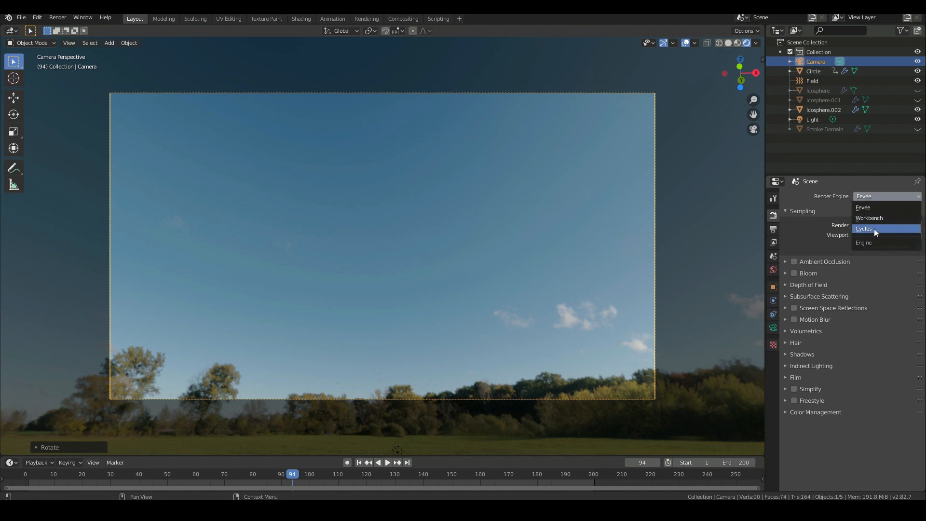
left_click(874, 229)
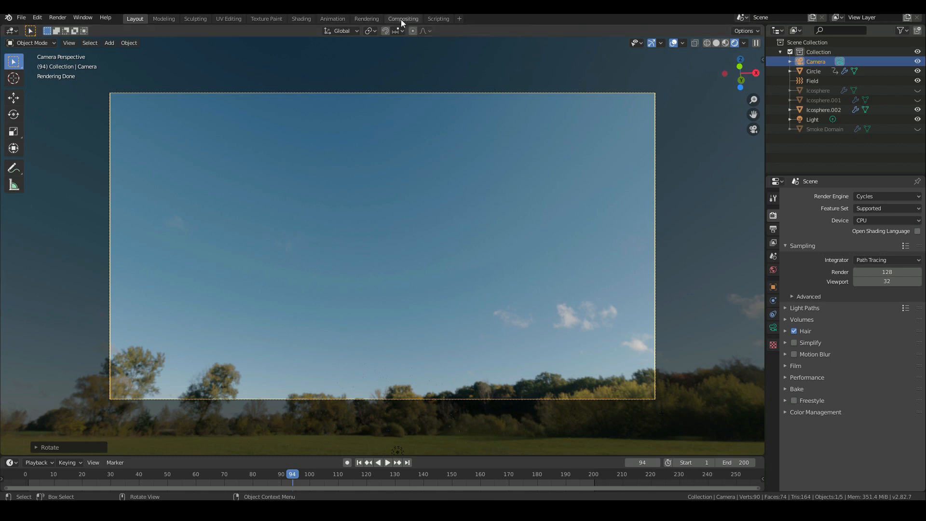
- Show the World shader nodes in the Shading workspace, with the viewport in rendered shading through the camera
left_click(294, 19)
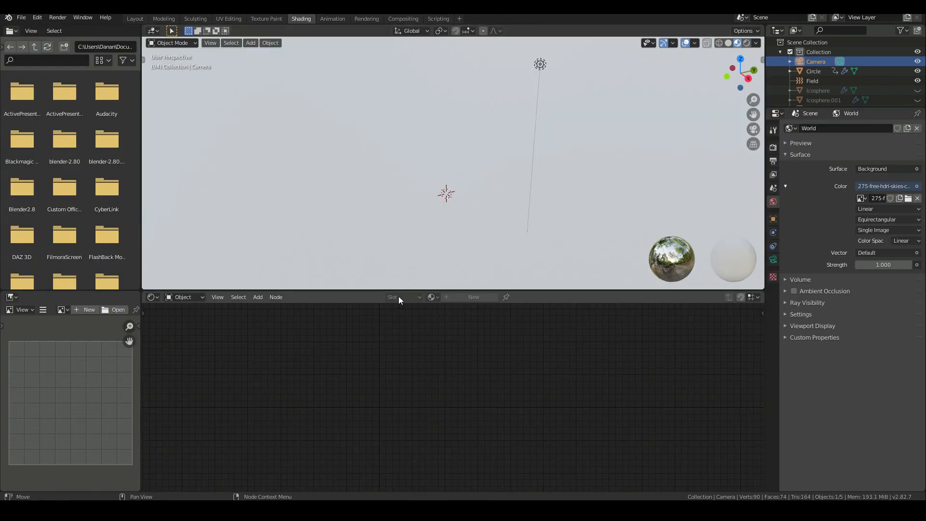
left_click(183, 298)
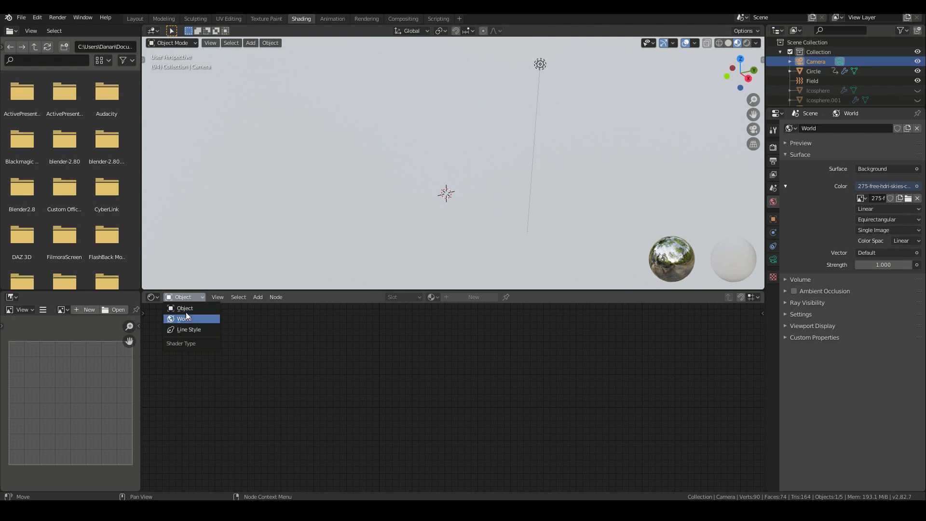
left_click(186, 319)
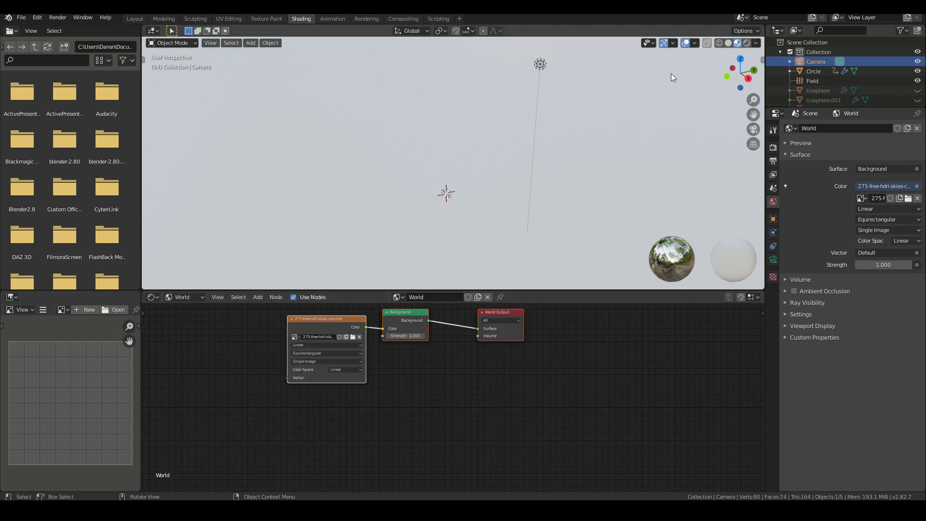
left_click(745, 44)
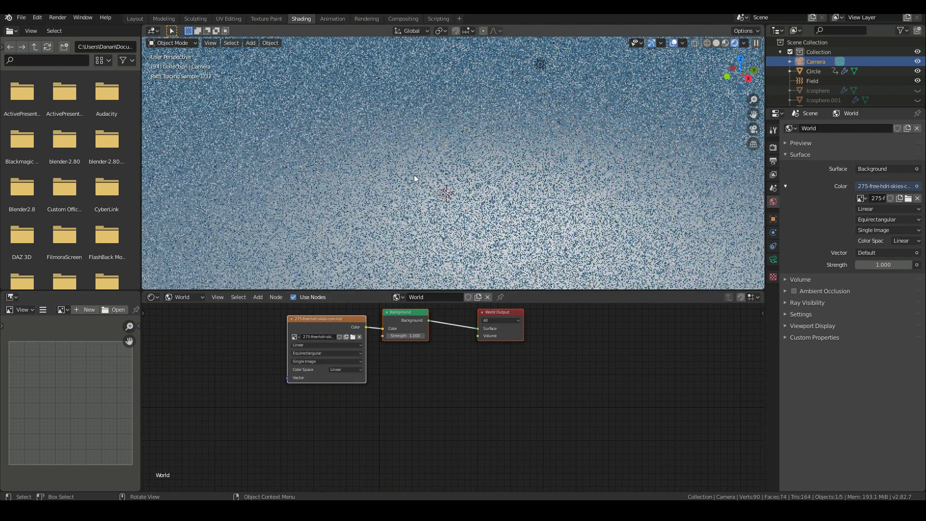
key("KP_0")
scroll(330, 374, "up", 1)
middle_click_drag(330, 374, 436, 404)
- Add a Mapping node before the environment texture in the World node tree
key("shift+a")
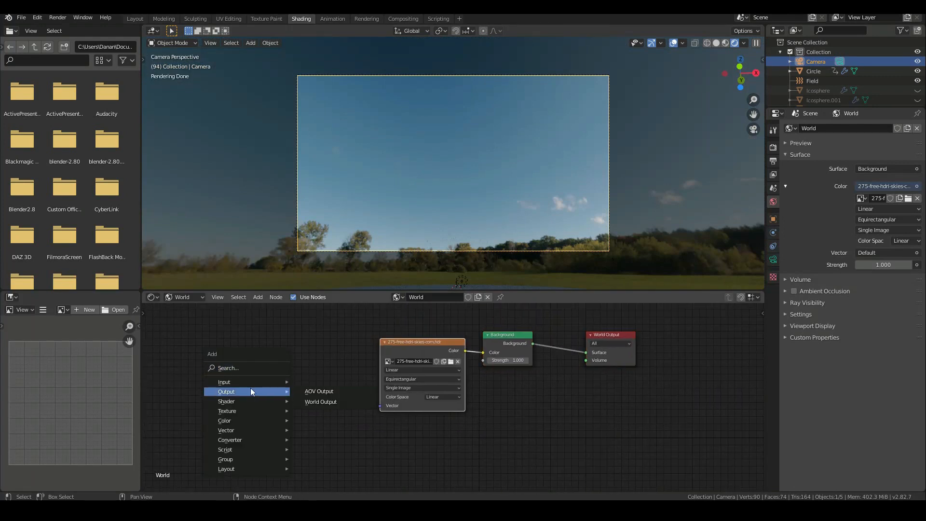
mouse_move(238, 389)
mouse_move(235, 410)
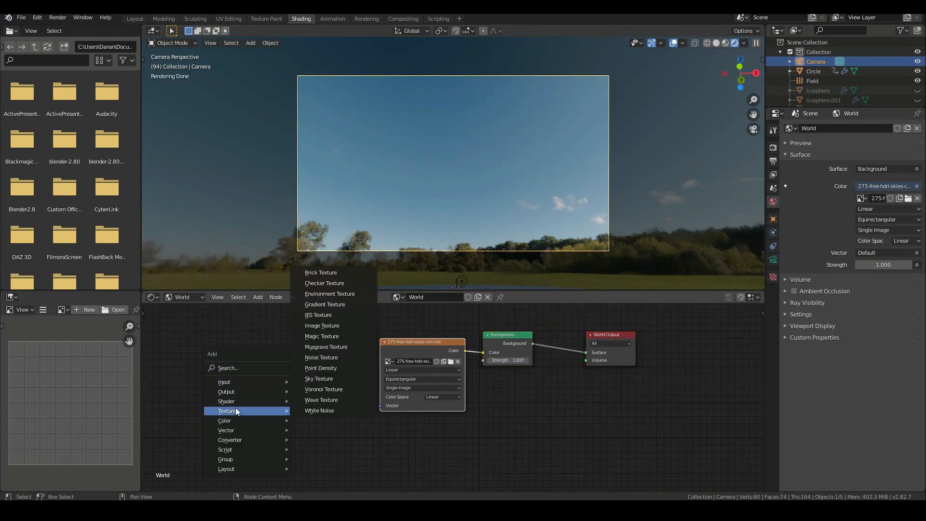
mouse_move(228, 428)
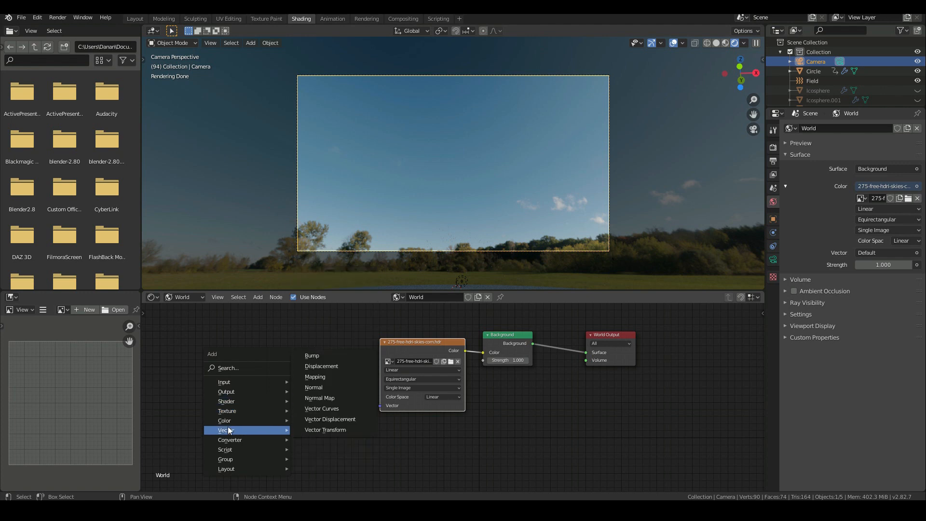
left_click(315, 377)
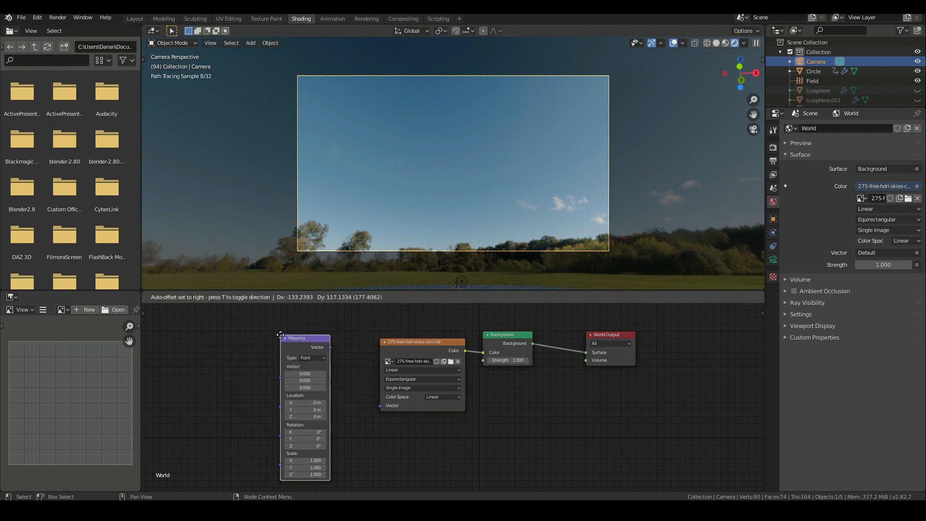
left_click(313, 340)
- Add a Texture Coordinate node, link its Generated output to the Mapping node, and link Mapping to the environment texture's Vector input
key("shift+a")
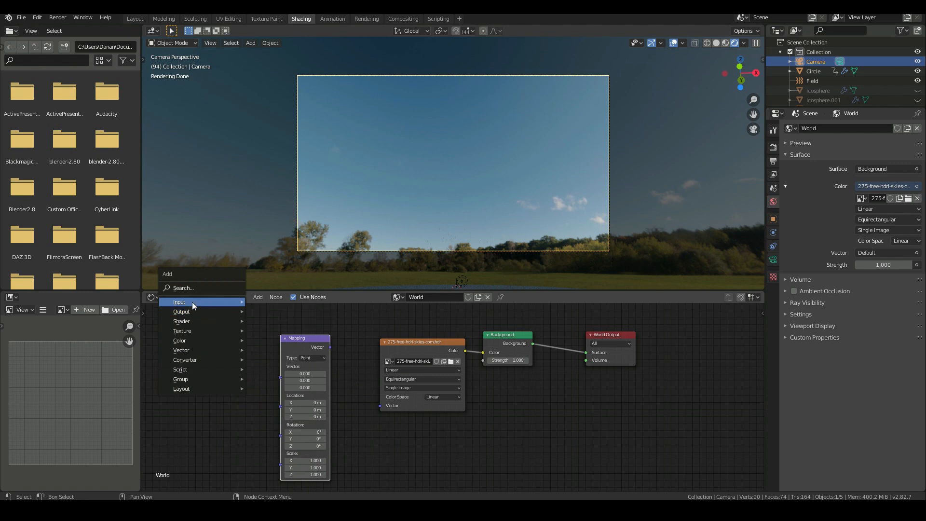
mouse_move(202, 302)
left_click(279, 250)
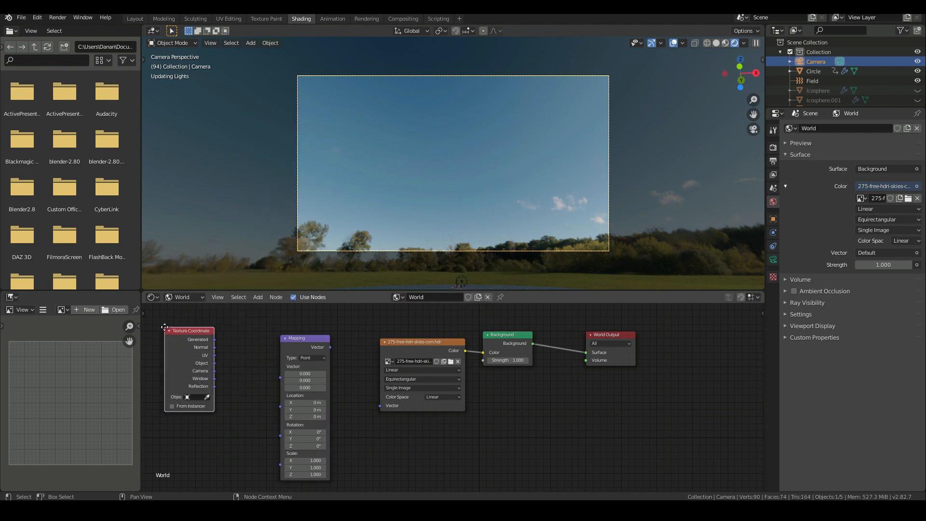
left_click_drag(215, 339, 288, 374)
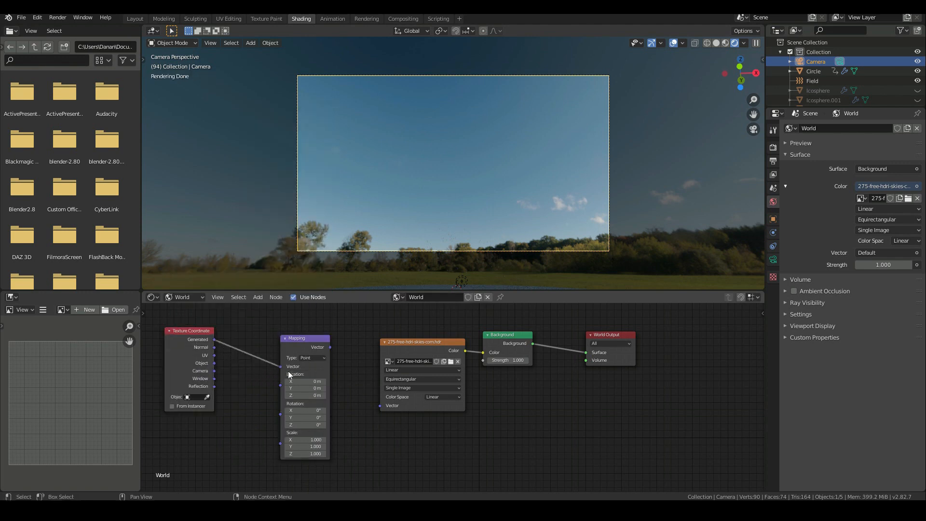
left_click_drag(330, 348, 382, 406)
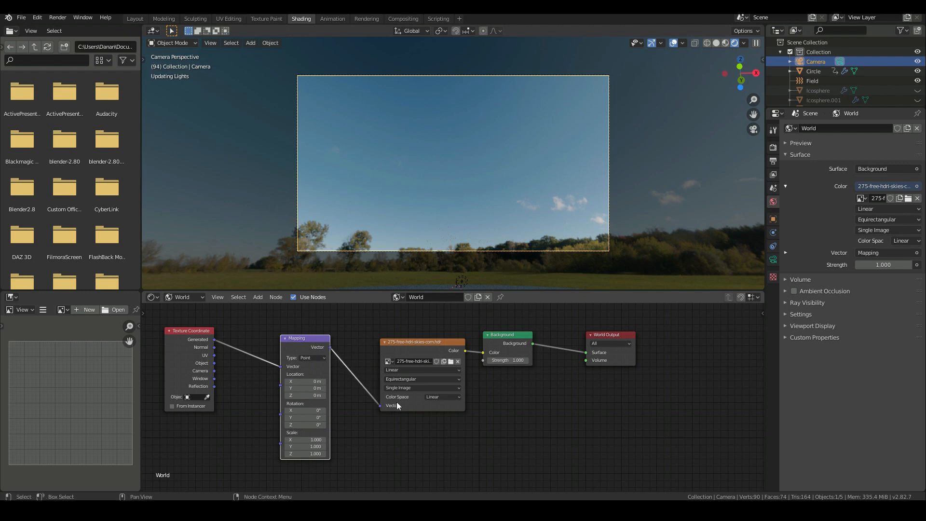
key("Home")
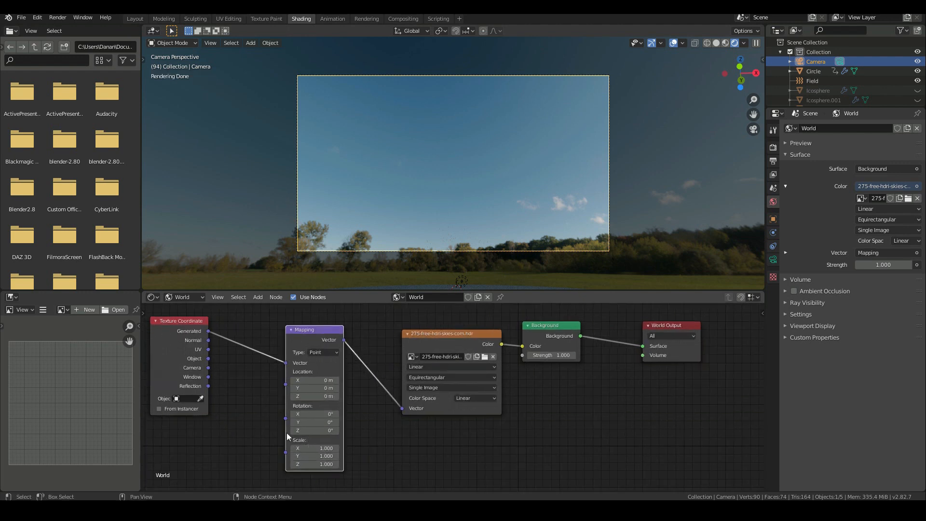
- Set the Mapping node's Z location to 0.2 m to lower the horizon out of the camera frame
left_click(293, 396)
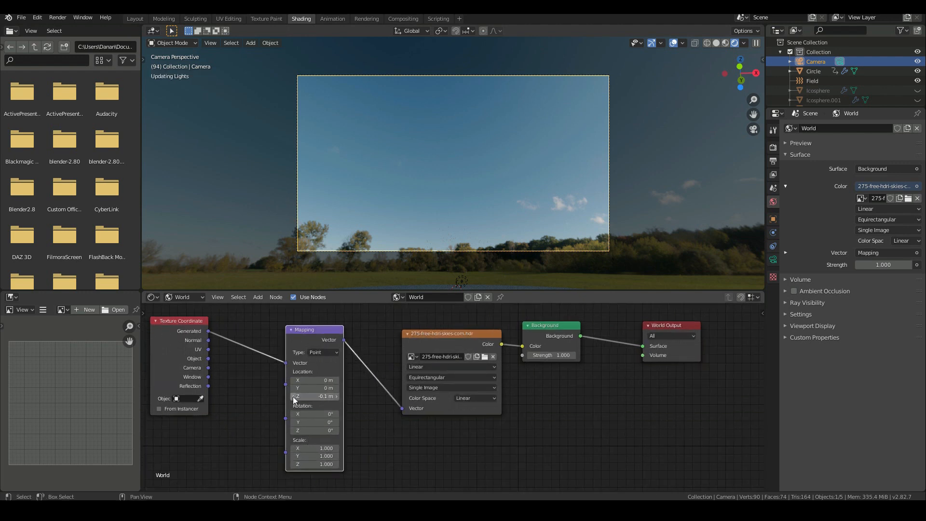
left_click(336, 398)
left_click(337, 397)
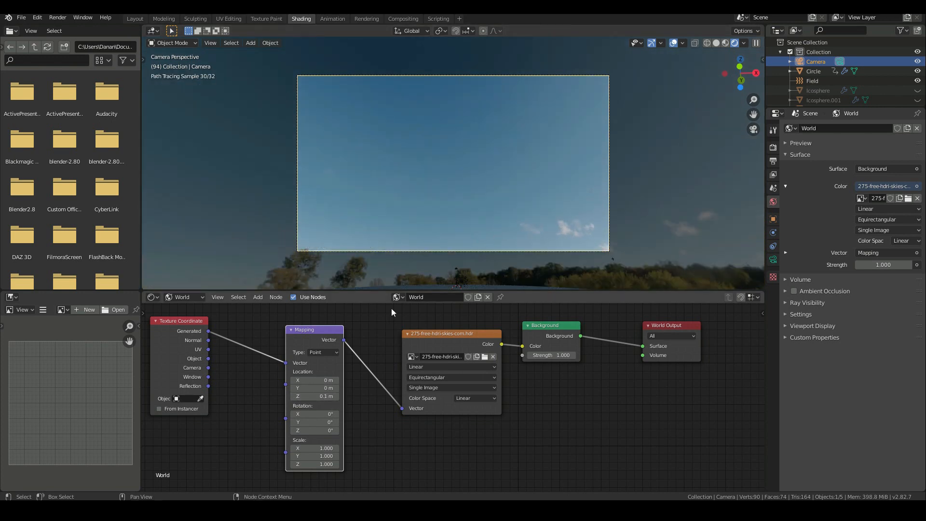
left_click(337, 397)
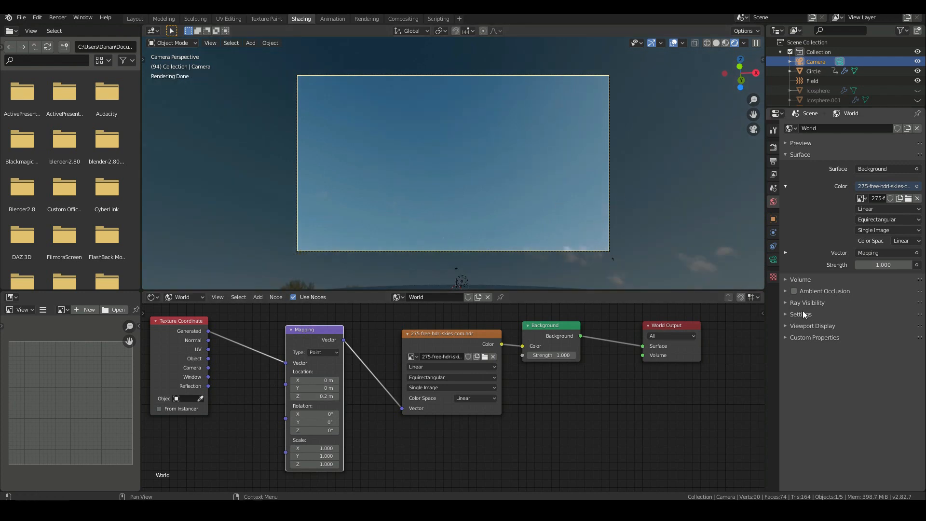
- Set the World background Strength to 0.4 and save the file
left_click(878, 264)
key("Return")
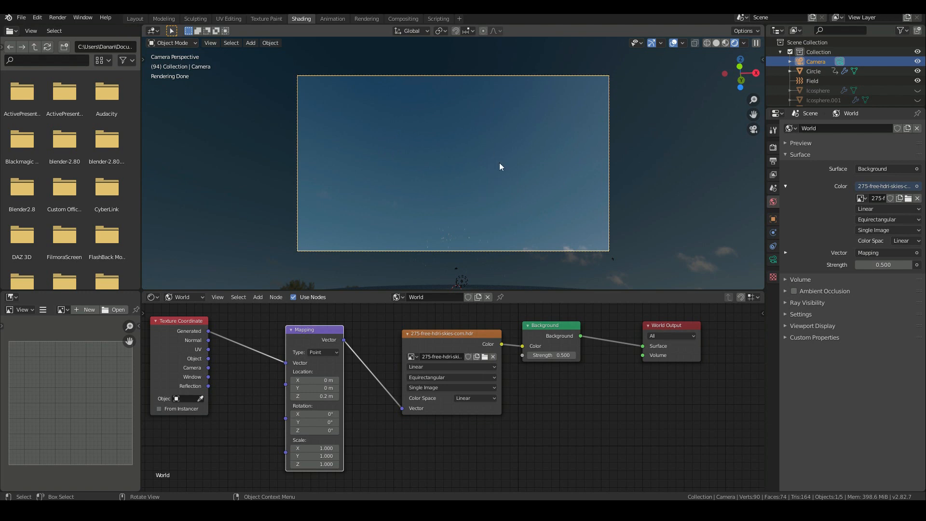
left_click(876, 265)
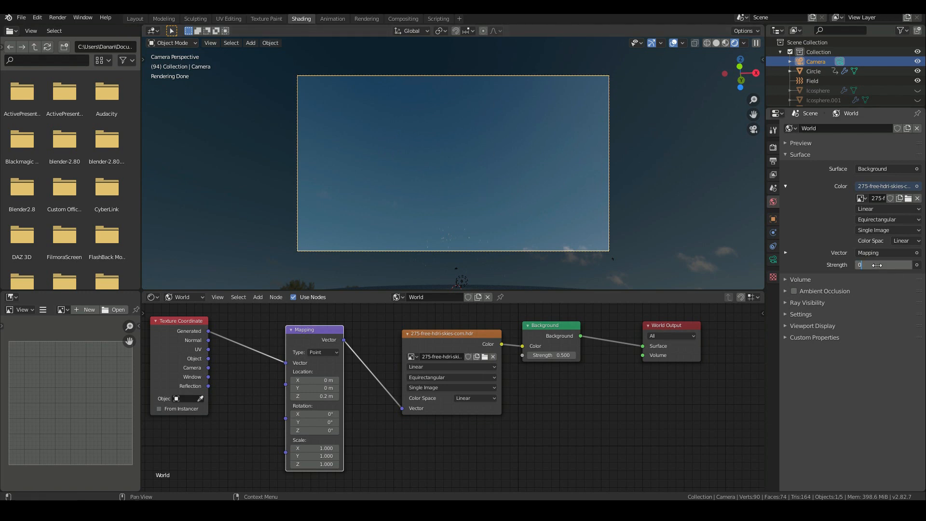
type(".4")
key("Return")
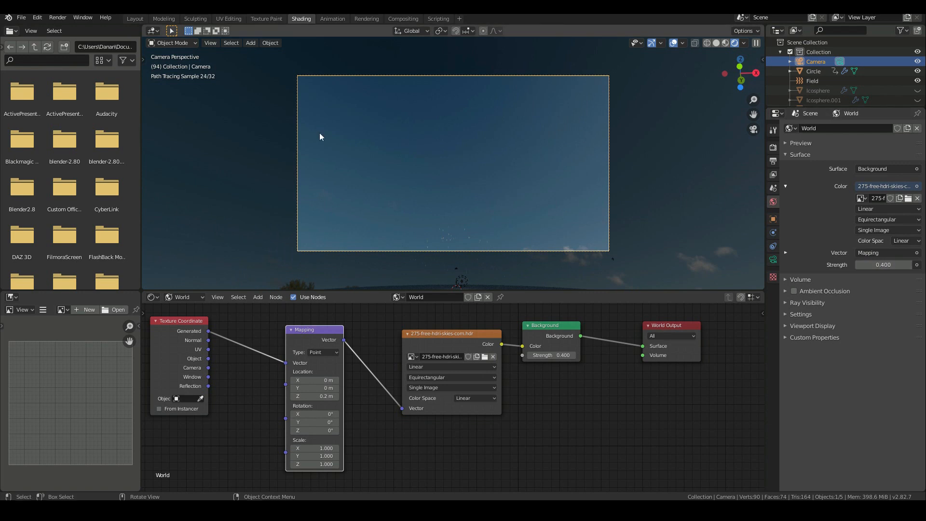
left_click(22, 18)
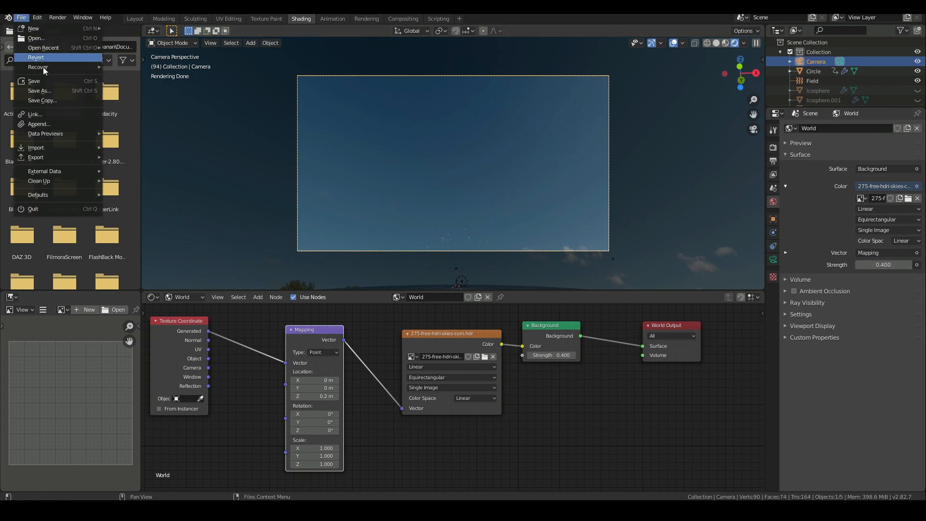
left_click(46, 81)
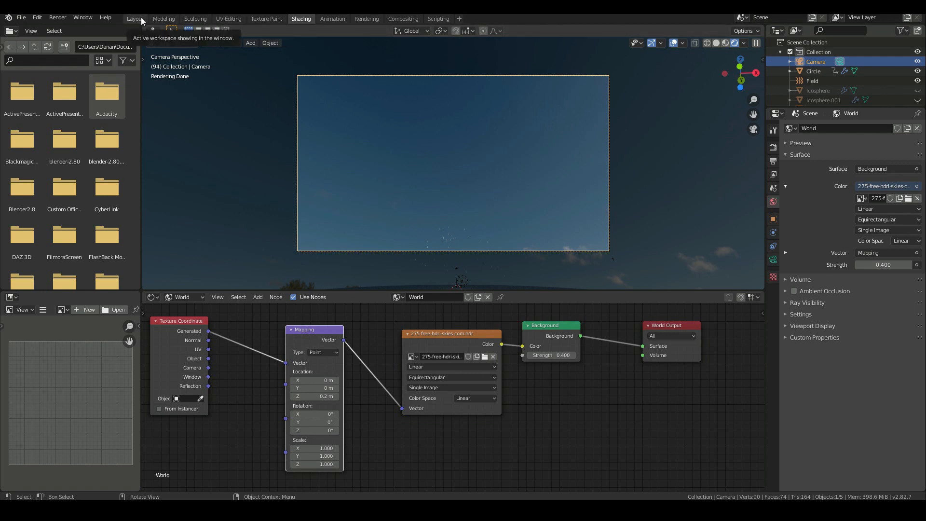
- Unhide and select the Smoke Domain, show its material nodes, and move the Material Output away from the Principled Volume node
scroll(907, 97, "down", 3)
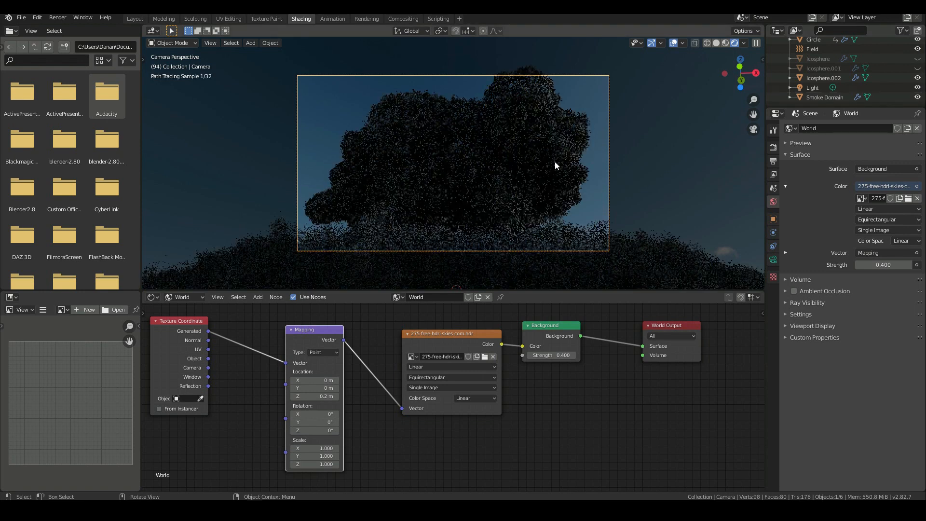
left_click(838, 97)
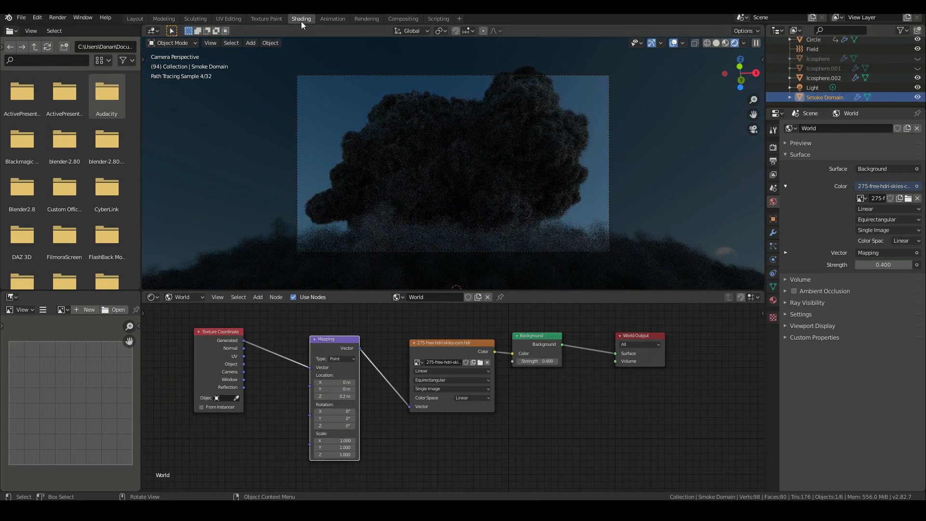
left_click(184, 298)
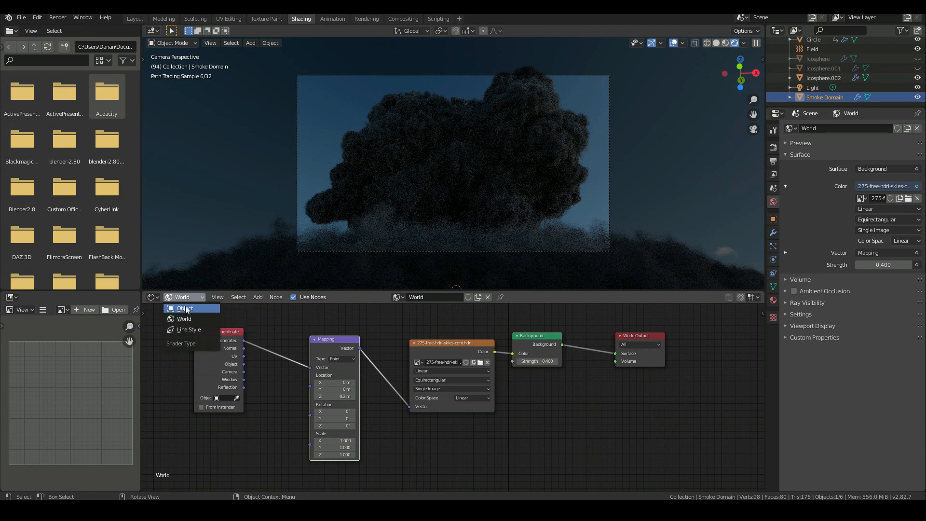
left_click(185, 307)
scroll(378, 361, "down", 5)
middle_click_drag(479, 384, 285, 389)
scroll(307, 357, "up", 5)
scroll(245, 356, "up", 2)
scroll(285, 389, "up", 2)
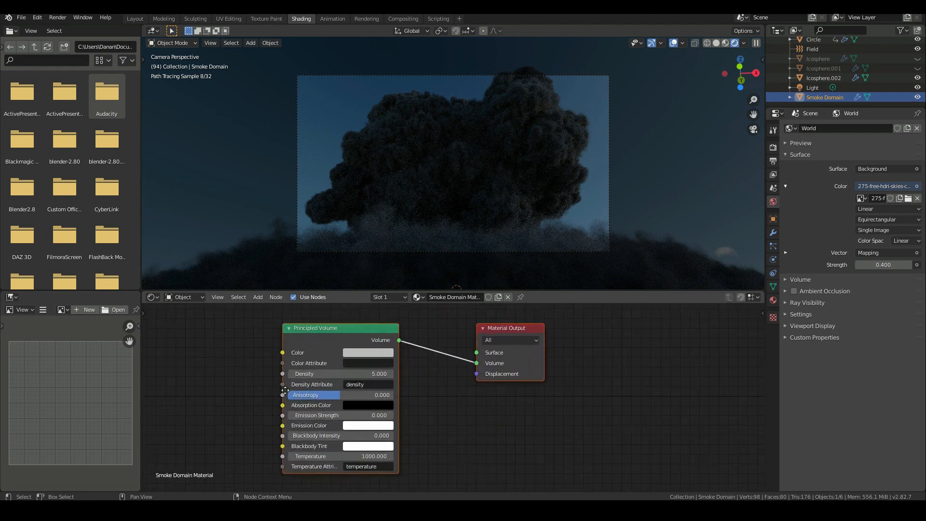
left_click_drag(520, 319, 639, 329)
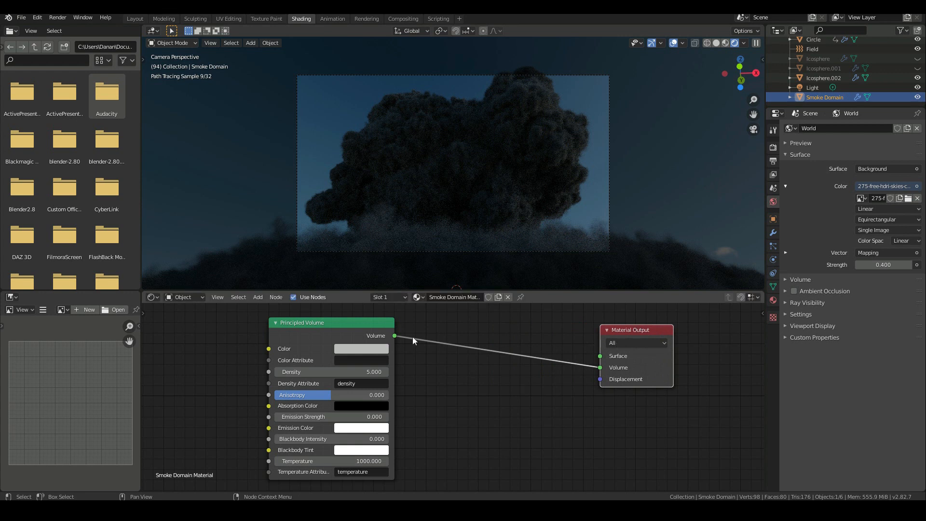
- Set the Principled Volume's Density to 10 and its Blackbody Intensity to 100
left_click(362, 371)
type("10")
key("Return")
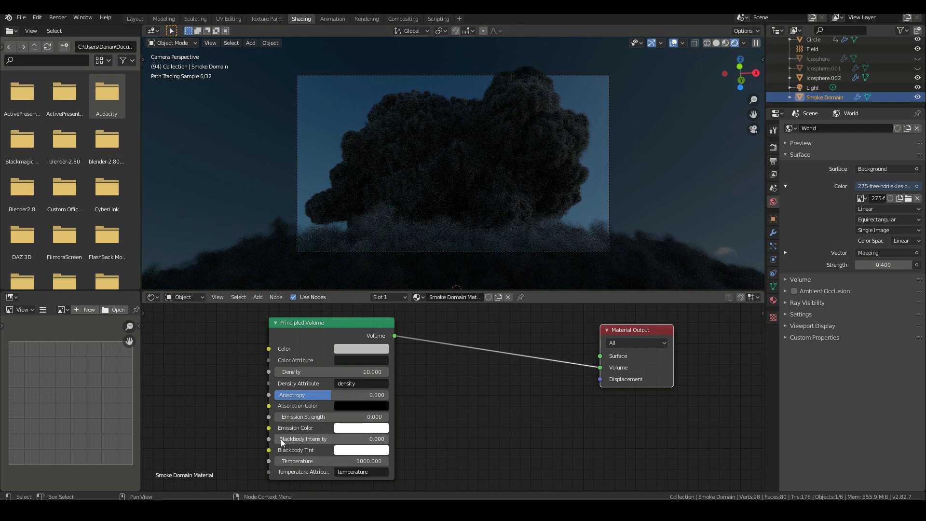
left_click_drag(280, 439, 388, 438)
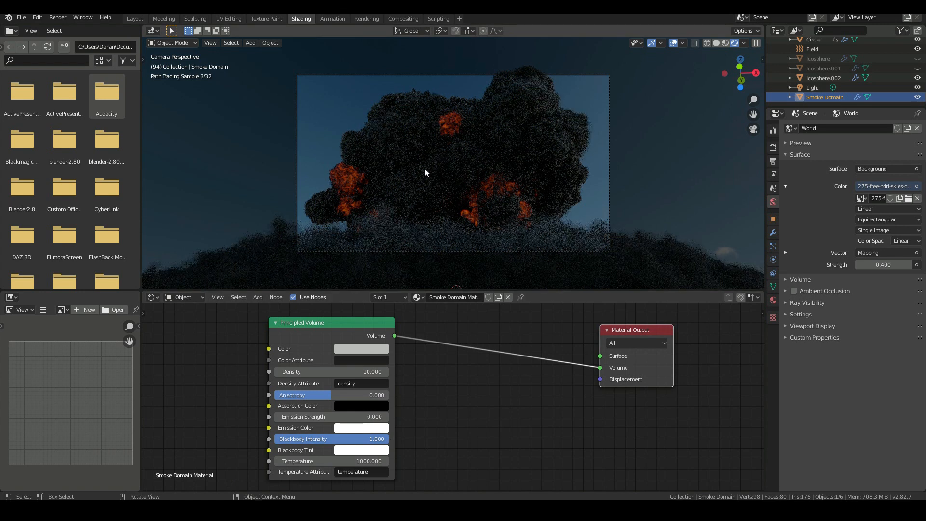
left_click(368, 440)
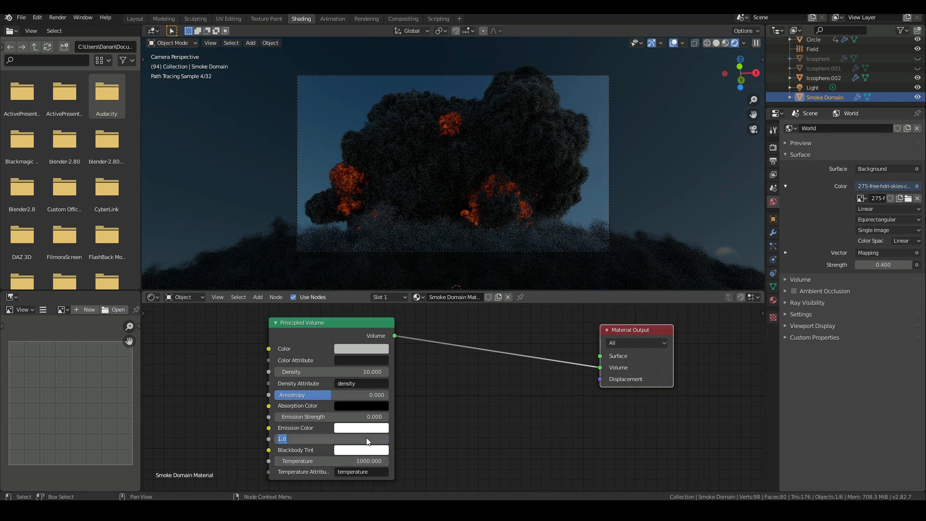
type("100")
key("Return")
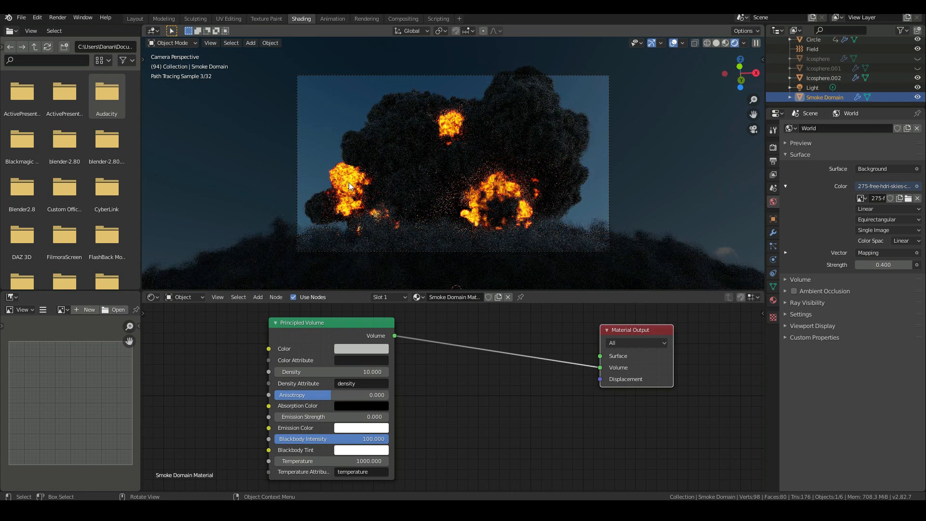
- Set the Principled Volume's Blackbody Tint to a light orange
left_click(370, 452)
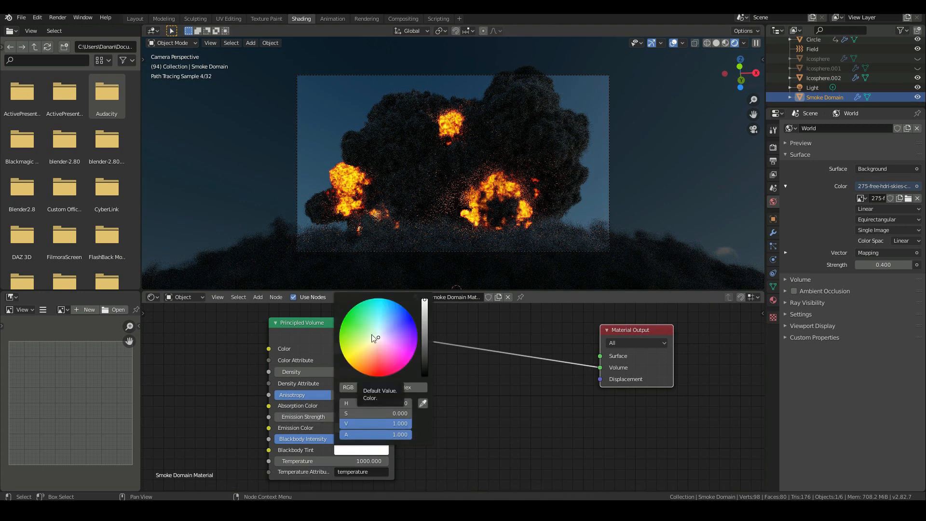
left_click(369, 450)
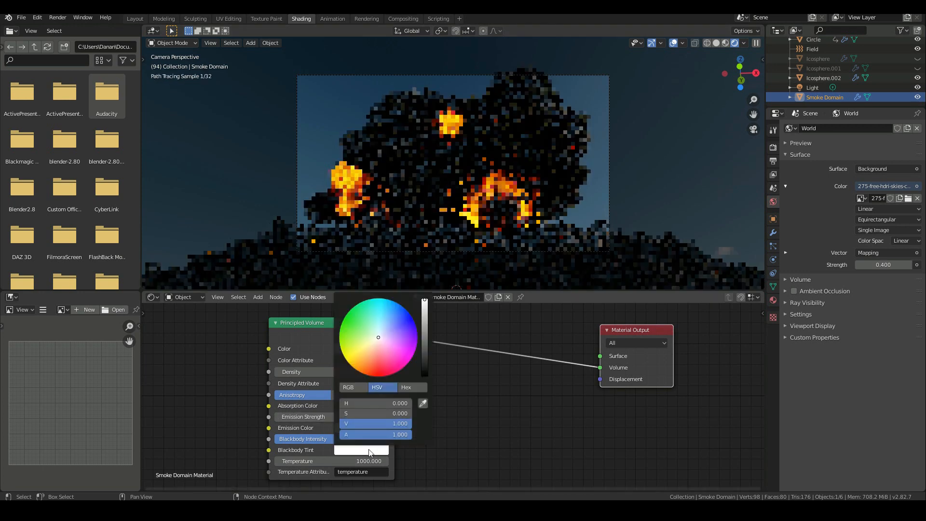
left_click(375, 347)
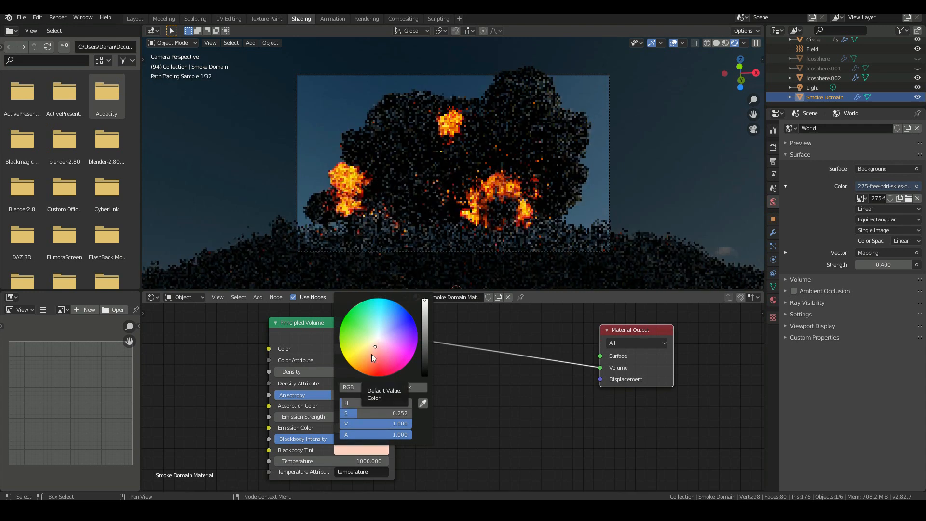
left_click(371, 354)
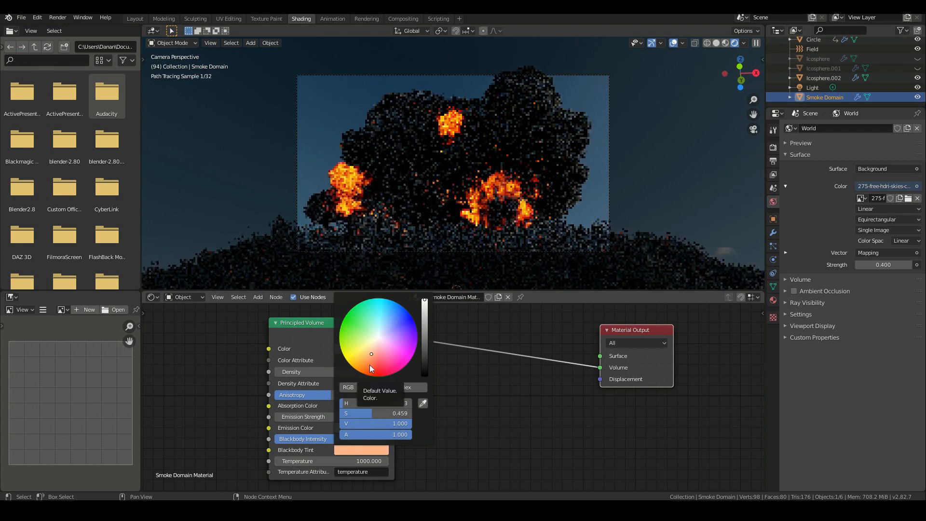
left_click(370, 365)
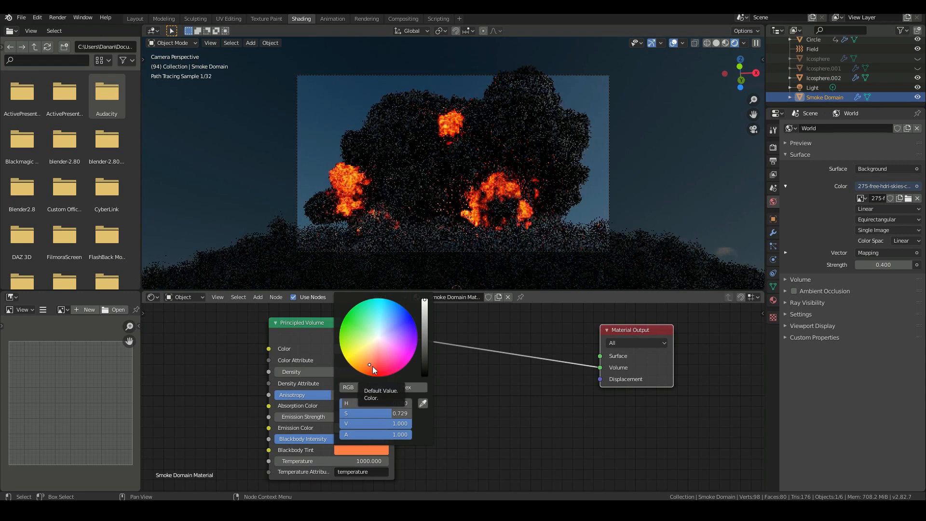
left_click(370, 361)
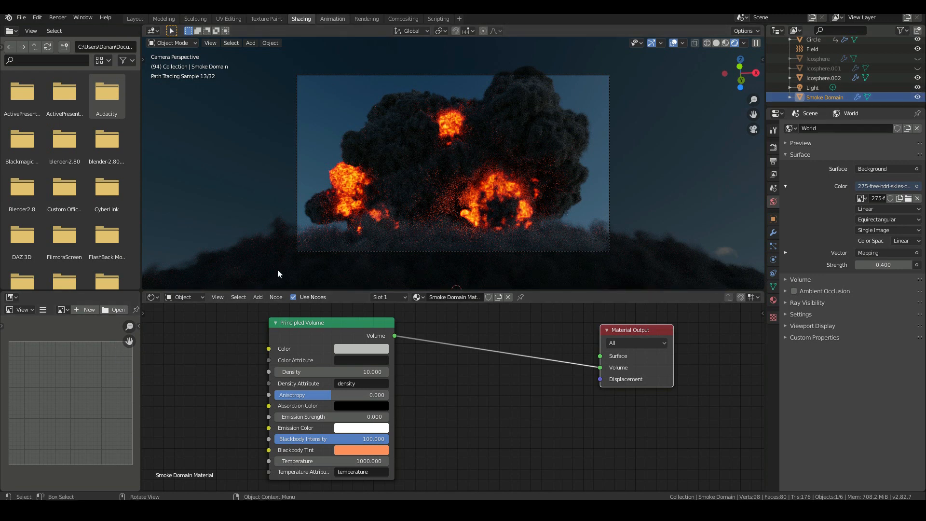
- Switch to the Animation workspace and play the explosion from the start of the timeline
key("ctrl+Page_Up")
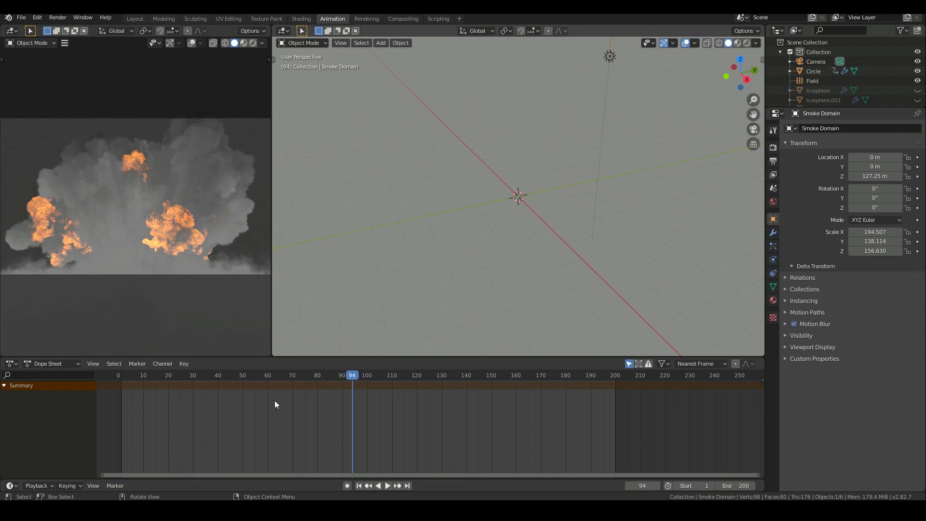
left_click(123, 377)
key("space")
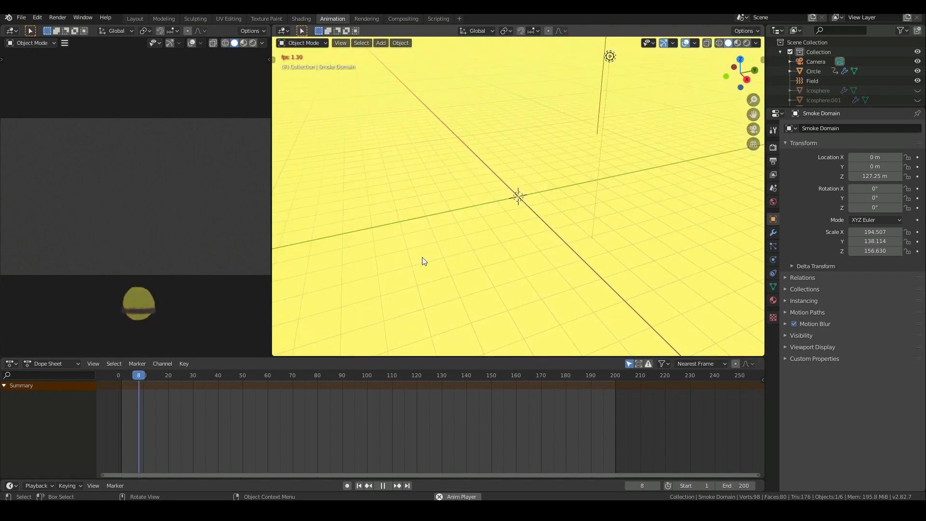
key("Escape")
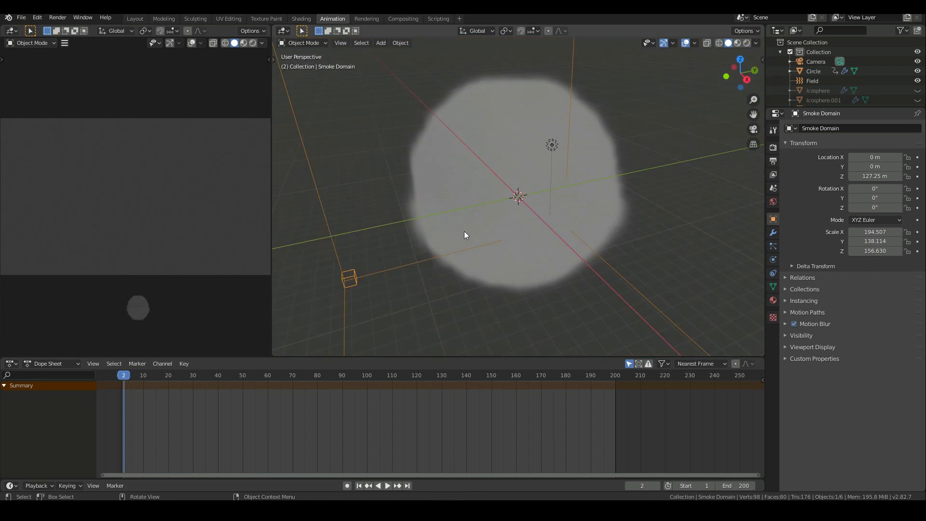
- Select the camera while looking through it, and hide the Smoke Domain in the viewport
key("KP_0")
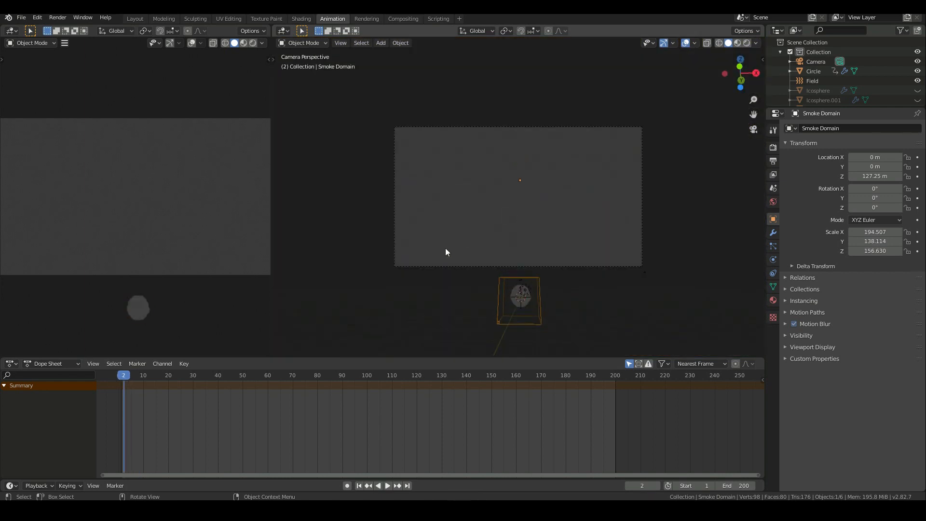
right_click(475, 267)
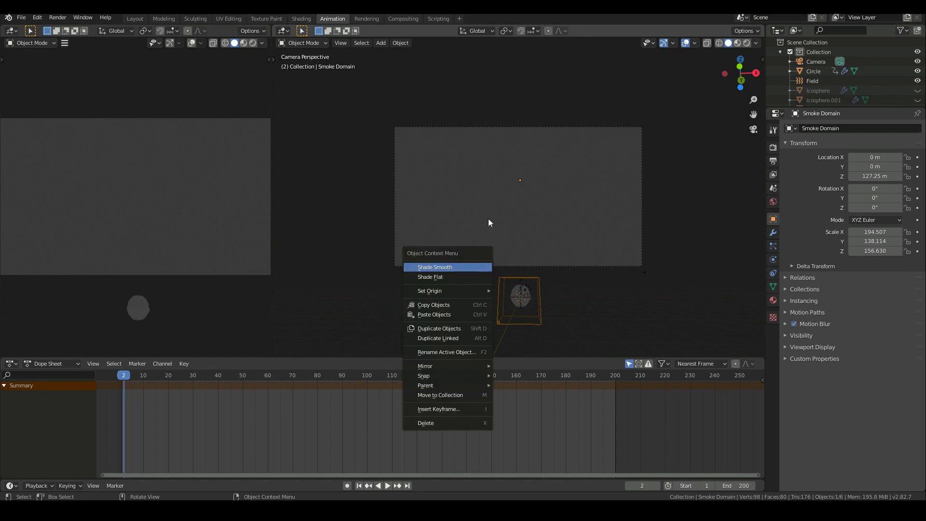
left_click(633, 270)
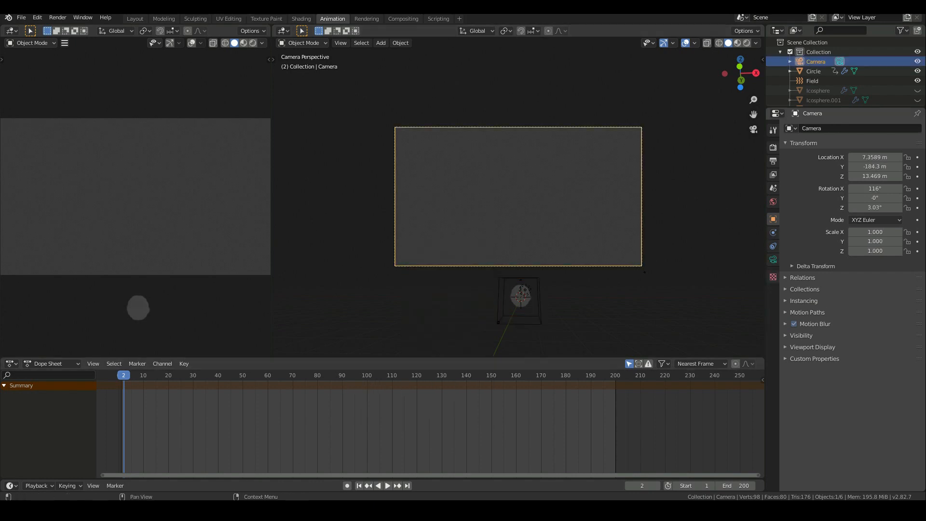
scroll(841, 73, "down", 3)
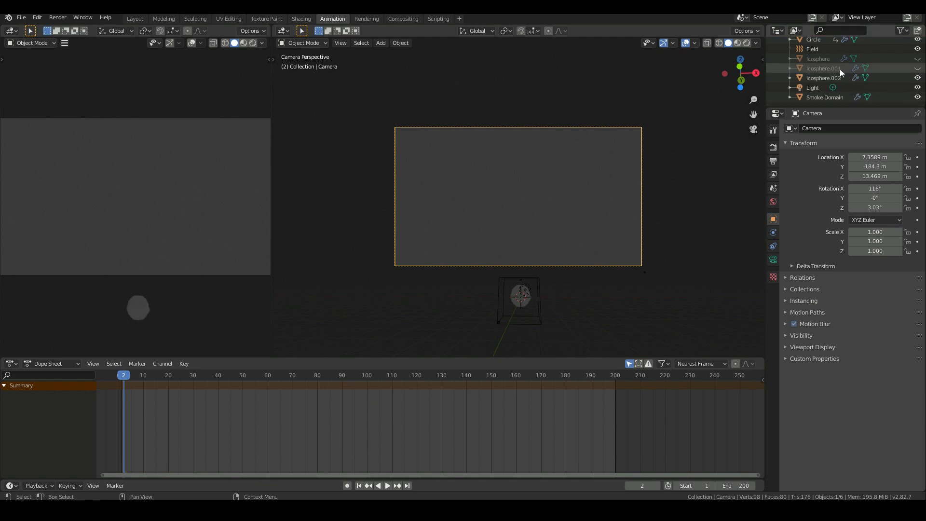
left_click(916, 98)
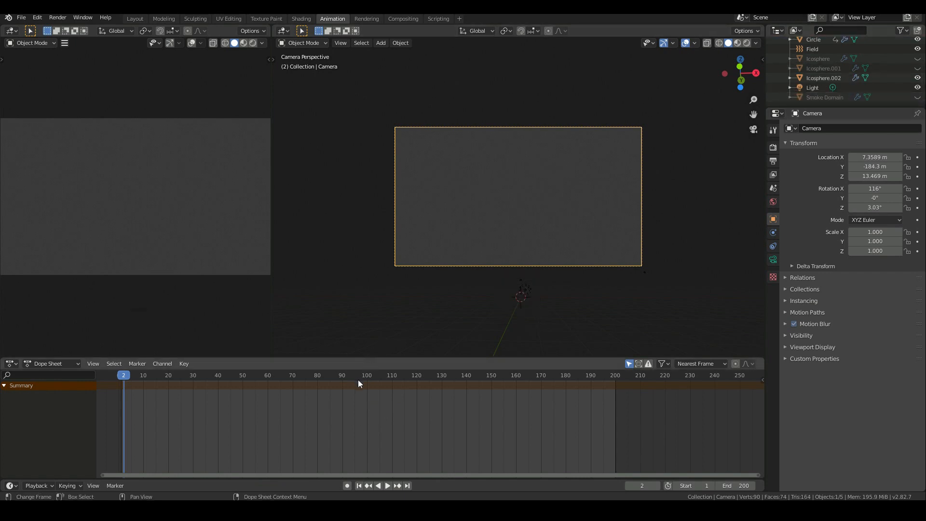
left_click(773, 233)
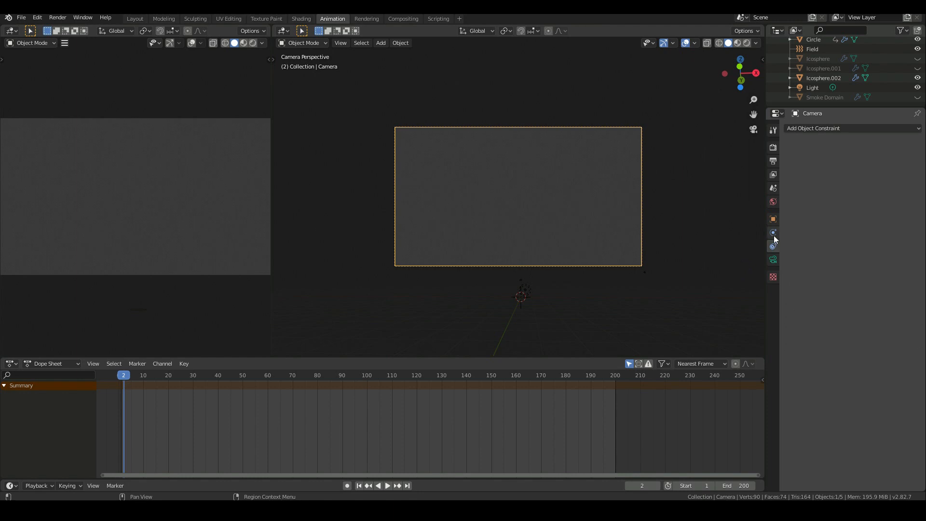
left_click(774, 246)
left_click(771, 261)
left_click(773, 246)
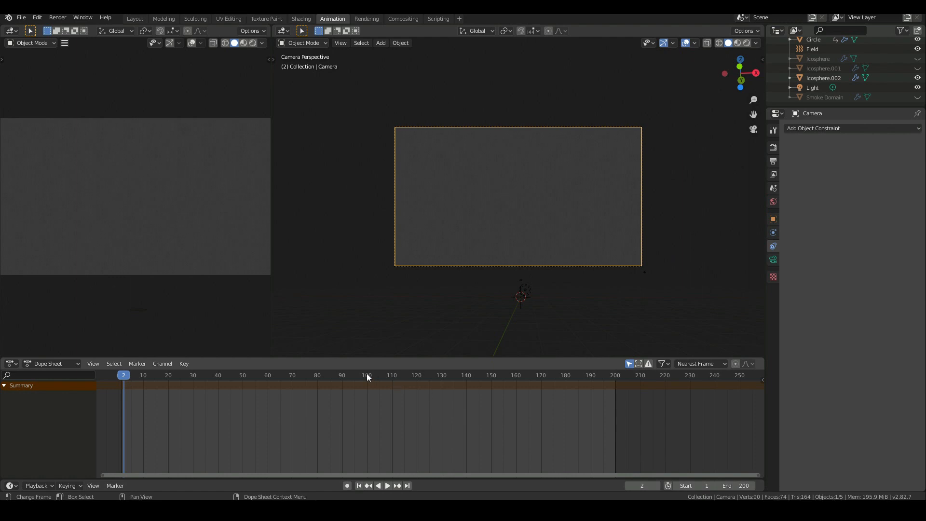
- Insert a location, rotation and scale keyframe for the camera at frame 100
left_click(367, 424)
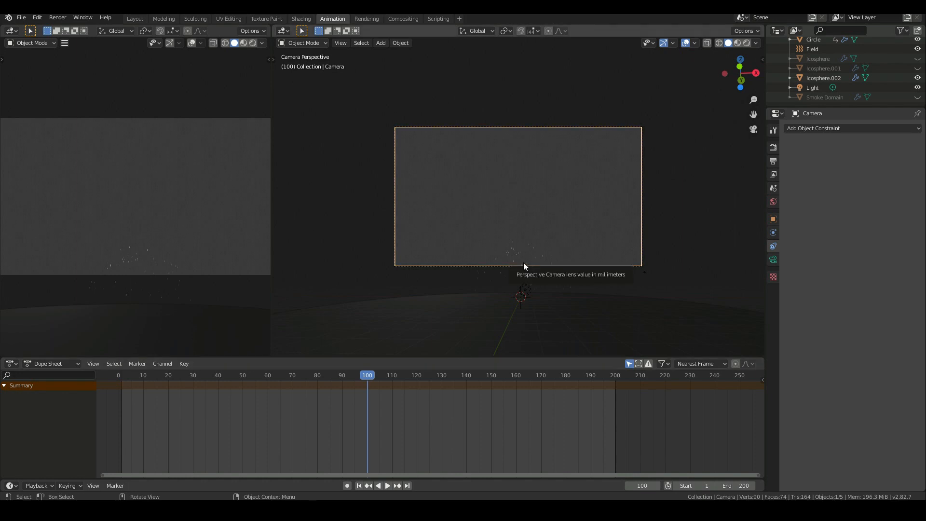
key("i")
left_click(510, 264)
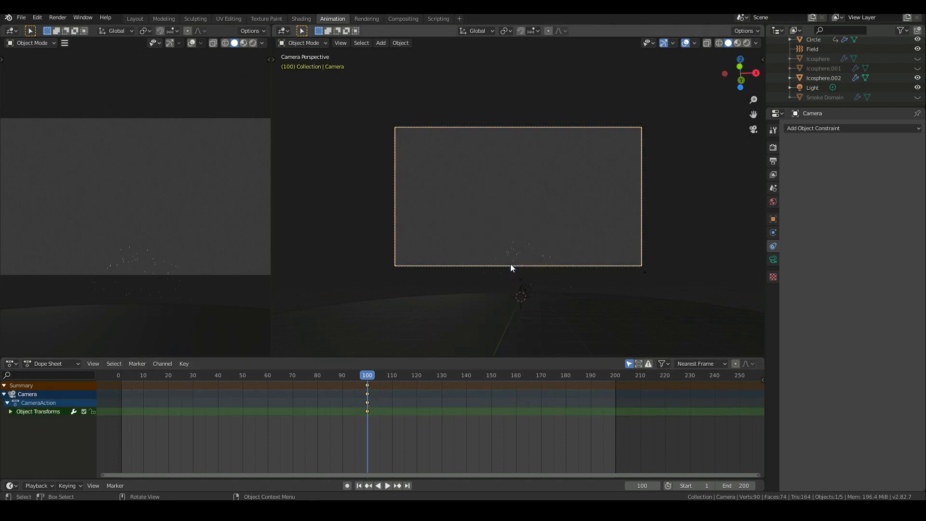
- At frame 1, unhide the Smoke Domain and tilt the camera down about 9° around its local X axis
left_click(358, 486)
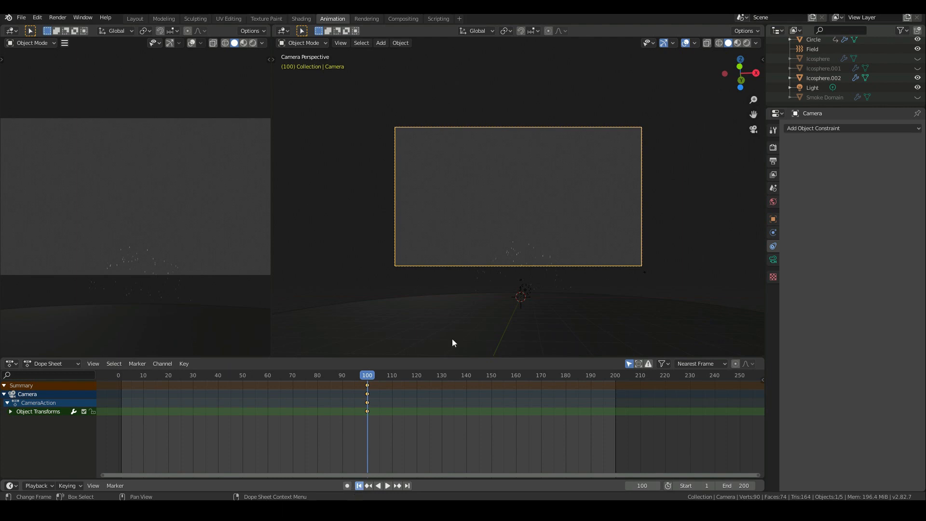
left_click(919, 98)
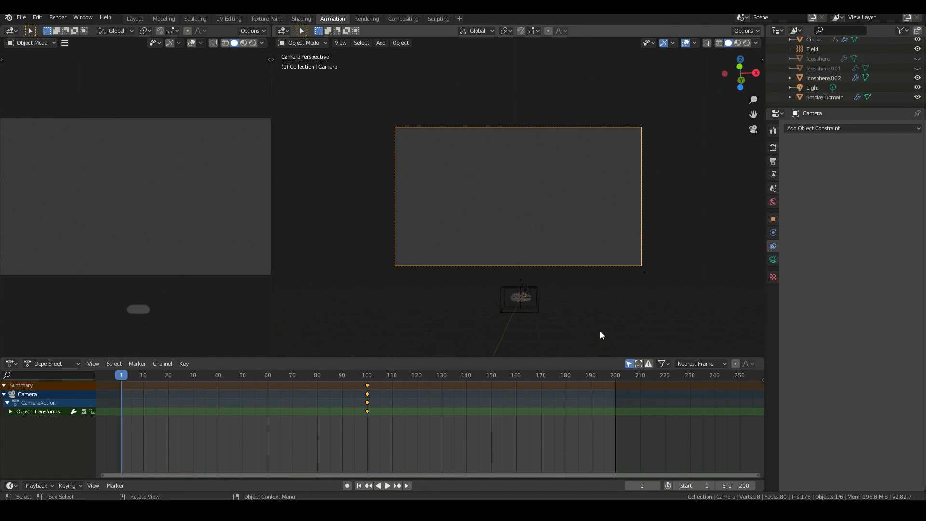
key("r")
key("x")
key("x")
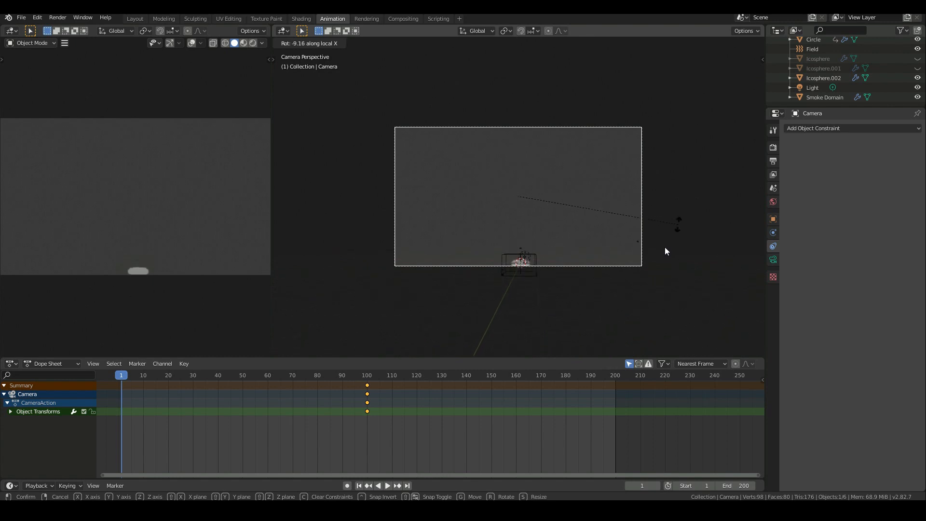
left_click(665, 247)
- Insert a location, rotation and scale keyframe for the camera at frame 1 and play back the camera move
key("Home")
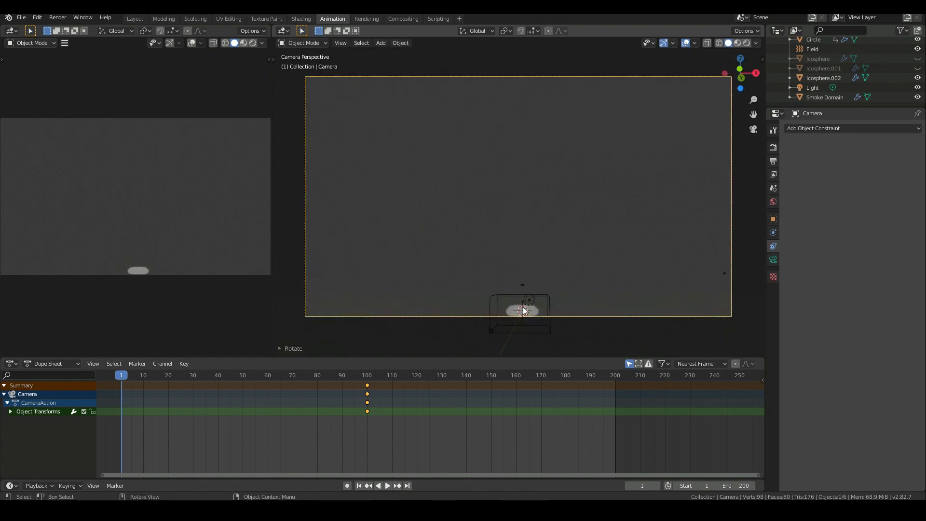
key("i")
left_click(523, 306)
key("space")
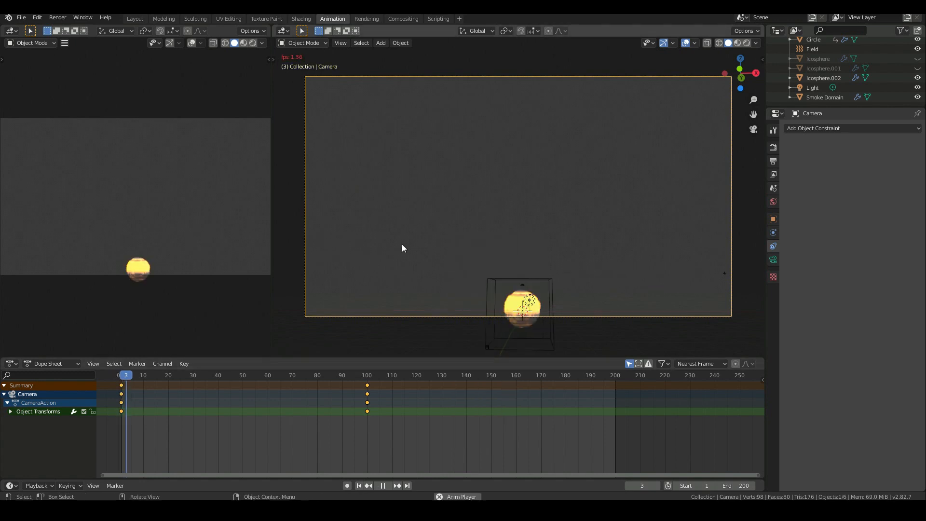
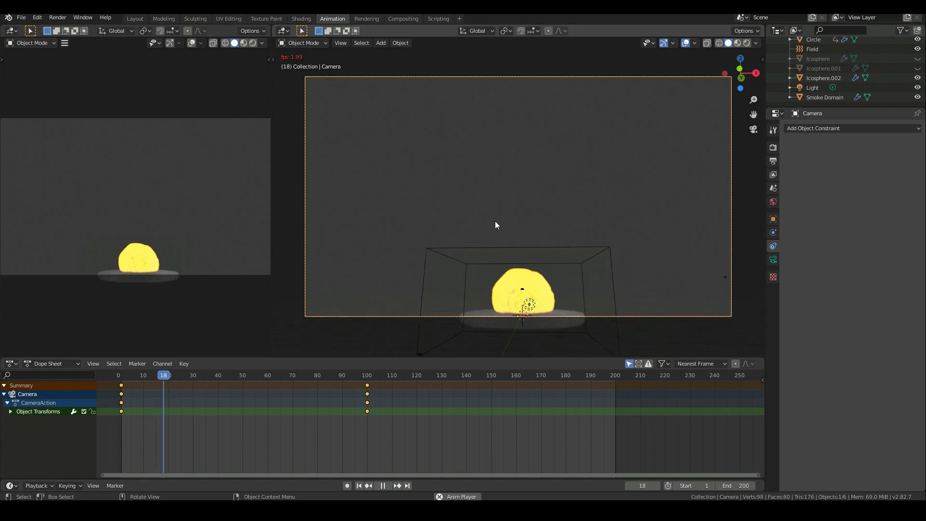
key("Escape")
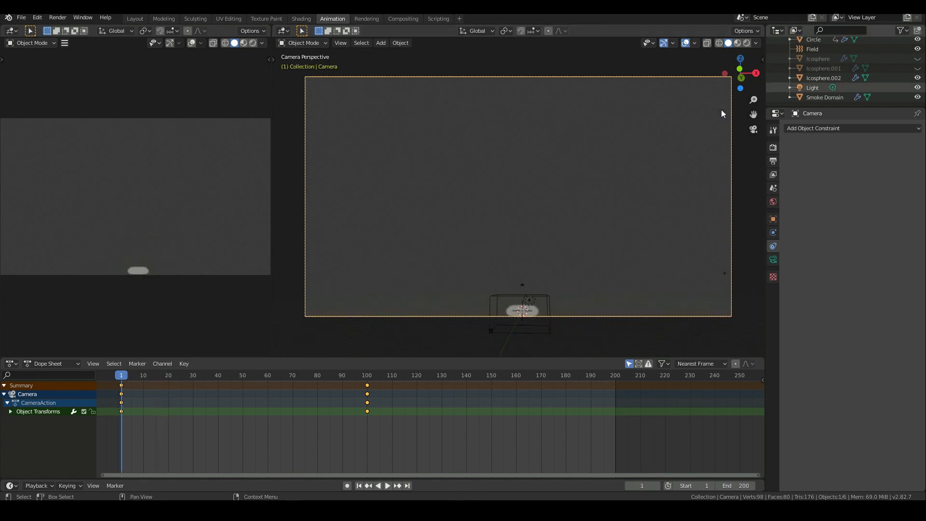
- Hide the Smoke Domain and change the Dope Sheet area to the Graph Editor
left_click(917, 97)
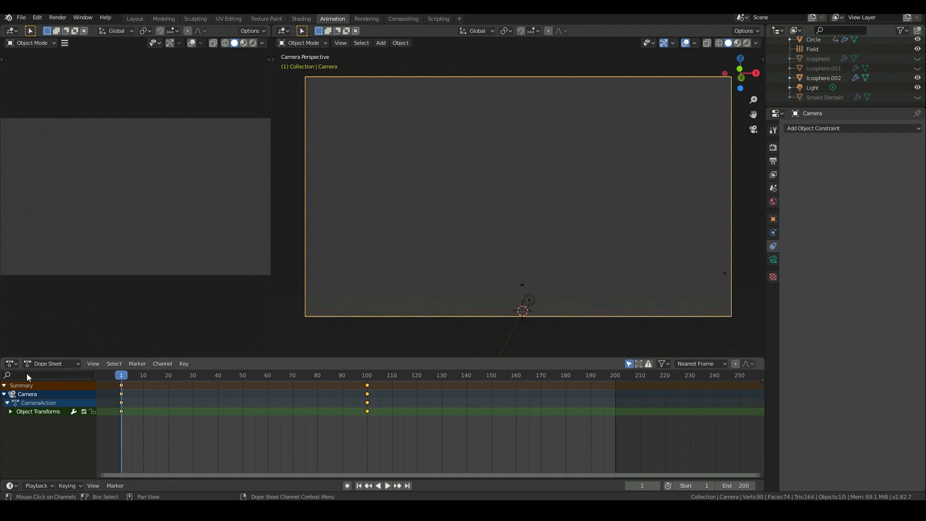
left_click(40, 365)
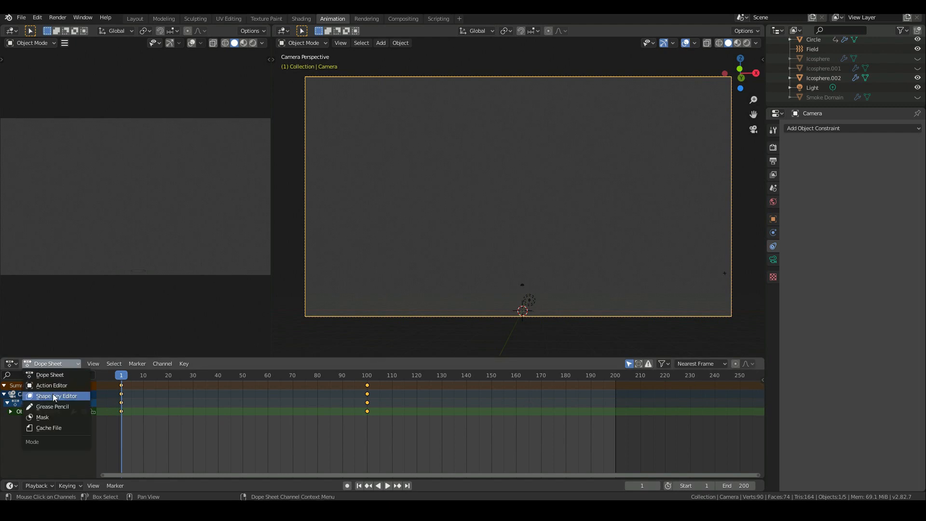
left_click(7, 366)
left_click(7, 369)
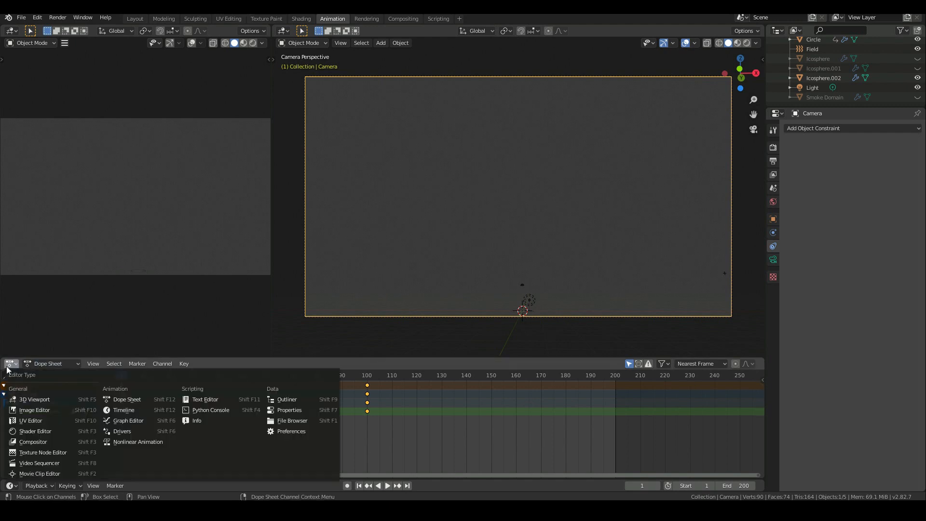
left_click(133, 411)
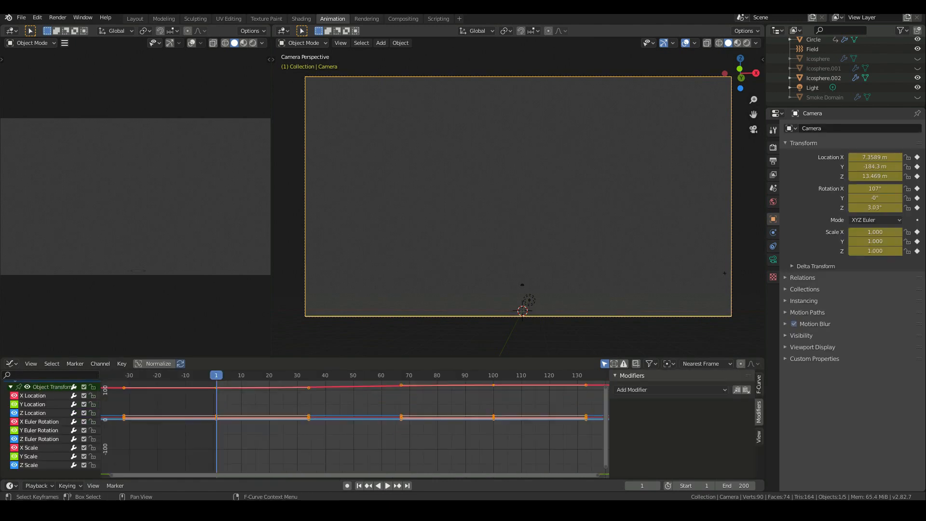
- Hide all of the camera's animation curves except X Euler Rotation
key("Home")
left_click(343, 422)
left_click(13, 396)
left_click(14, 404)
left_click_drag(15, 412, 14, 456)
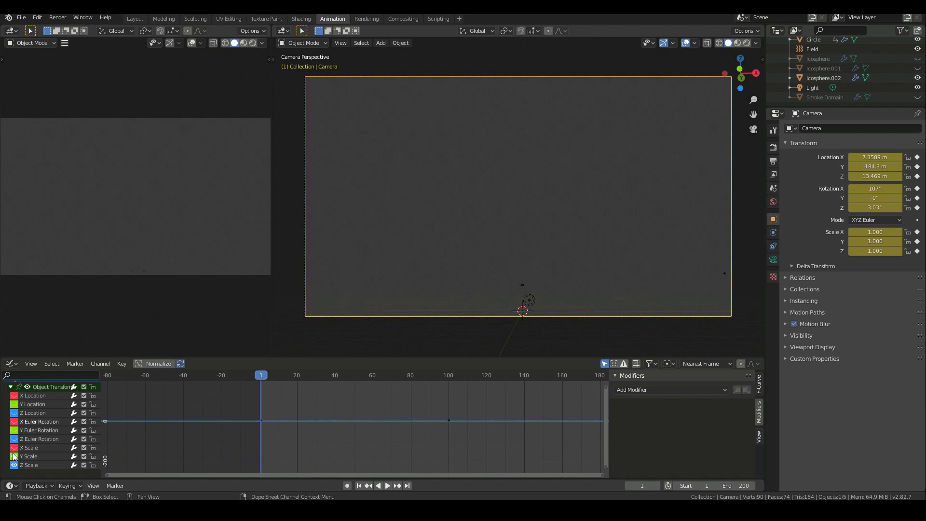
left_click(14, 422)
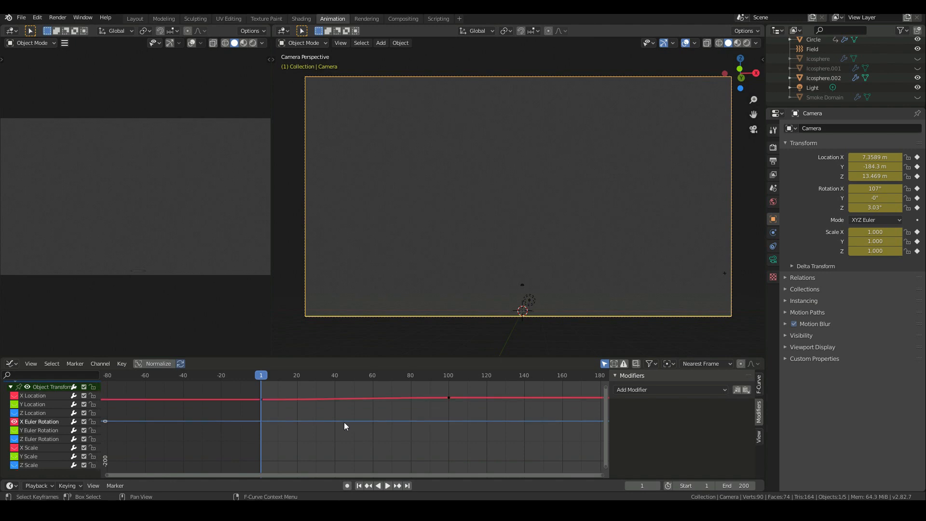
- Select all keyframes of the camera's X Euler Rotation curve and fit the curve in the graph
right_click(445, 395)
key("a")
key("Home")
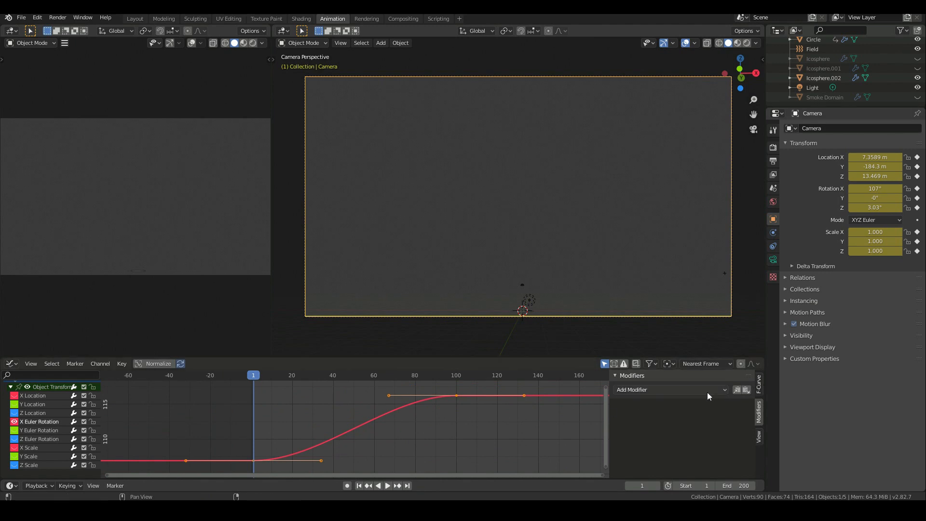
- Add a Noise modifier to the camera's X Euler Rotation curve
left_click_drag(611, 402, 765, 403)
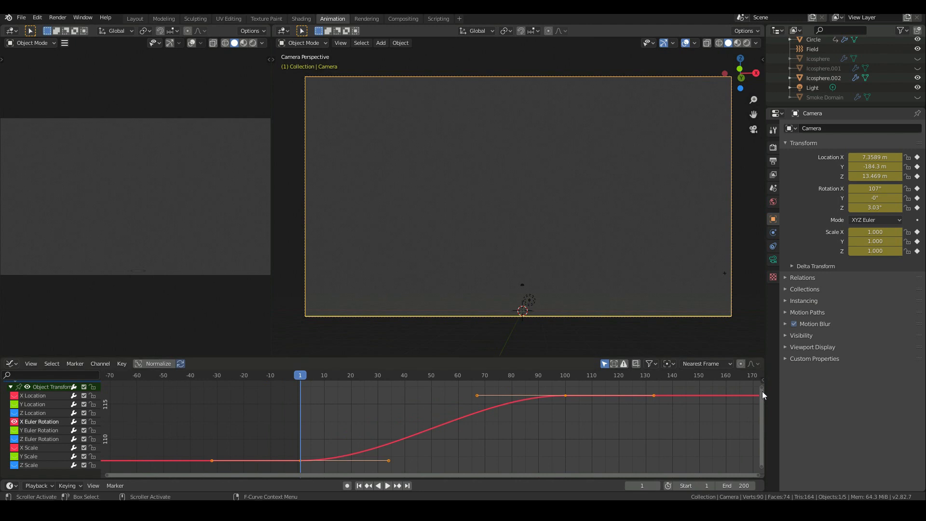
left_click(765, 381)
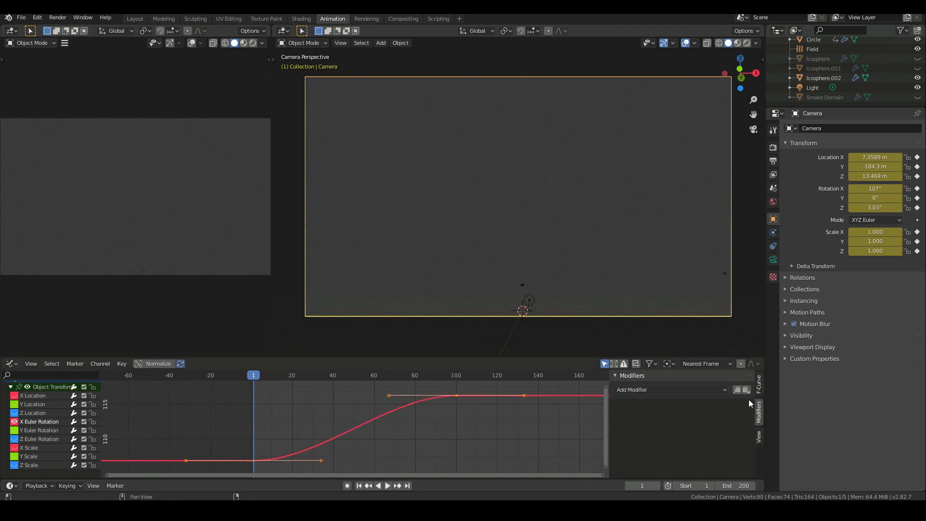
left_click(690, 389)
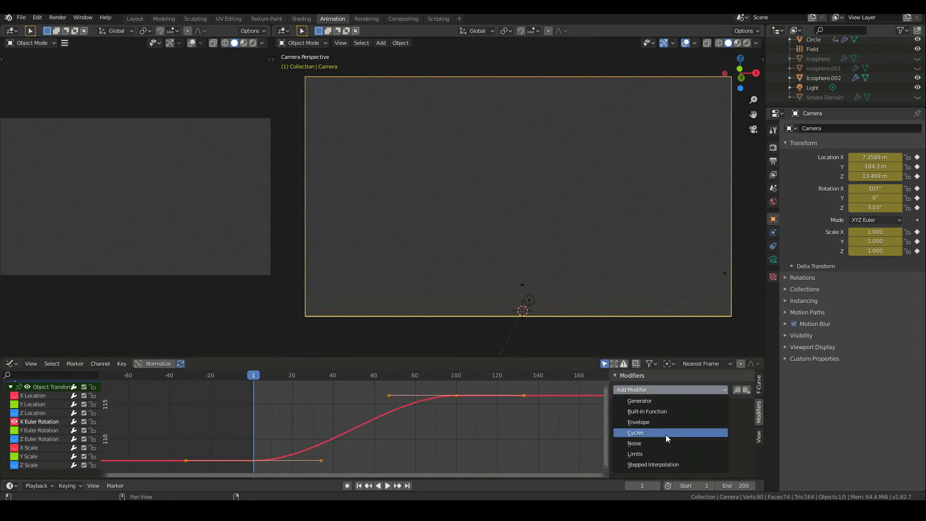
left_click(645, 442)
scroll(430, 419, "down", 2)
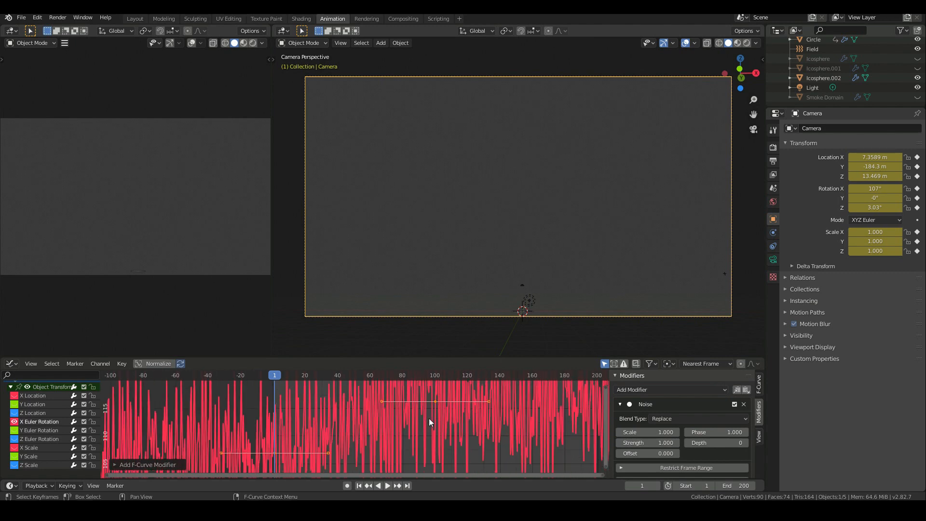
- Play back the animation several times from frame 1 to examine the camera shake from the Noise modifier
key("space")
key("Escape")
key("space")
key("Escape")
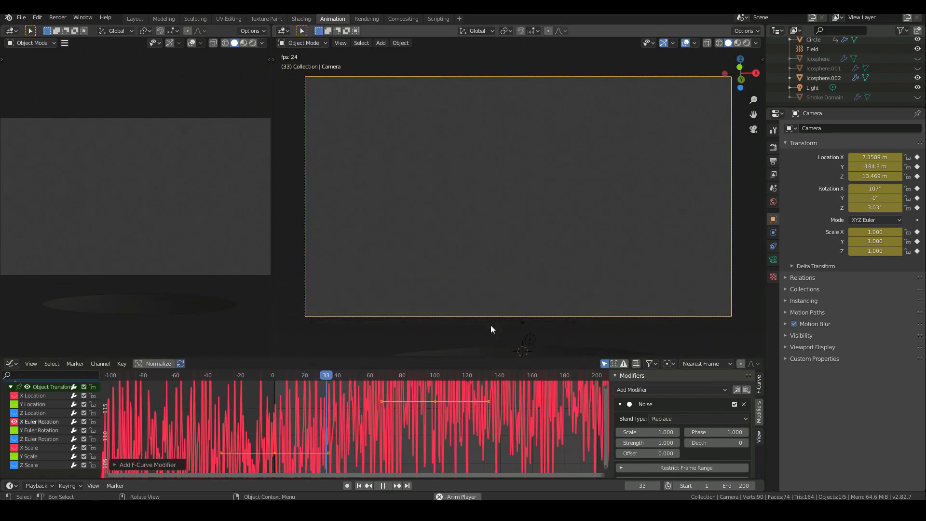
key("space")
key("Escape")
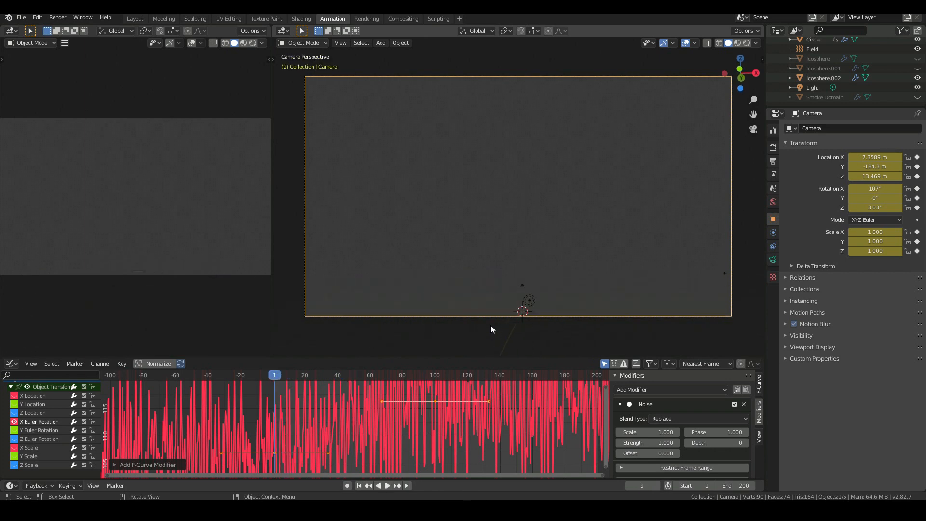
key("space")
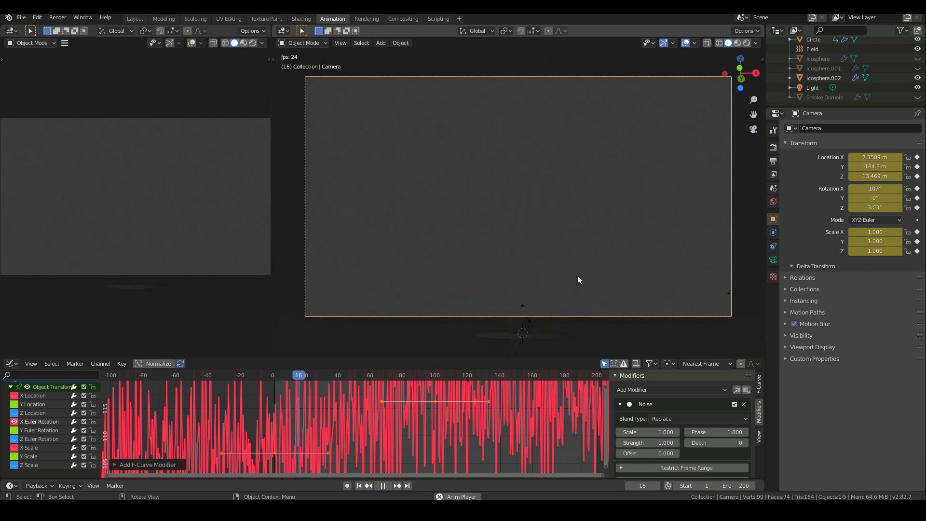
key("Escape")
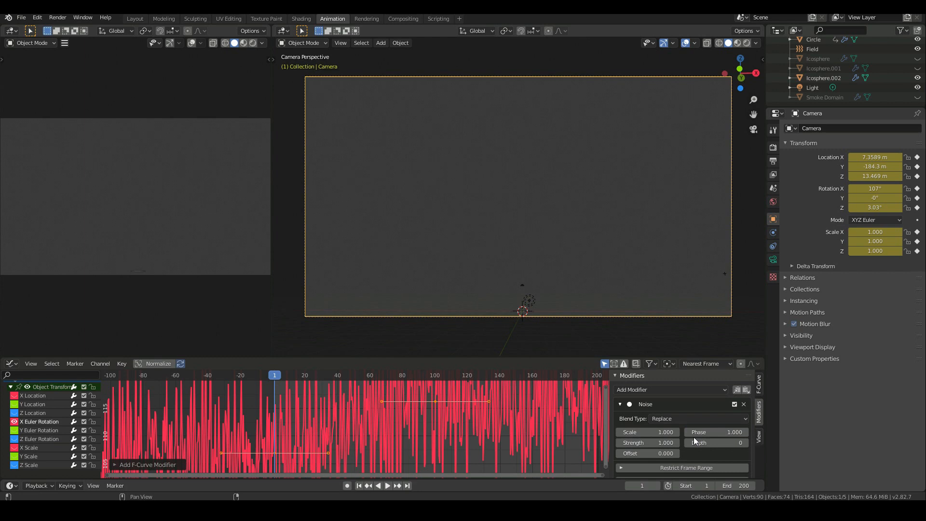
- Try a strength of 0.4 for the Noise modifier and play back the camera shake
scroll(694, 437, "down", 1)
double_click(657, 428)
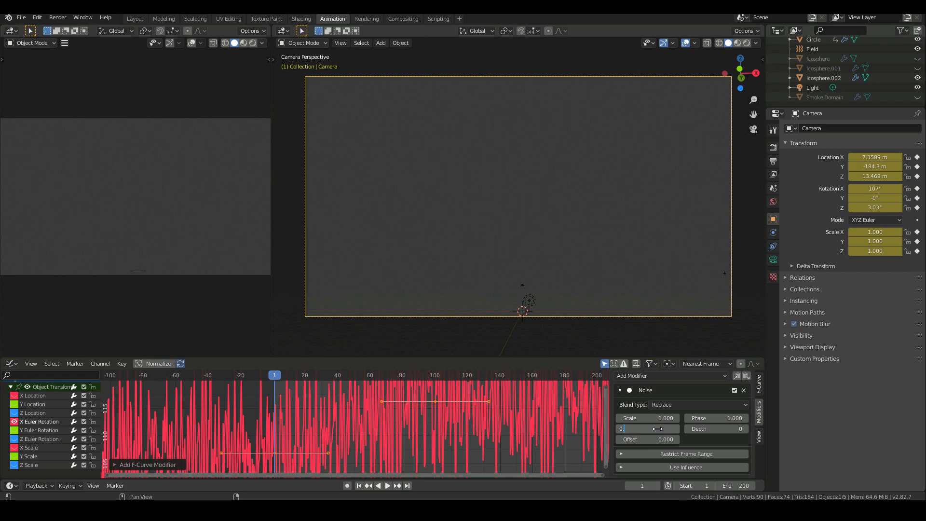
key("Return")
key("space")
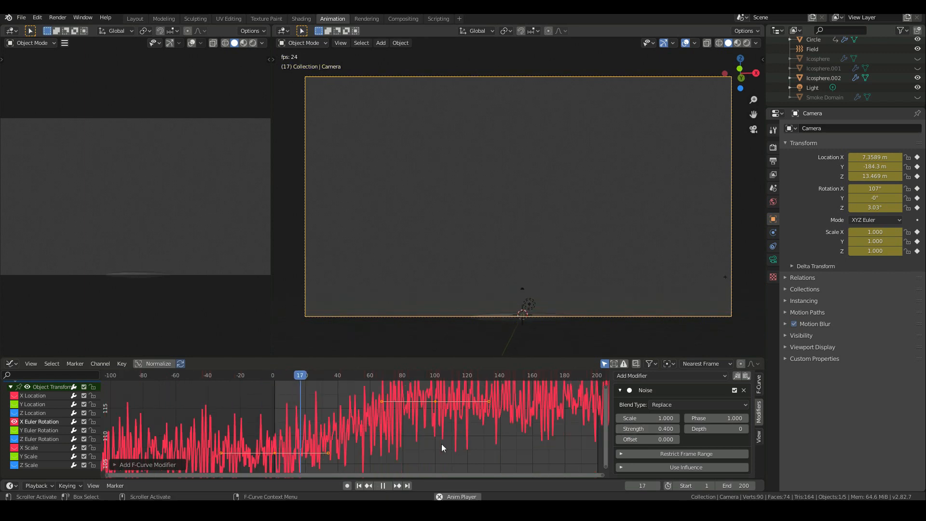
key("Escape")
- Reduce the Noise modifier's strength to 0.2 and preview the animation
double_click(660, 428)
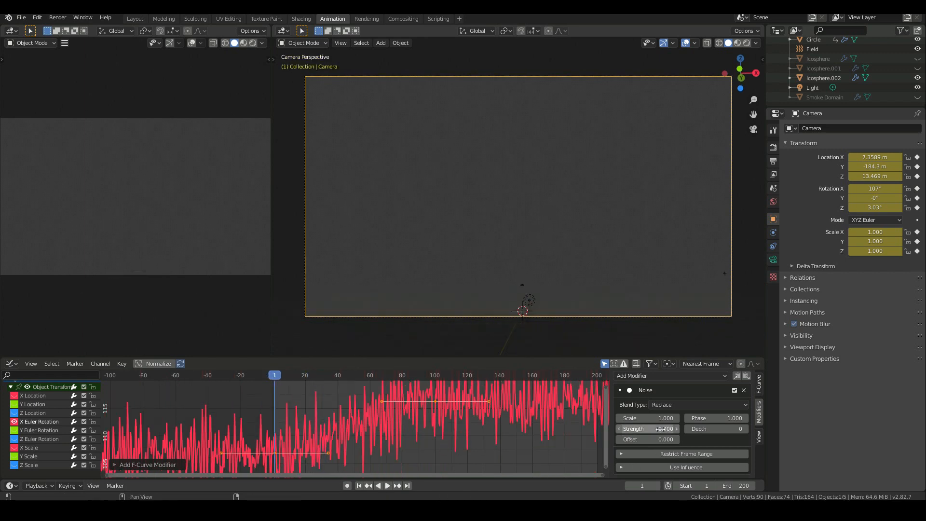
type("2")
key("Return")
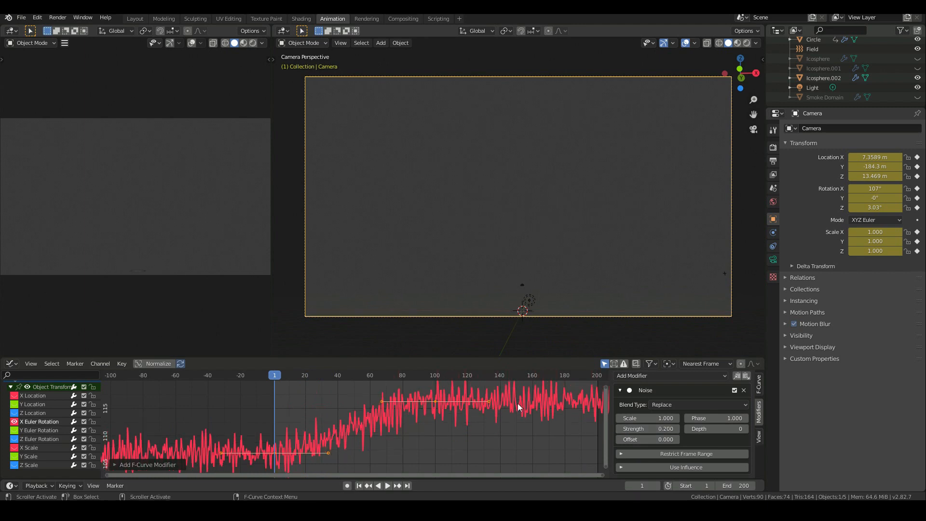
key("space")
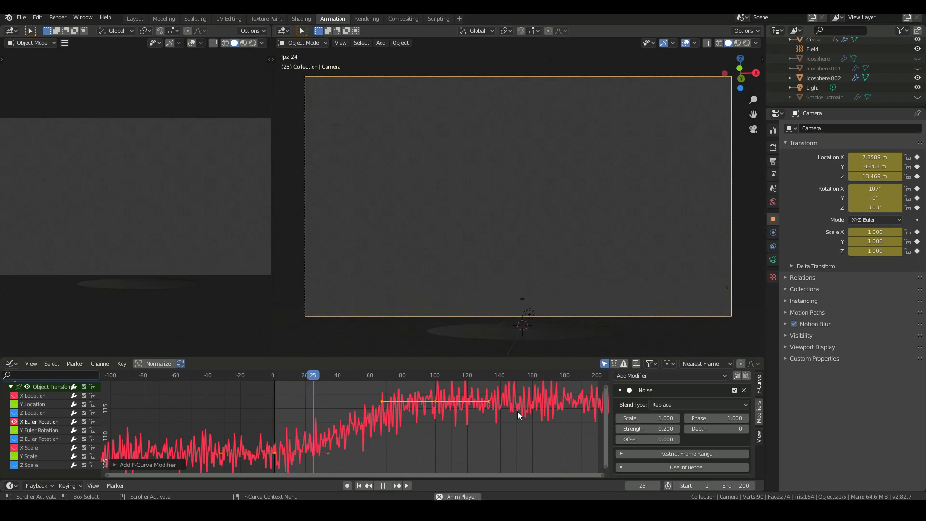
key("Escape")
- Try a scale of 0.5 for the Noise modifier on the rotation curve
left_click(659, 414)
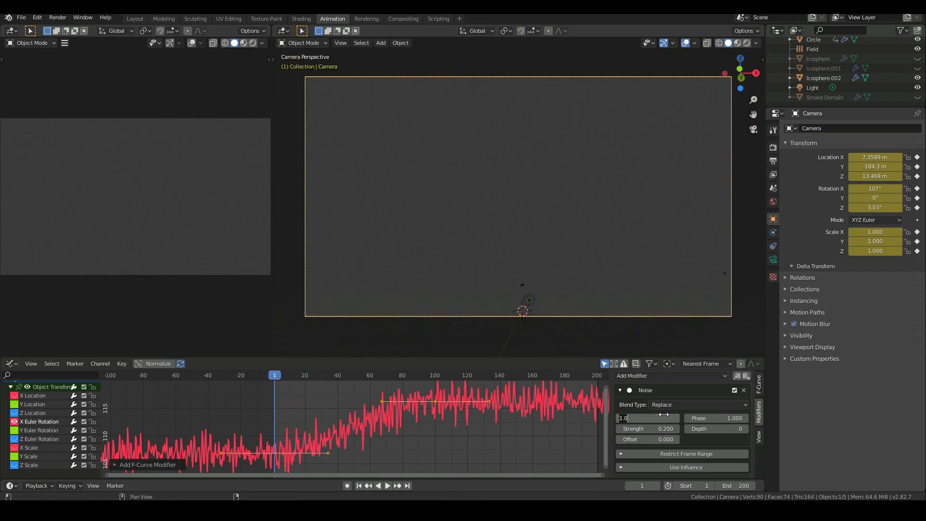
type("0.5")
key("Return")
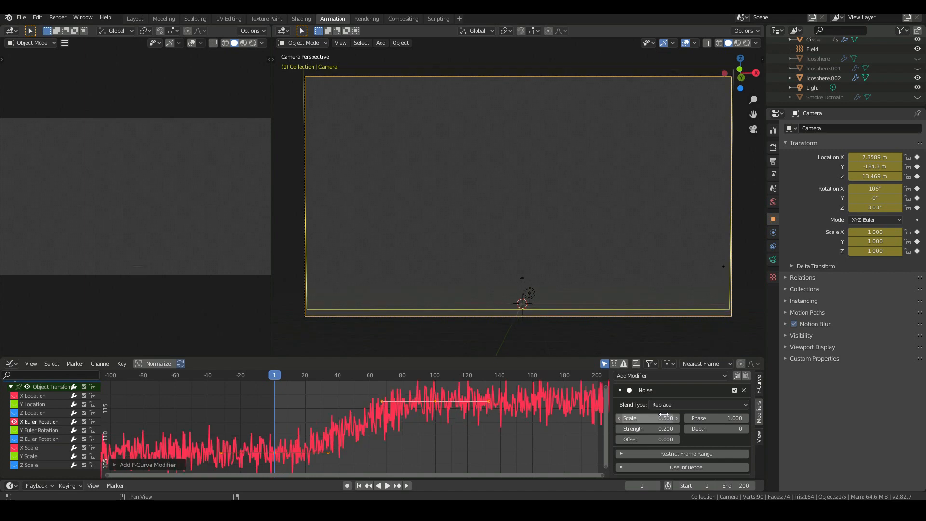
- Set the Noise modifier's scale to 2 and play back the animation
left_click(665, 416)
type("3")
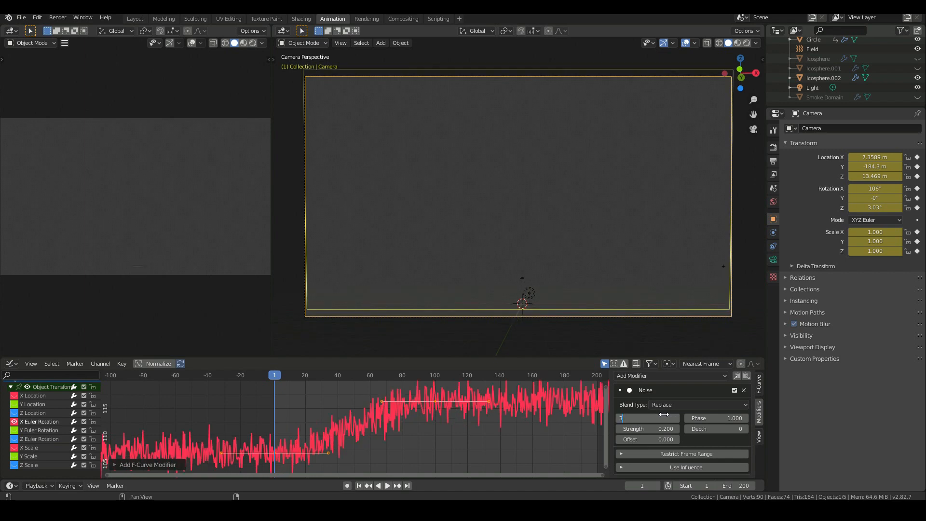
key("Return")
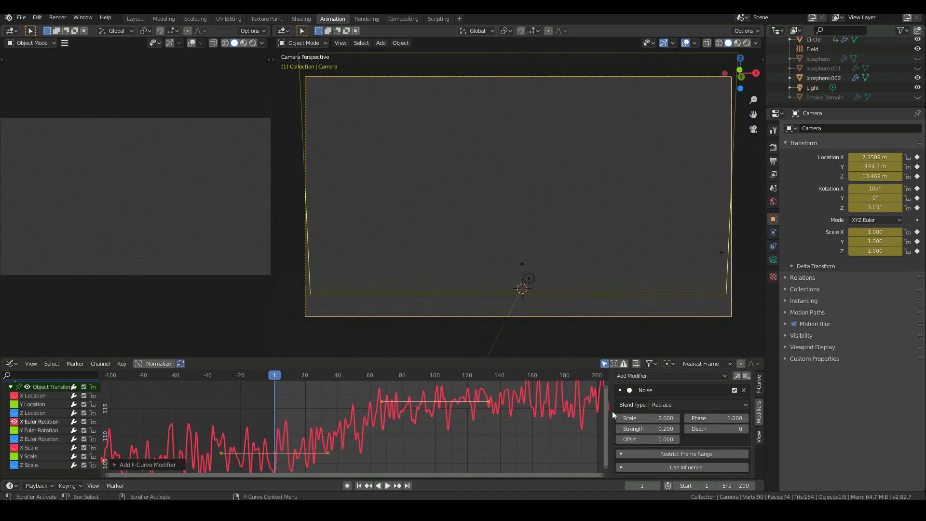
key("space")
key("Escape")
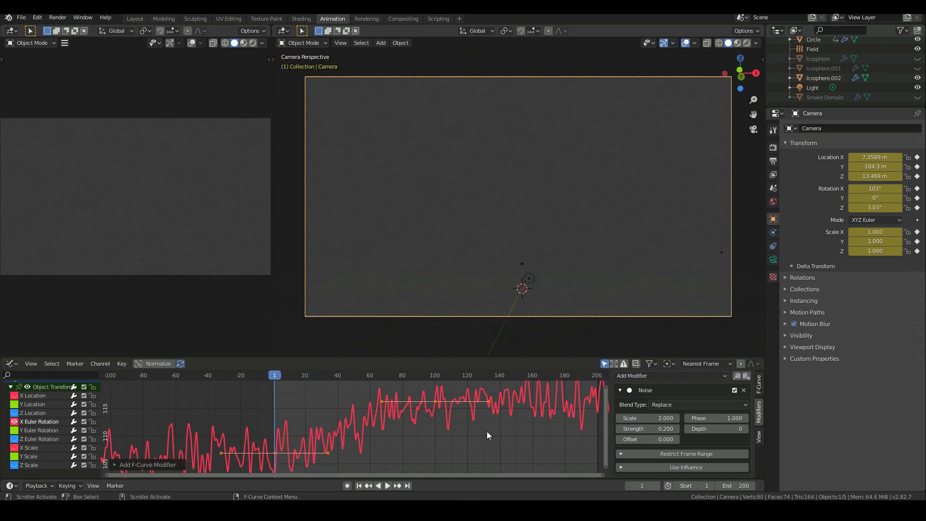
- Try a strength of 0.1 for the Noise modifier and replay the camera move from the start
left_click(657, 418)
left_click(657, 428)
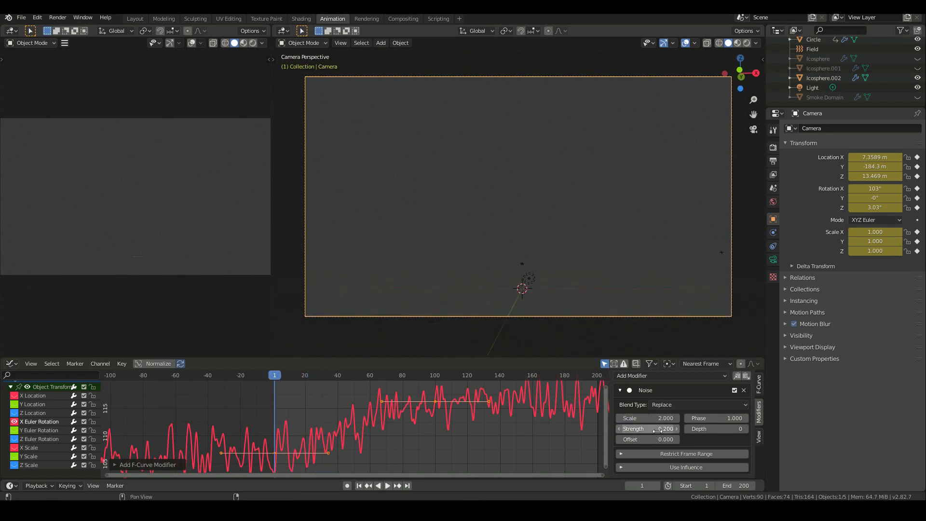
key("Return")
key("space")
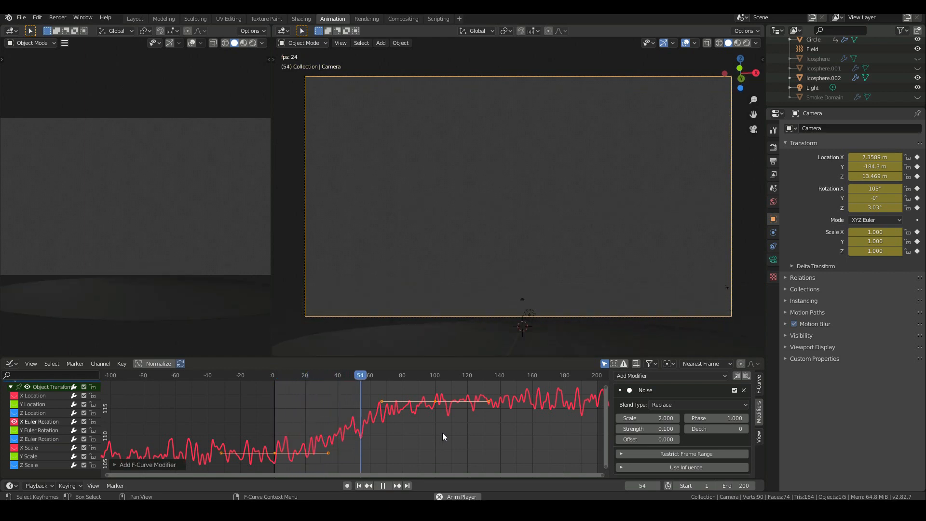
key("shift+Left")
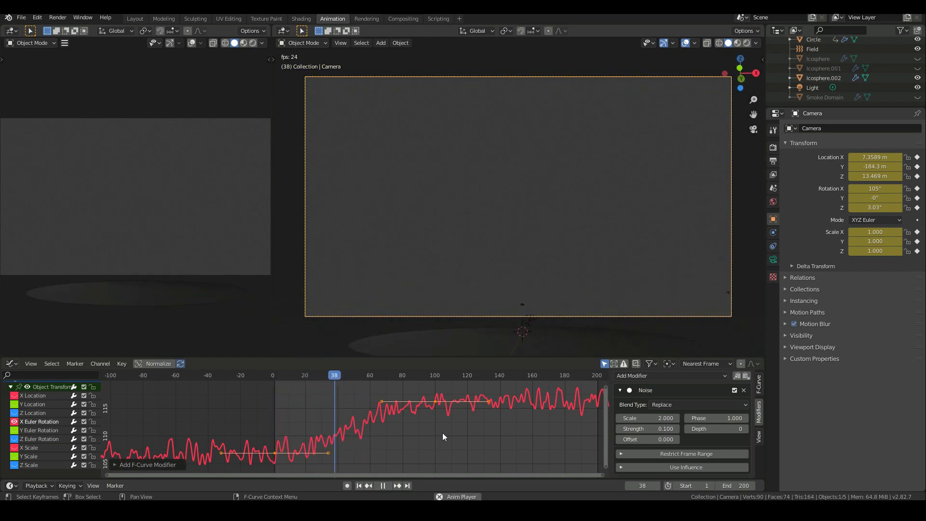
key("Escape")
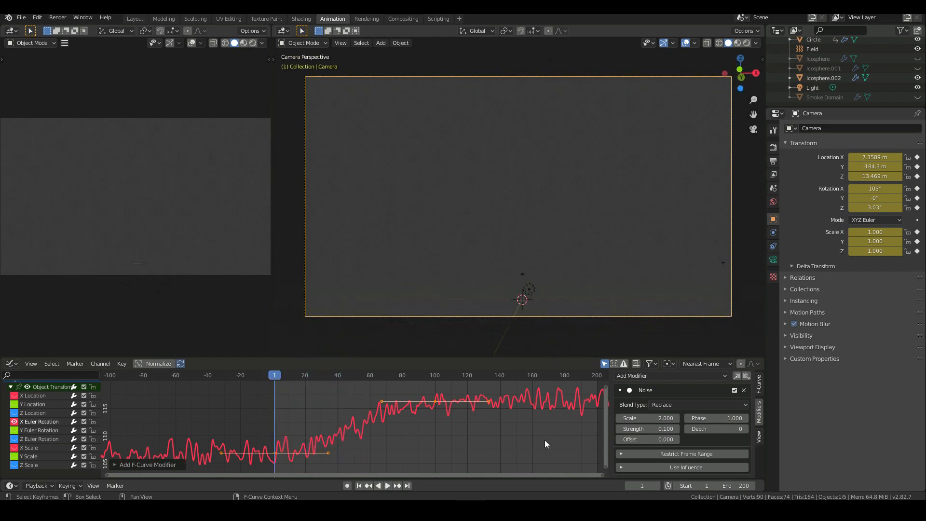
- Set the Noise modifier's strength to 0.05 and replay the camera move from the start
left_click(659, 424)
type("0.05")
key("Return")
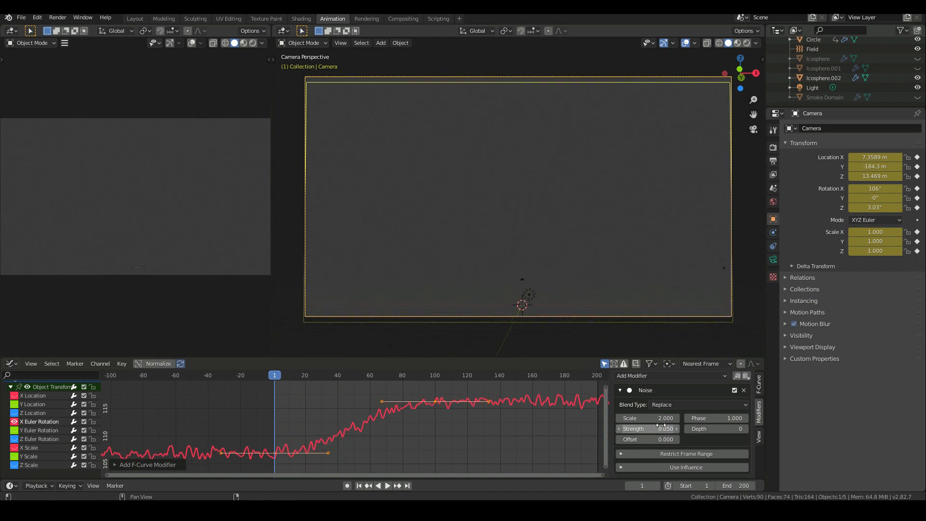
key("space")
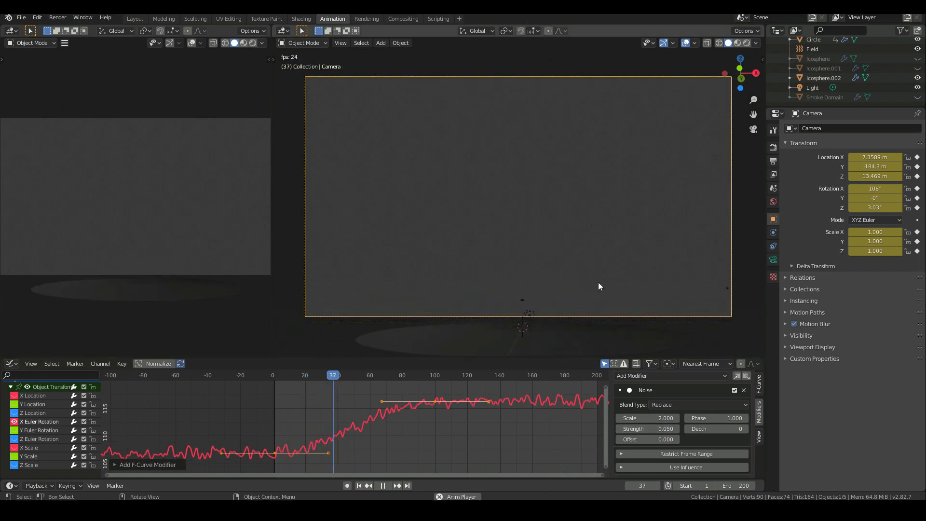
key("shift+Left")
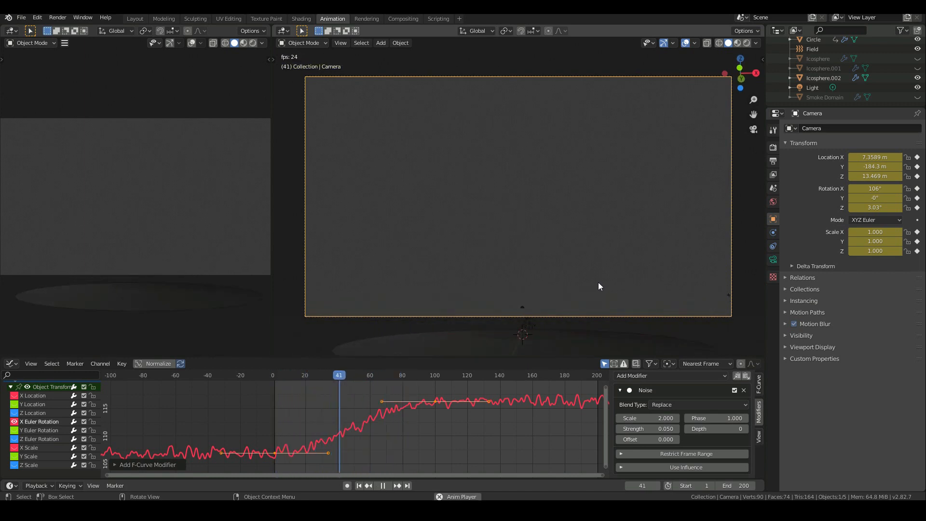
key("Escape")
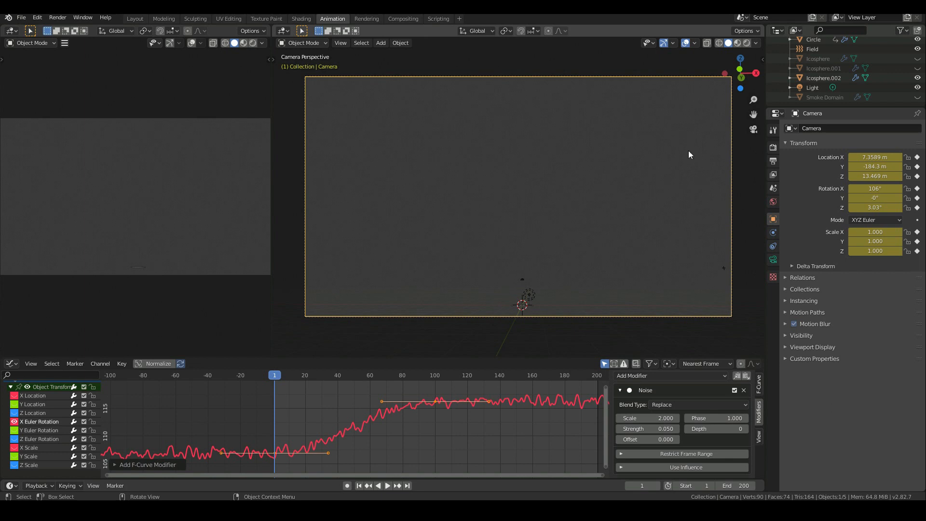
- Unhide the Smoke Domain and play back the camera shake with it in the shot
left_click(917, 97)
key("space")
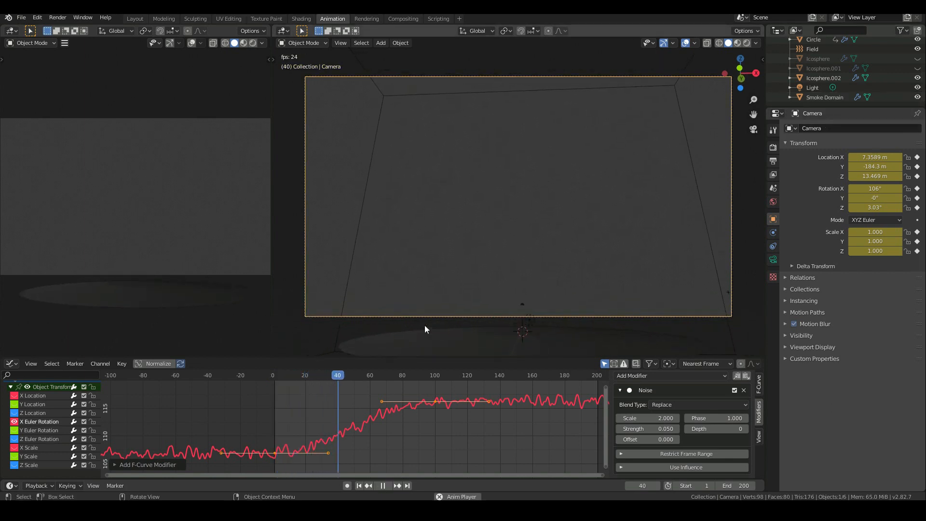
key("Escape")
key("space")
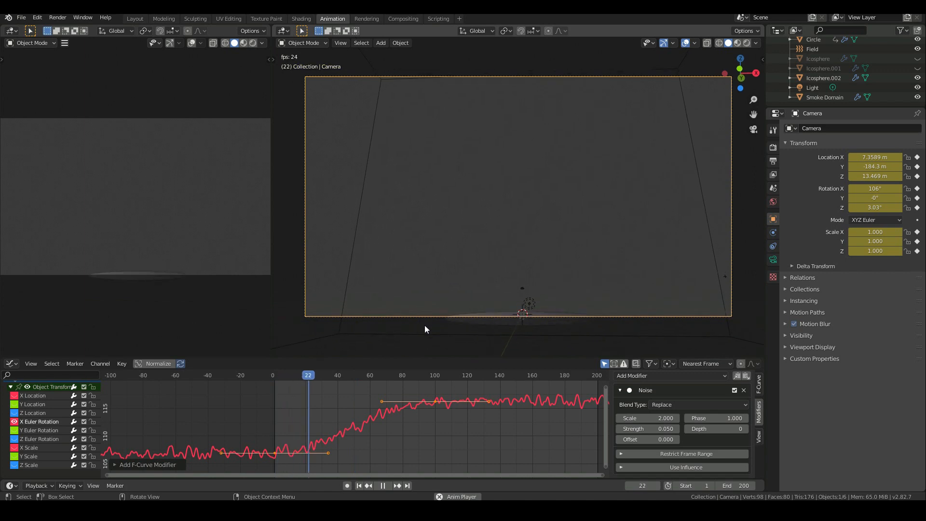
key("Escape")
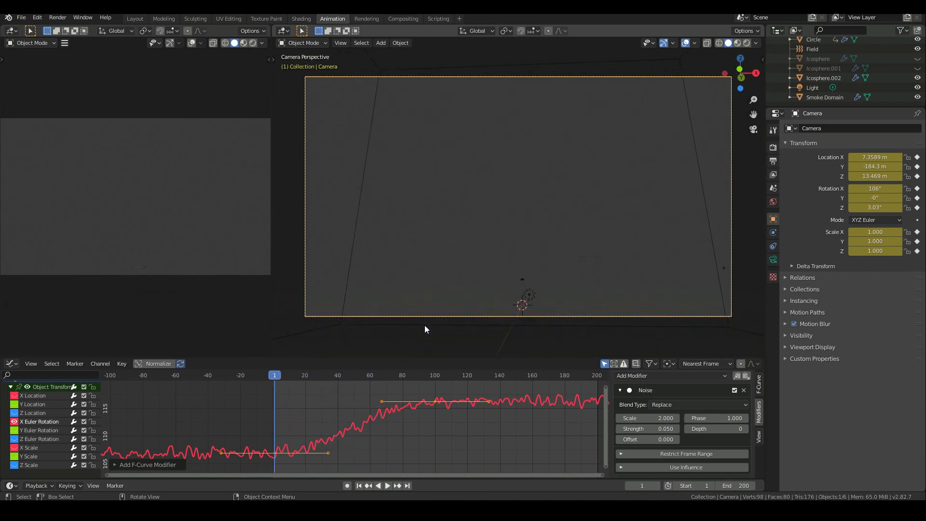
- Add a plane mesh at the explosion's base and scale it up into a large ground surface extending past the smoke domain
middle_click_drag(447, 317, 482, 339)
key("shift+a")
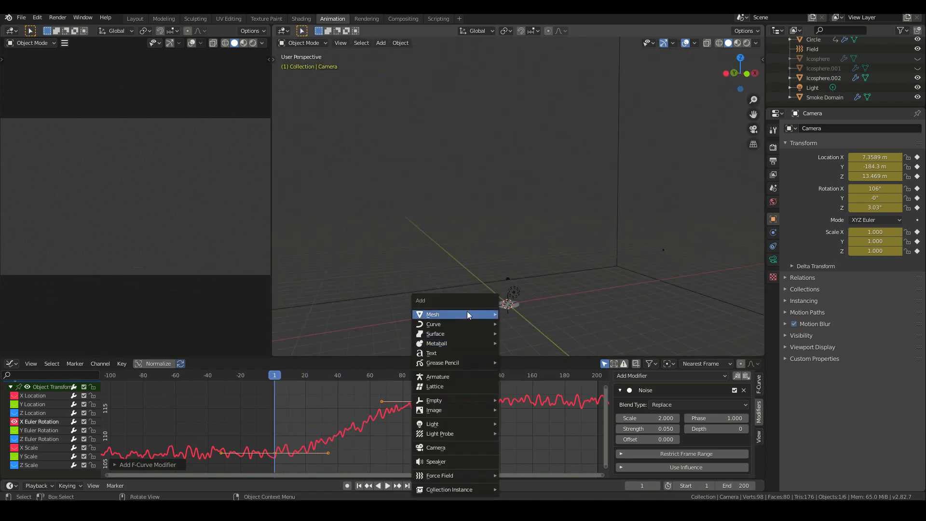
mouse_move(467, 314)
left_click(529, 315)
key("s")
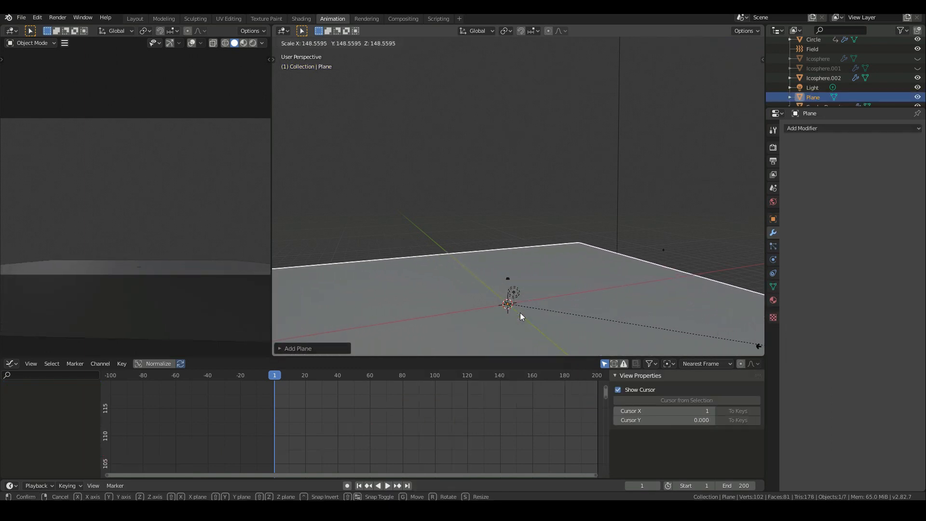
left_click(432, 340)
middle_click_drag(583, 297, 666, 295)
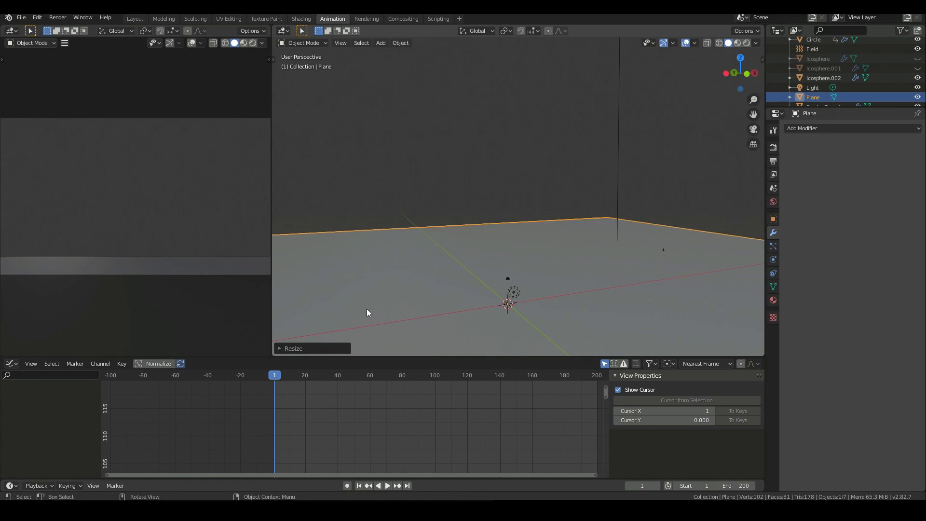
- Return to the camera view and lower the ground plane about 0.13 m along the global Z axis
key("KP_0")
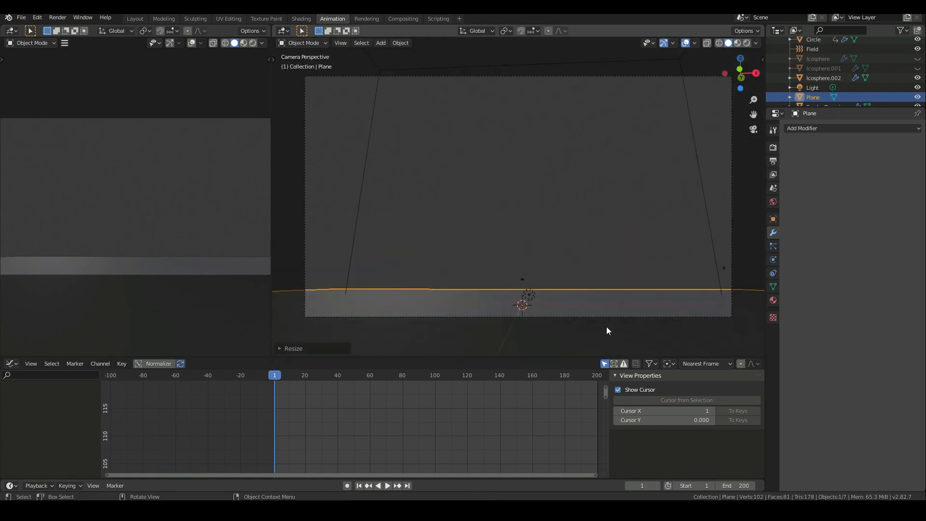
scroll(589, 256, "up", 5)
key("g")
key("z")
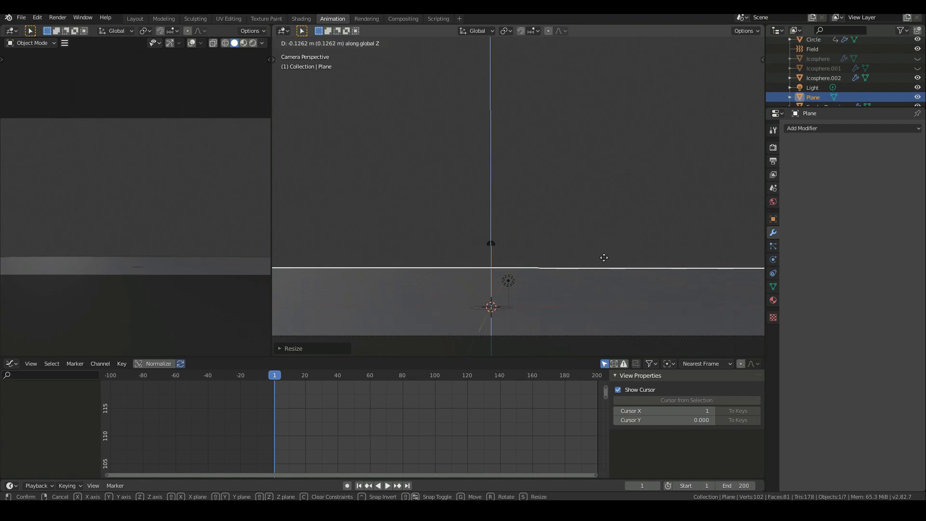
left_click(603, 258)
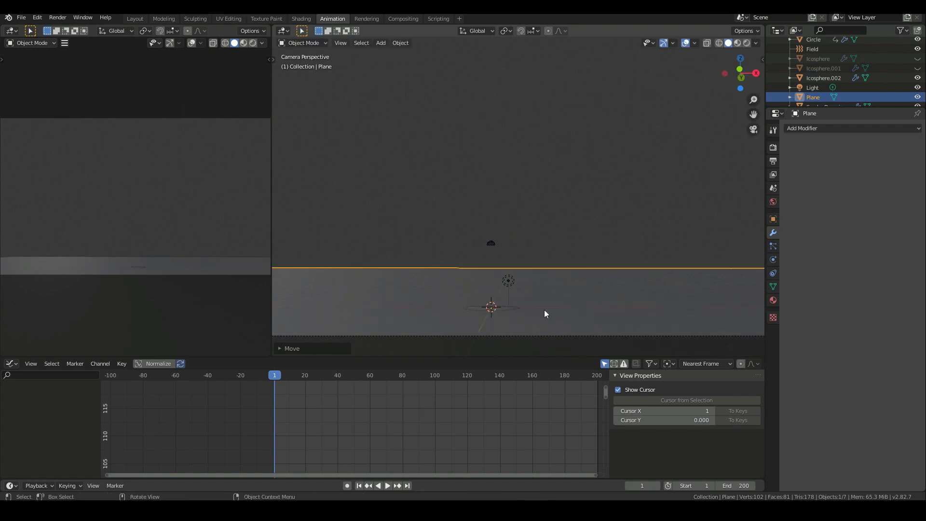
- Give the ground plane a new material with a darkened orange-brown base color, and save the file
scroll(532, 303, "down", 2)
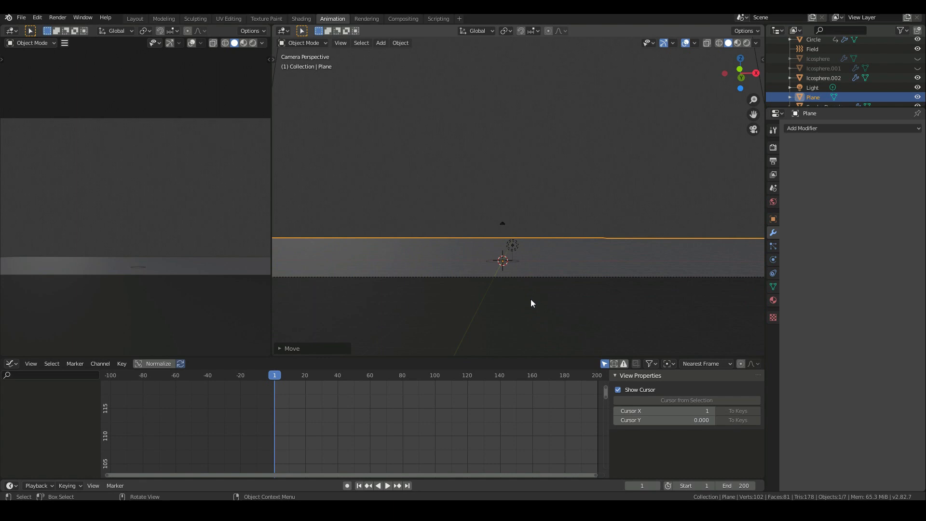
key("KP_0")
key("KP_0")
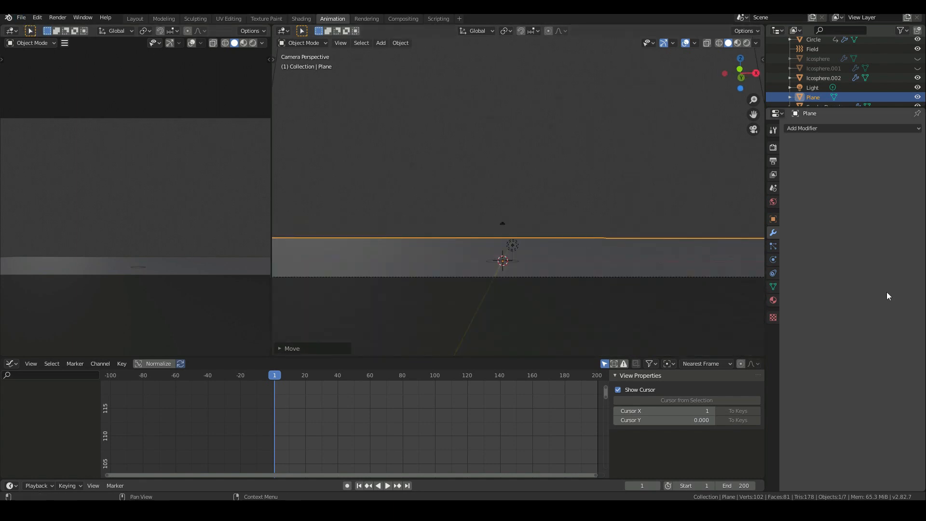
left_click(774, 300)
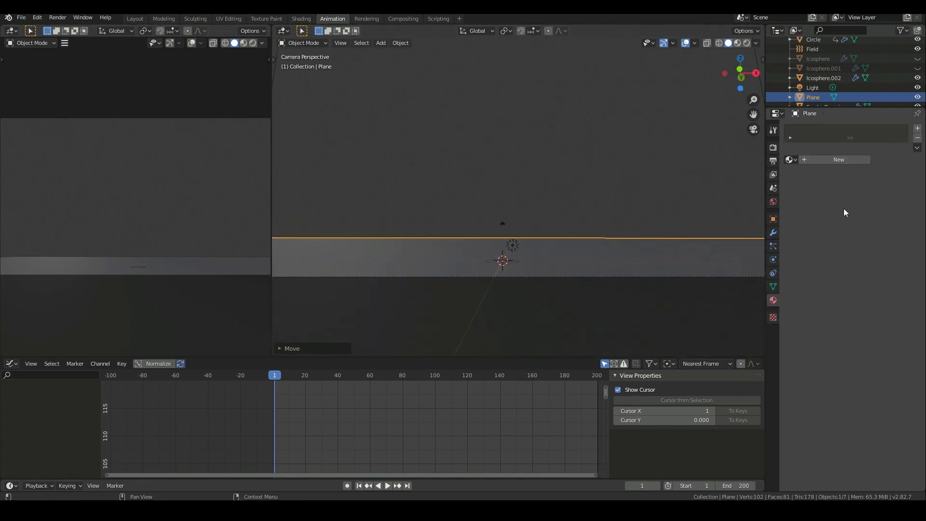
left_click(833, 159)
left_click(881, 240)
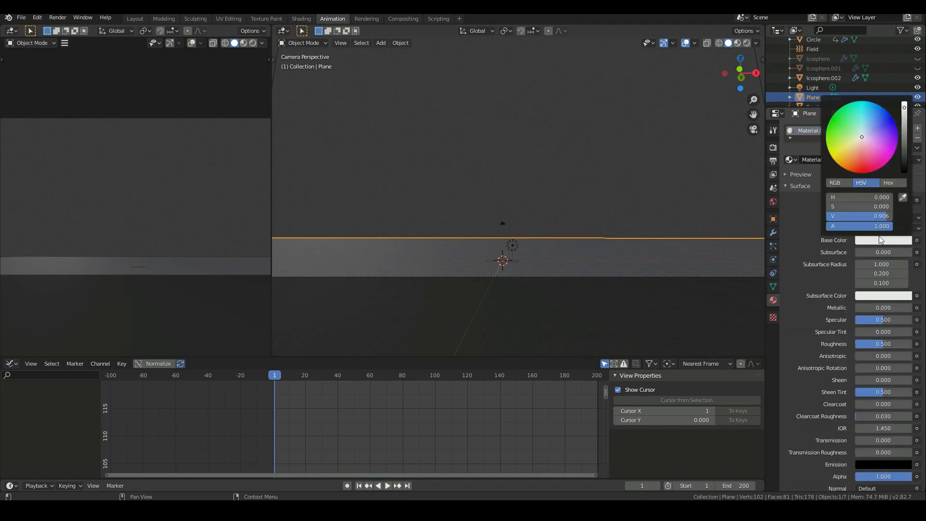
left_click(861, 146)
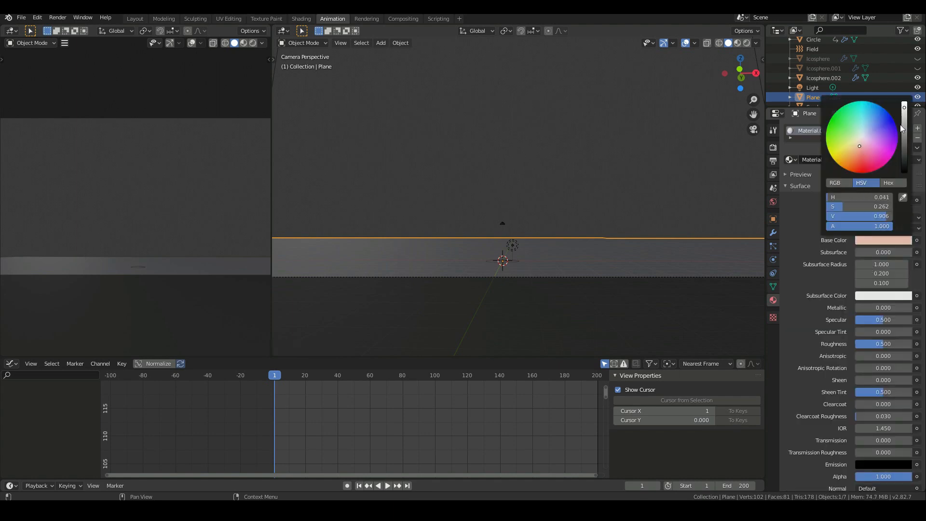
left_click(853, 155)
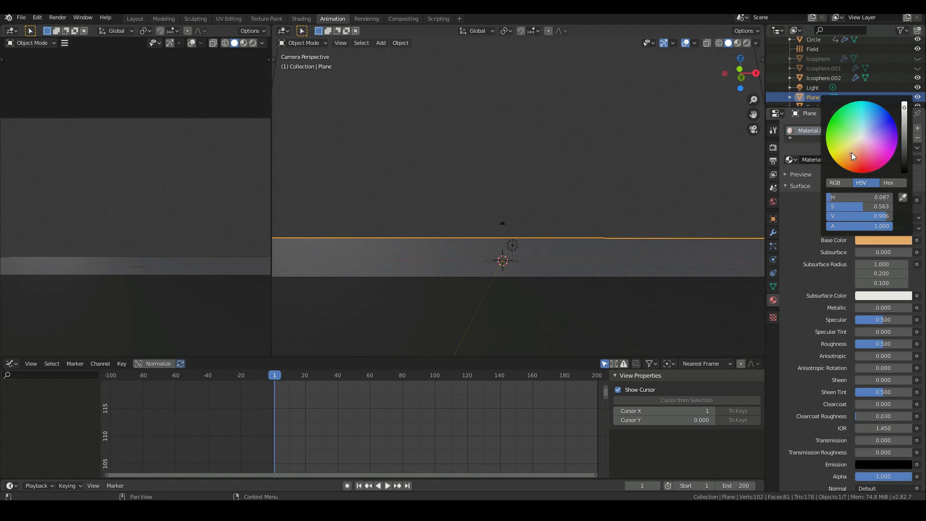
left_click(903, 136)
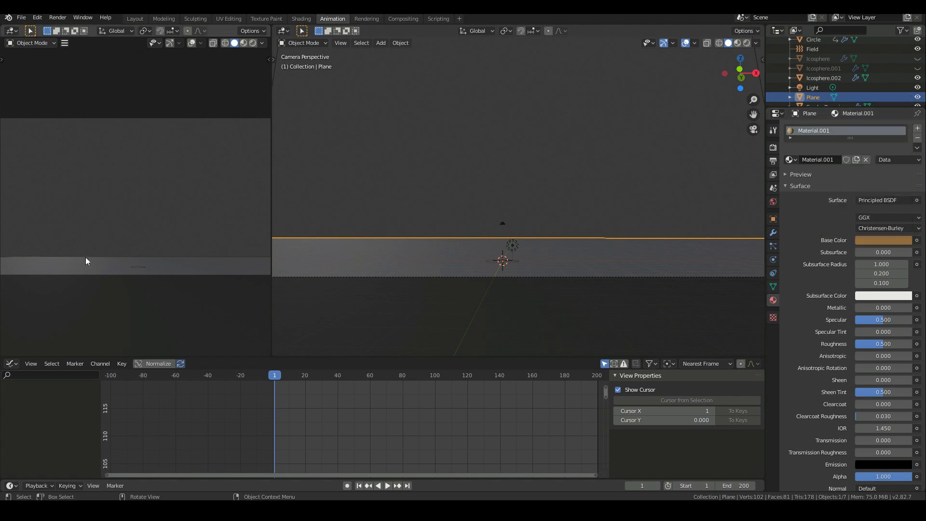
left_click(21, 18)
left_click(43, 81)
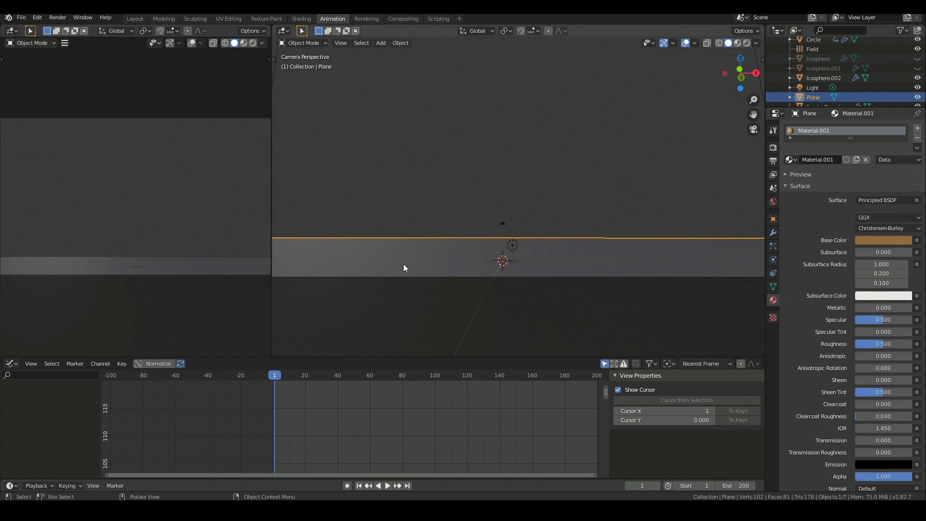
- Check the ground plane's extent around the scene and through the camera, and set the current frame to 80
middle_click_drag(561, 241, 528, 286)
key("KP_0")
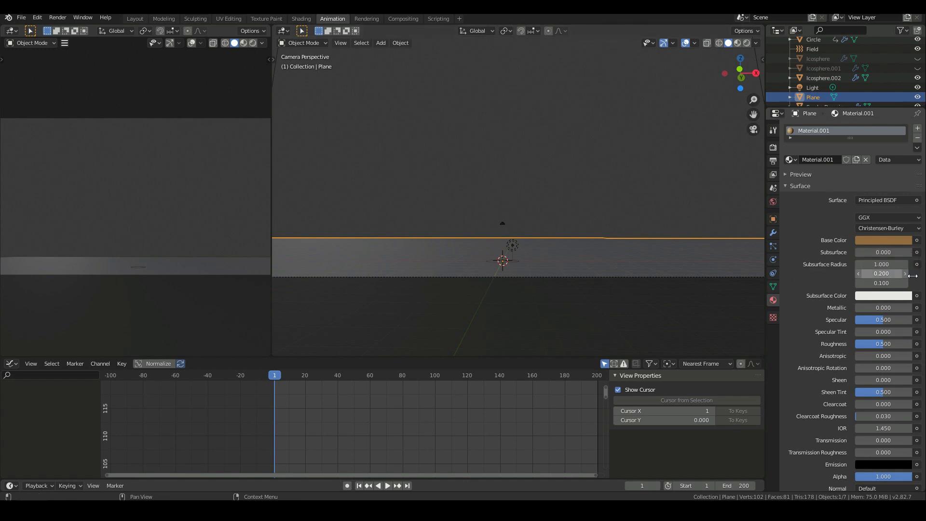
scroll(467, 209, "down", 3)
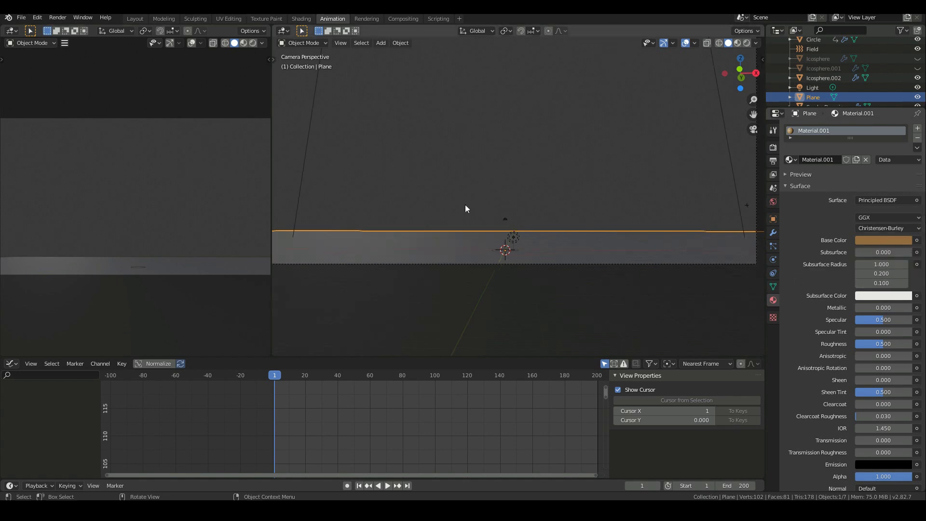
middle_click_drag(461, 207, 461, 207)
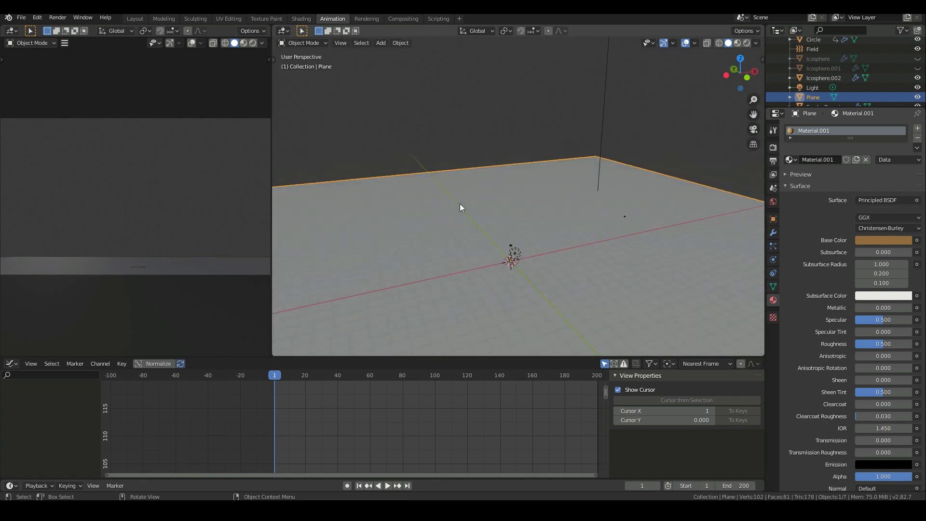
key("KP_0")
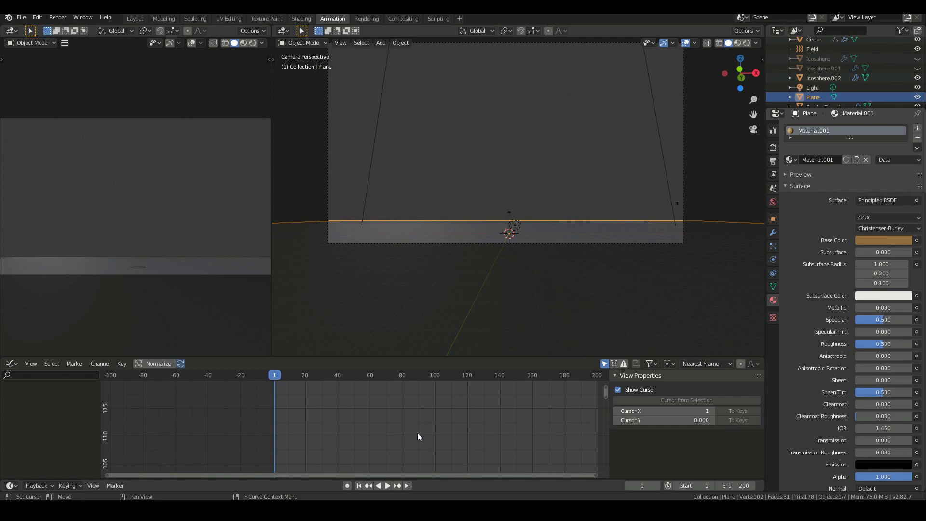
left_click(367, 377)
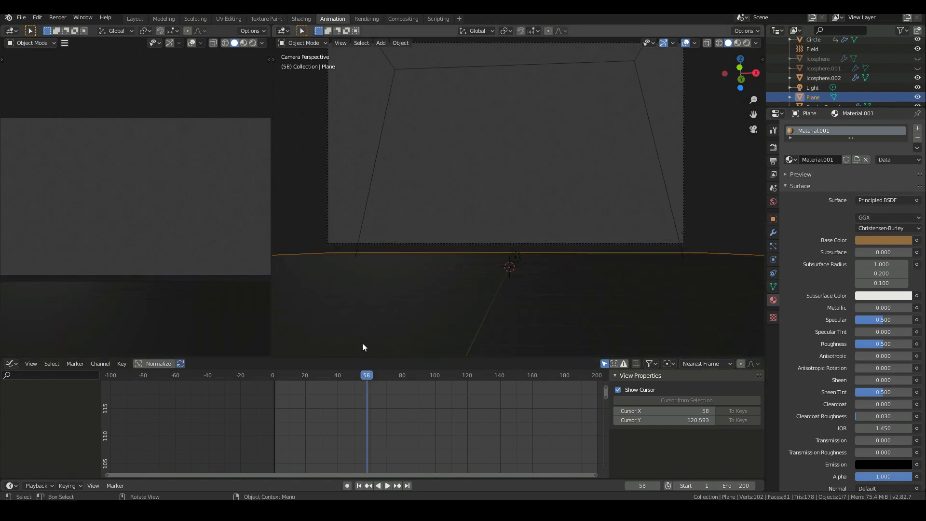
left_click(403, 374)
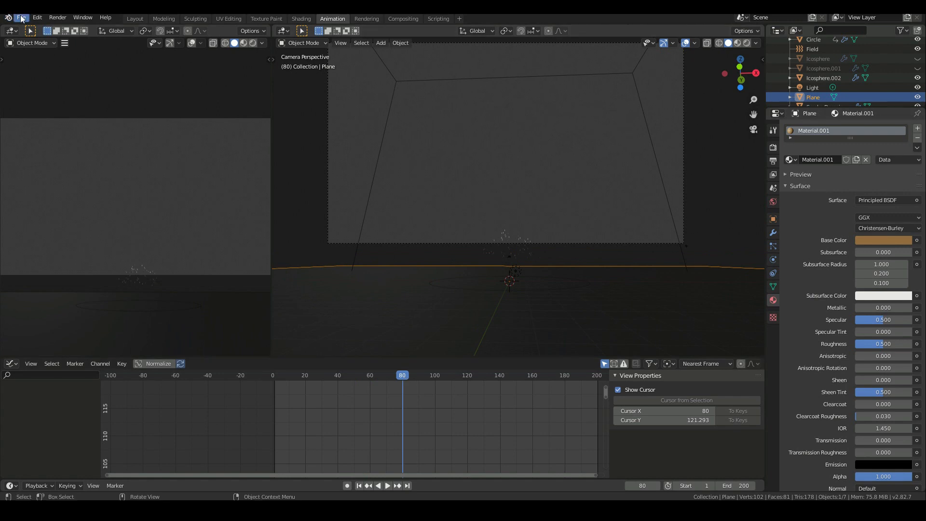
left_click(403, 374)
left_click(21, 18)
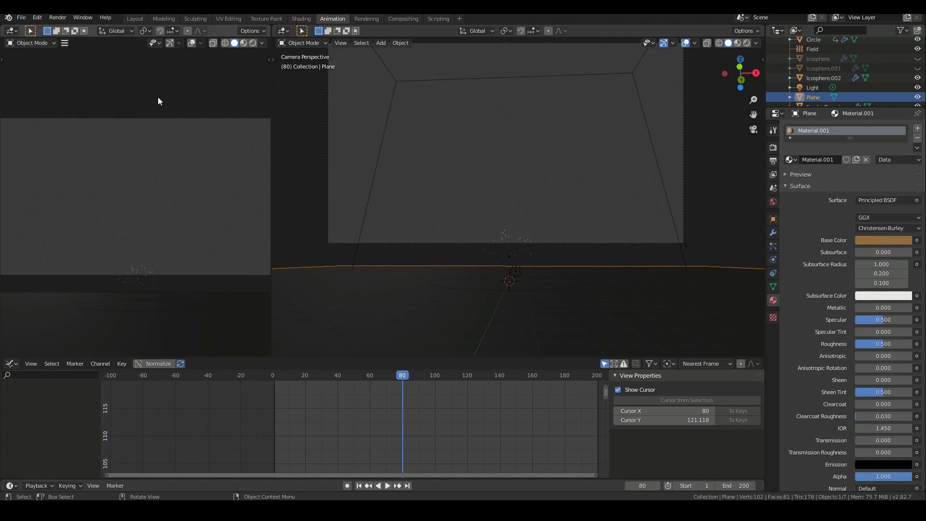
- Turn on the viewport display of the Smoke Domain's Fluid modifier at frame 80 and save the file
left_click(497, 77)
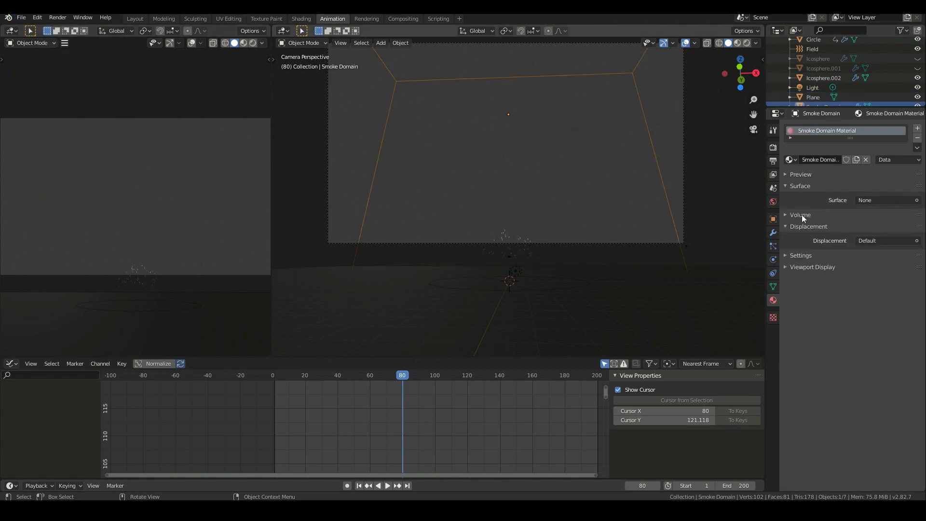
left_click(773, 233)
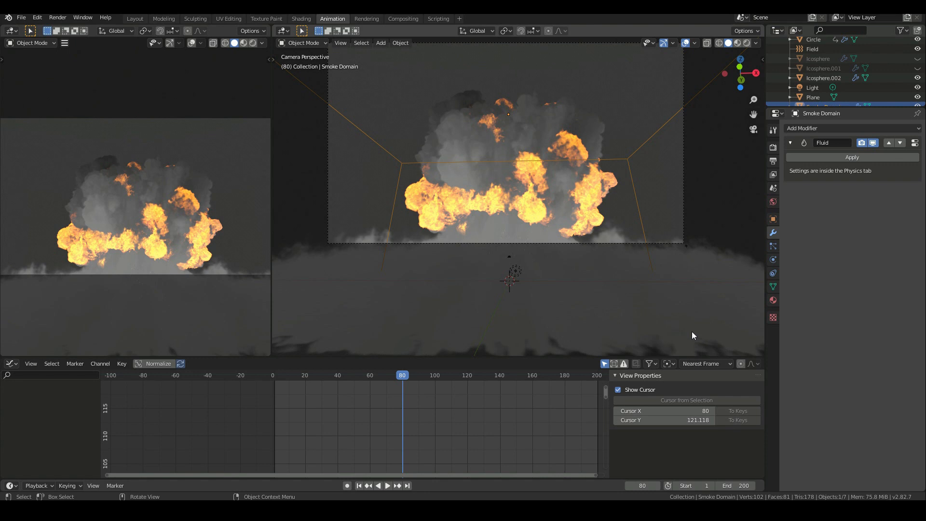
left_click(21, 18)
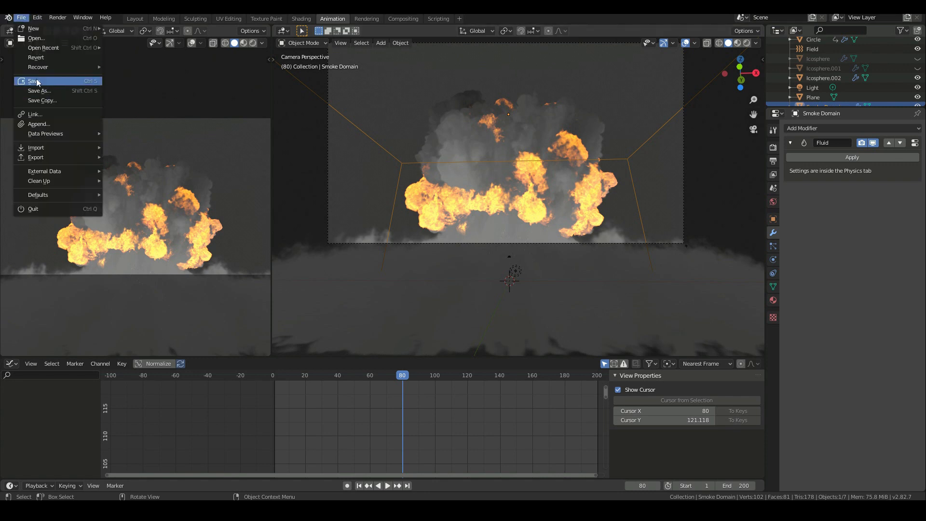
left_click(36, 82)
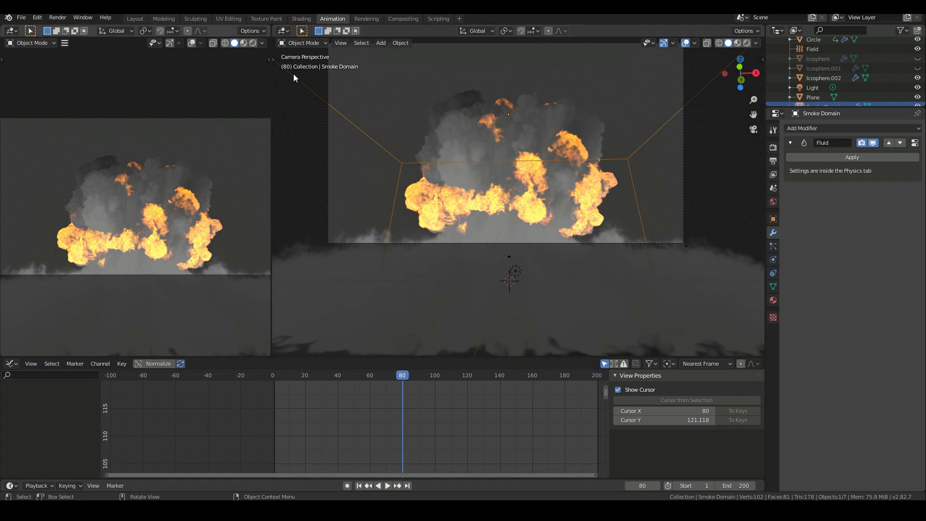
- Turn off the Fluid modifier's viewport display and delete the existing light near the explosion's base
left_click(873, 143)
middle_click_drag(445, 237, 398, 166)
scroll(447, 258, "up", 4)
scroll(509, 197, "up", 4)
scroll(510, 197, "up", 3)
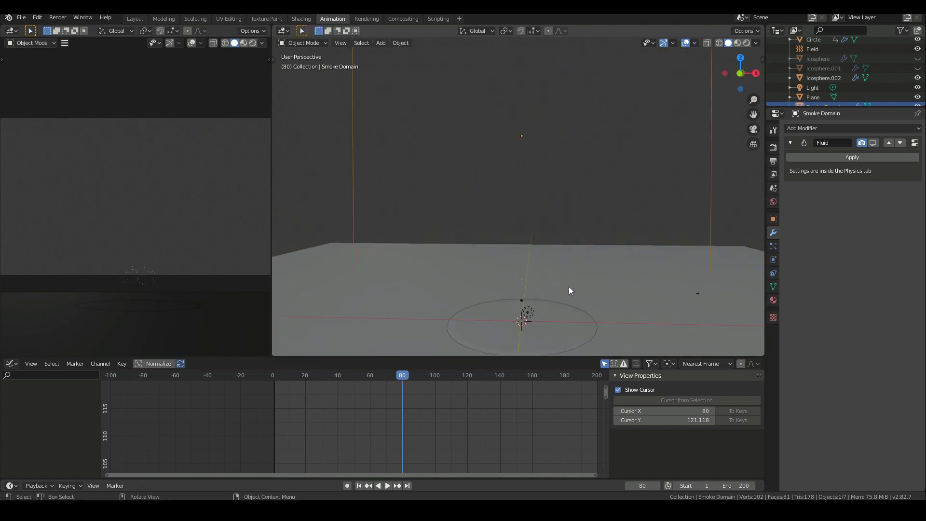
right_click(529, 311)
key("Escape")
left_click(532, 313)
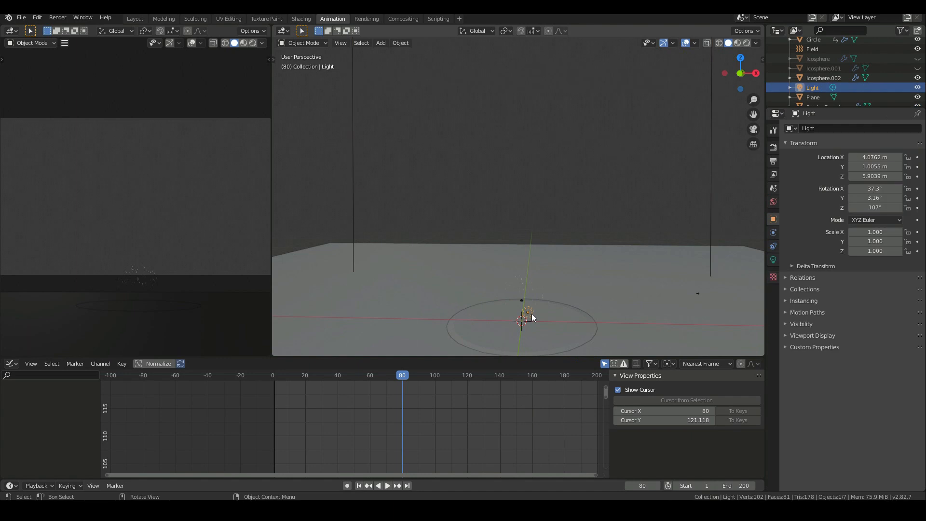
key("x")
left_click(531, 313)
scroll(465, 201, "down", 5)
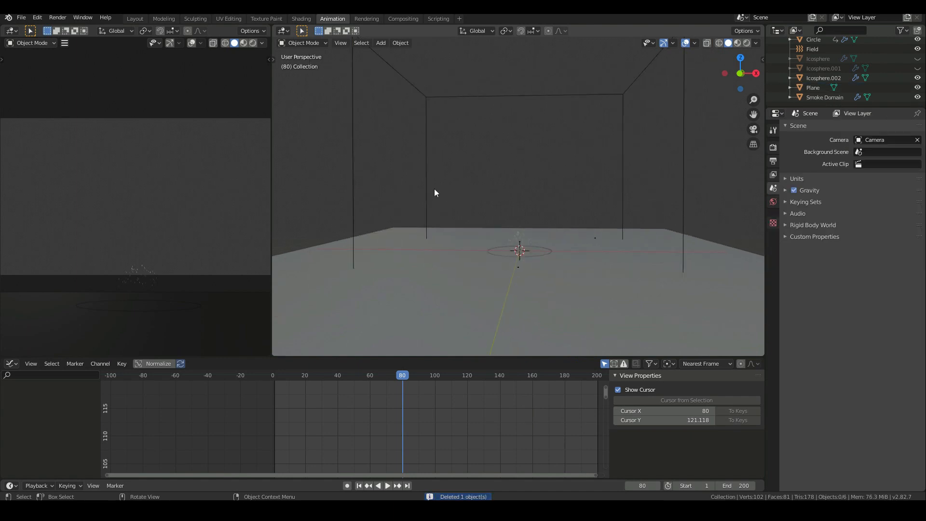
- Add a Sun light and move it high beside the smoke domain, to about X -320 m, Y -15 m, Z 218 m
key("shift+a")
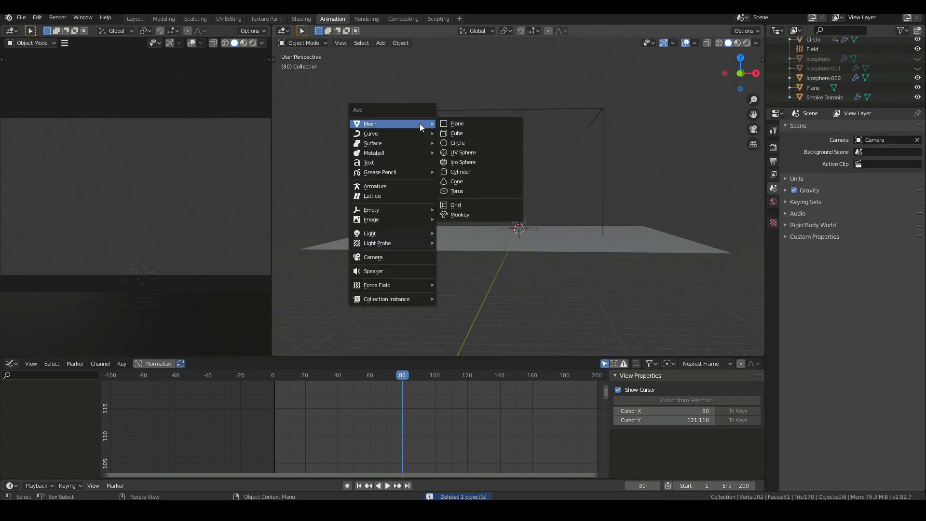
mouse_move(402, 233)
left_click(493, 251)
scroll(528, 251, "up", 3)
key("g")
left_click(357, 133)
- Tilt the Sun light toward the explosion, to a rotation of about 4° X, -55° Y and -1.5° Z
middle_click_drag(357, 133, 366, 196)
key("r")
left_click(397, 167)
middle_click_drag(399, 168, 420, 207)
- Turn the Sun light in top view to a rotation of about -5° X, -68° Y and 26° Z
key("KP_7")
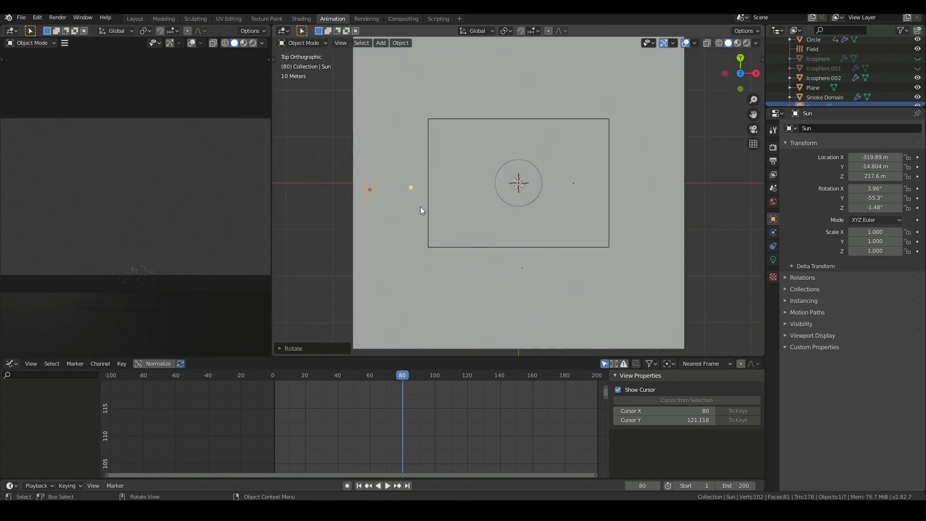
scroll(421, 206, "up", 2)
scroll(418, 207, "down", 1)
left_click(417, 184)
middle_click_drag(417, 184, 415, 82)
key("r")
right_click(415, 137)
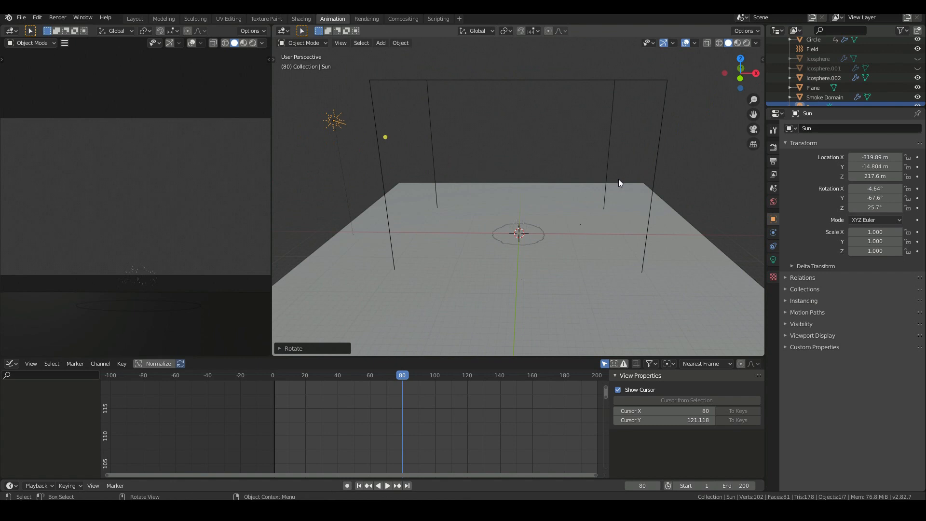
- Adjust the Sun light's direction from a perspective view to about -30° X, -77° Y and 52.5° Z
key("r")
right_click(586, 191)
middle_click_drag(585, 191, 580, 157)
key("r")
left_click(578, 156)
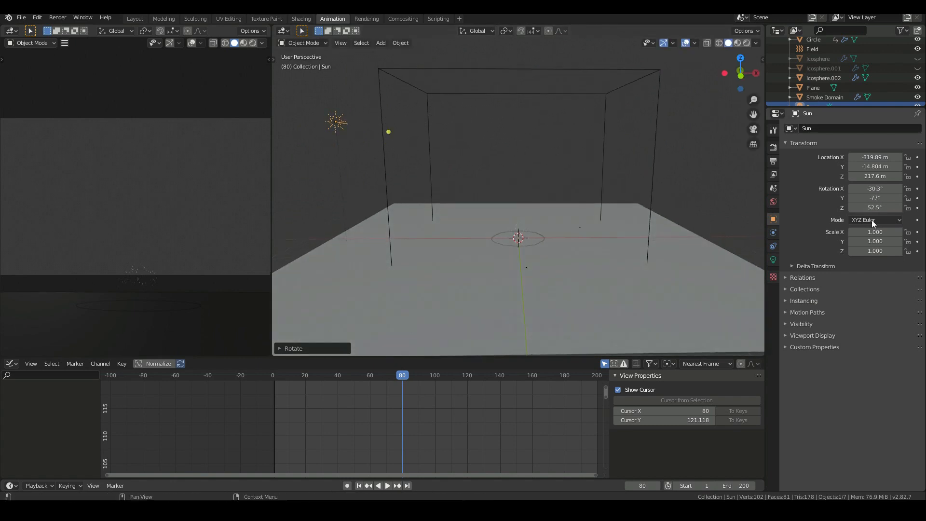
- Set the Sun light's color to a pale warm yellow (hue 0.156, saturation 0.144) and its strength to 6
left_click(773, 258)
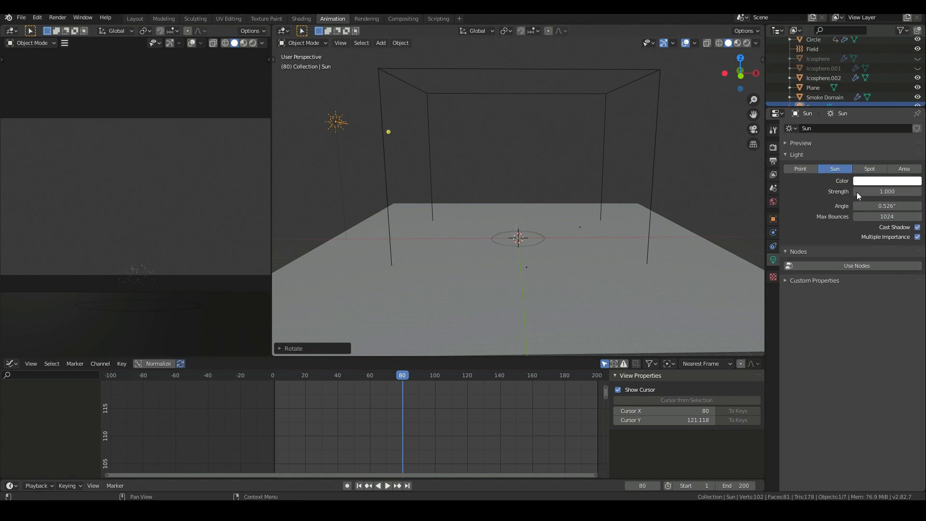
left_click(888, 182)
left_click(867, 91)
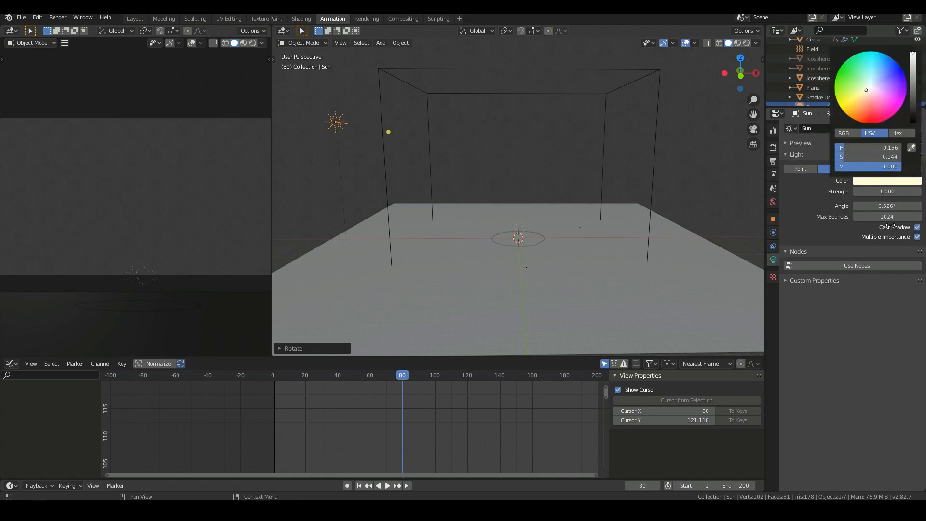
left_click(881, 191)
type("6")
key("Return")
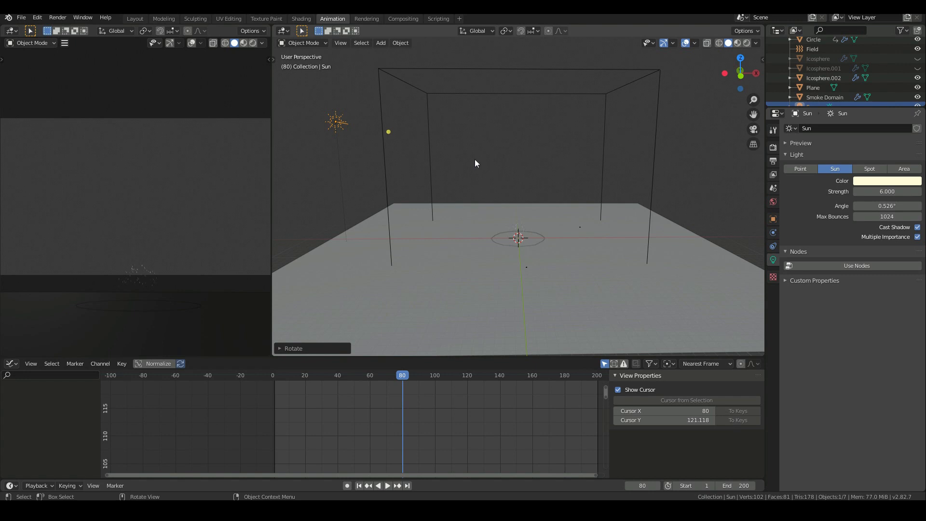
- Turn the Sun light around the global Z axis twice, checking its direction from different angles
middle_click_drag(475, 160, 524, 233)
key("r")
key("z")
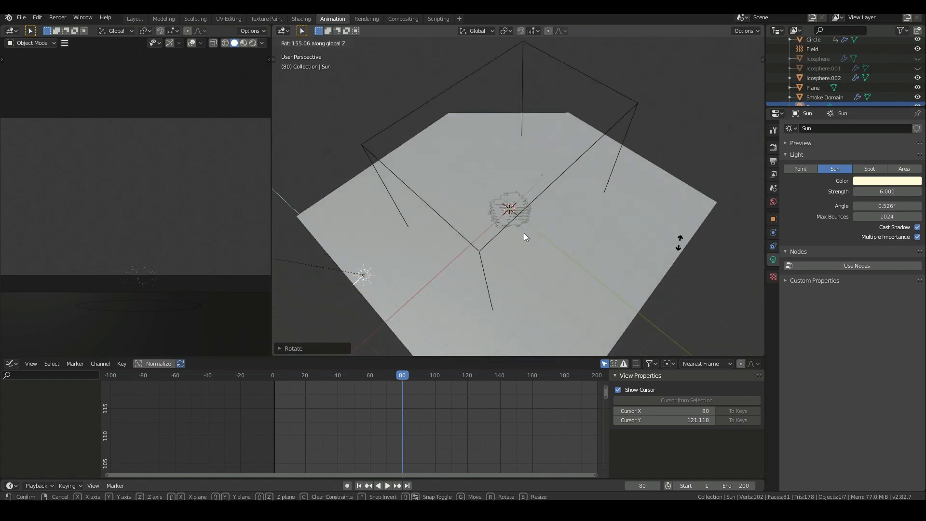
left_click(524, 233)
middle_click_drag(676, 303, 608, 177)
key("r")
key("z")
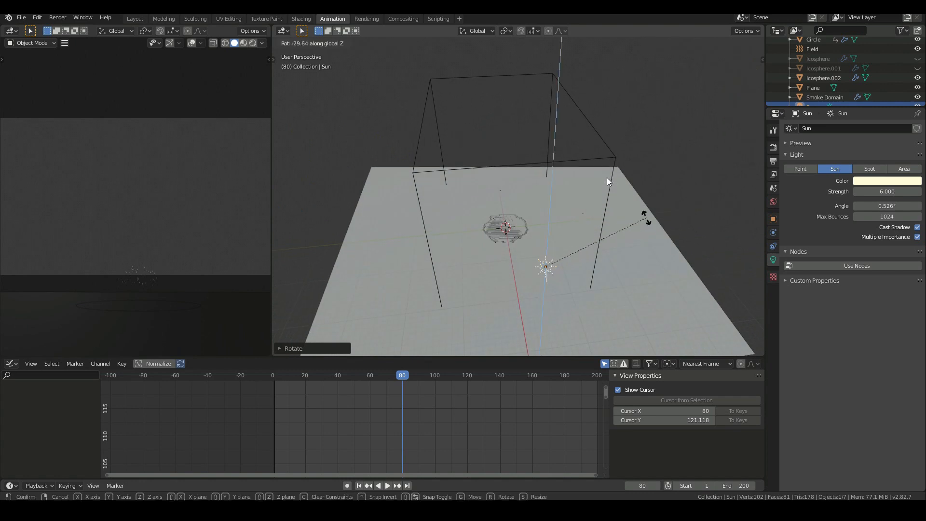
left_click(644, 233)
- Fine-tune the Sun light's direction with two free rotations from a low perspective view
middle_click_drag(645, 233, 542, 195)
key("r")
left_click(557, 164)
key("r")
left_click(551, 152)
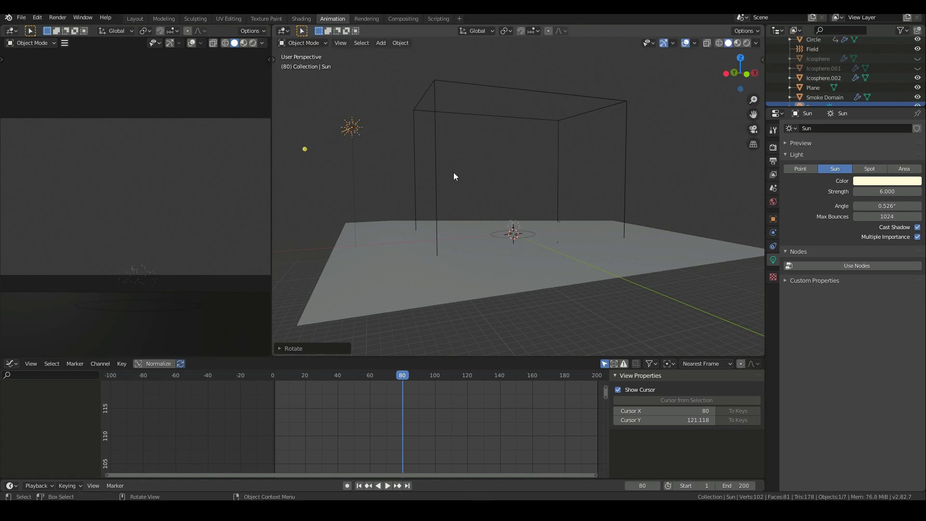
- Move the Sun light in front view to the positive X side of the smoke domain, above the ground
key("KP_1")
key("g")
left_click(596, 266)
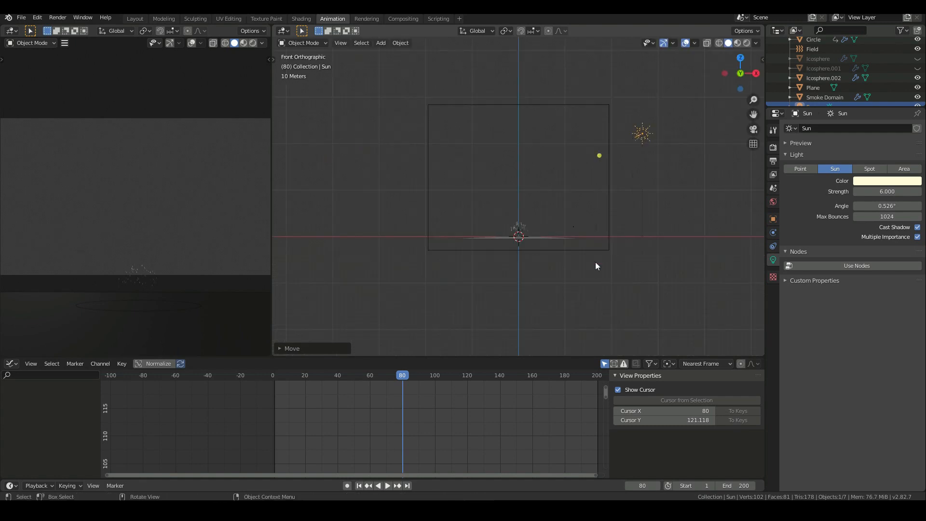
left_click(21, 18)
key("F12")
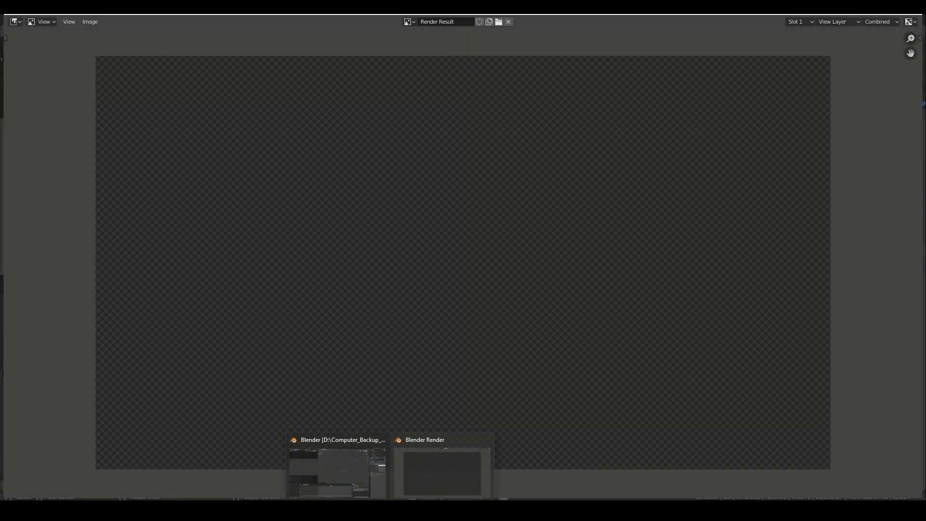
left_click(350, 482)
- Set the render tile size to 256 by 256 in the Cycles performance settings
left_click(773, 147)
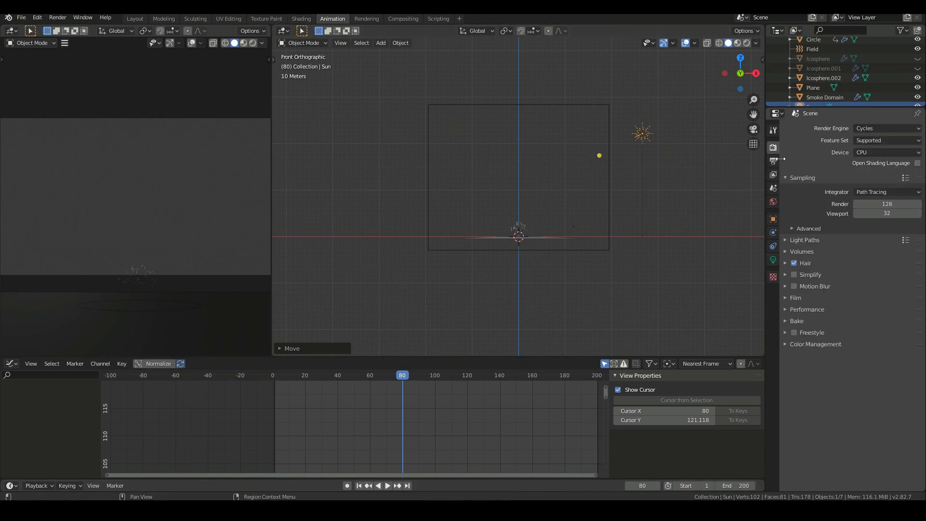
left_click(798, 311)
left_click(885, 374)
type("256")
key("Return")
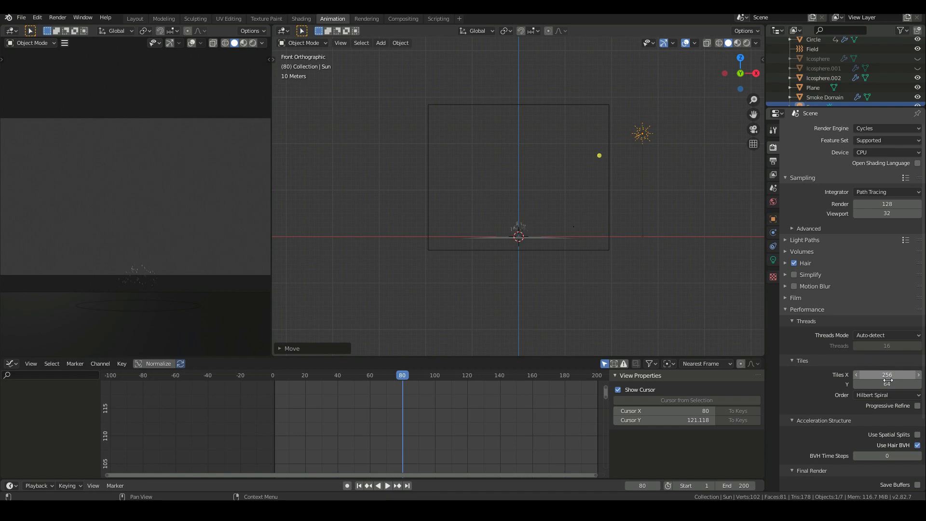
left_click(888, 382)
type("256")
key("Return")
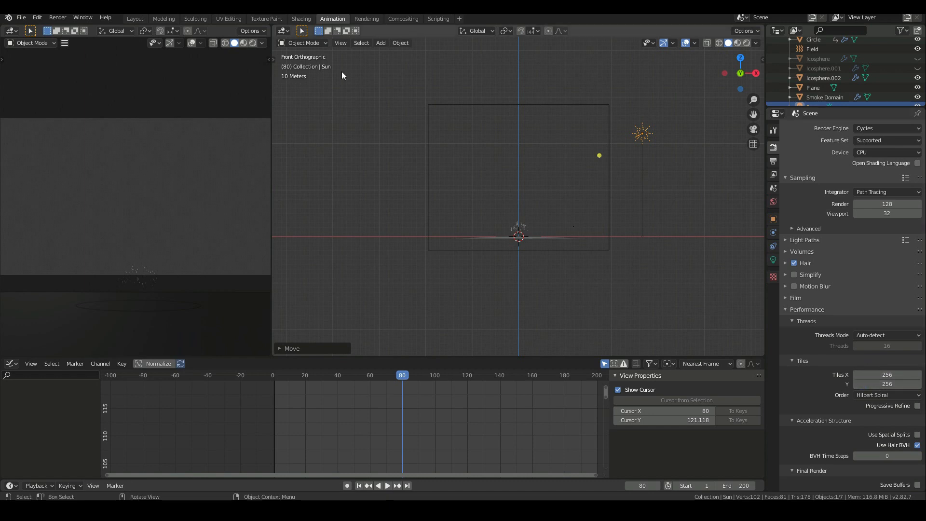
- Render frame 80 through the camera, examine the smoke and fire up close, and stop the render partway
left_click(21, 18)
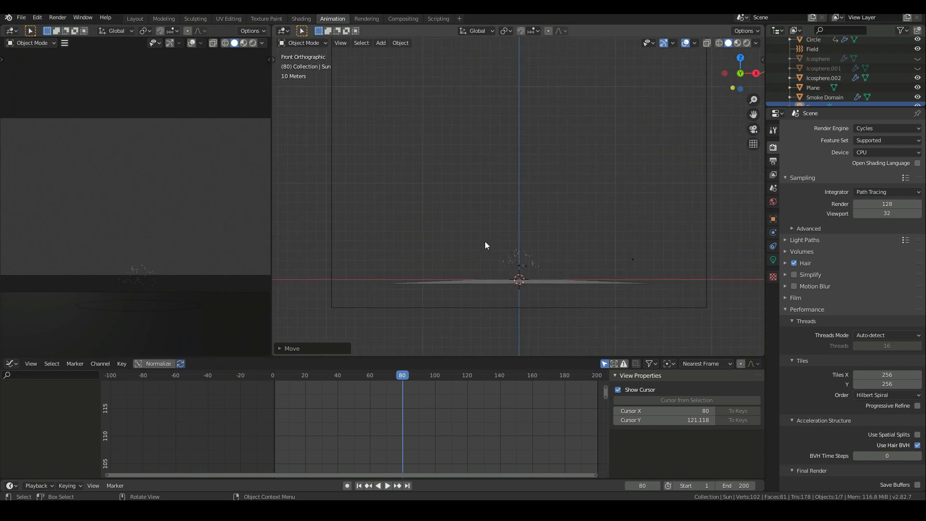
key("F12")
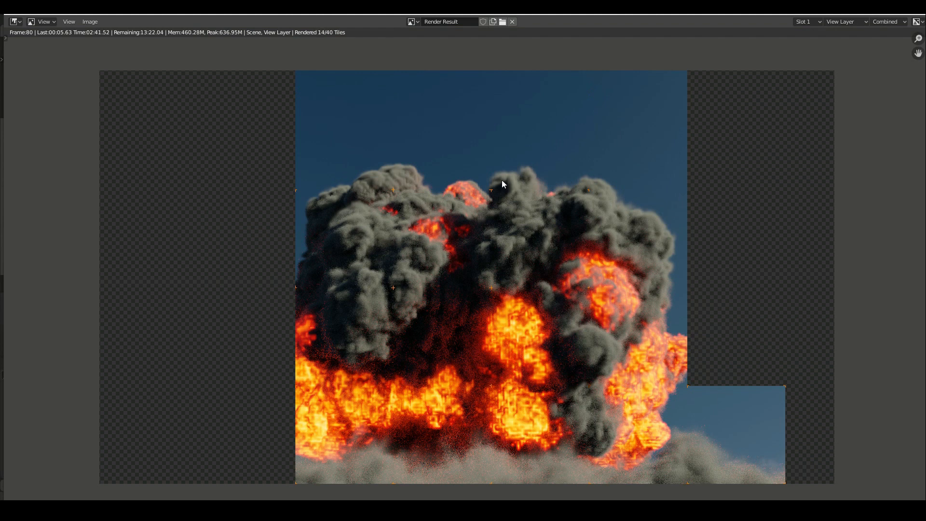
scroll(513, 193, "up", 3)
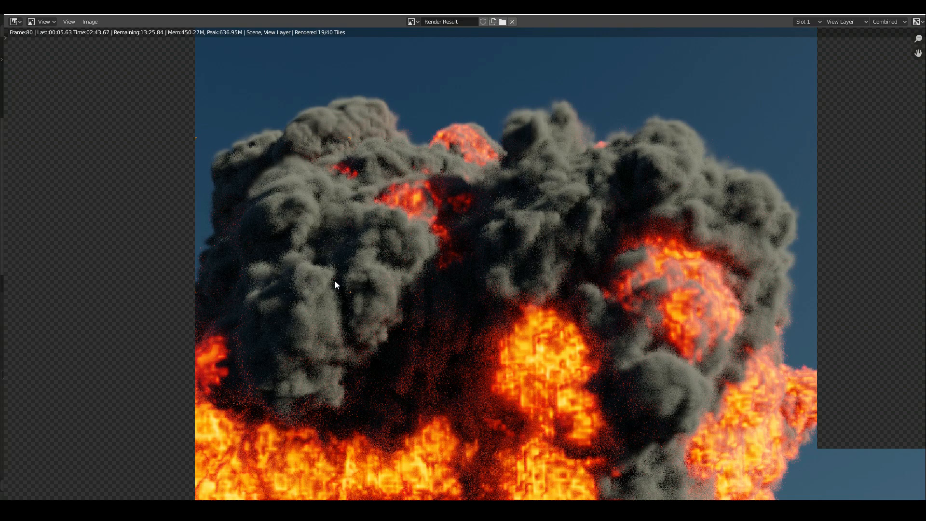
scroll(334, 280, "down", 1)
key("Escape")
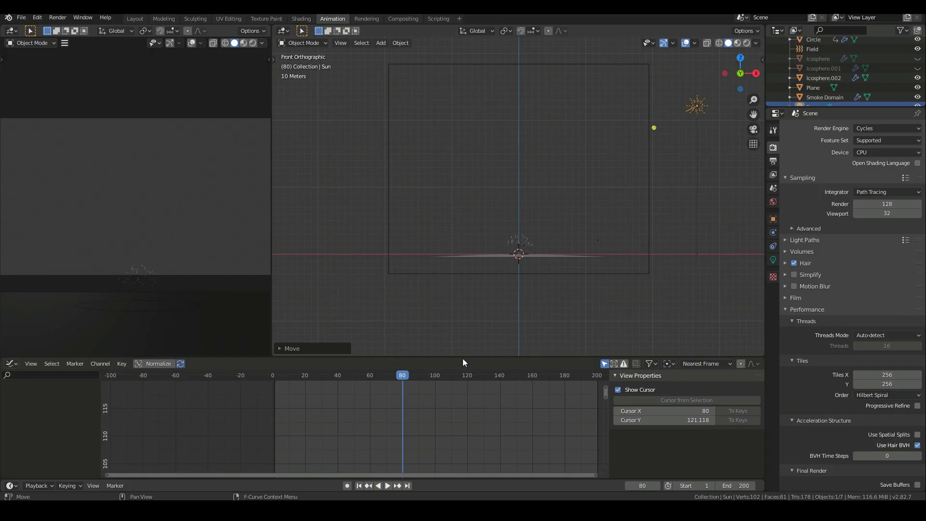
- Enable nodes for compositing and spread the Render Layers and Composite nodes far apart
left_click(395, 18)
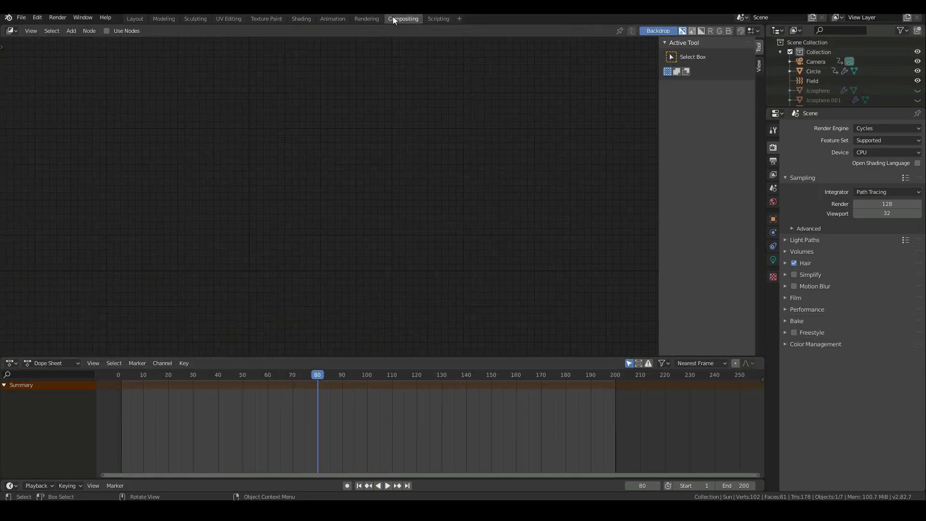
left_click(109, 30)
left_click_drag(302, 137, 100, 118)
left_click_drag(403, 145, 604, 117)
- Add a Viewer output node just below the Composite node
key("shift+a")
mouse_move(460, 214)
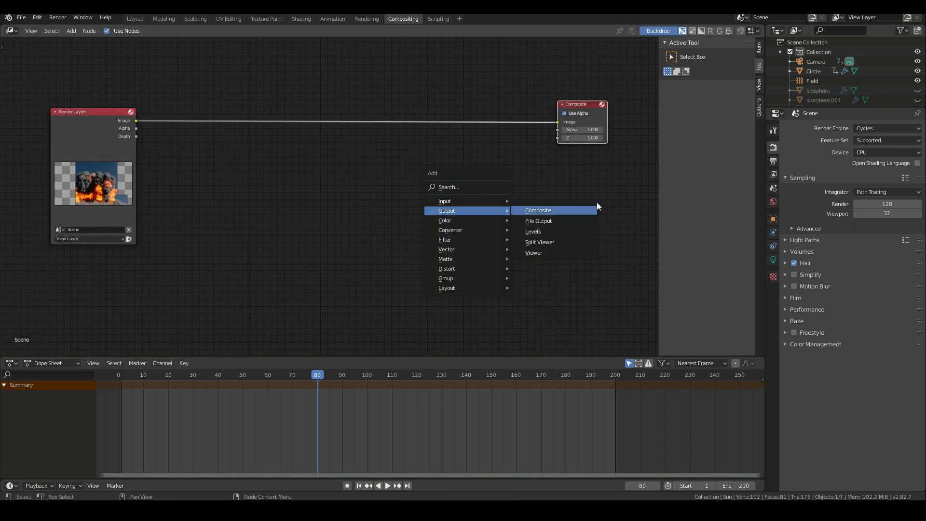
left_click(535, 253)
left_click(546, 174)
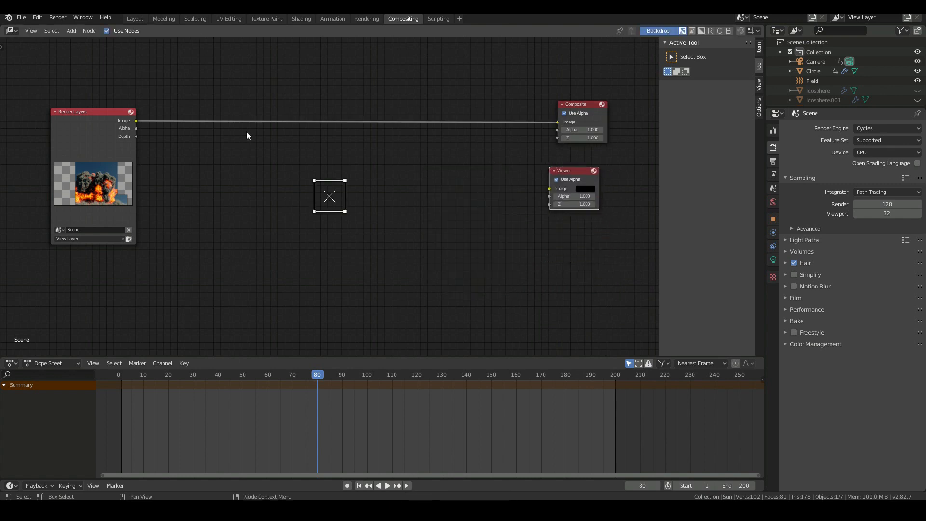
- Insert a Lens Distortion node on the link before the Composite node and connect its image output to the Viewer
key("shift+a")
mouse_move(384, 226)
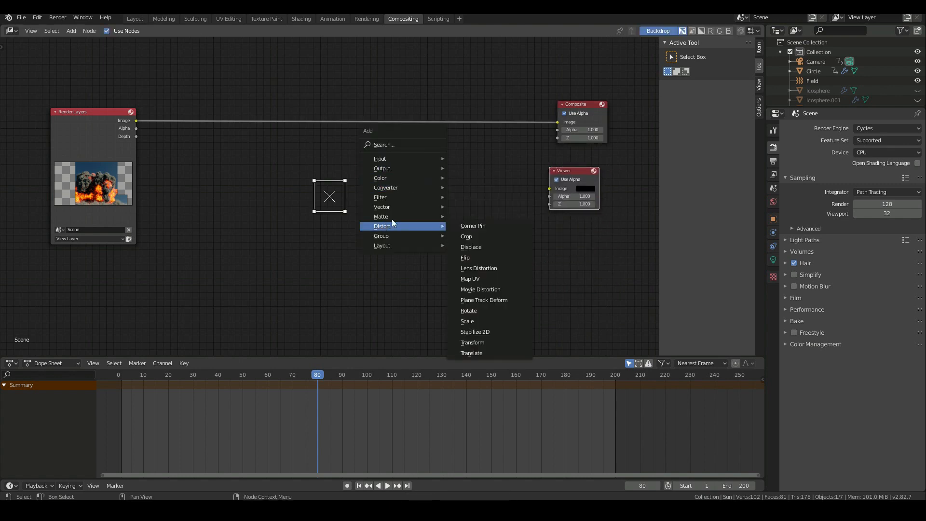
left_click(477, 268)
left_click(499, 110)
left_click_drag(521, 114, 549, 188)
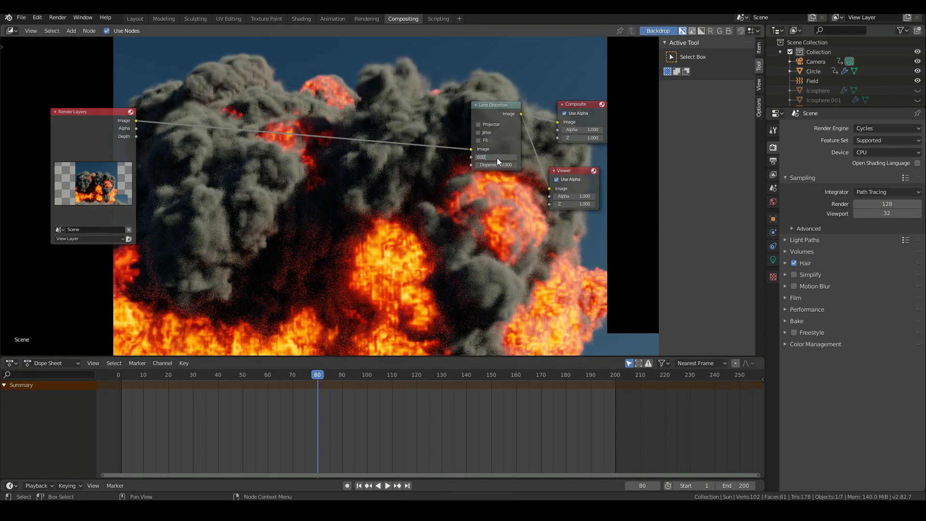
- Set the Lens Distortion node to distort 0.02 and dispersion 0.01, with Fit enabled
key("Return")
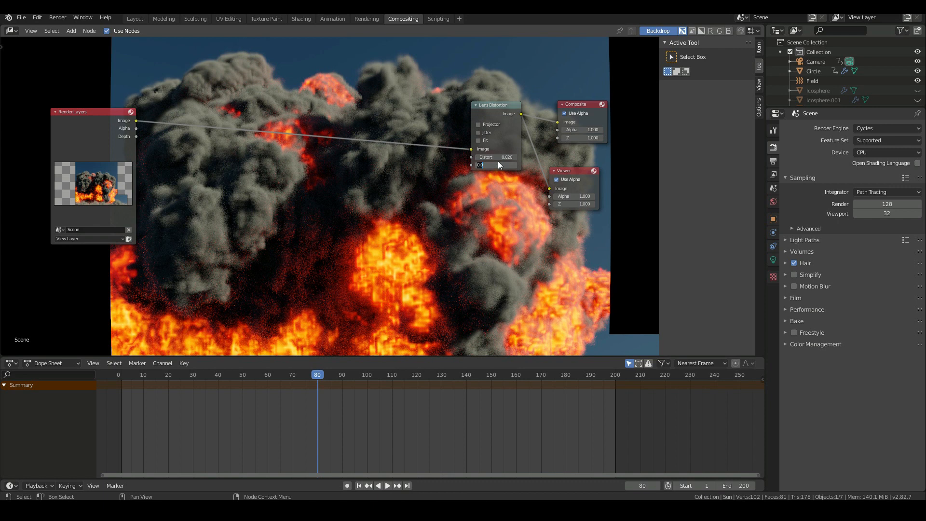
left_click(498, 162)
type("0.01")
key("Return")
left_click(485, 140)
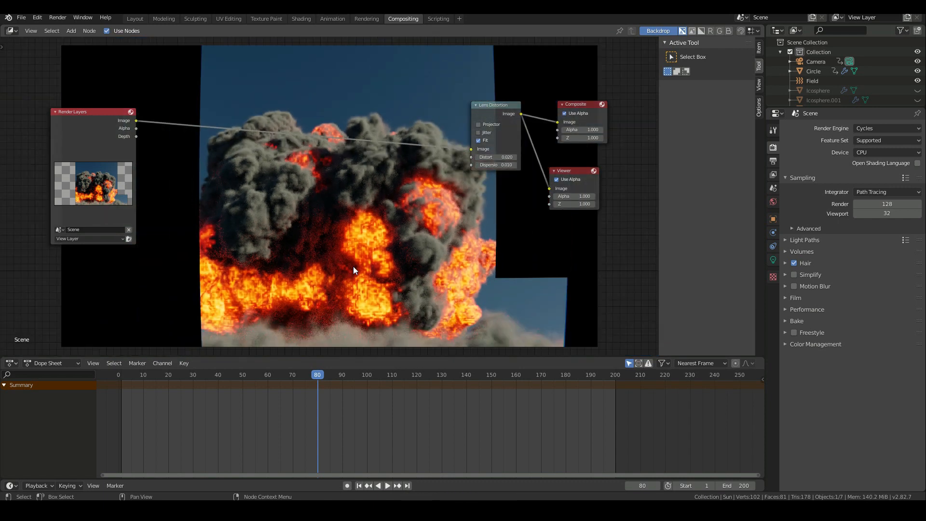
- Insert a Glare node between Render Layers and Lens Distortion and set its type to Fog Glow
middle_click_drag(412, 317, 466, 332)
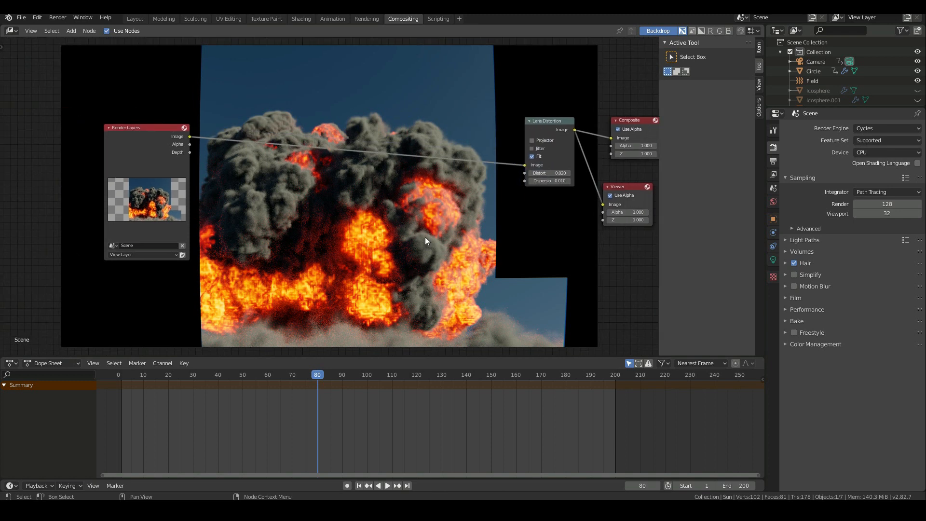
key("shift+a")
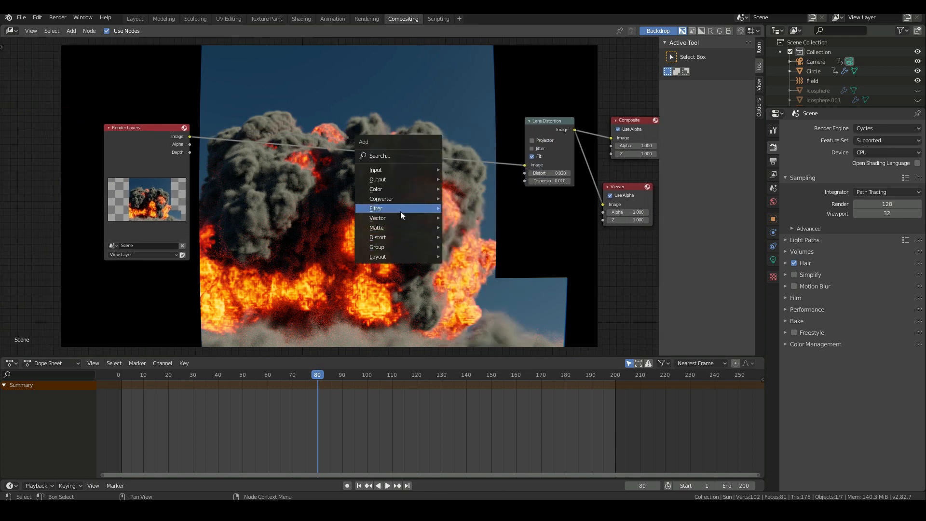
mouse_move(385, 209)
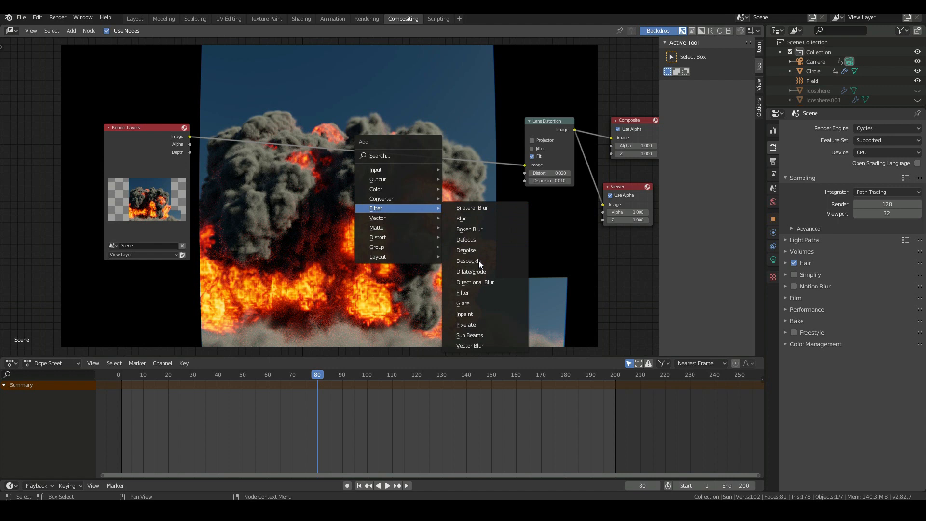
left_click(463, 303)
left_click(361, 163)
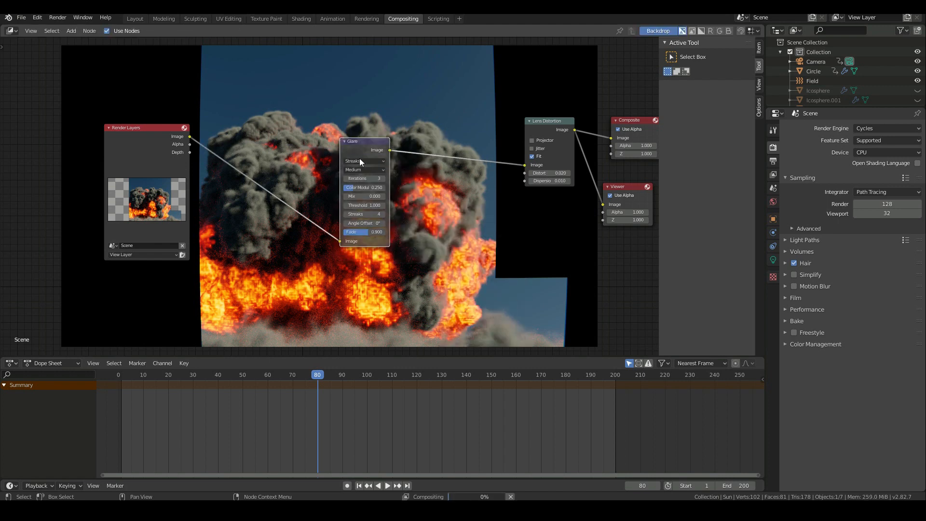
left_click(360, 162)
left_click(361, 171)
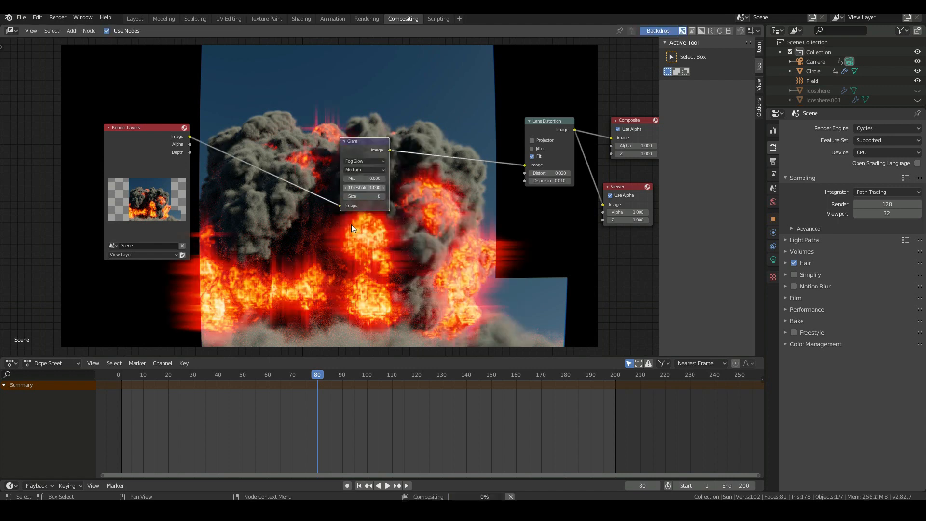
- Set the Glare node's threshold to 0.1
left_click(370, 187)
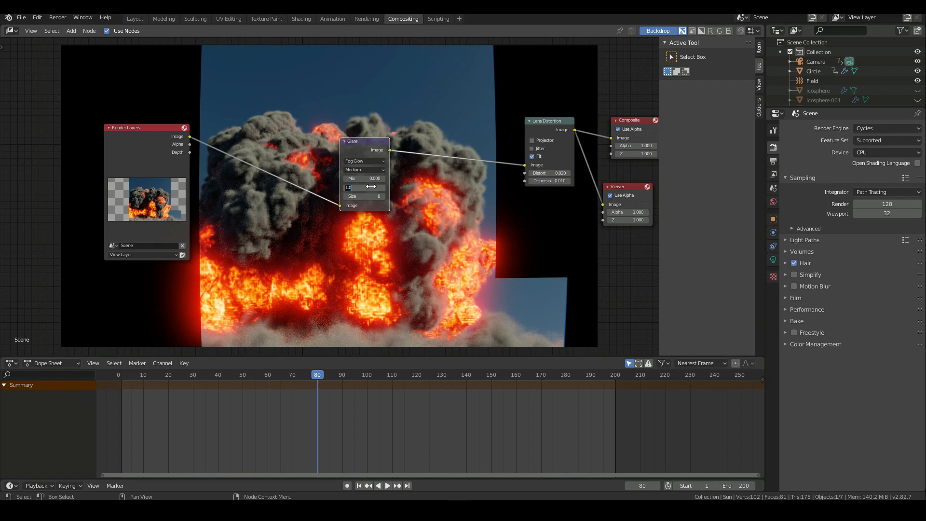
type("0.1")
key("Return")
- Insert a Denoise node on the link between the Render Layers and Glare nodes
middle_click_drag(393, 254, 422, 233)
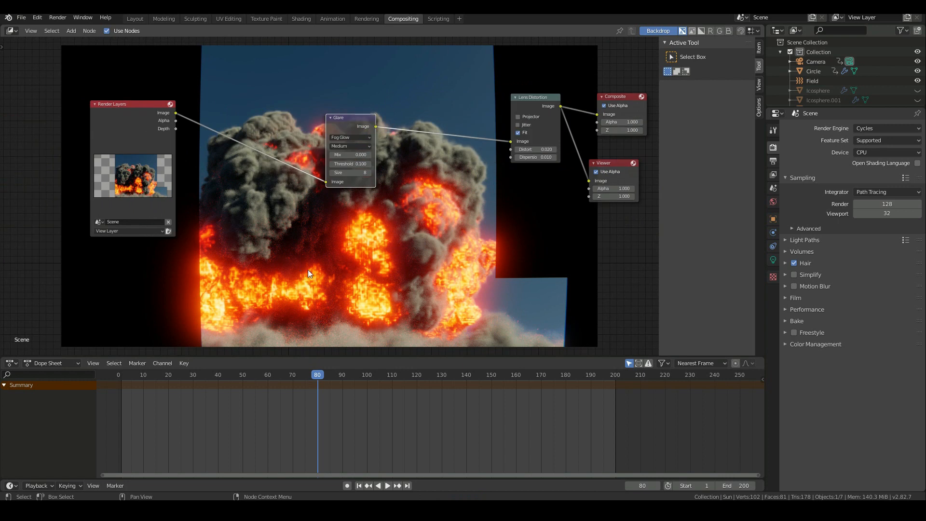
scroll(309, 270, "up", 1)
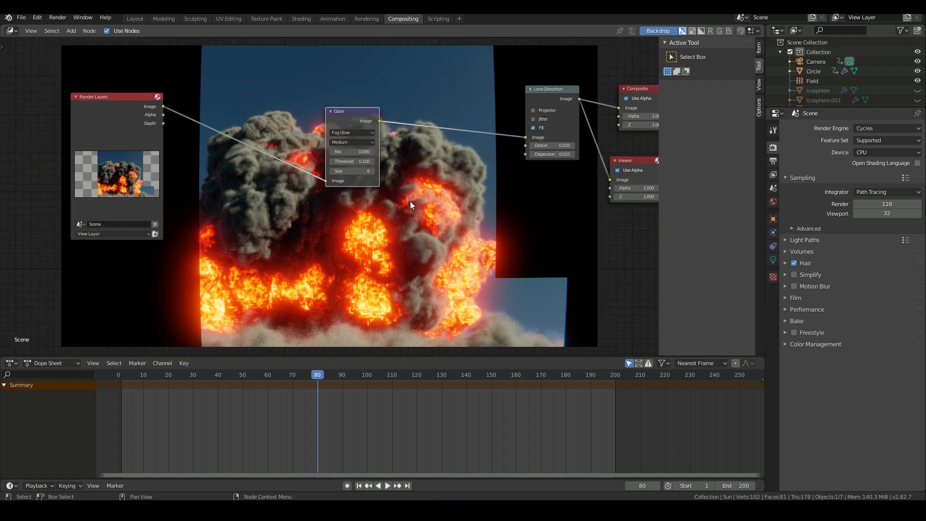
middle_click_drag(440, 234, 432, 277)
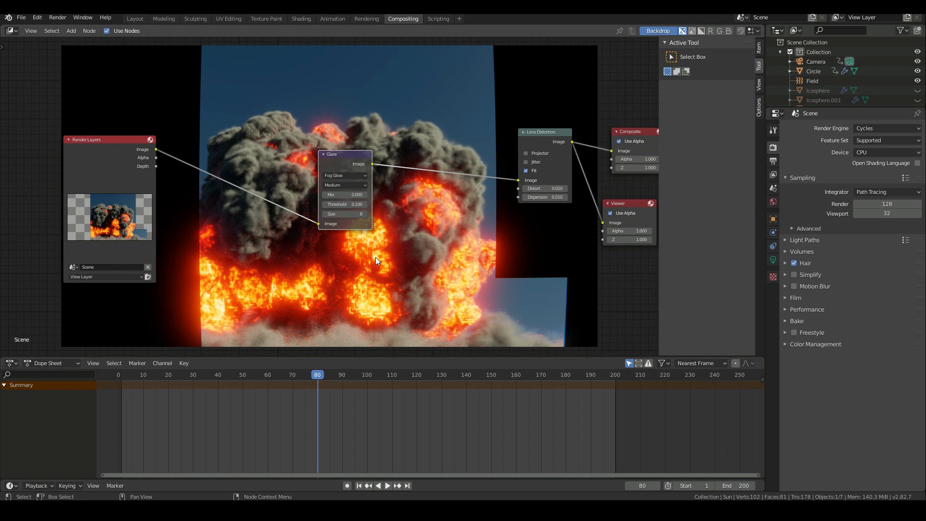
scroll(392, 279, "up", 1)
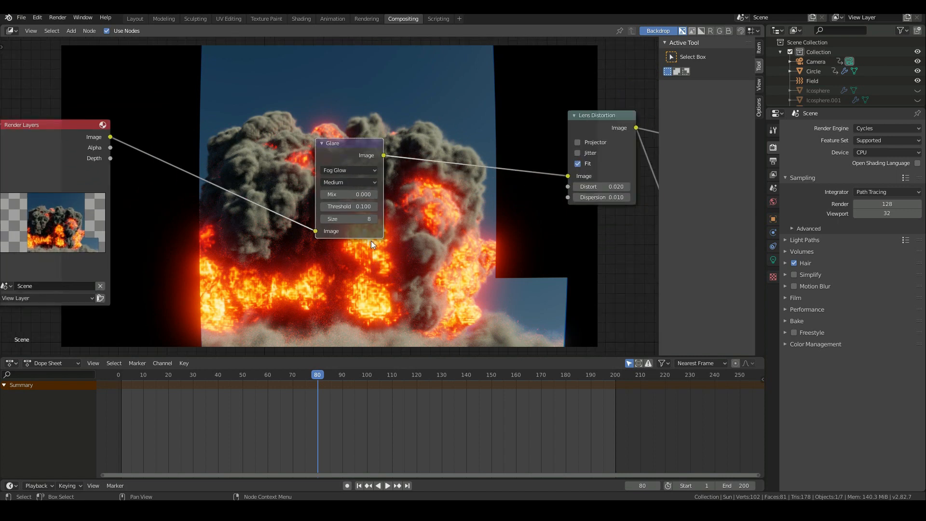
middle_click_drag(400, 247, 467, 249)
key("shift+a")
mouse_move(289, 256)
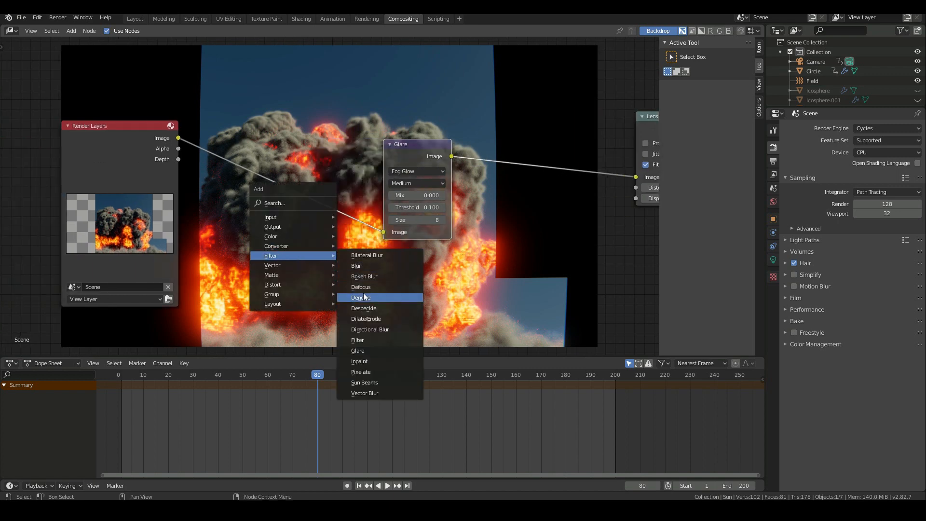
left_click(363, 297)
left_click(236, 165)
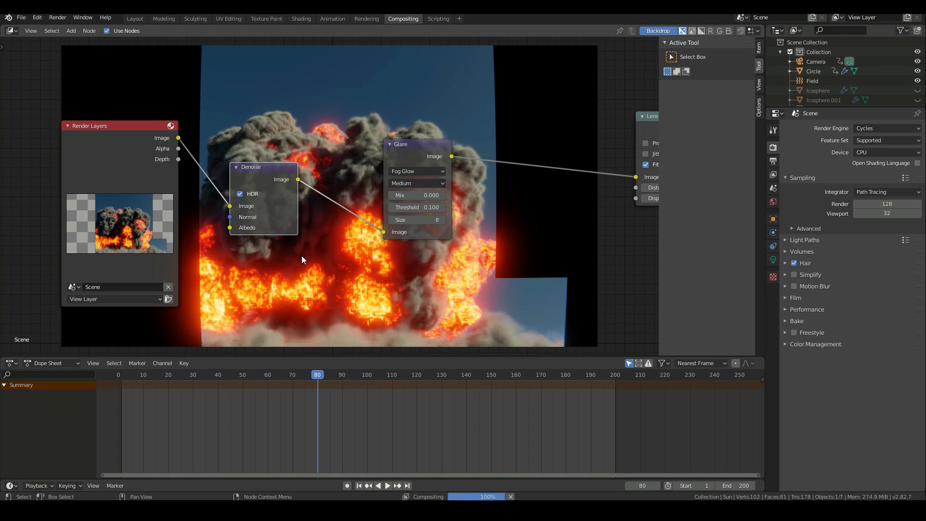
scroll(302, 255, "up", 1)
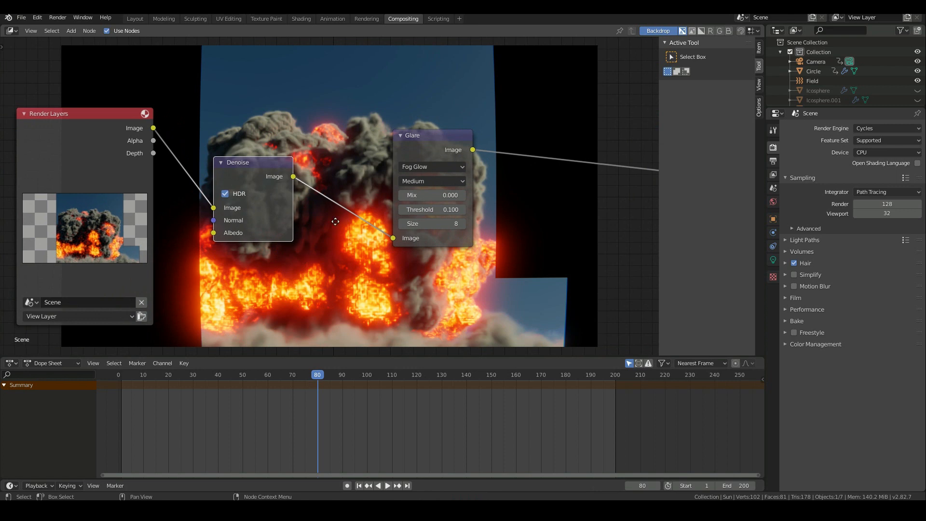
middle_click_drag(302, 258, 345, 140)
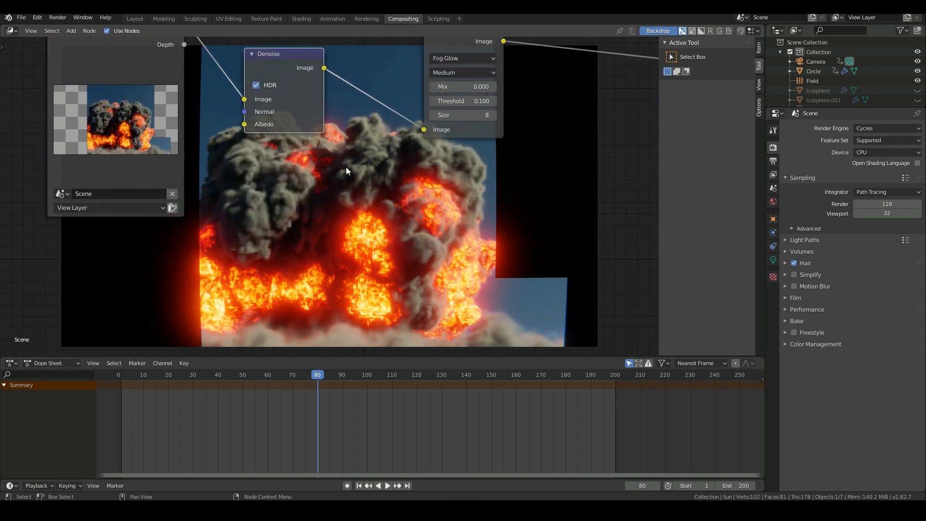
scroll(346, 167, "up", 1)
middle_click_drag(362, 191, 355, 217)
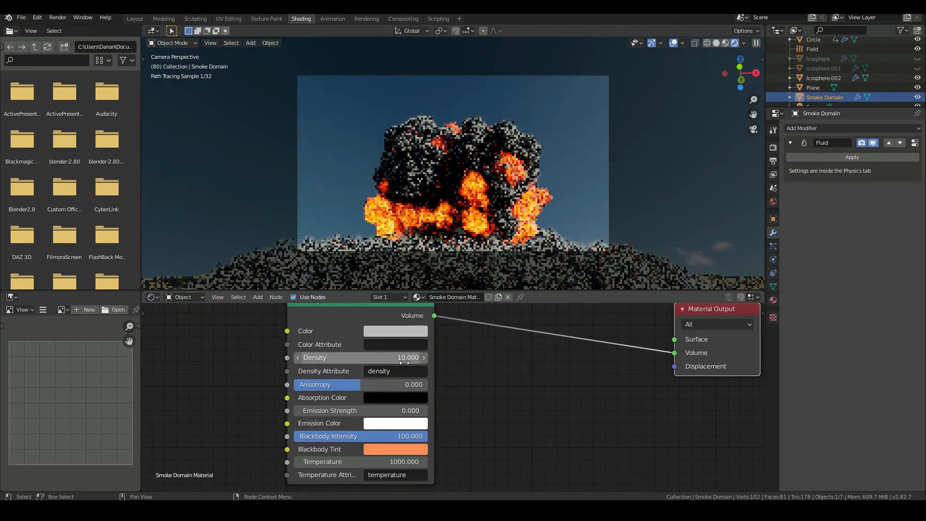
- Try a density of 30 in the Smoke Domain material's volume shader and raise it to 40
left_click(400, 358)
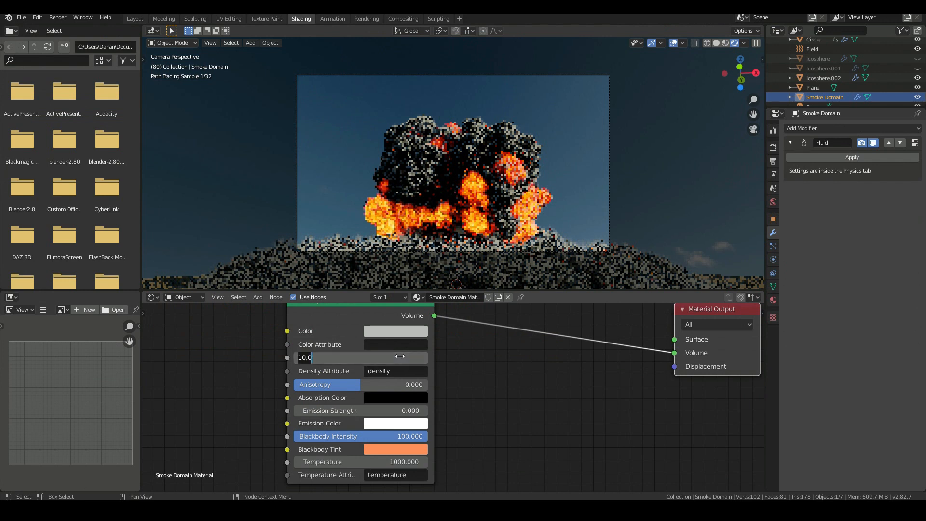
type("30")
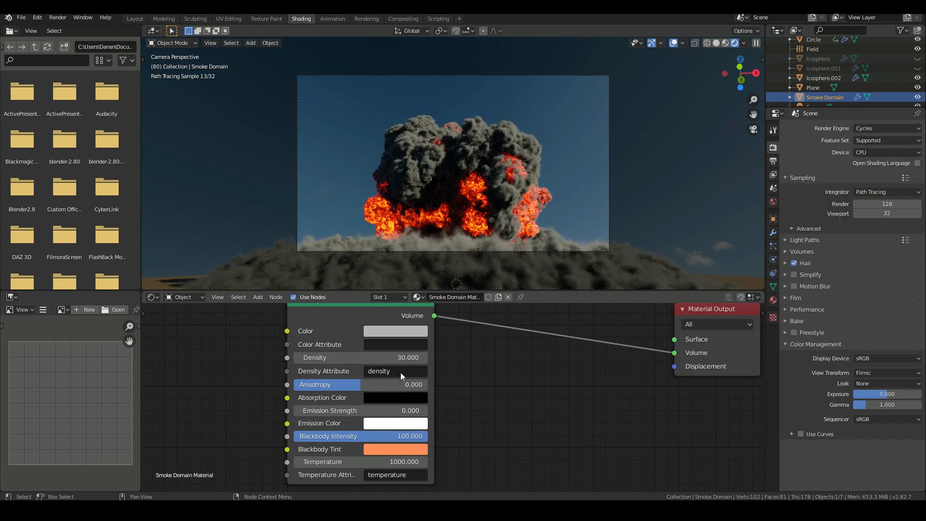
left_click(402, 358)
type("40")
key("Return")
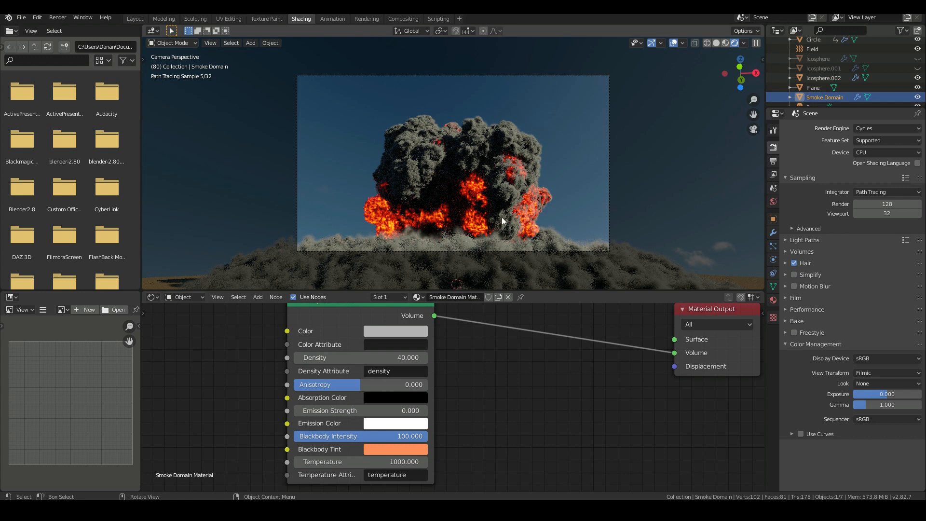
- Try FFmpeg video as the render output's file format and switch the format to JPEG
left_click(773, 162)
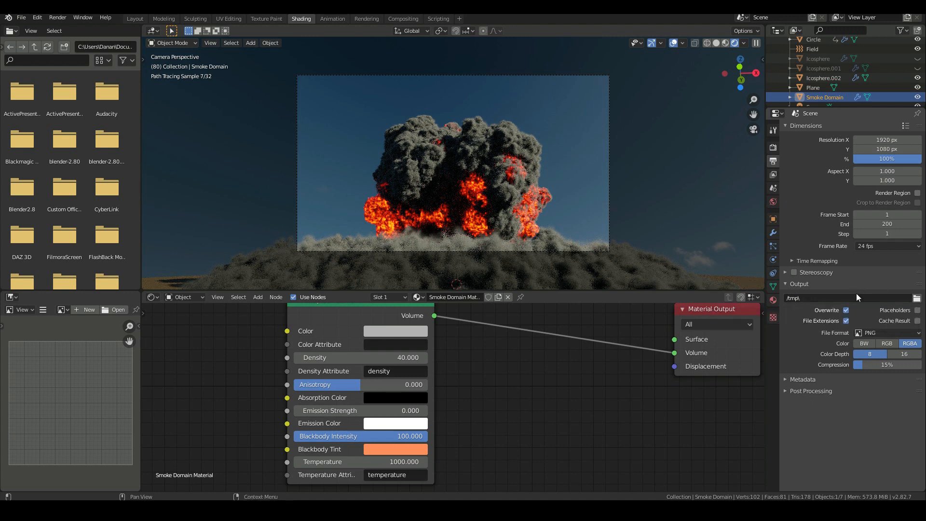
left_click(882, 299)
left_click(893, 331)
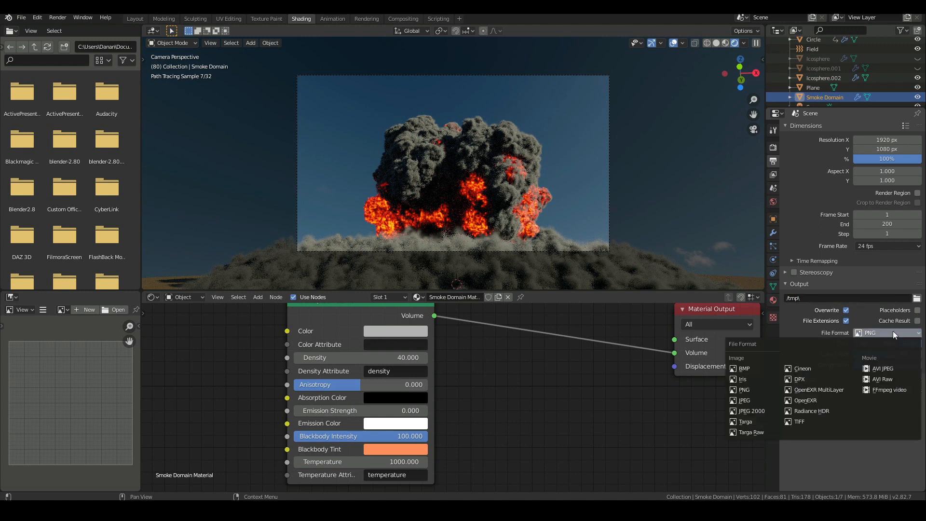
left_click(884, 392)
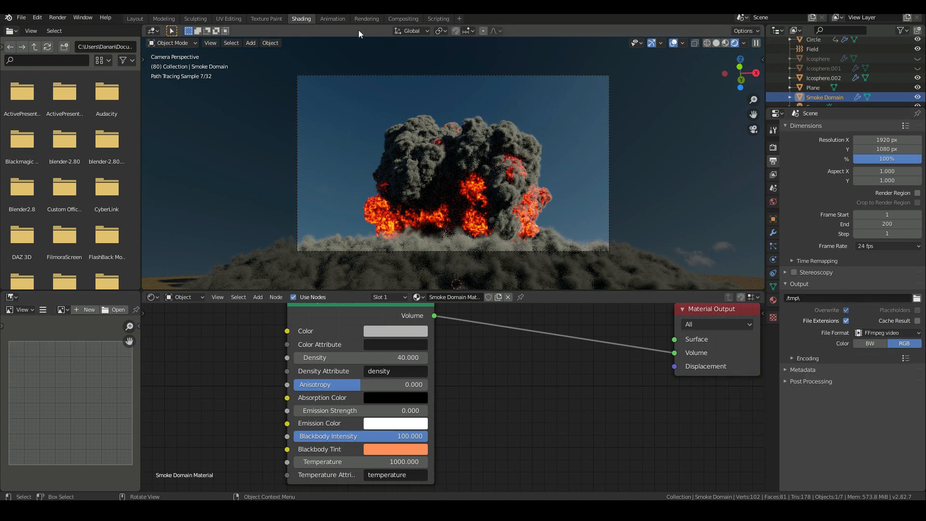
left_click(63, 20)
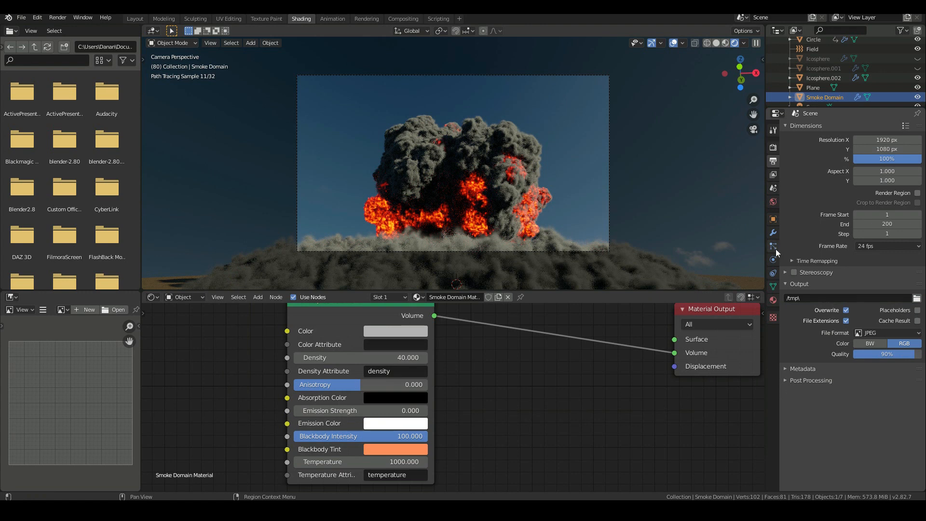
- Enable motion blur in the scene's render settings and expand its options
left_click(774, 233)
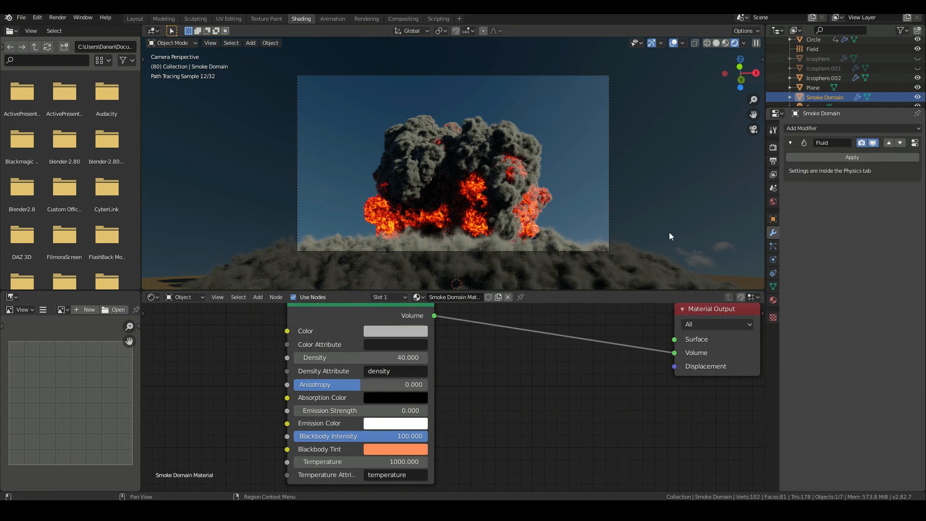
left_click(774, 147)
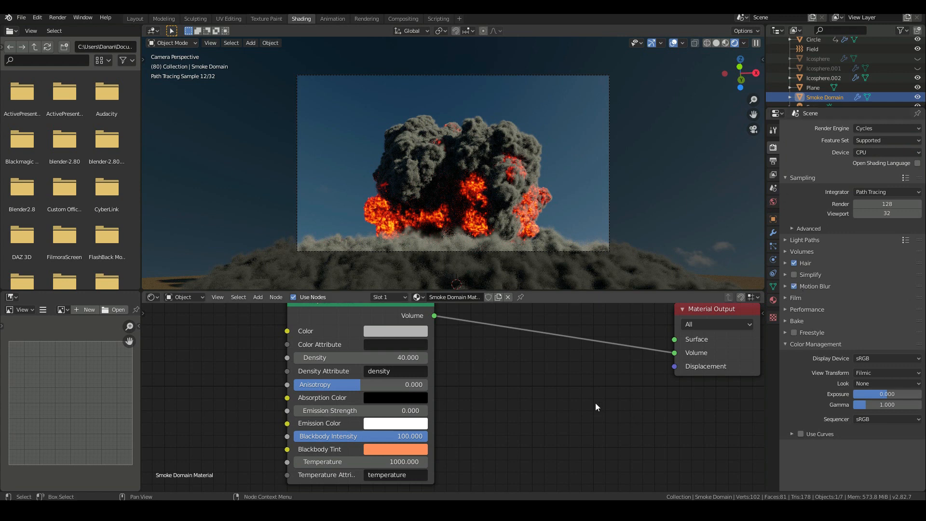
left_click(785, 287)
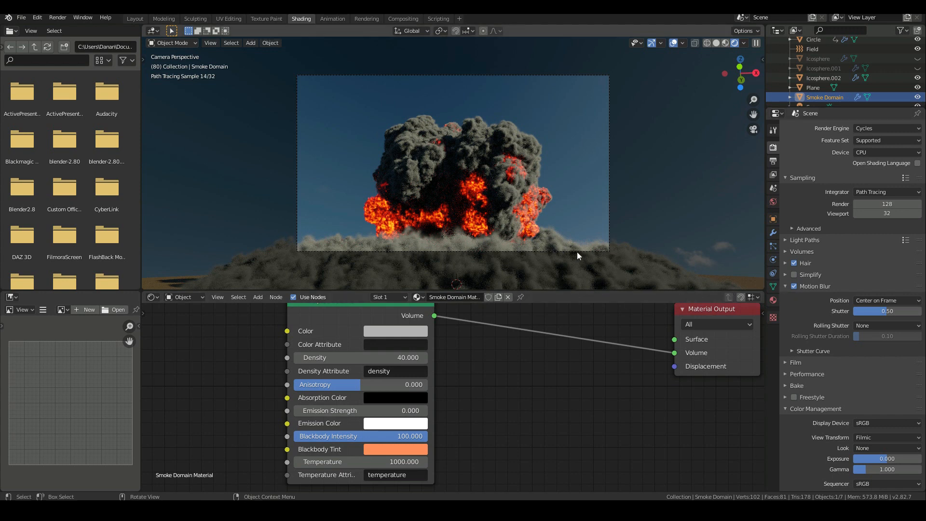
- Enable depth of field on the camera and set Icosphere as its focus object
left_click(609, 206)
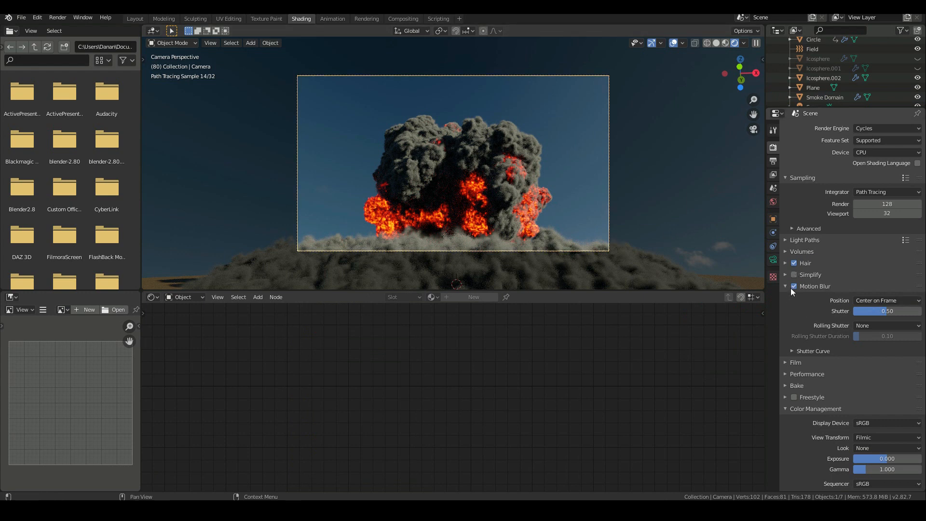
left_click(774, 259)
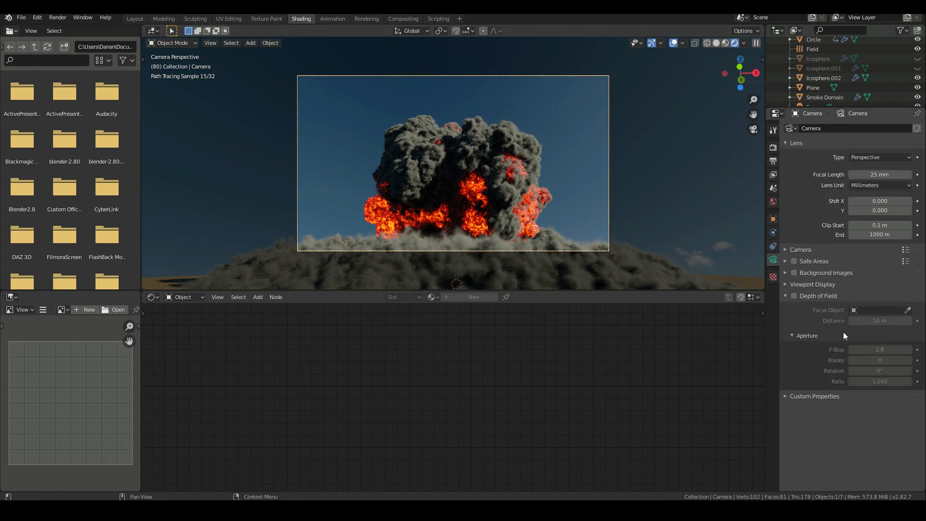
left_click(794, 295)
left_click(872, 311)
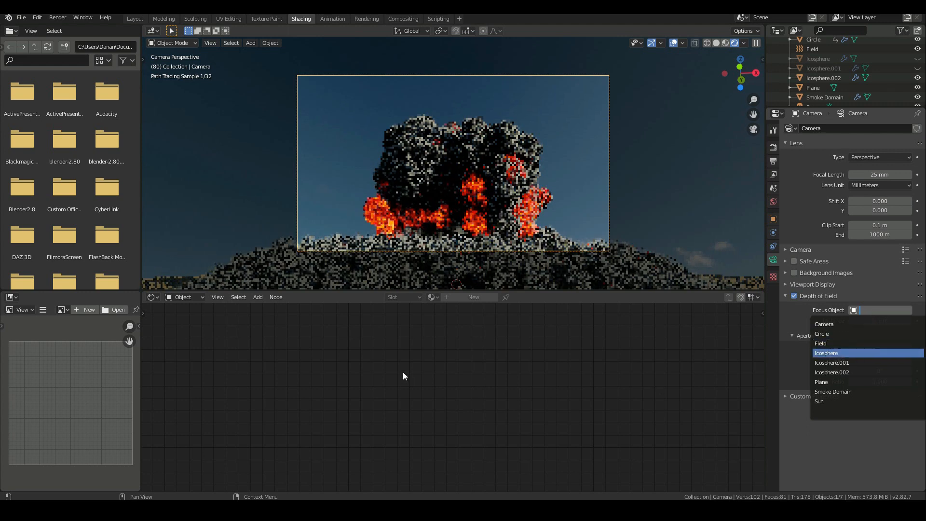
key("Return")
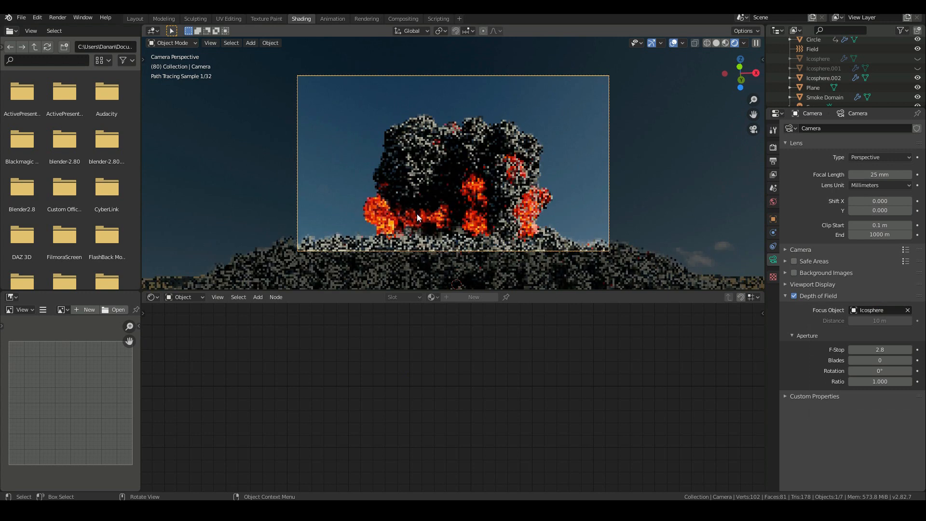